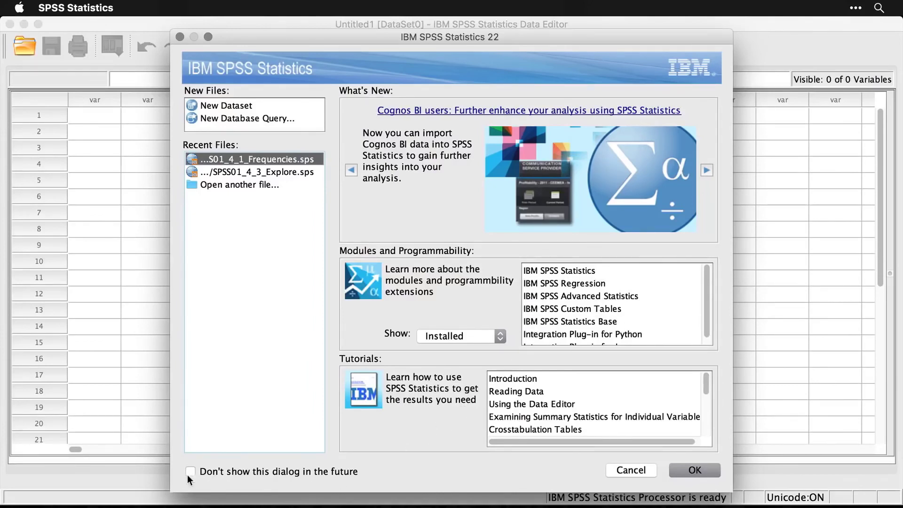
Dismiss the welcome dialog and open the recently used sample data file demo.sav
left_click(629, 471)
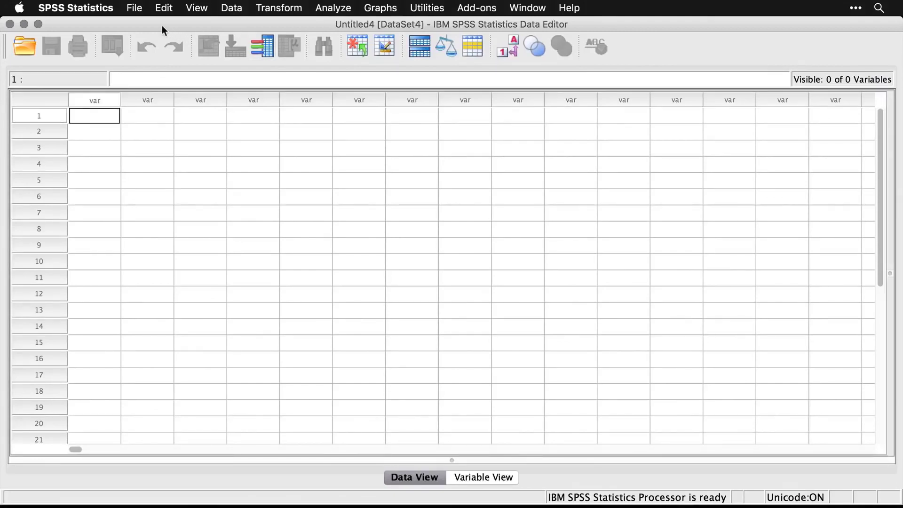
left_click(134, 8)
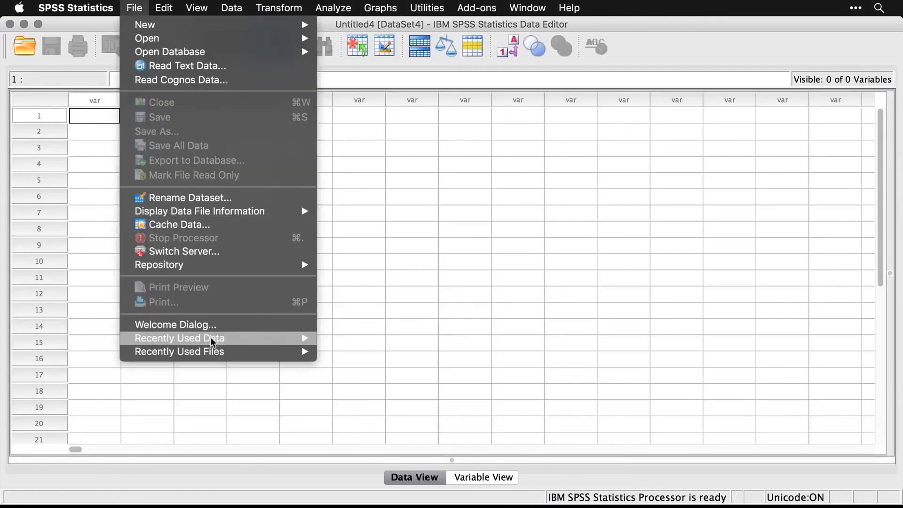
mouse_move(211, 341)
left_click(370, 334)
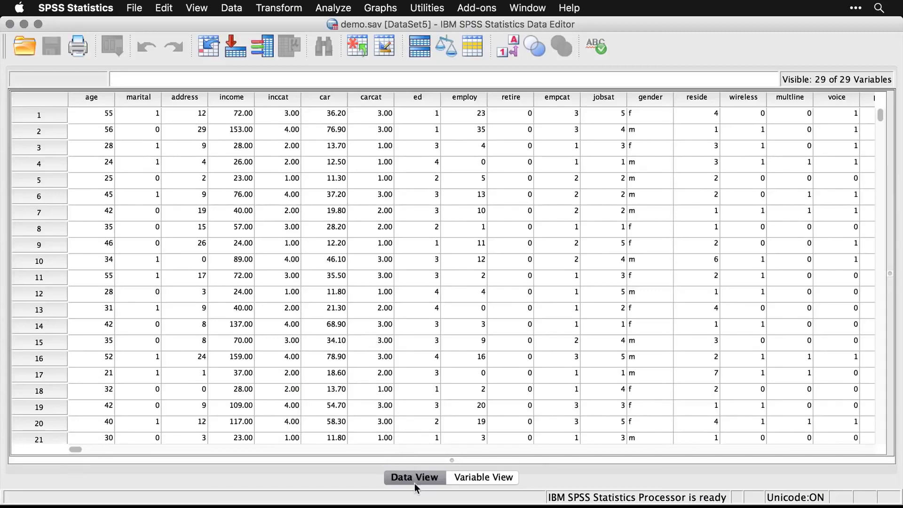
Show the variable definitions and view the type options for the age variable without changing them
left_click(474, 479)
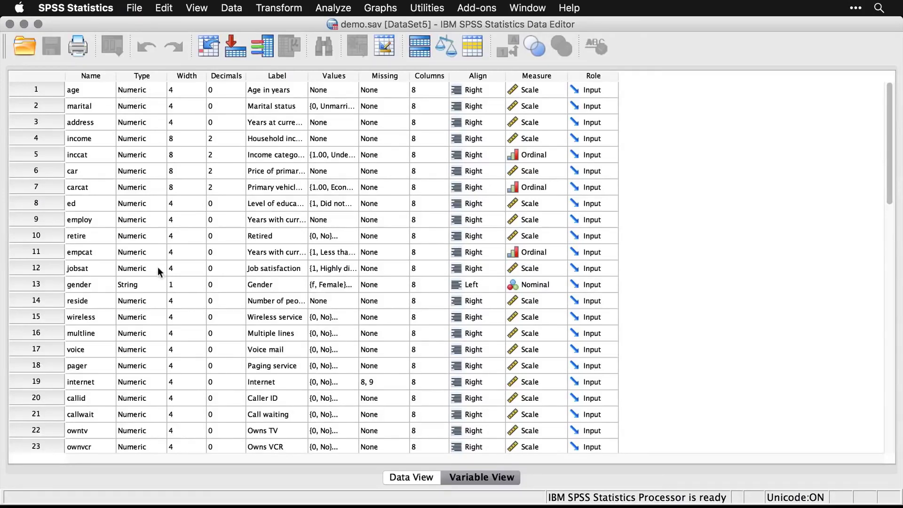
left_click(161, 94)
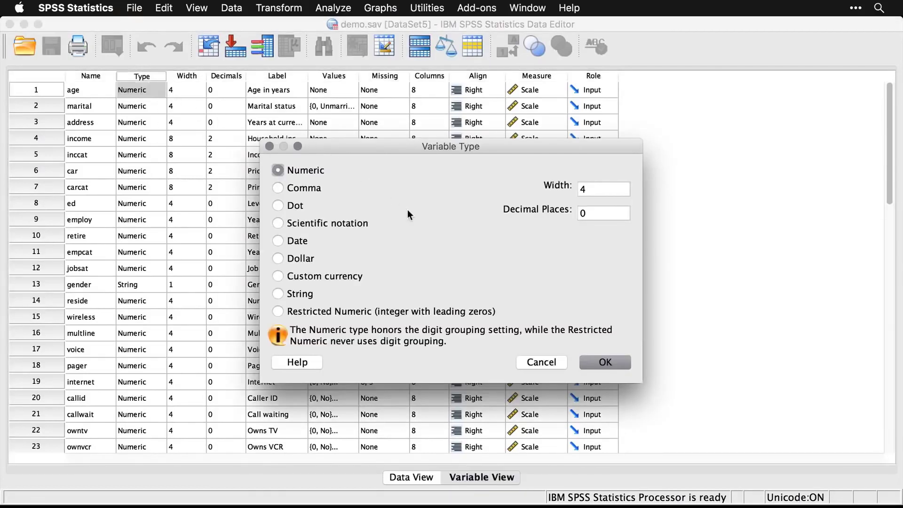
left_click(550, 366)
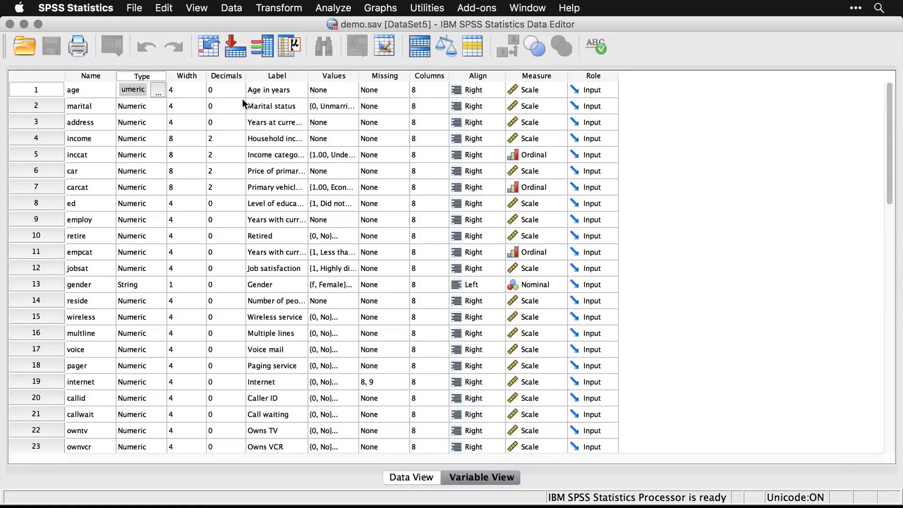
Examine the variable labels and the value labels defined for the marital variable, leaving them as they are
left_click(277, 79)
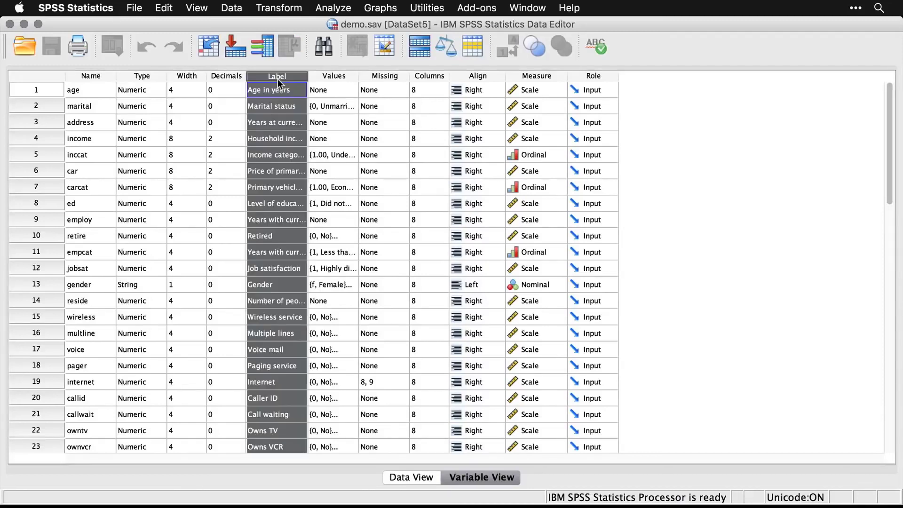
left_click(89, 91)
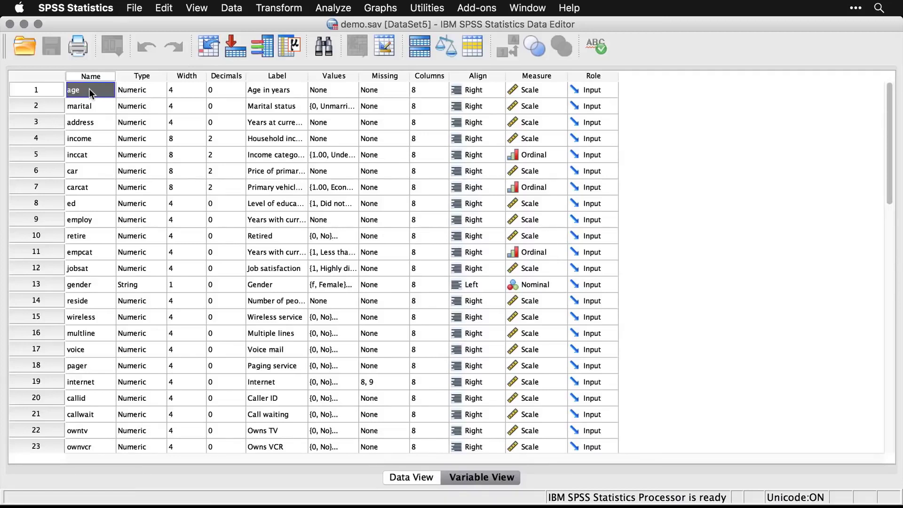
left_click(277, 92)
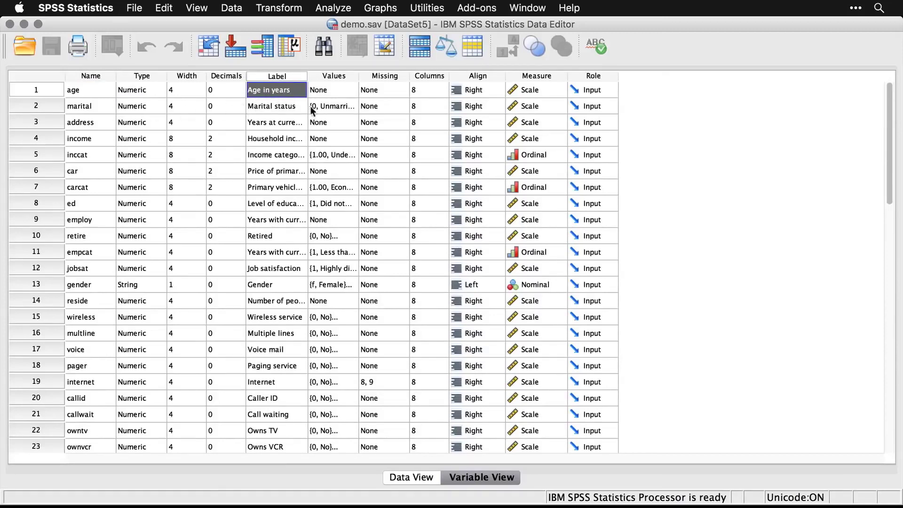
left_click(335, 110)
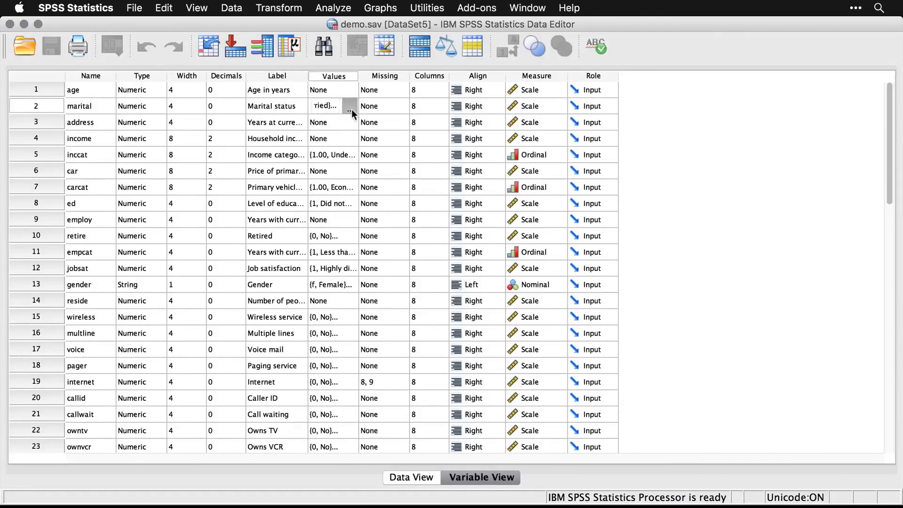
left_click(349, 109)
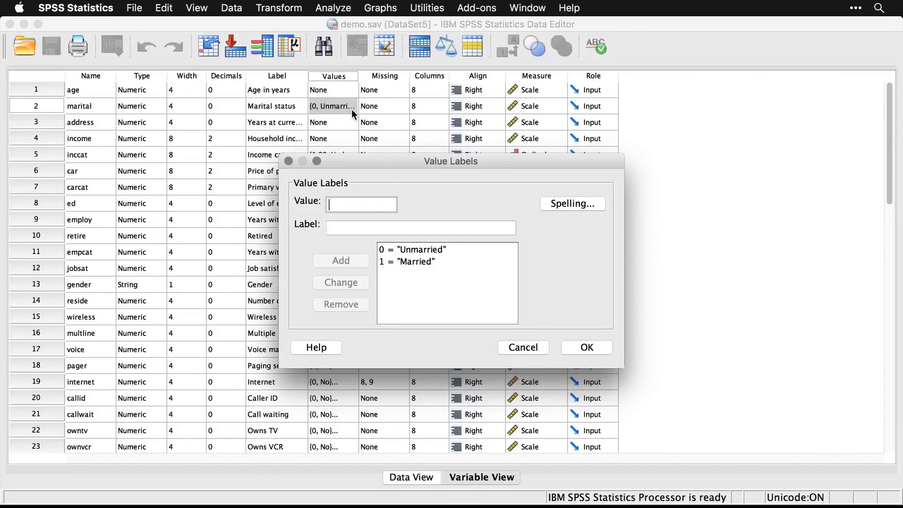
left_click(524, 347)
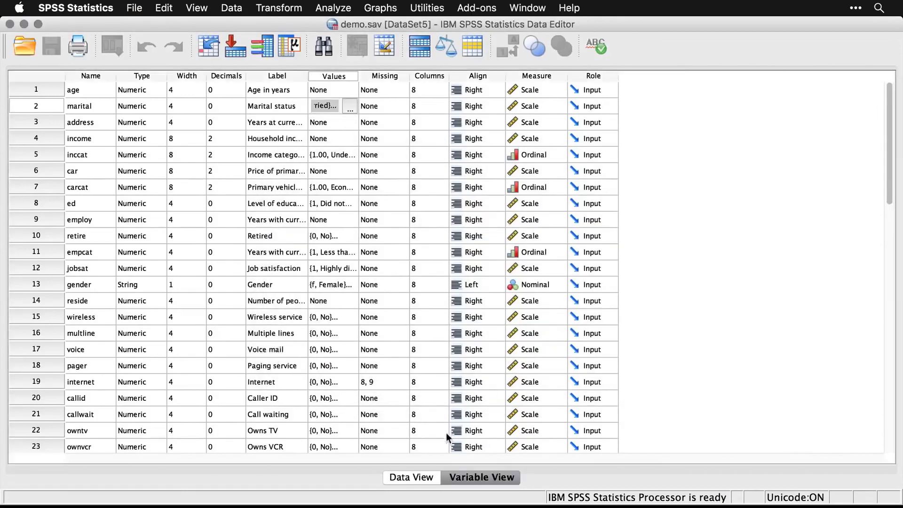
Return to the data rows and display value labels in place of the codes, then switch back to the codes
left_click(420, 481)
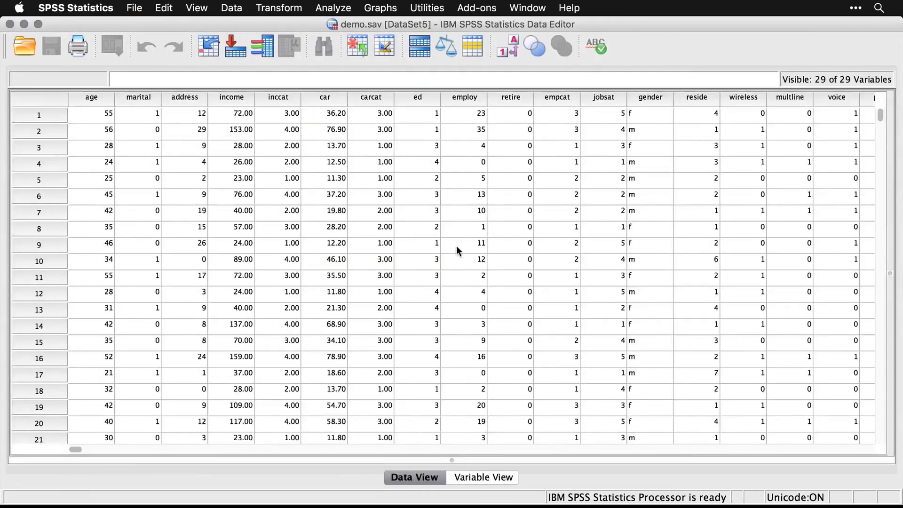
left_click(512, 51)
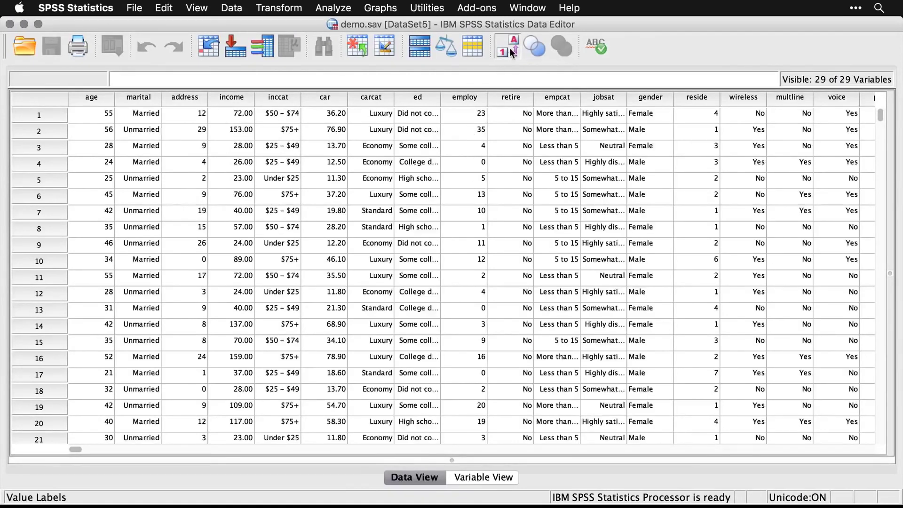
left_click(510, 47)
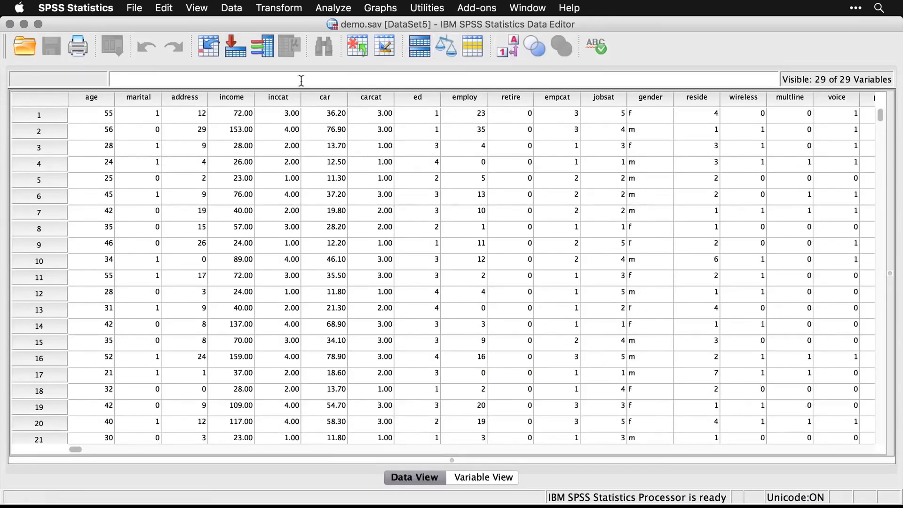
Review the measurement level and role choices for age in the variable definitions, and look through the rest of the variable list
mouse_move(143, 98)
mouse_move(183, 99)
left_click(485, 476)
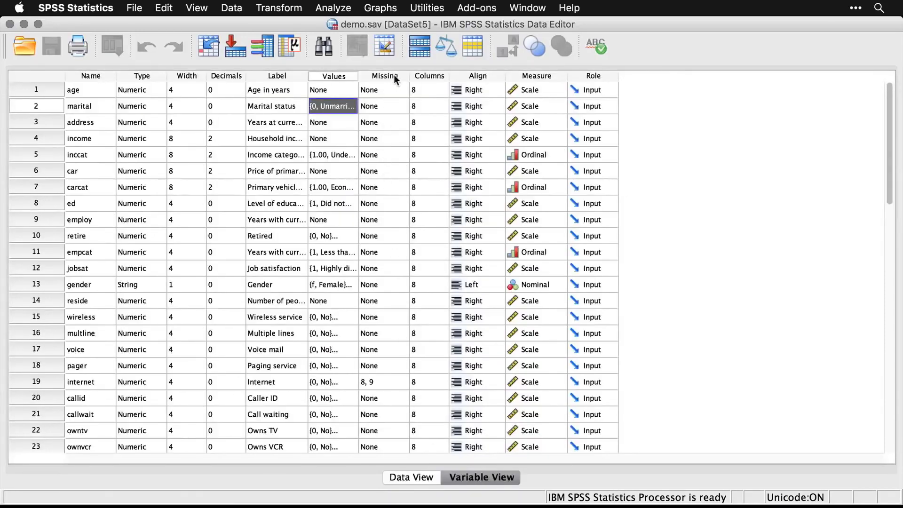
left_click(560, 90)
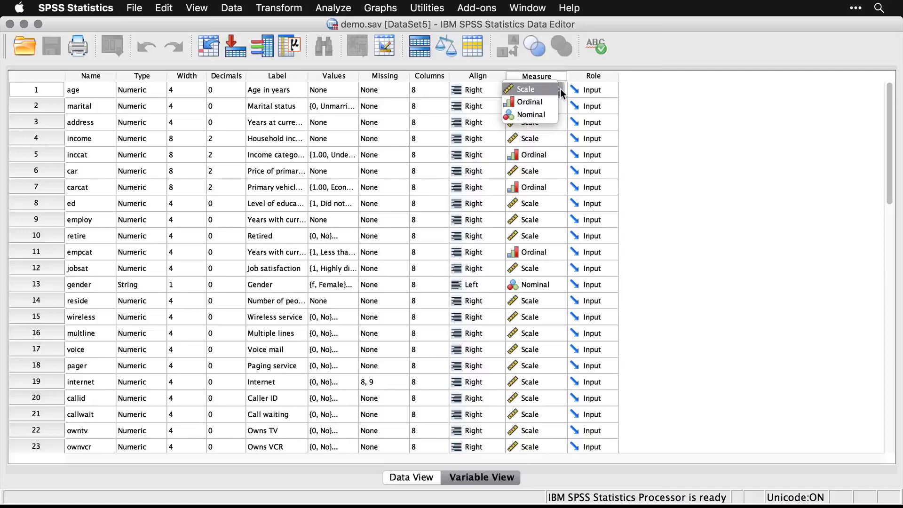
left_click(662, 84)
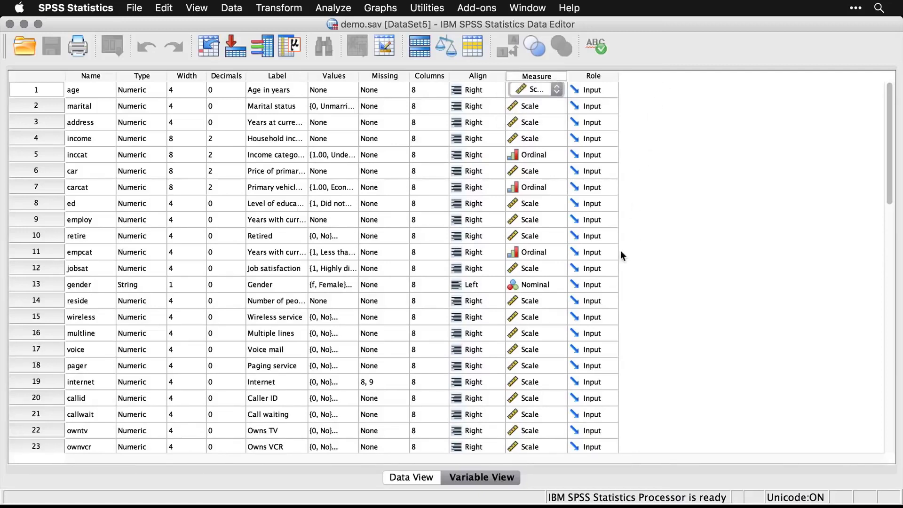
left_click(614, 89)
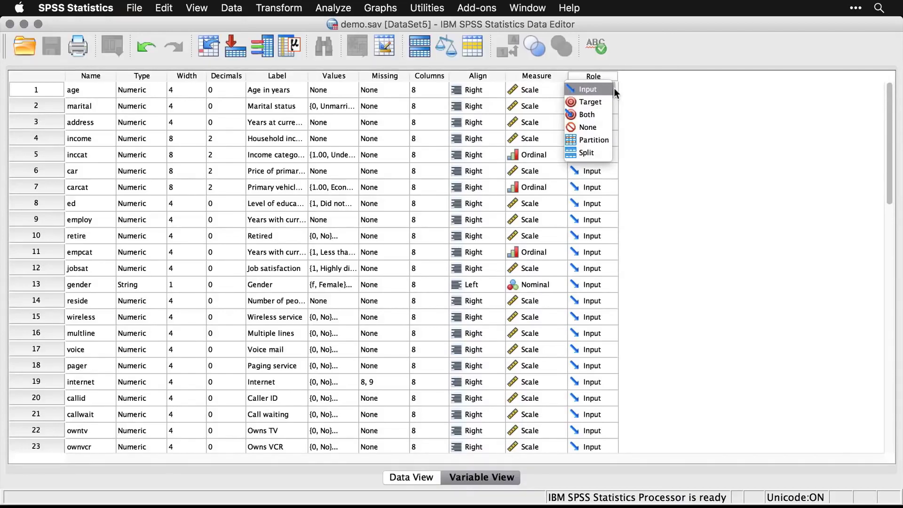
left_click(613, 88)
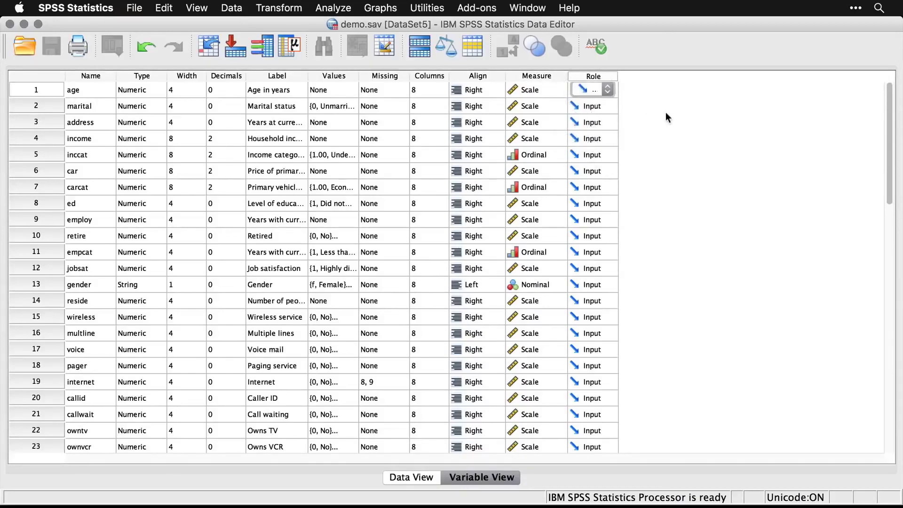
scroll(665, 112, "down", 6)
scroll(665, 112, "up", 6)
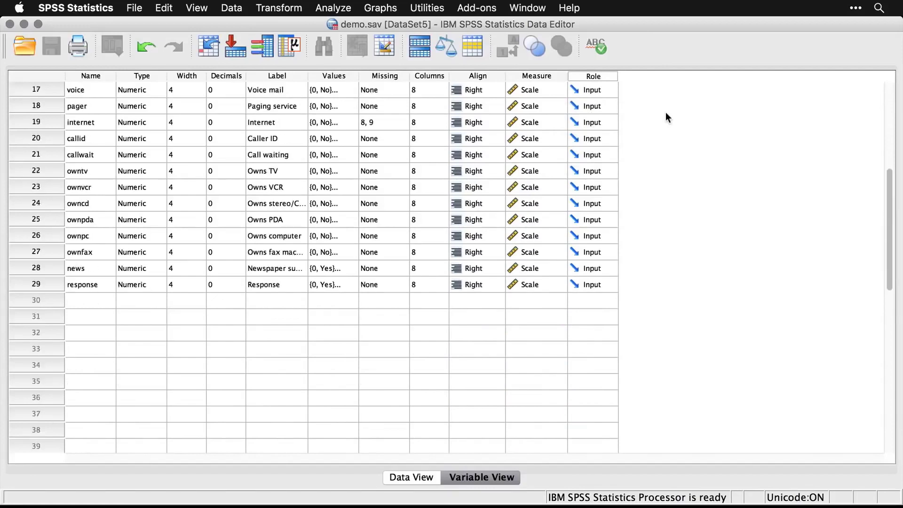
scroll(665, 112, "up", 1)
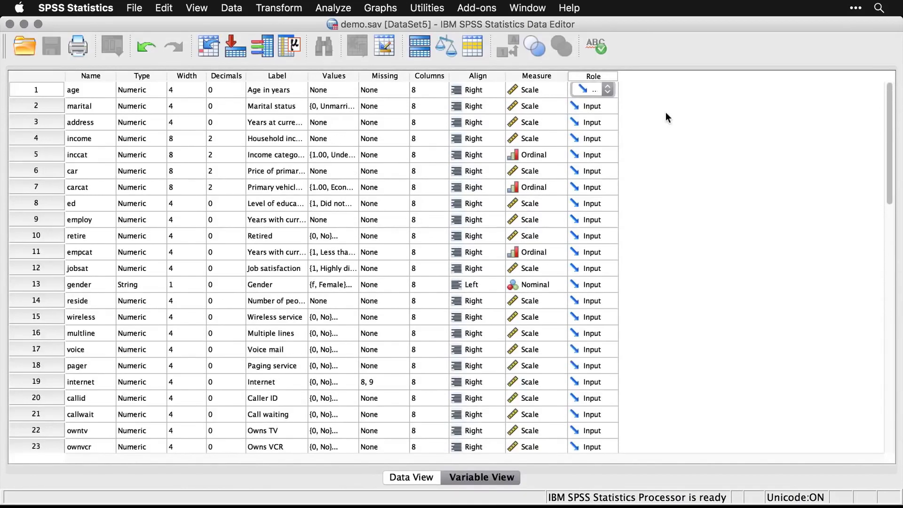
From the data rows, create a legacy histogram of Age in years without a normal curve
left_click(409, 479)
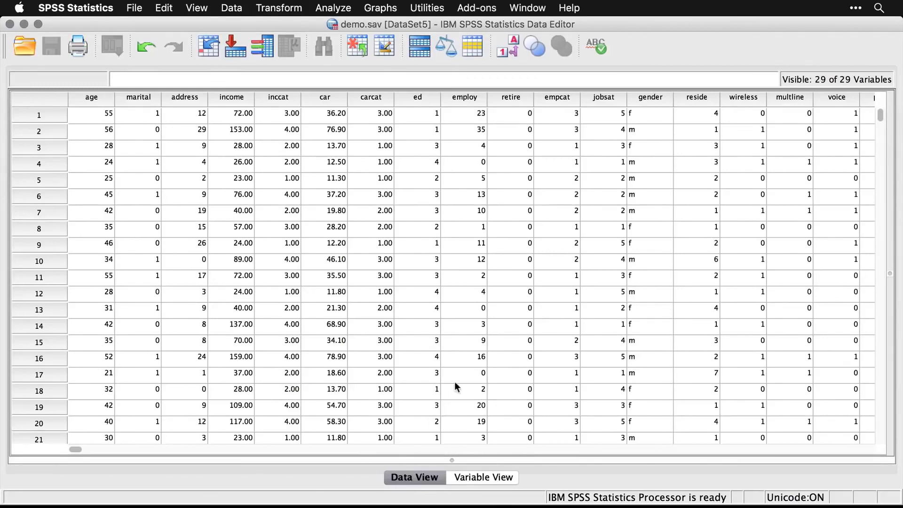
left_click(382, 8)
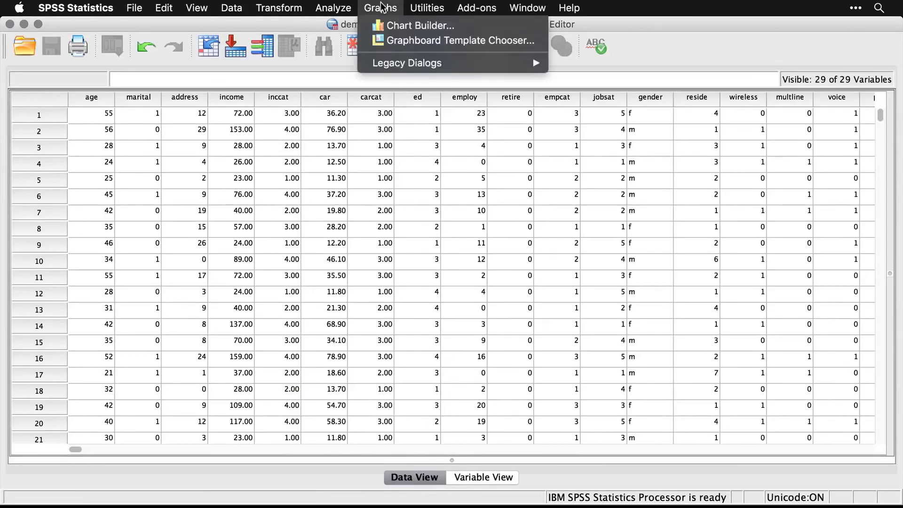
mouse_move(395, 63)
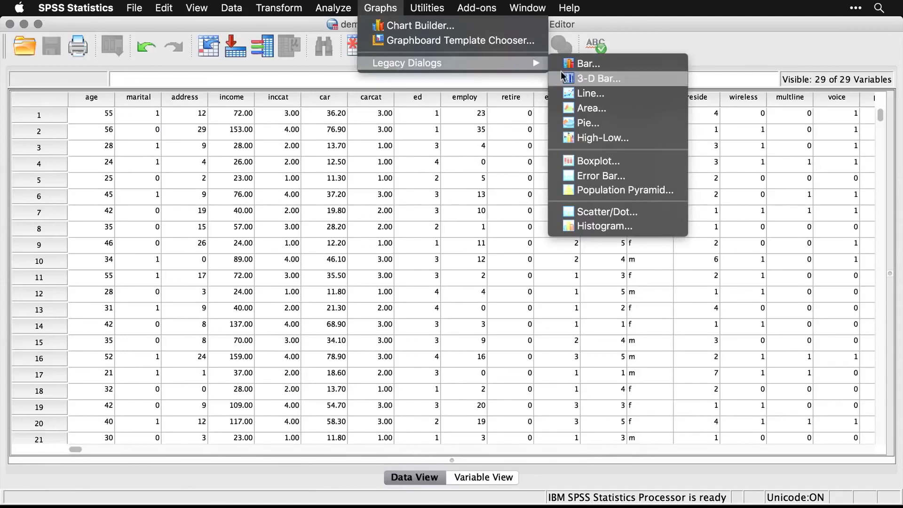
left_click(590, 222)
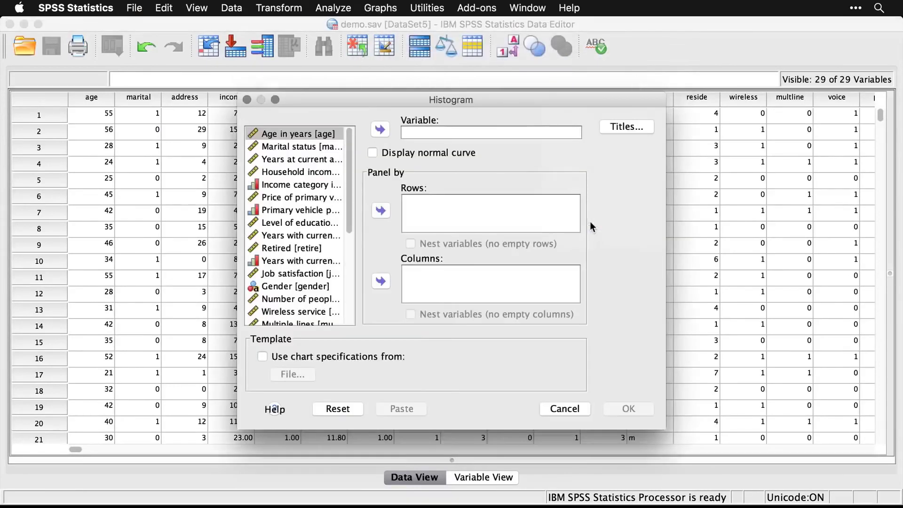
left_click(380, 129)
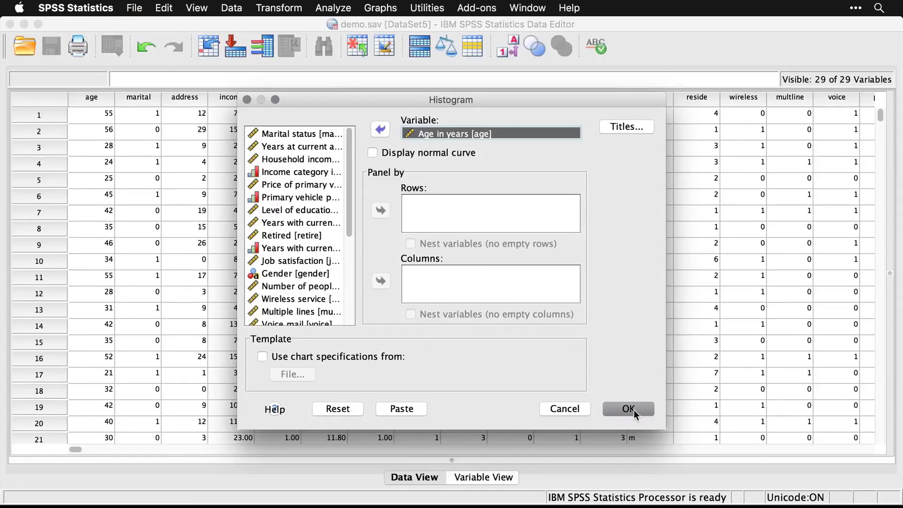
left_click(629, 408)
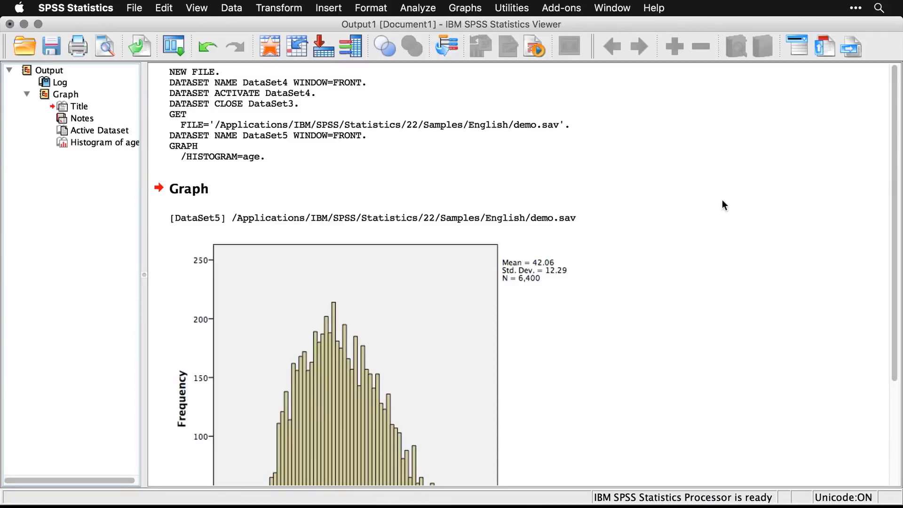
Inspect the age histogram and the command log in the output, collapsing and re-expanding the Graph group in the outline
scroll(722, 202, "down", 5)
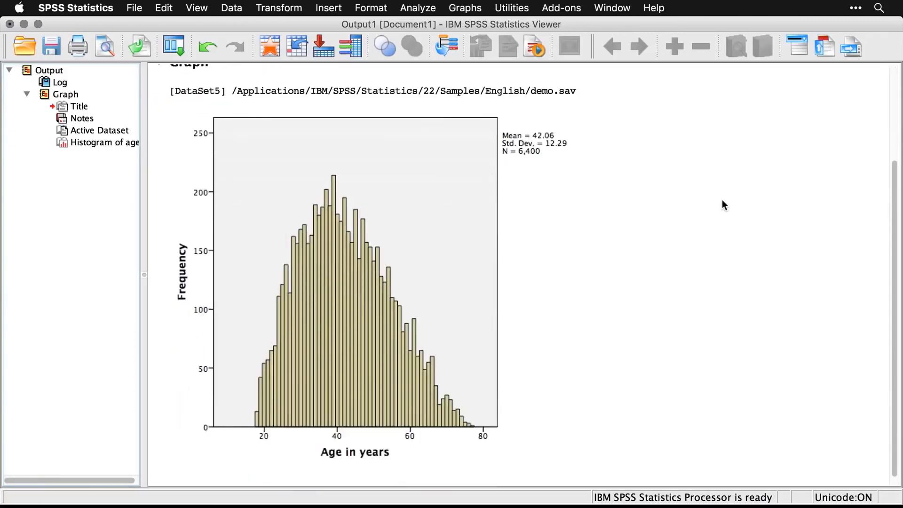
scroll(722, 201, "down", 1)
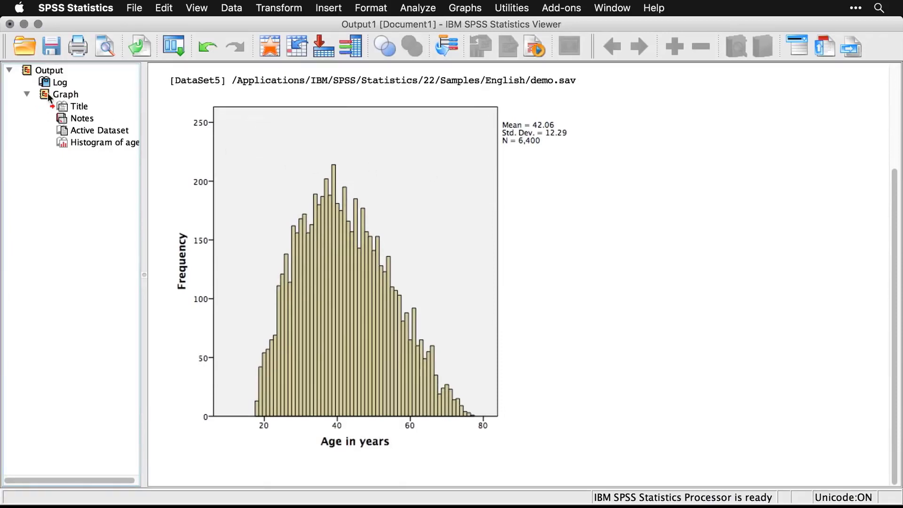
left_click(29, 94)
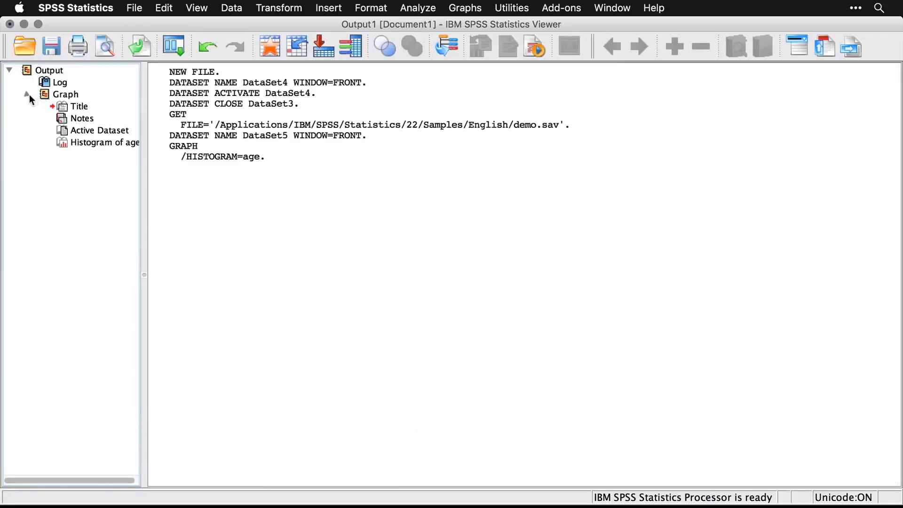
left_click(30, 94)
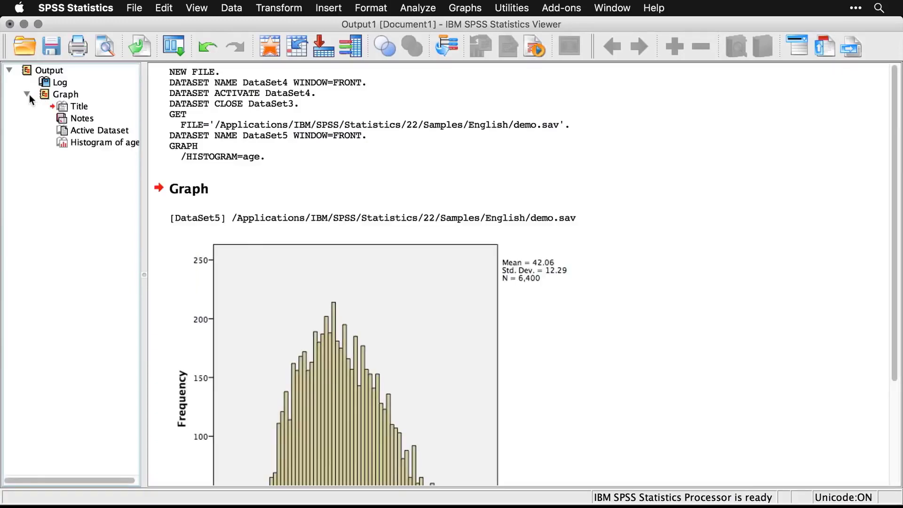
left_click(180, 104)
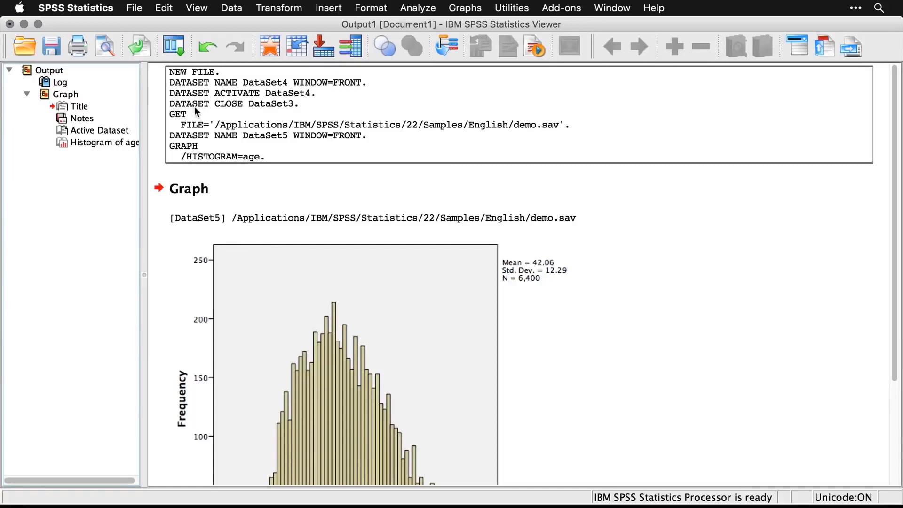
left_click(195, 110)
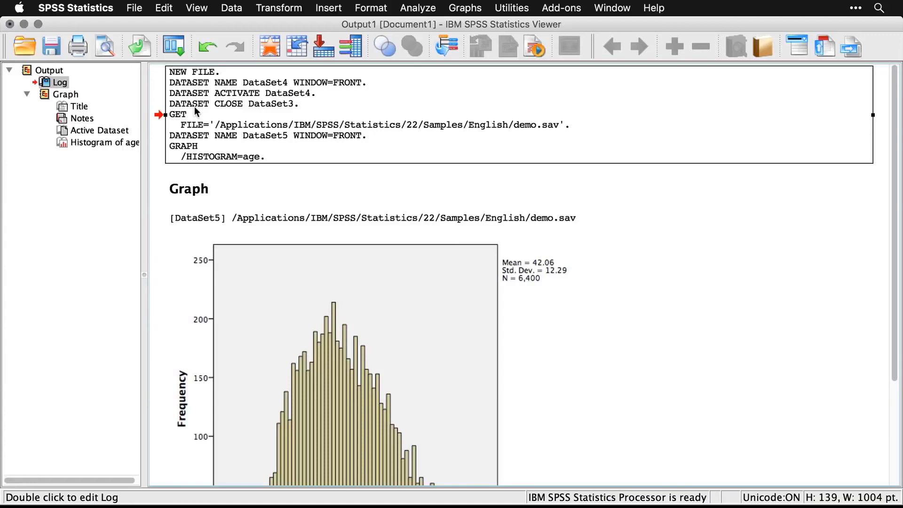
Paste the Age in years histogram command from the recalled Histogram dialog into a new syntax file and run its GRAPH lines
left_click(135, 9)
mouse_move(139, 26)
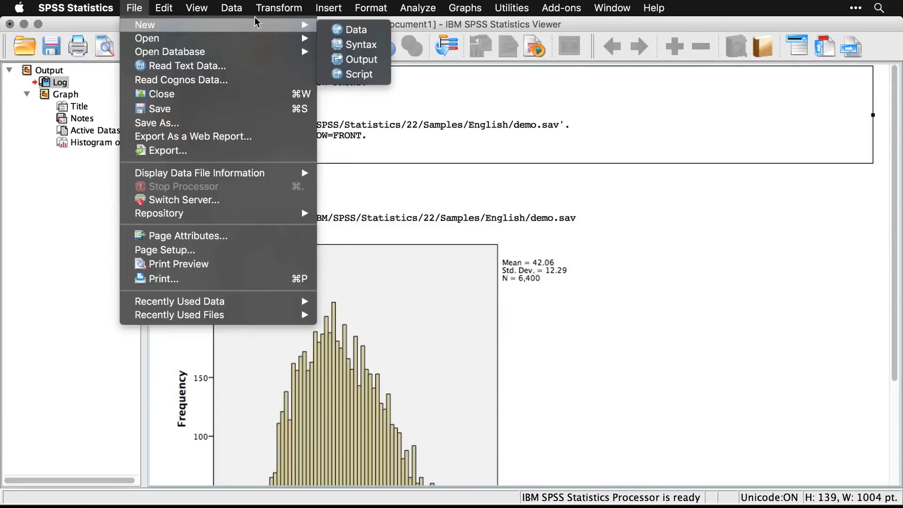
left_click(360, 46)
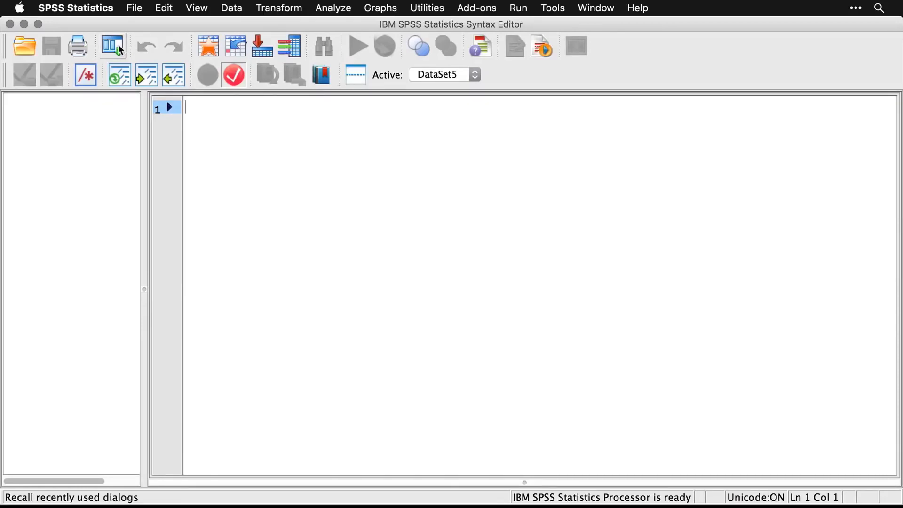
left_click(121, 69)
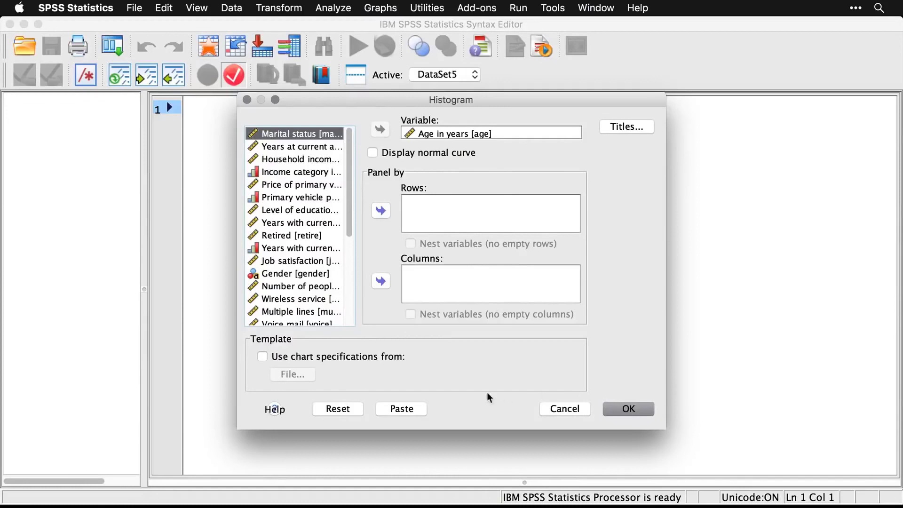
left_click(401, 408)
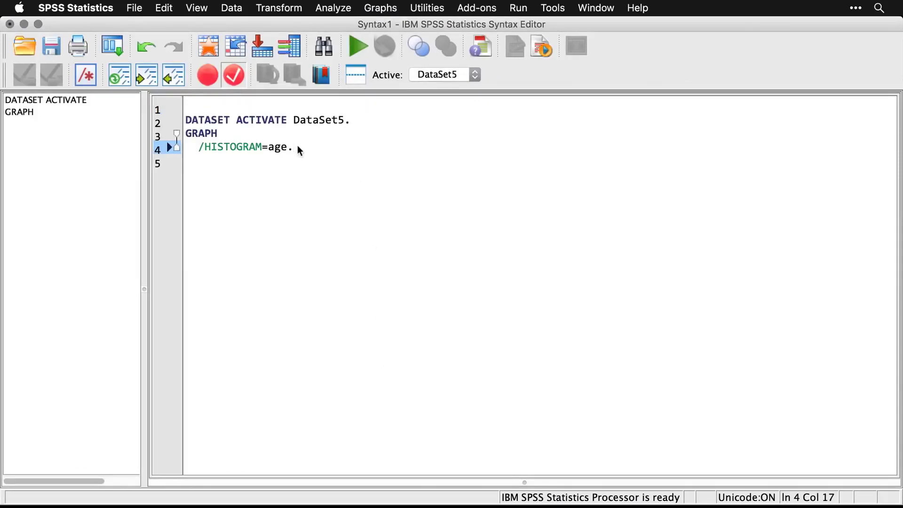
left_click_drag(298, 145, 176, 135)
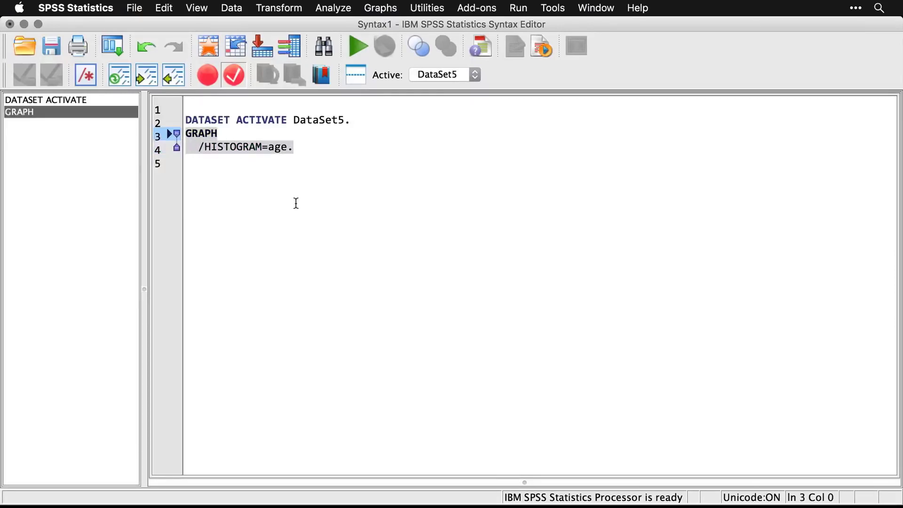
left_click(356, 46)
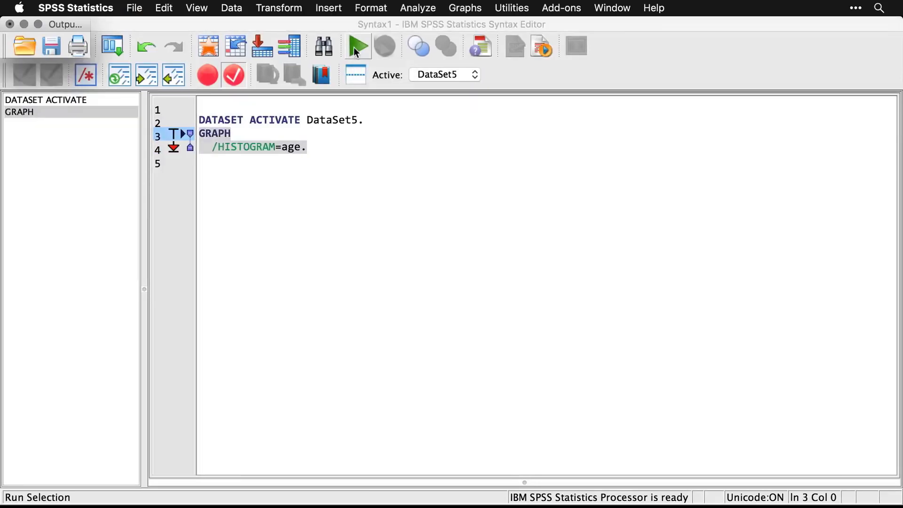
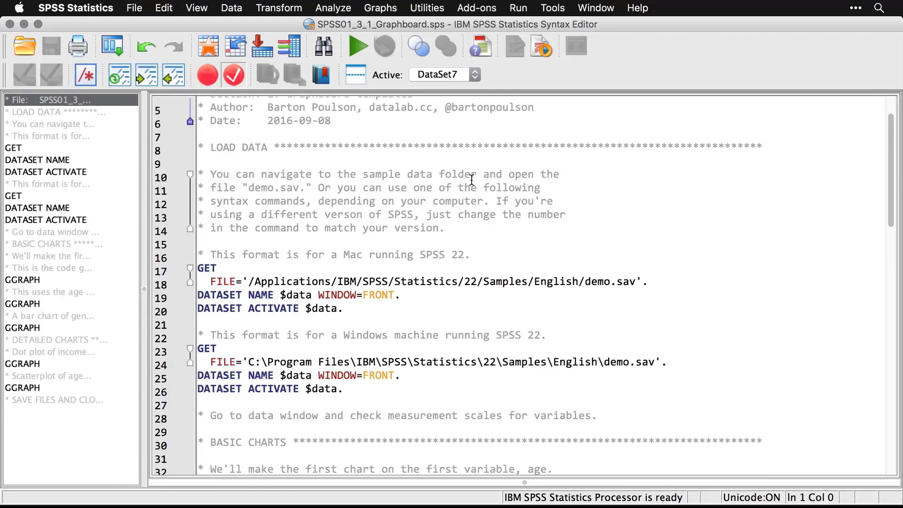
Load demo.sav by running the Mac version of the GET, DATASET NAME and DATASET ACTIVATE commands in the Graphboard syntax file
double_click(469, 282)
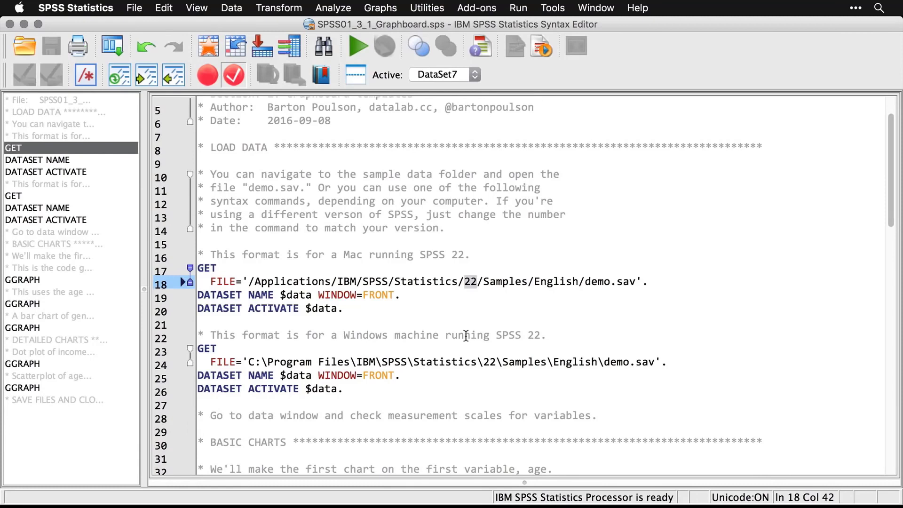
left_click_drag(353, 308, 211, 271)
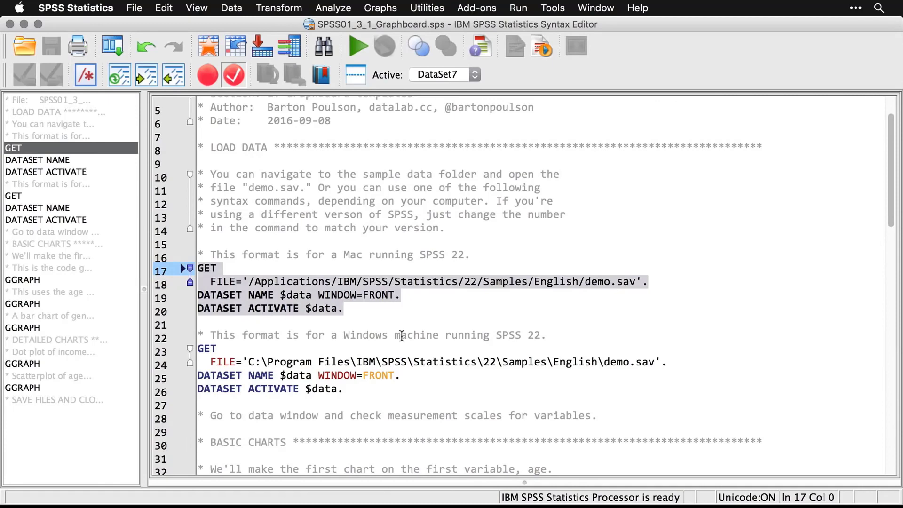
key("super+r")
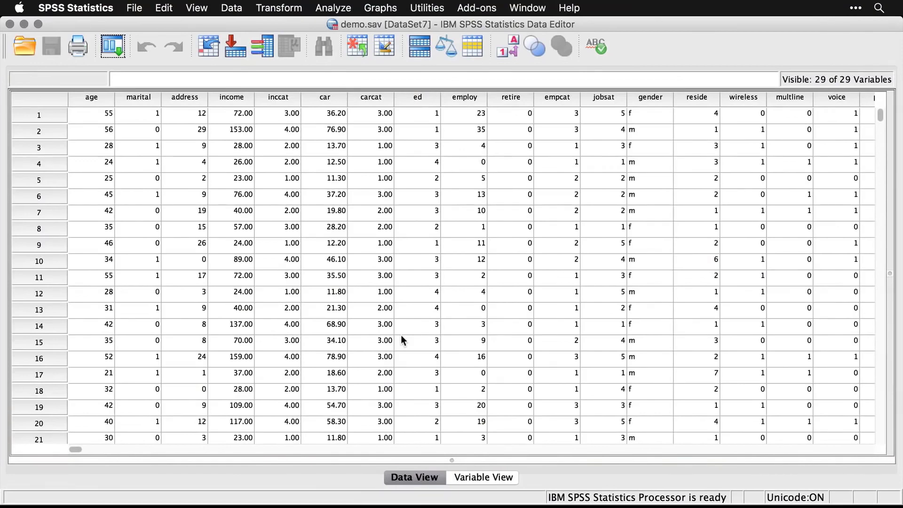
Check the variables' measurement levels in the variable definitions, including the choices for gender, and return to the Graphboard syntax file
left_click(483, 476)
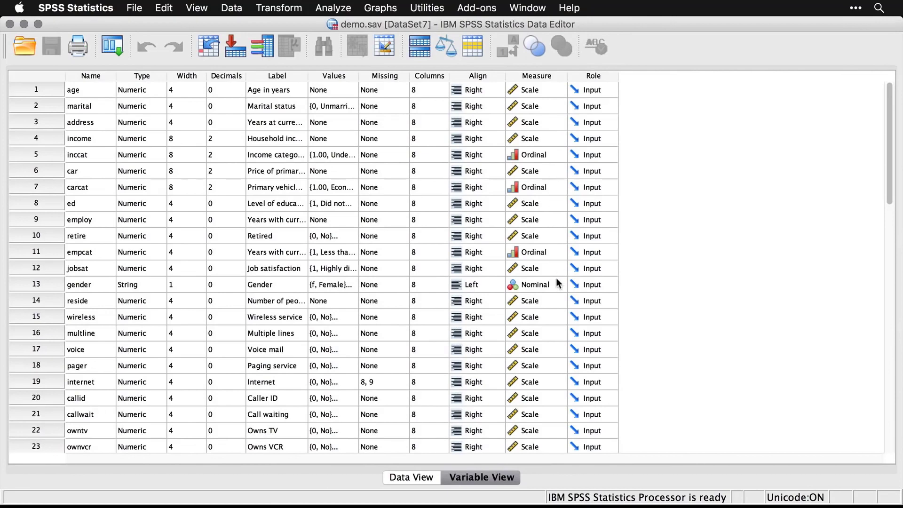
scroll(557, 282, "down", 3)
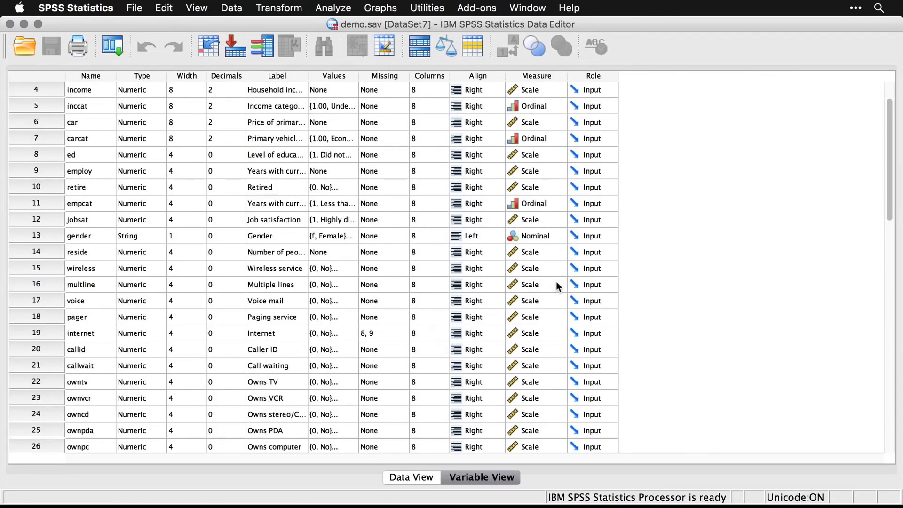
left_click(554, 235)
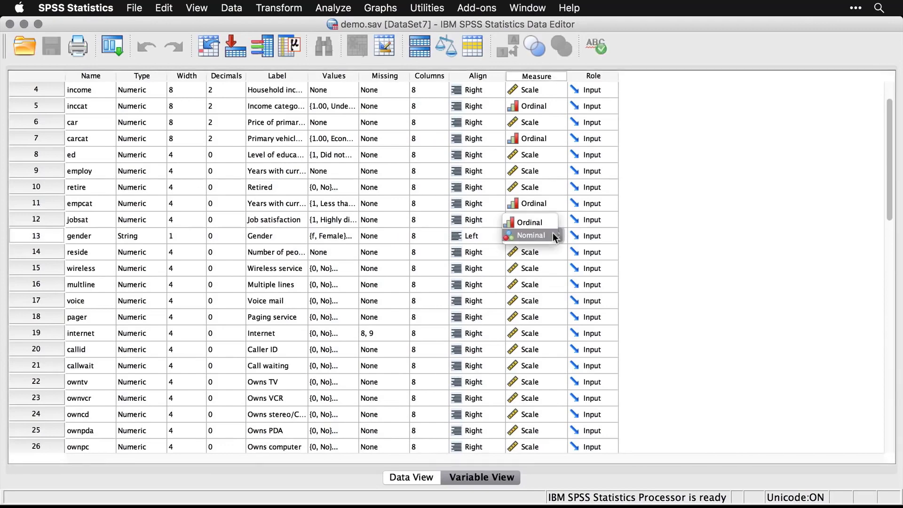
left_click(667, 234)
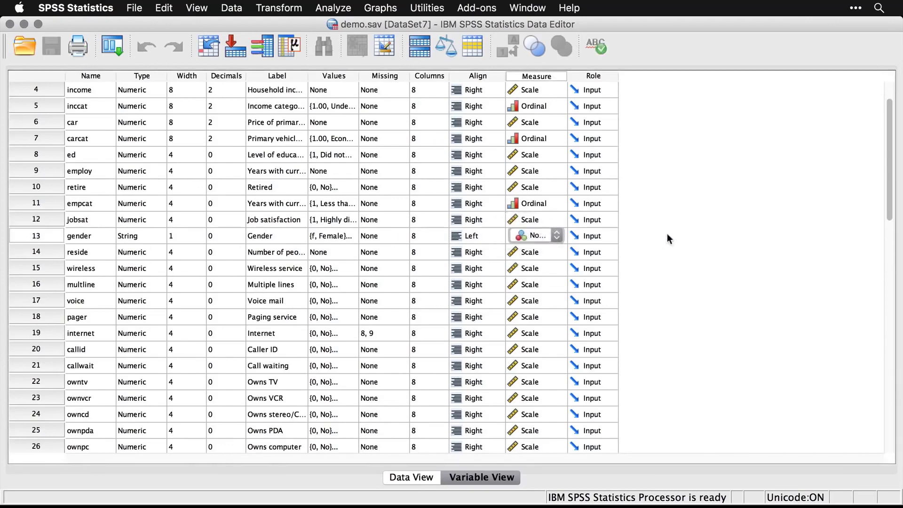
left_click(422, 479)
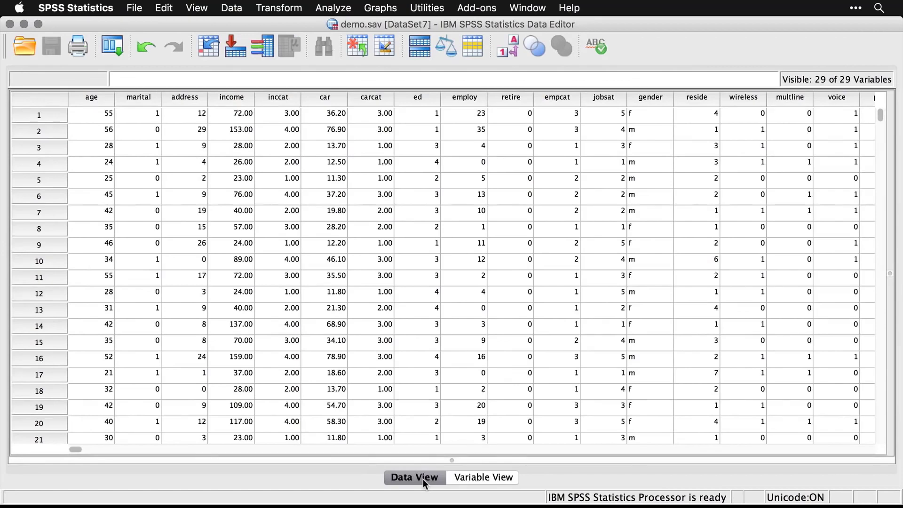
key("super+grave")
key("super+grave")
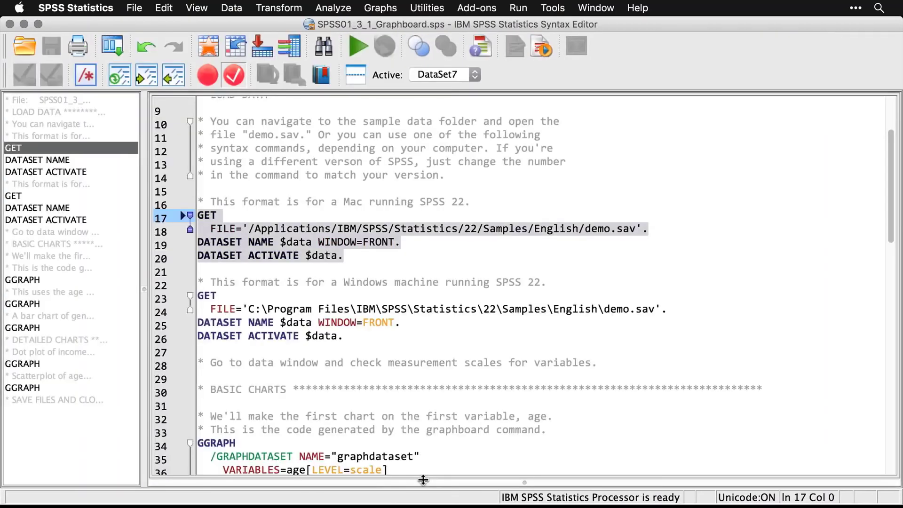
Create a Dot Plot of Age in years with the Graphboard Template Chooser and view the whole chart in the output
scroll(565, 393, "down", 5)
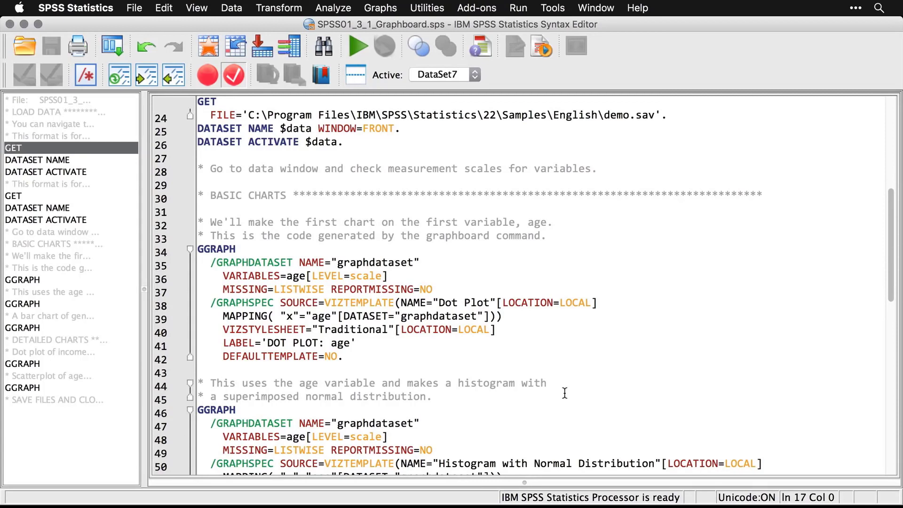
left_click(385, 9)
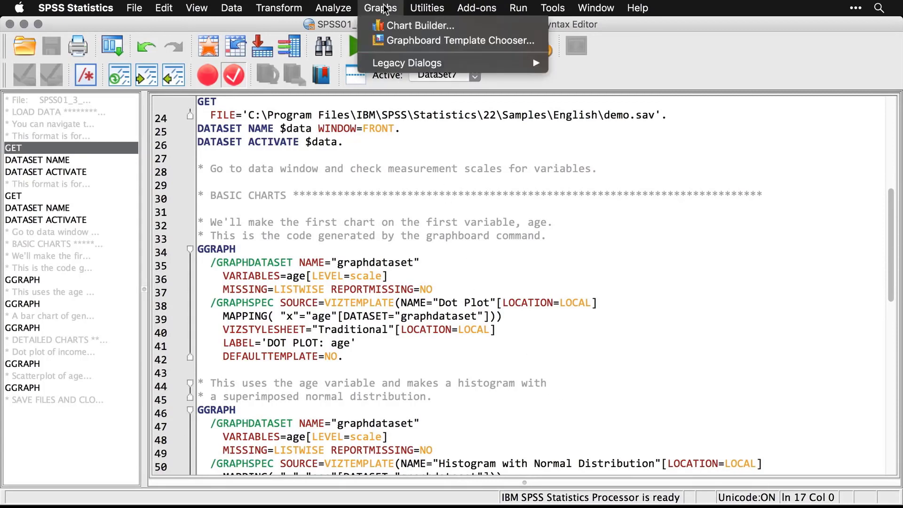
left_click(412, 41)
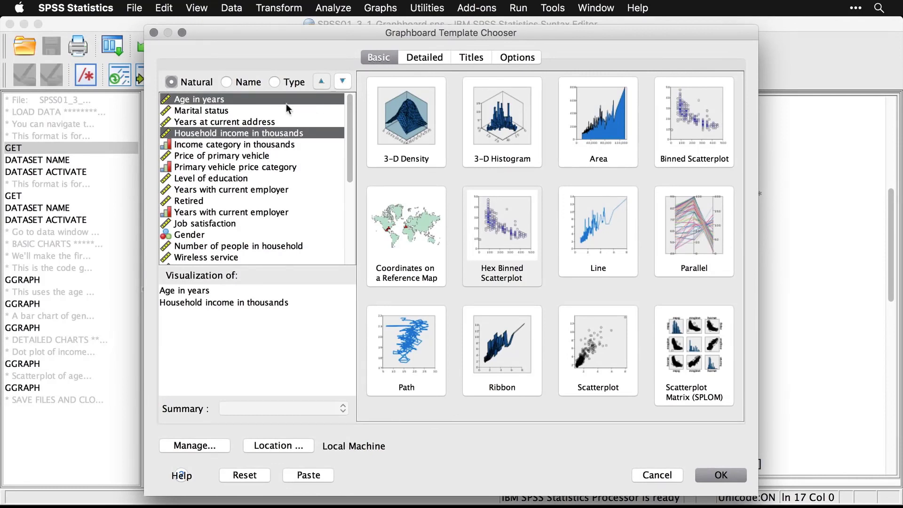
left_click(243, 101)
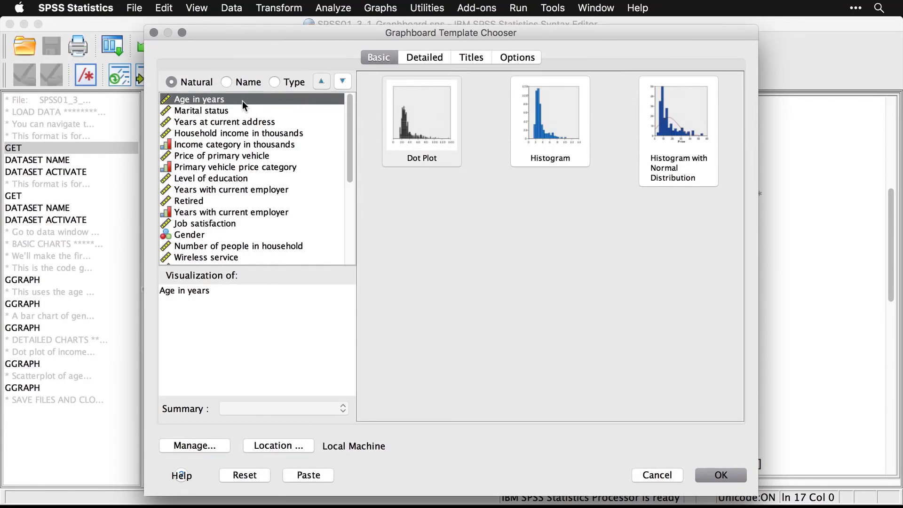
left_click(414, 124)
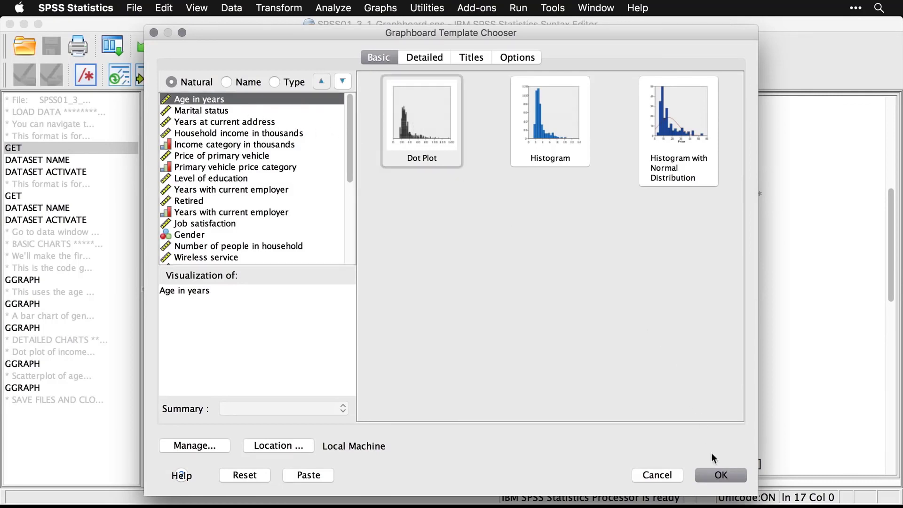
left_click(720, 475)
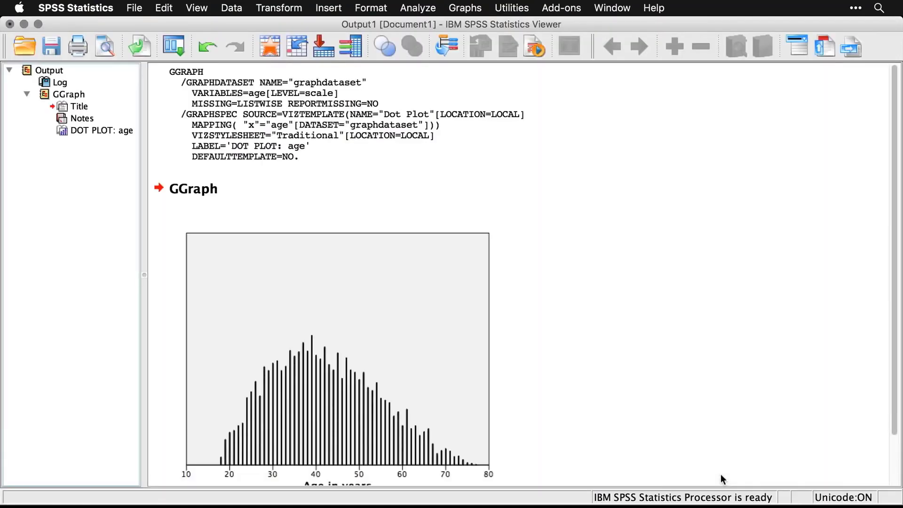
scroll(721, 474, "down", 3)
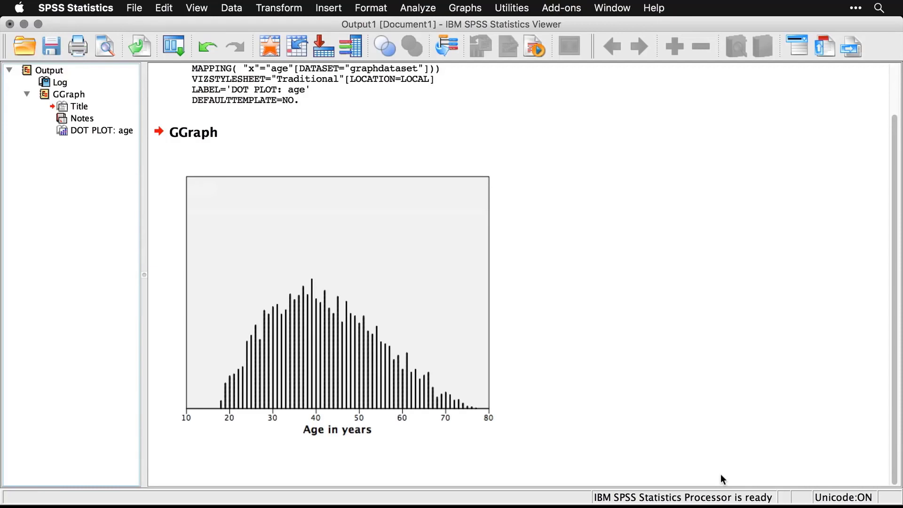
Back in the syntax file, use the Graphboard Template Chooser to create a Histogram with Normal Distribution of Age in years
key("super+grave")
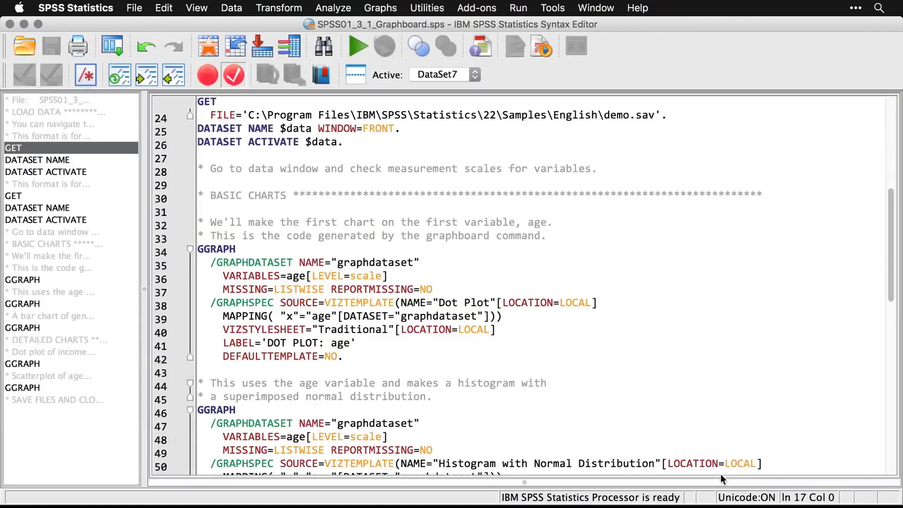
scroll(675, 370, "down", 2)
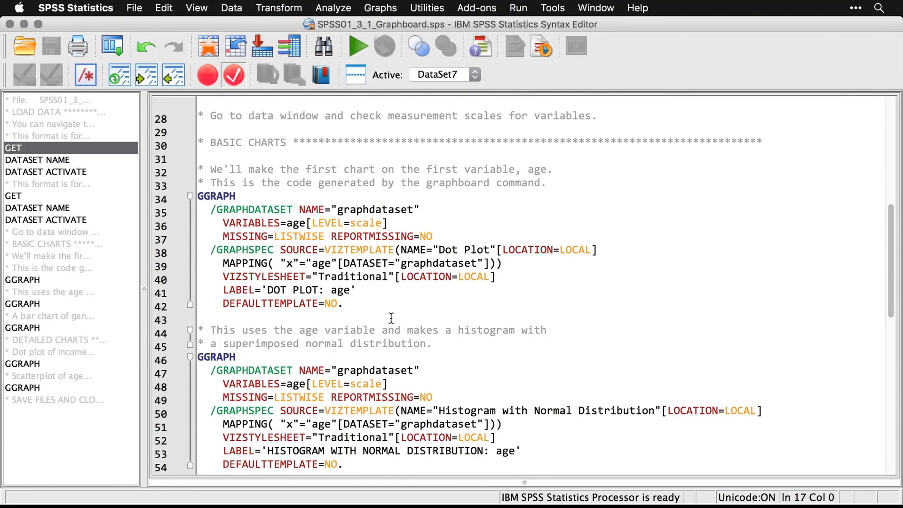
scroll(391, 318, "down", 3)
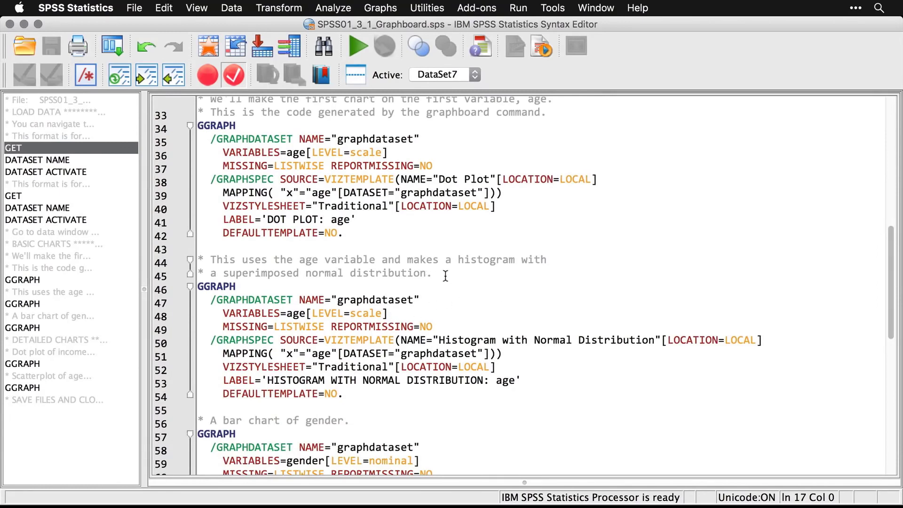
left_click(384, 10)
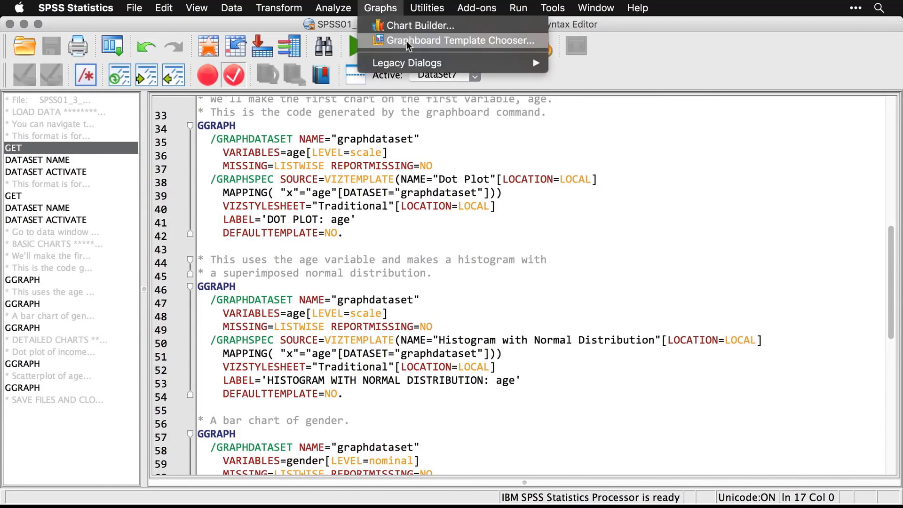
left_click(386, 40)
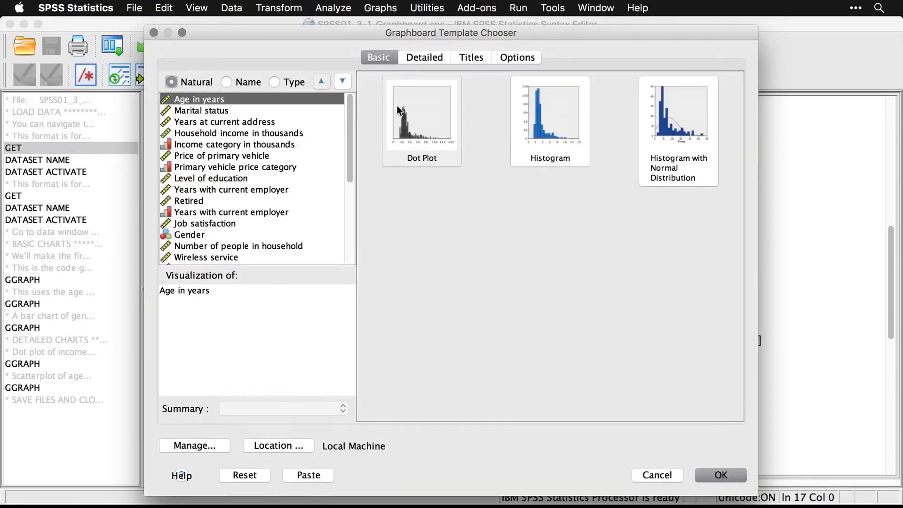
left_click(675, 132)
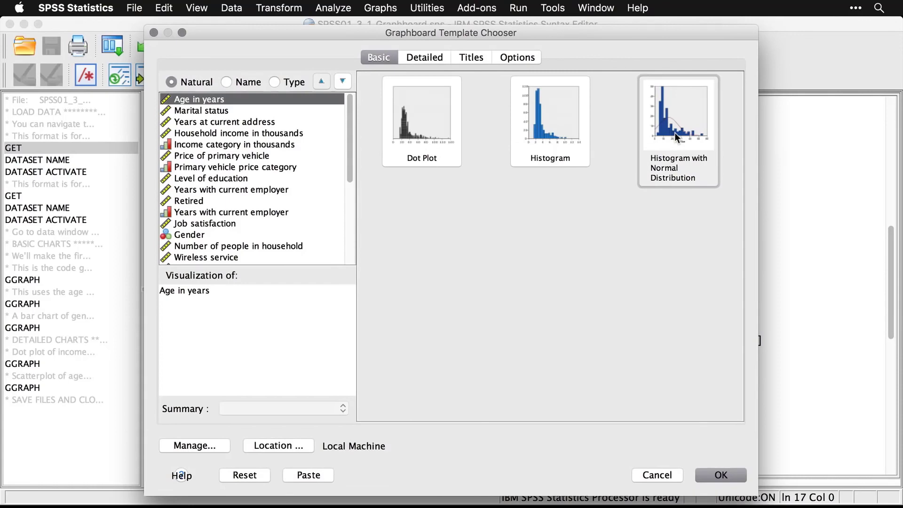
left_click(726, 476)
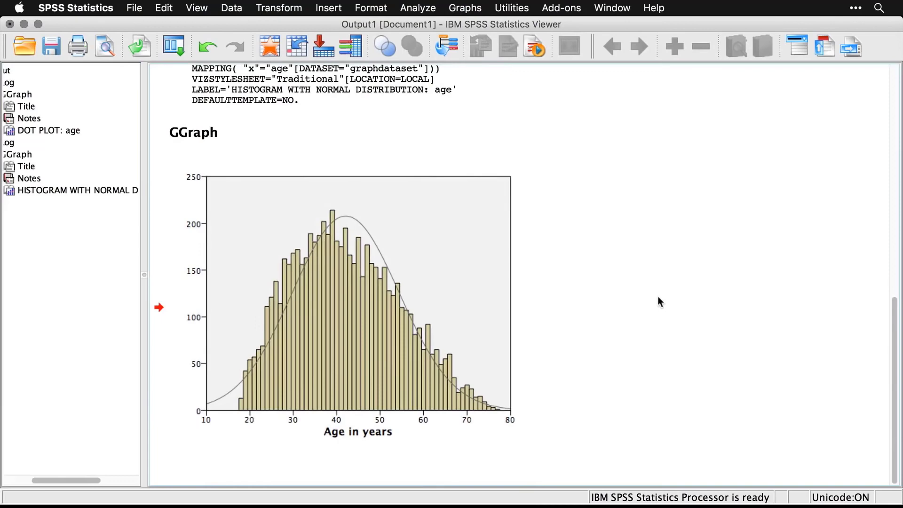
Back in the syntax file, use the Graphboard Template Chooser to create a Bar of Counts chart of Gender
key("super+grave")
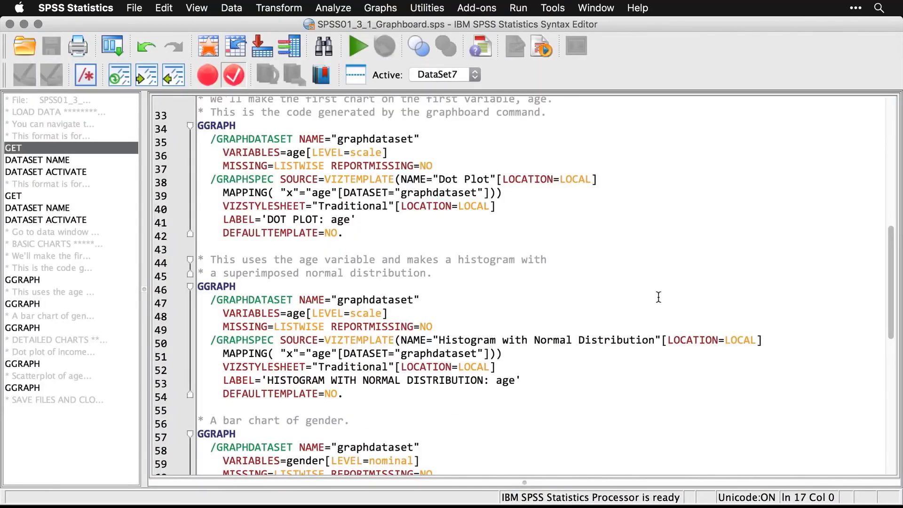
scroll(659, 297, "down", 5)
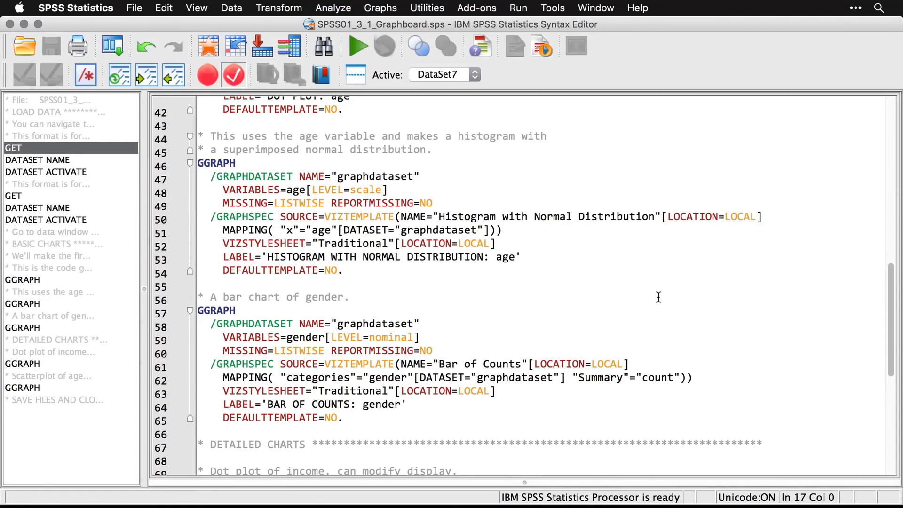
left_click(382, 8)
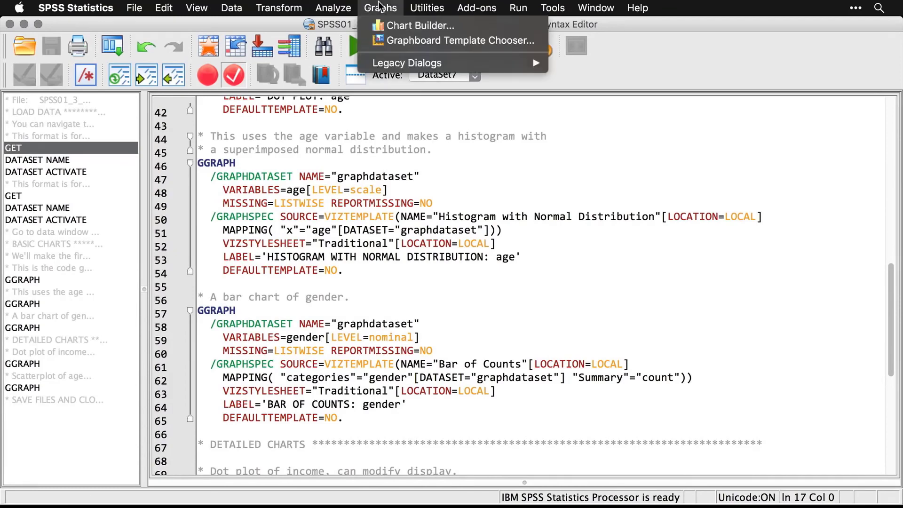
left_click(379, 41)
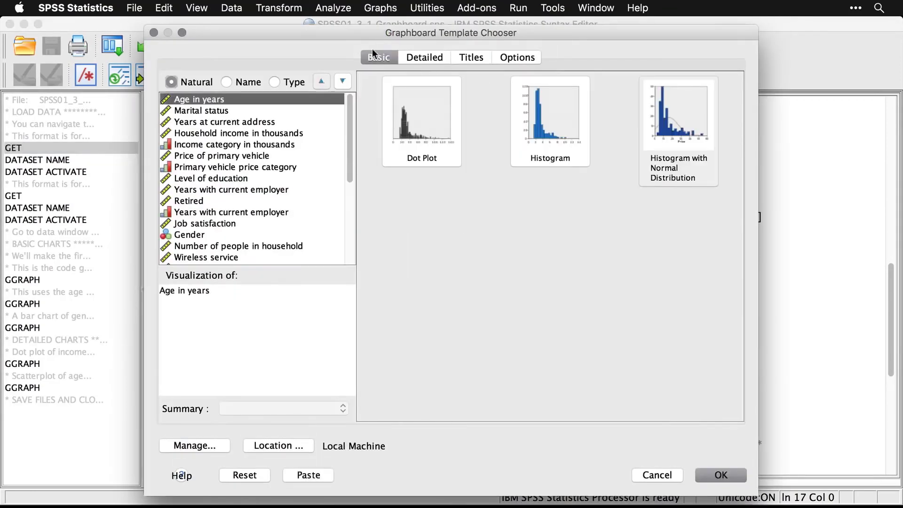
left_click(193, 237)
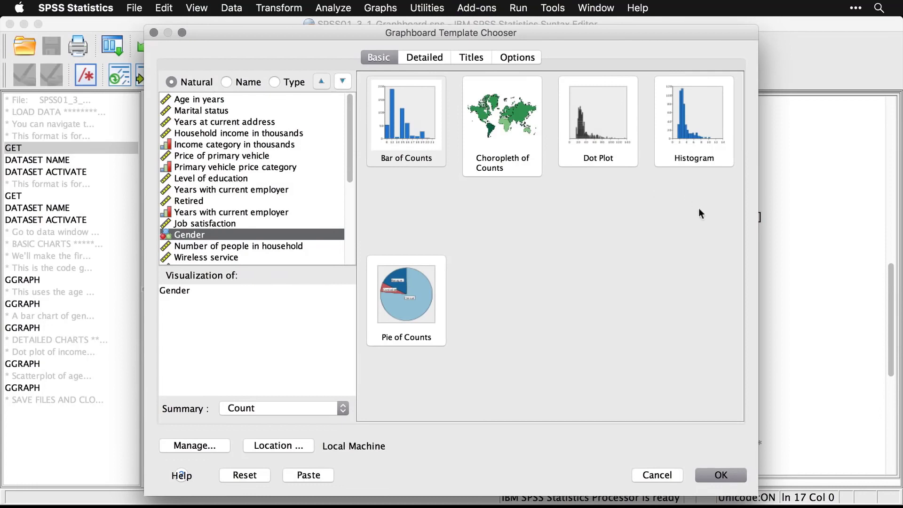
left_click(404, 130)
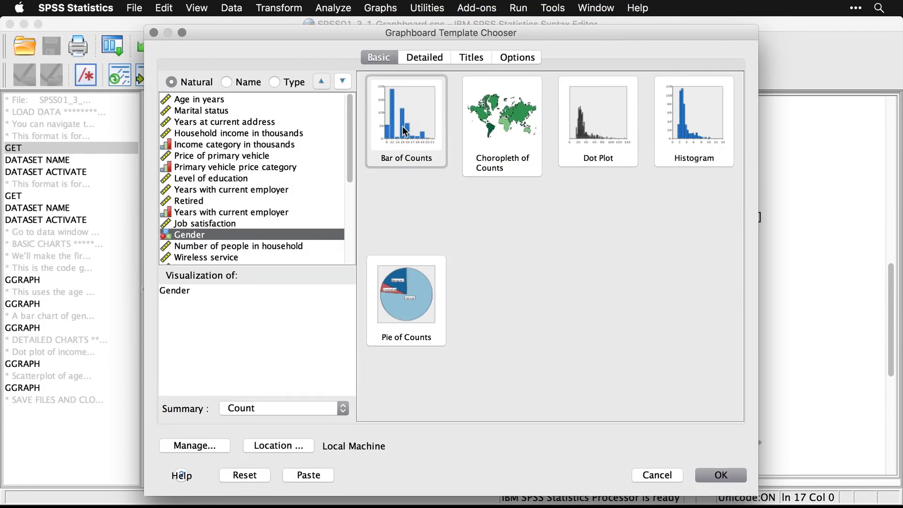
left_click(725, 477)
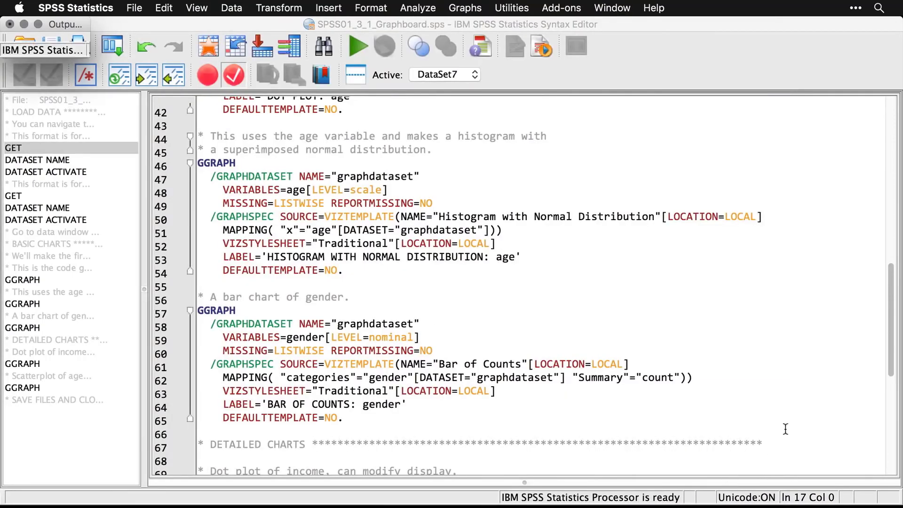
scroll(785, 429, "down", 5)
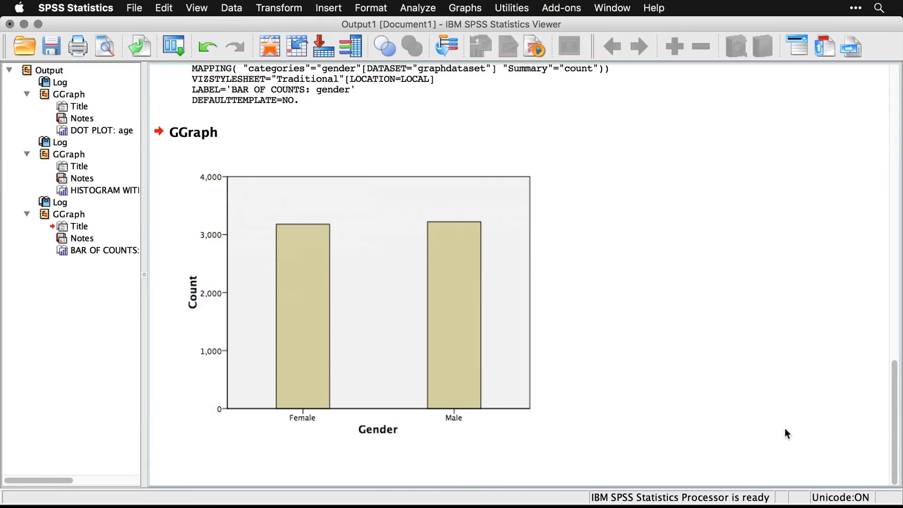
Return to the syntax file and choose Dot Plot as the visualization type in the Graphboard Template Chooser's detailed settings
key("super+grave")
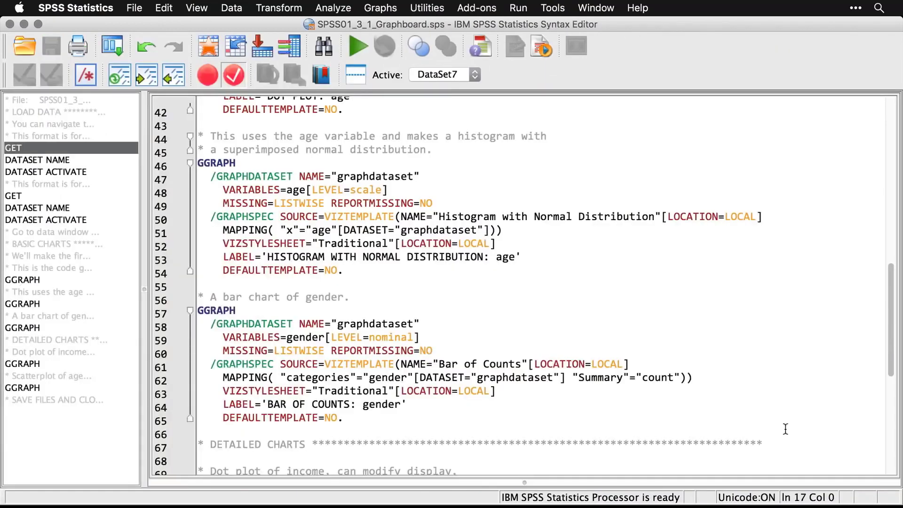
scroll(785, 429, "down", 3)
scroll(785, 429, "down", 3)
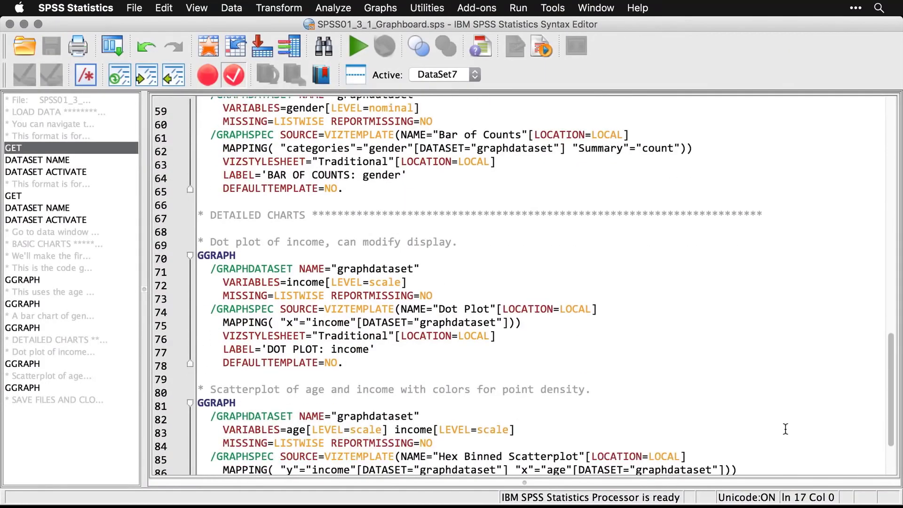
scroll(785, 429, "down", 1)
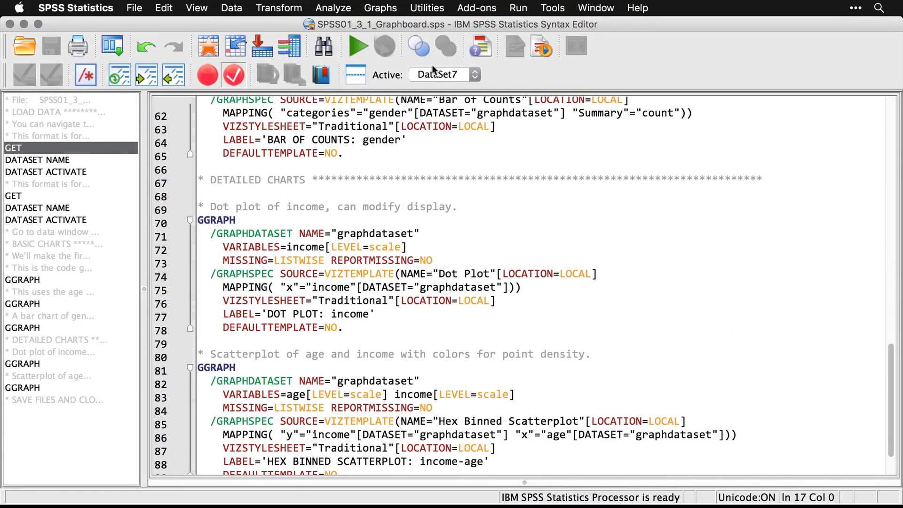
left_click(376, 8)
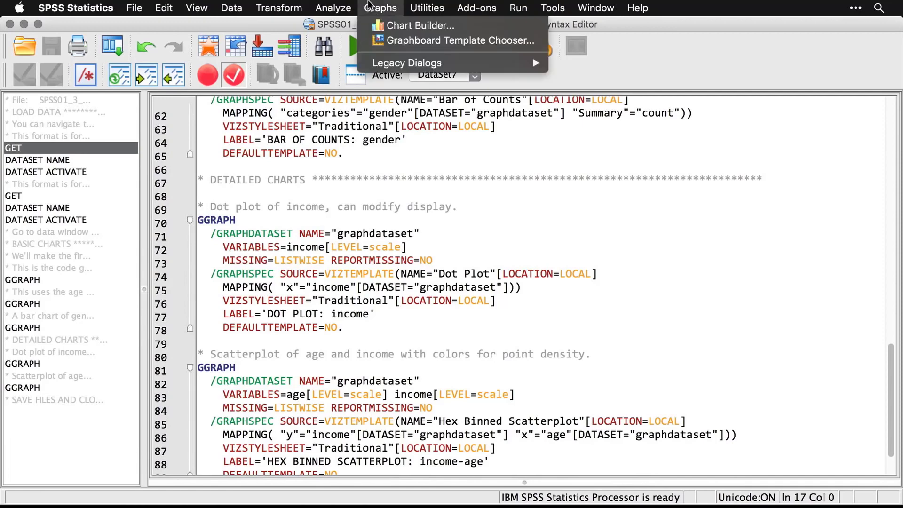
left_click(367, 41)
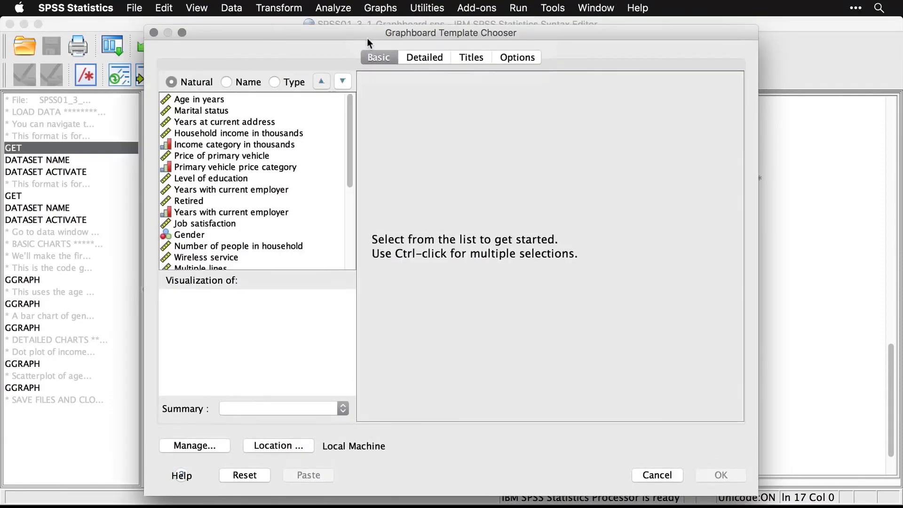
left_click(441, 60)
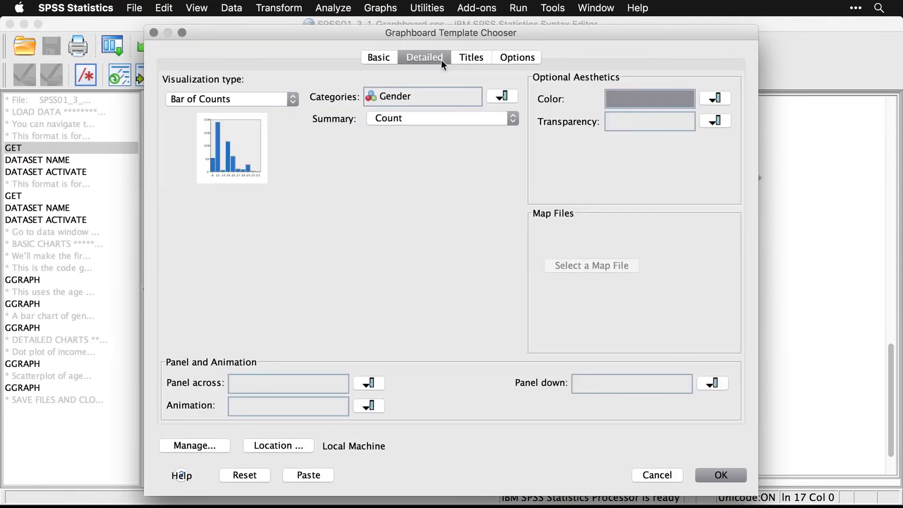
left_click(283, 100)
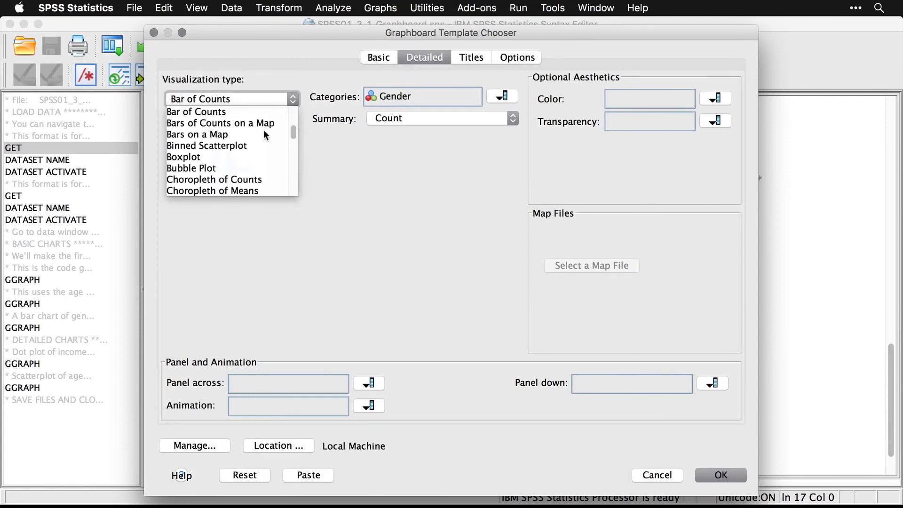
scroll(263, 131, "down", 3)
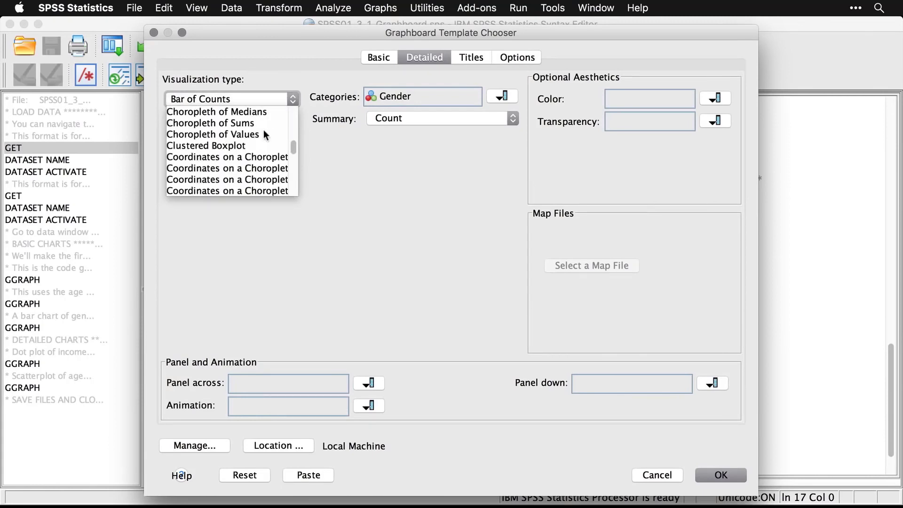
scroll(263, 130, "down", 4)
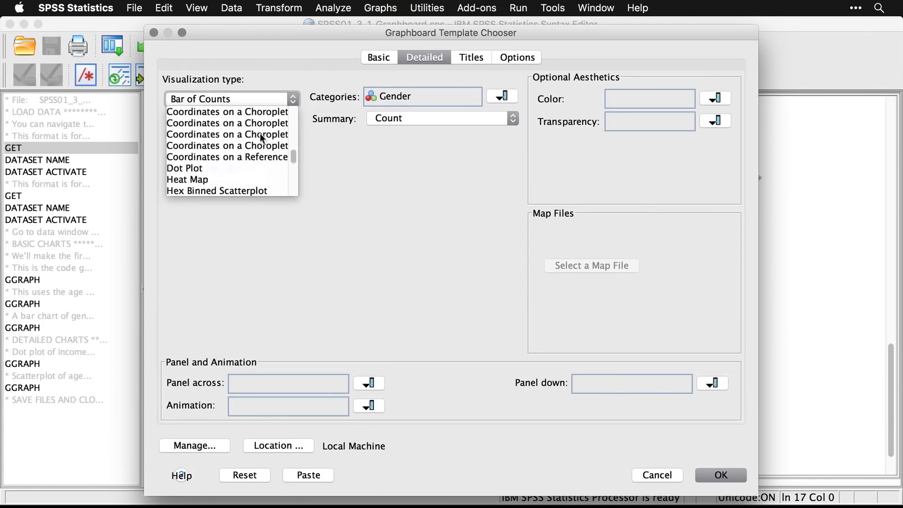
left_click(185, 168)
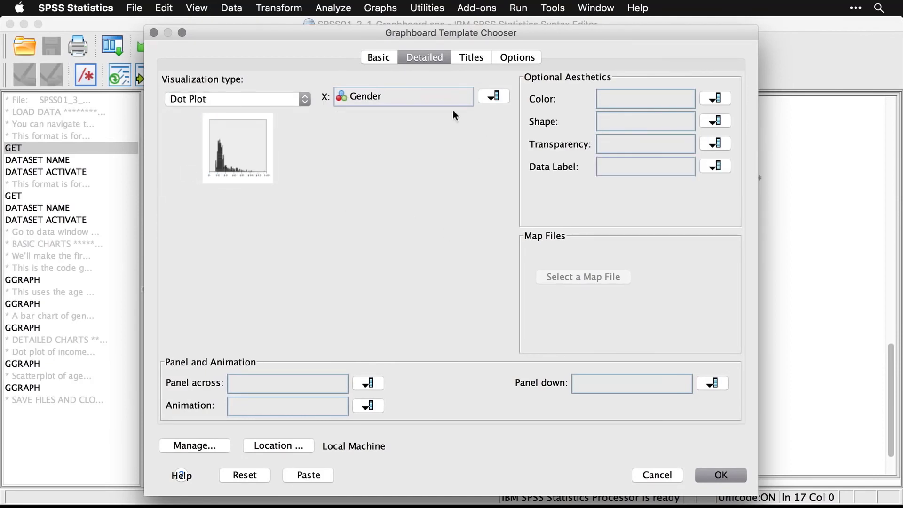
Assign Household income in thousands to the X variable and create the dot plot
left_click(490, 98)
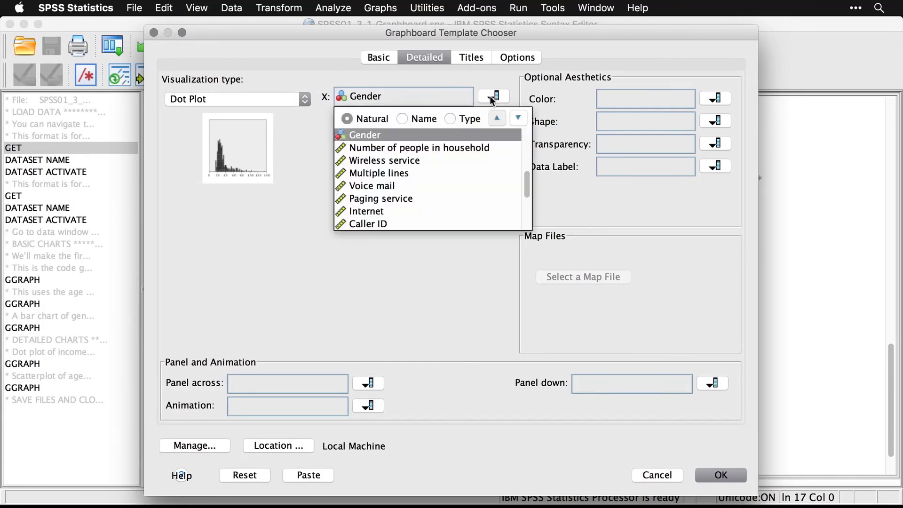
left_click(527, 153)
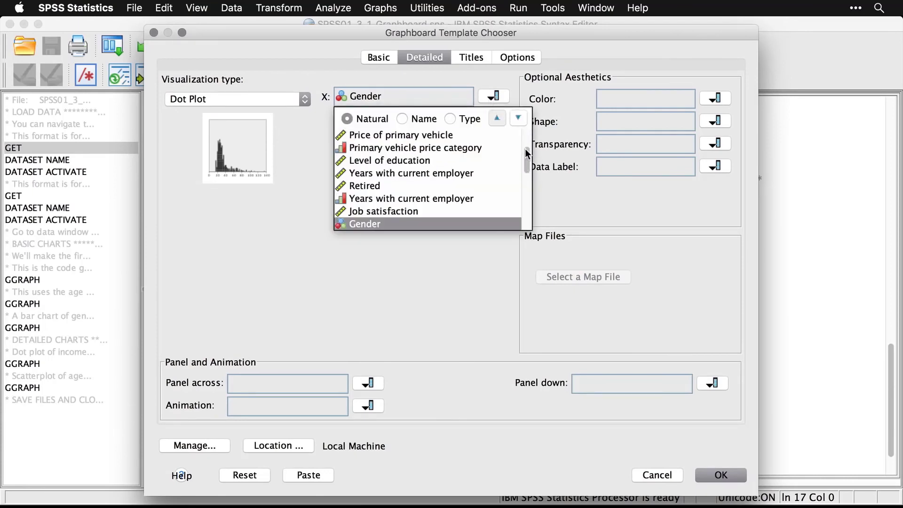
left_click_drag(527, 153, 527, 139)
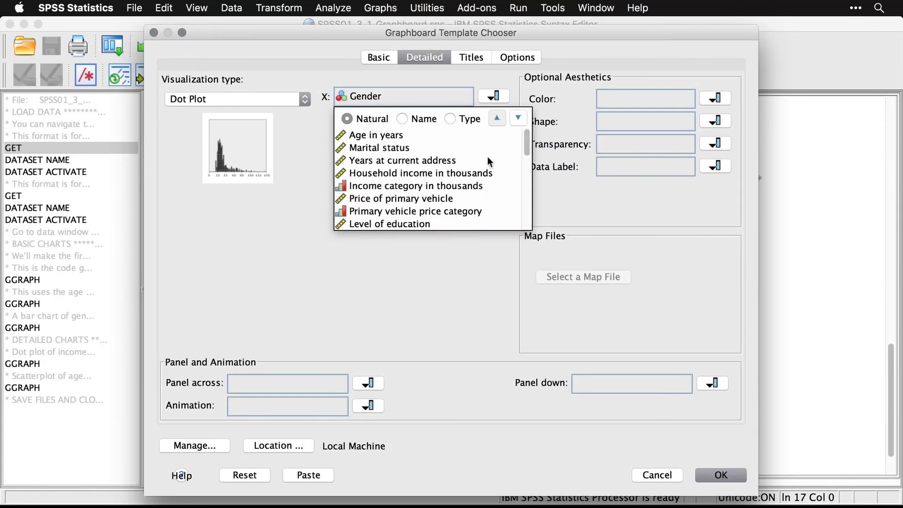
left_click(457, 174)
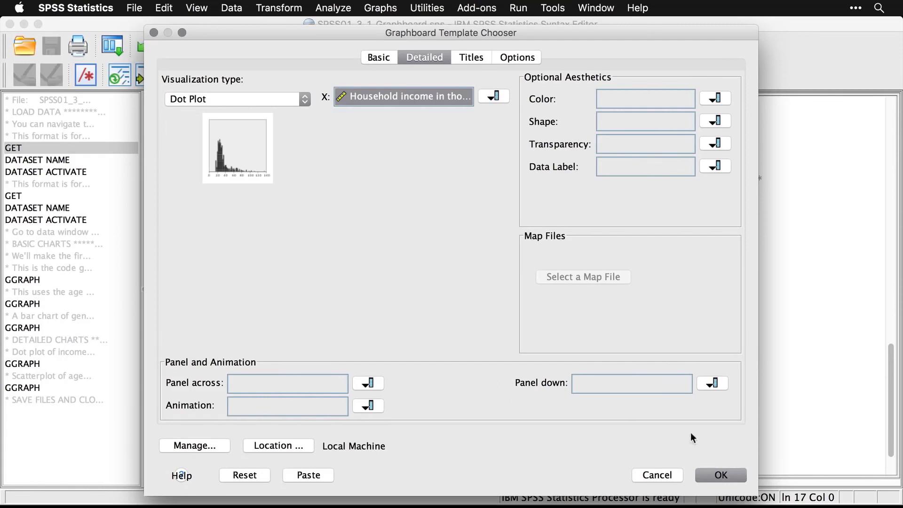
left_click(721, 476)
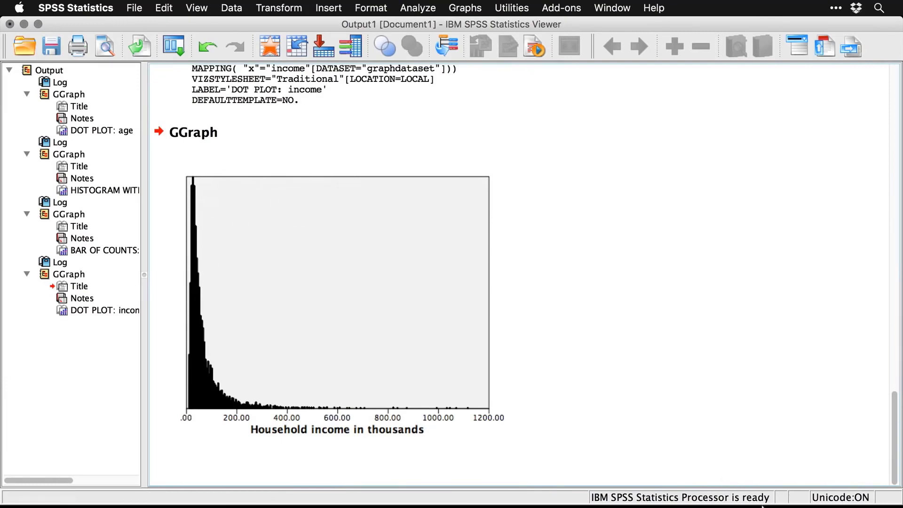
Open the household income dot plot in the Graphboard Editor and set the X-axis labels' minimum decimal digits to 0
left_click(498, 422)
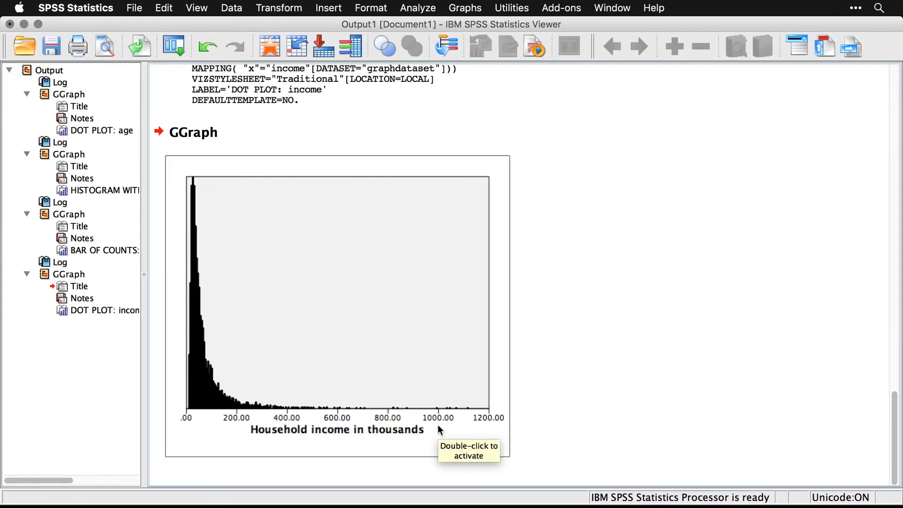
left_click(219, 384)
double_click(220, 387)
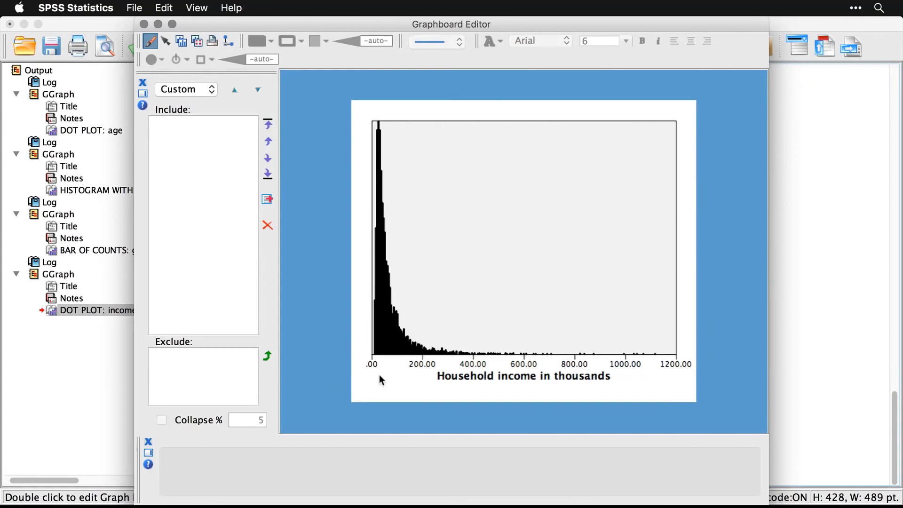
left_click(428, 365)
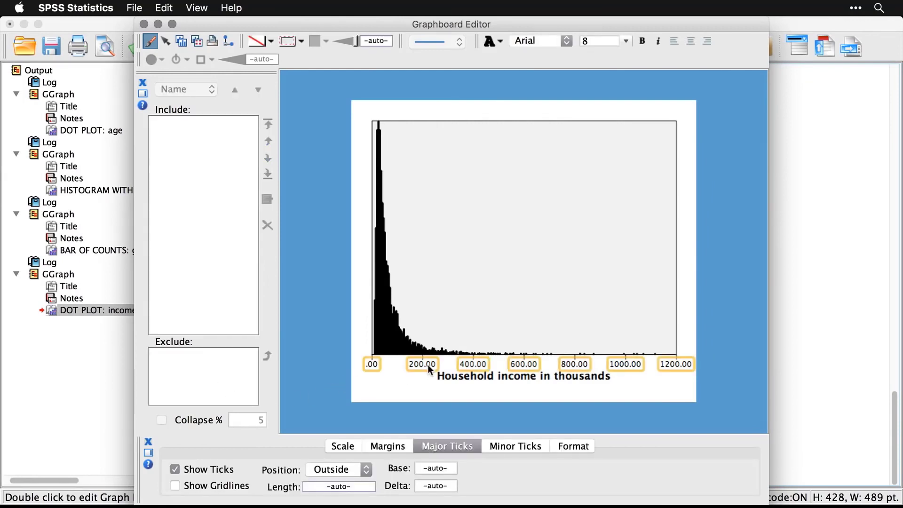
left_click(570, 451)
left_click(540, 470)
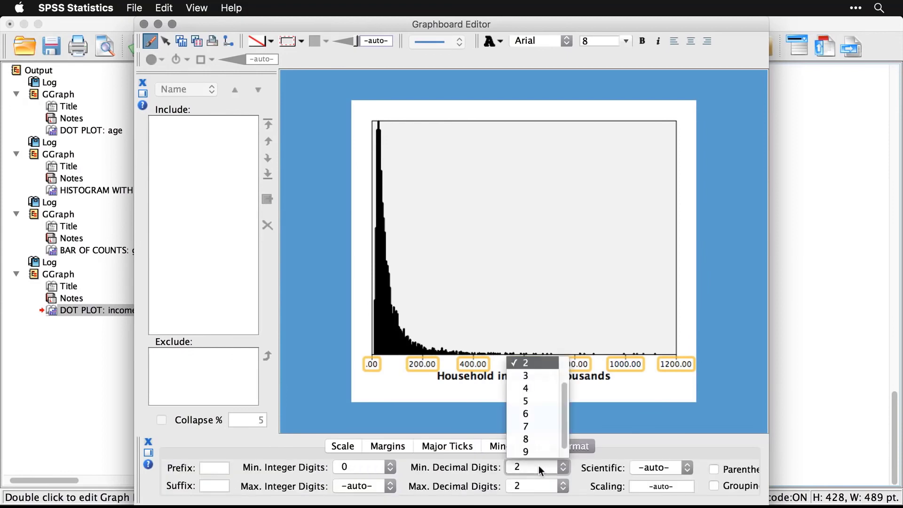
scroll(562, 371, "up", 1)
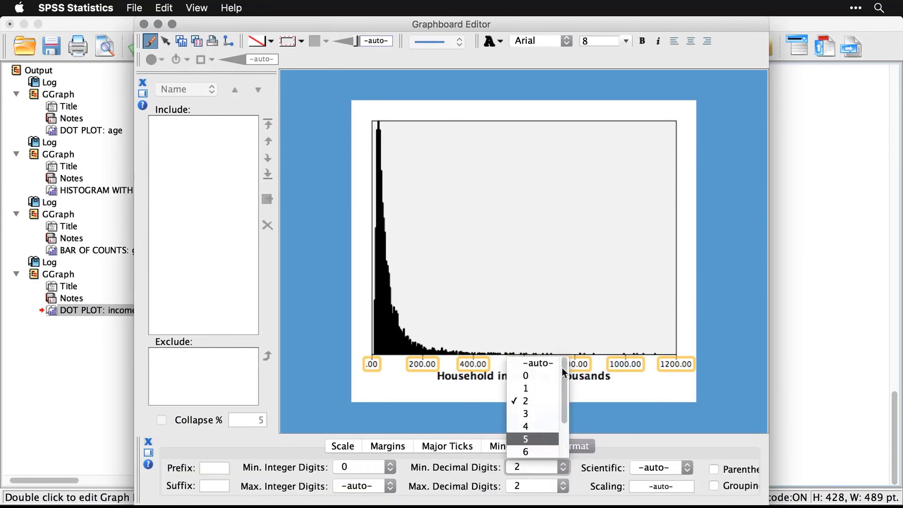
left_click(528, 375)
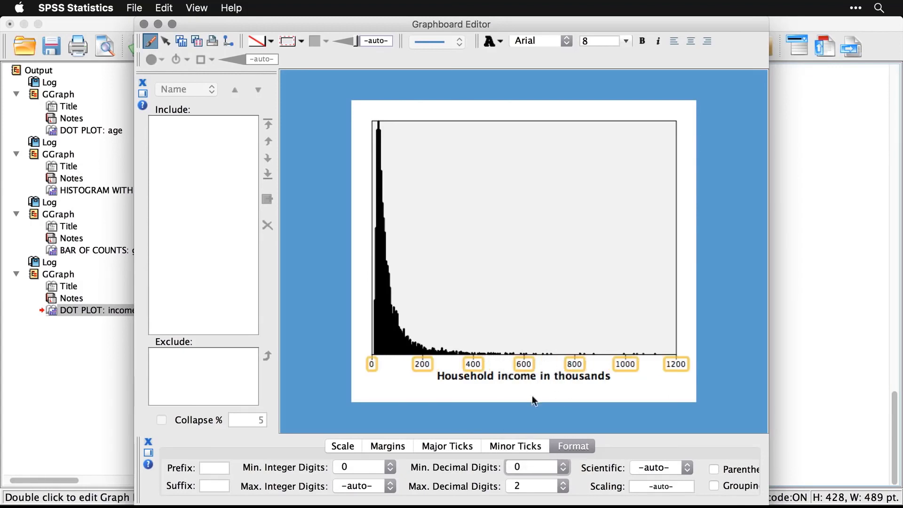
Change the modifier of the dot plot's points to Dodge and deselect everything in the chart
left_click(390, 334)
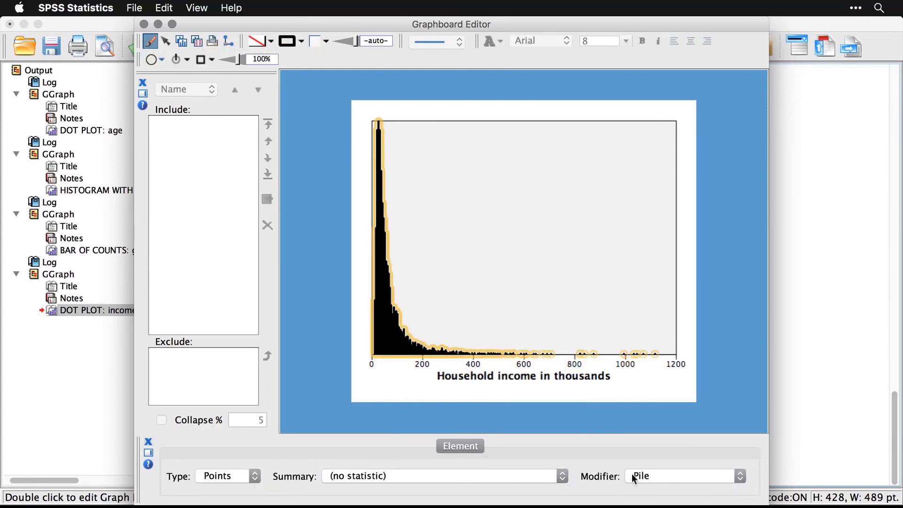
left_click(725, 483)
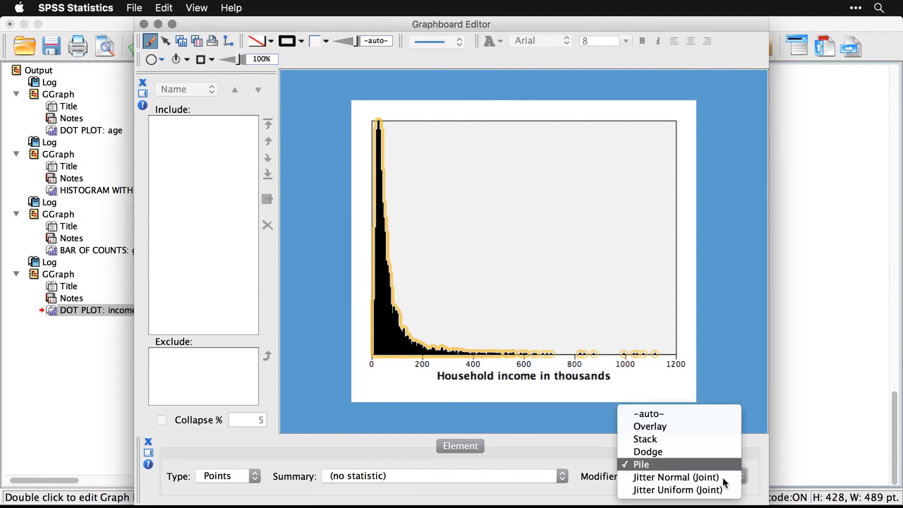
left_click(709, 453)
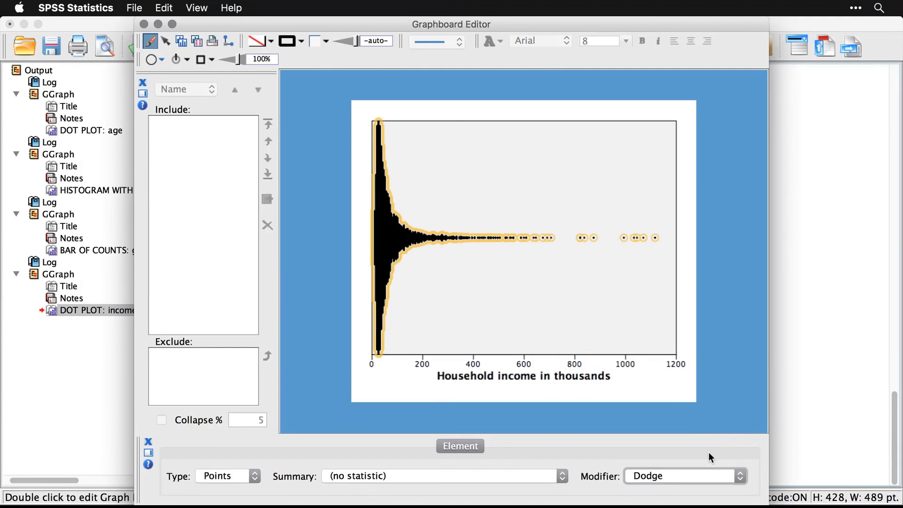
left_click(633, 278)
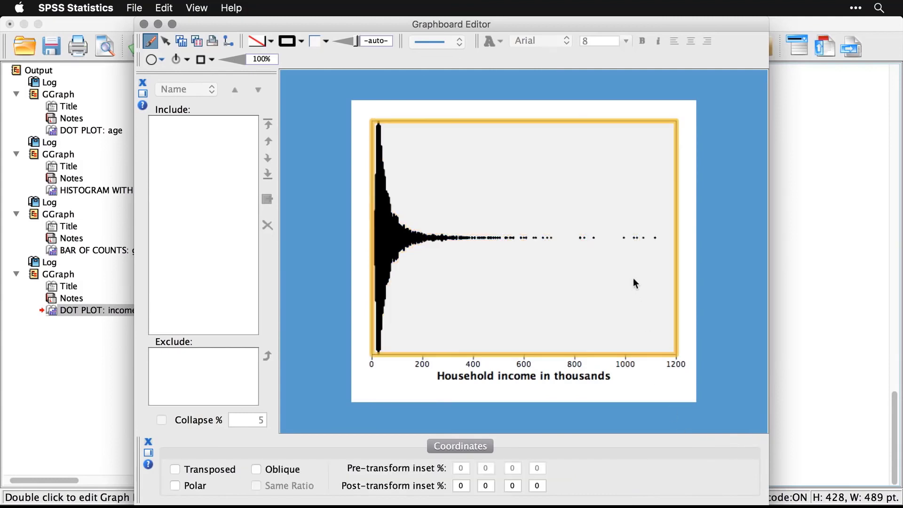
left_click(719, 286)
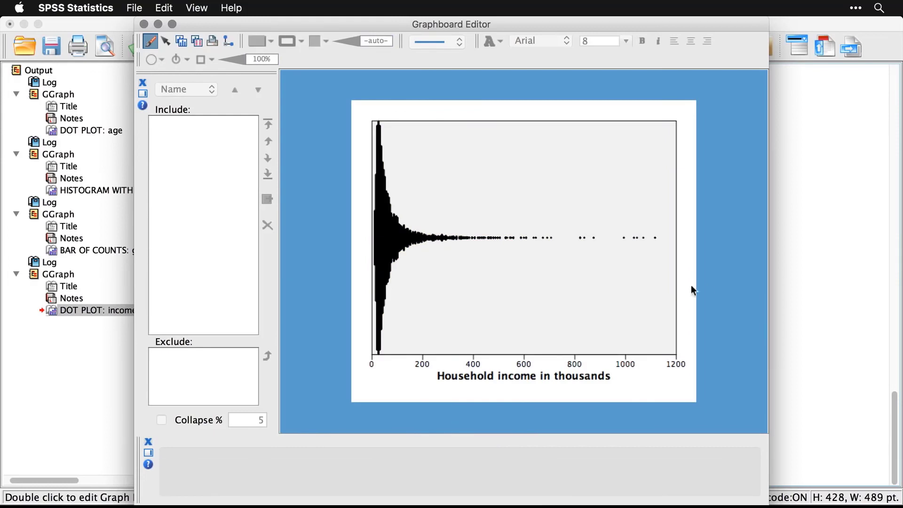
Try the Jitter Normal (Joint) modifier on the income dot plot's points and deselect them
left_click(387, 236)
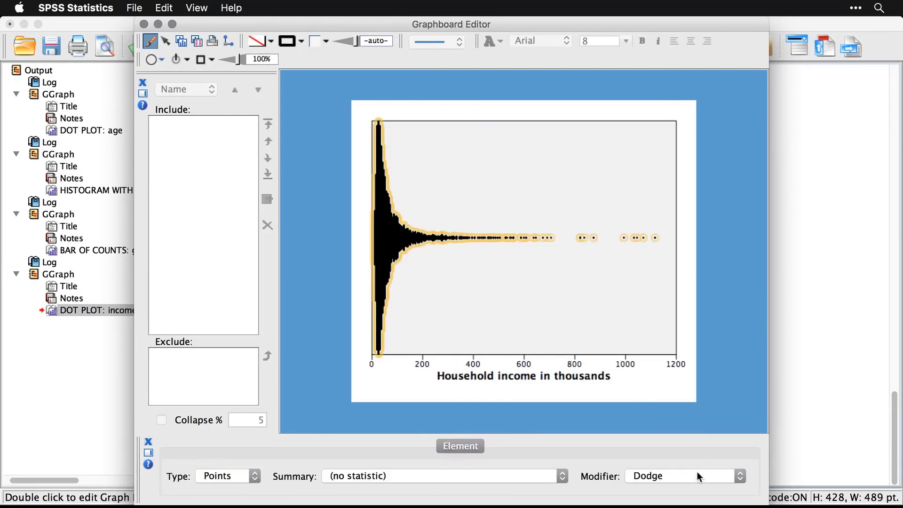
left_click(697, 472)
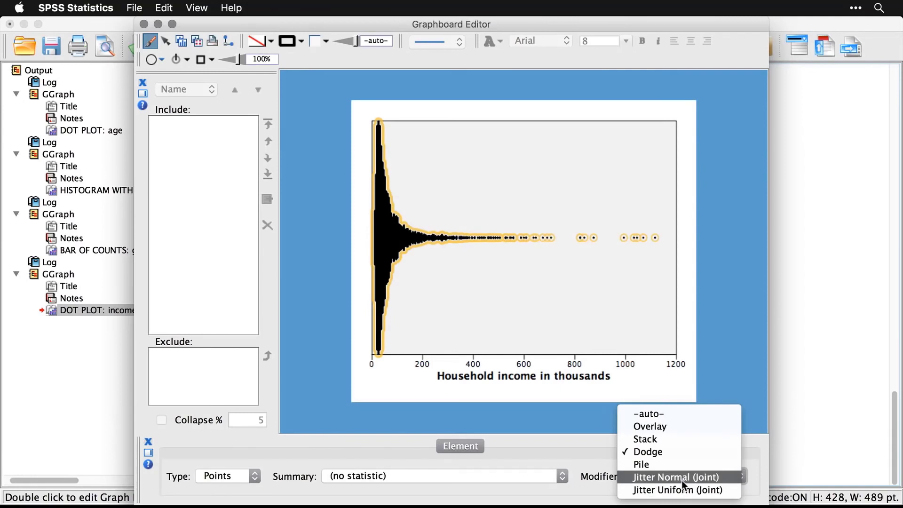
left_click(681, 481)
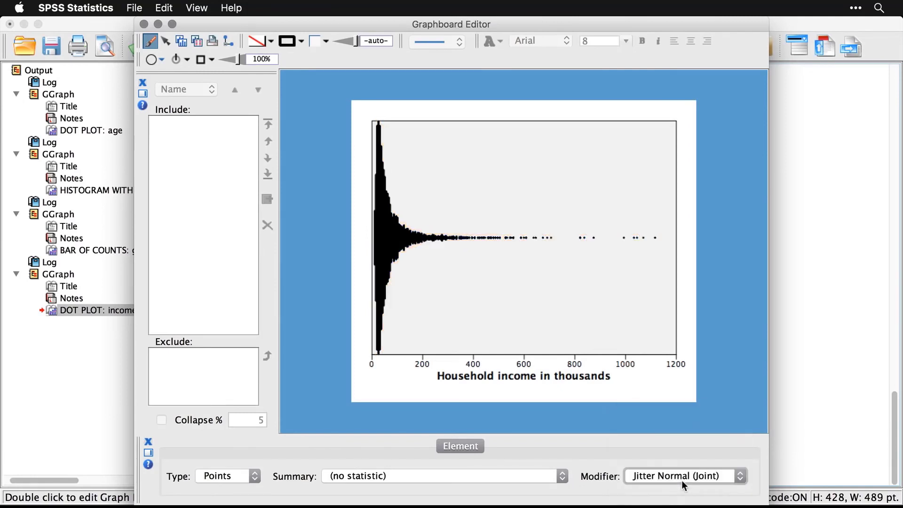
left_click(727, 292)
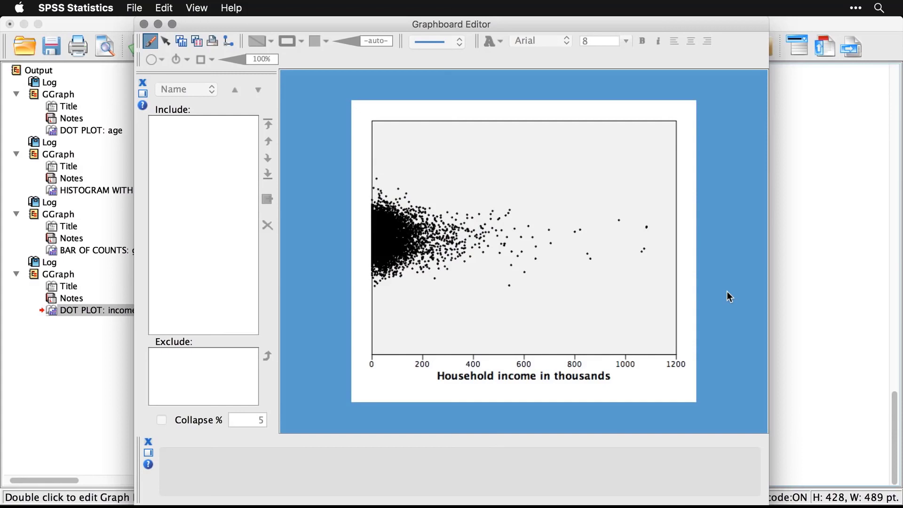
Try the Jitter Uniform (Joint) modifier on the income dot plot's points and clear the selection
left_click(384, 247)
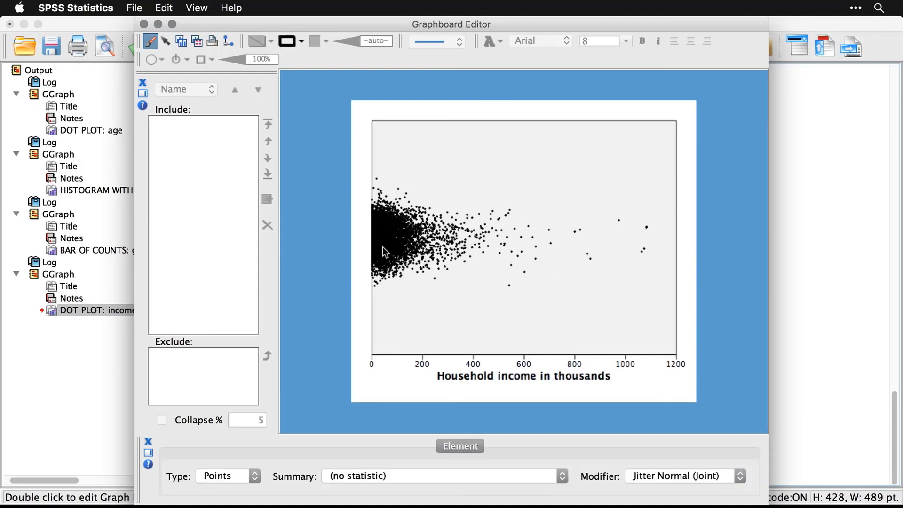
left_click(688, 477)
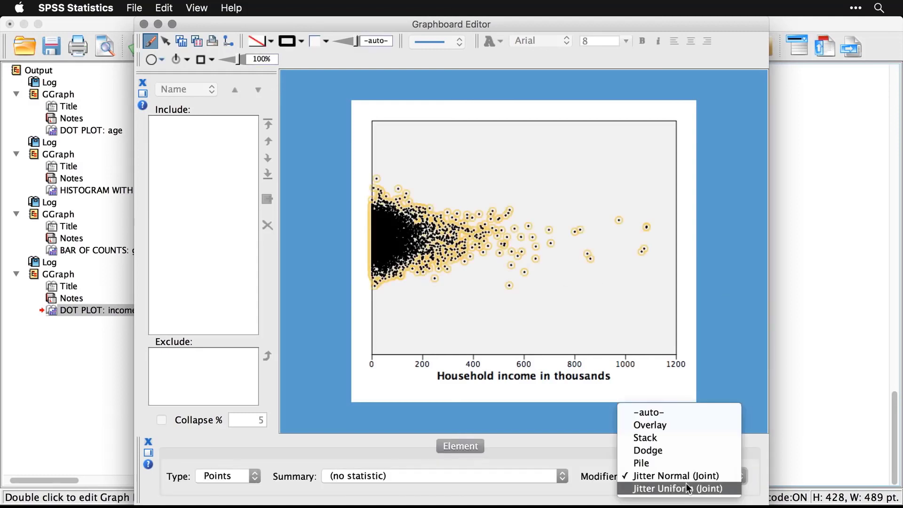
left_click(687, 488)
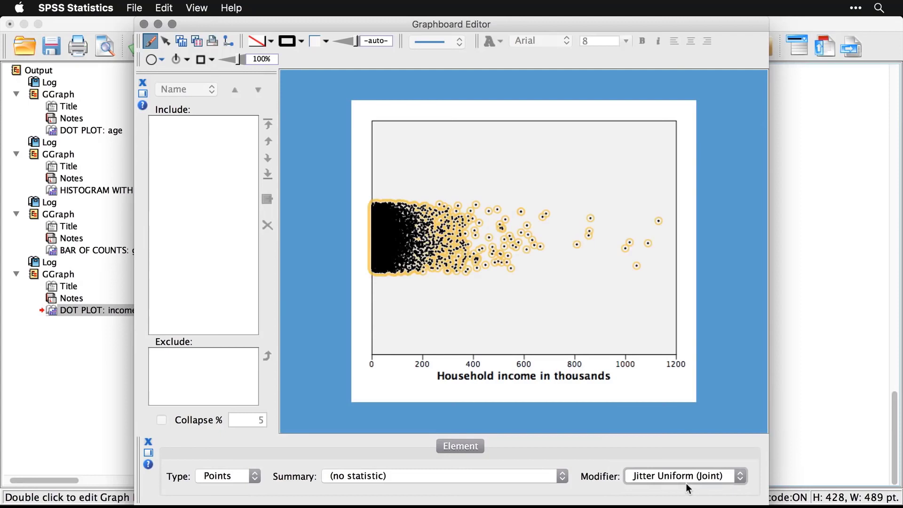
left_click(728, 335)
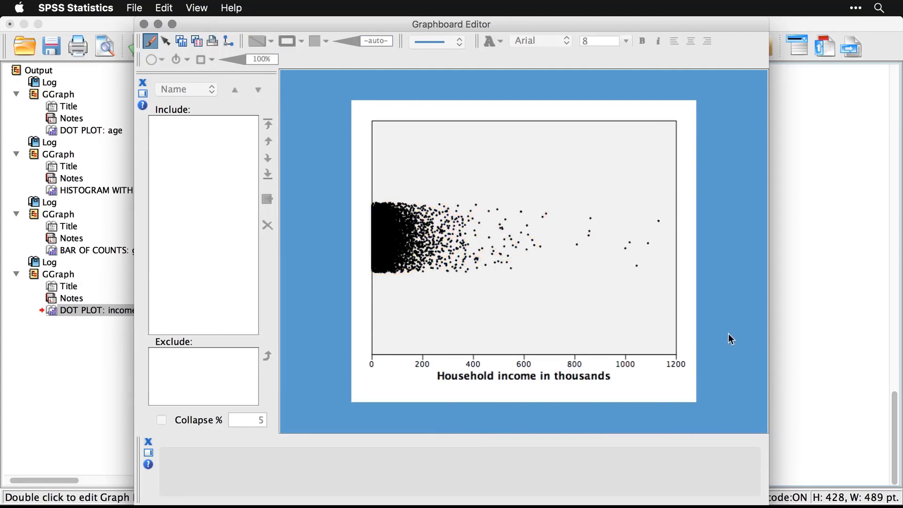
Set the modifier of the income dot plot's points back to Dodge and close the Graphboard Editor
left_click(379, 248)
left_click(695, 484)
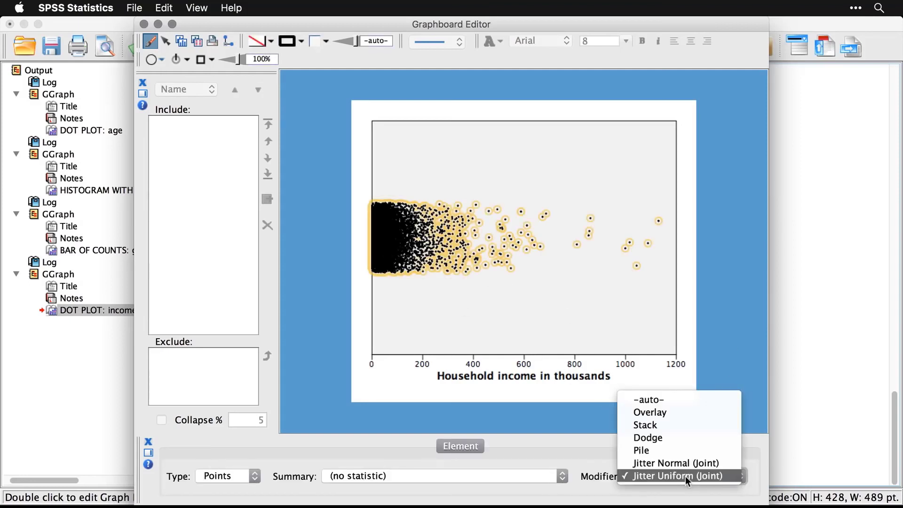
left_click(682, 439)
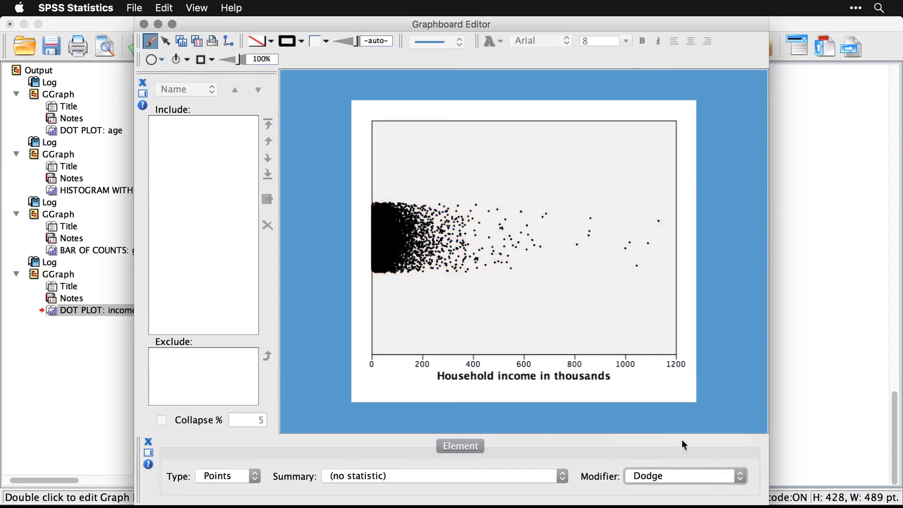
left_click(714, 374)
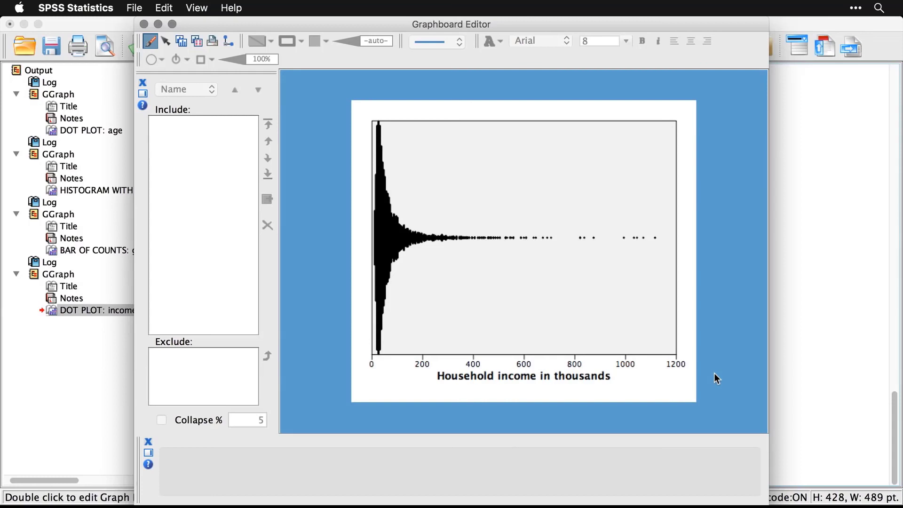
left_click(144, 25)
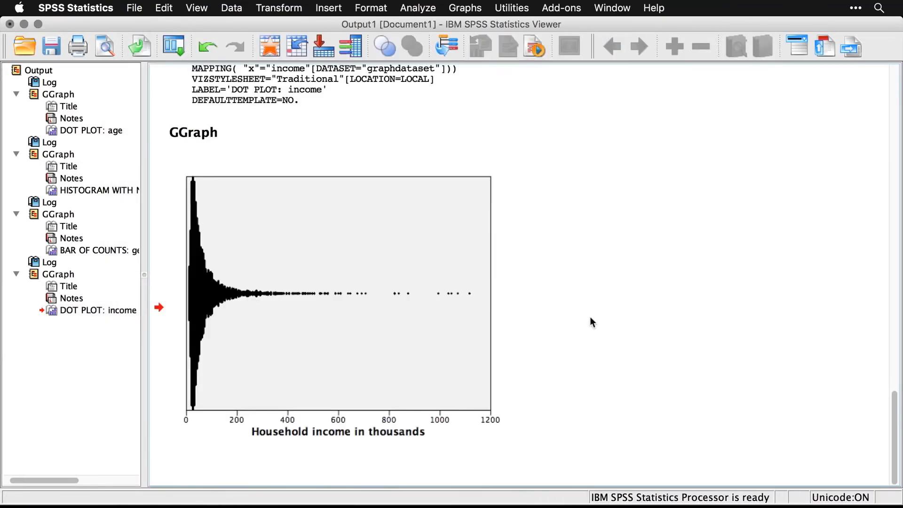
Return to the syntax file and run the GGRAPH command for the hex binned scatterplot of income and age
key("super+grave")
scroll(591, 317, "down", 3)
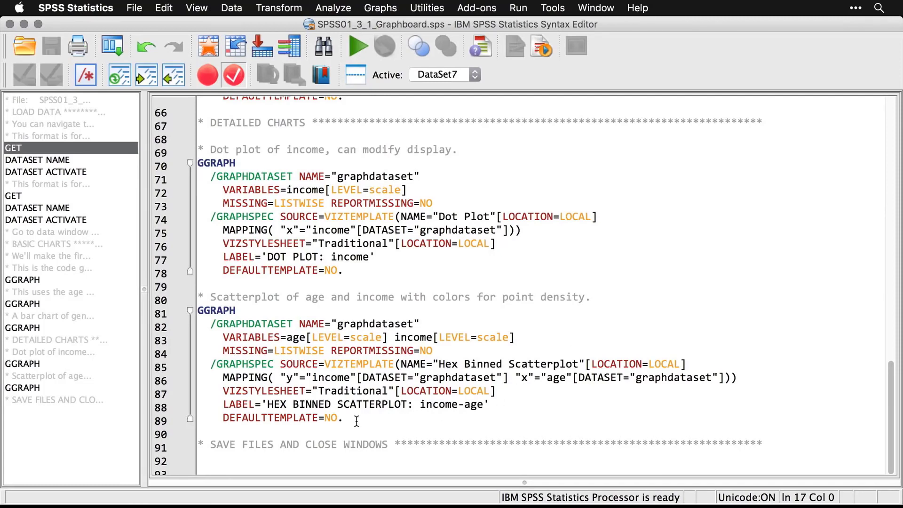
left_click_drag(357, 420, 191, 314)
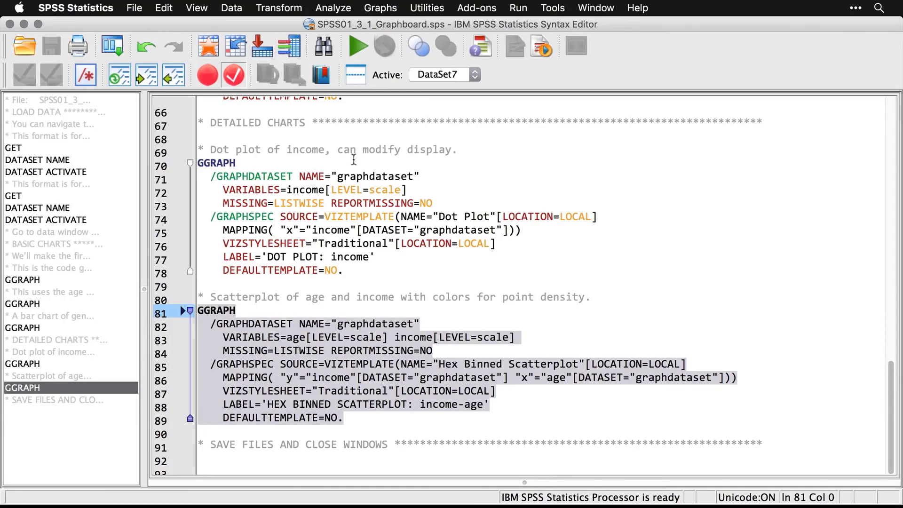
left_click(357, 47)
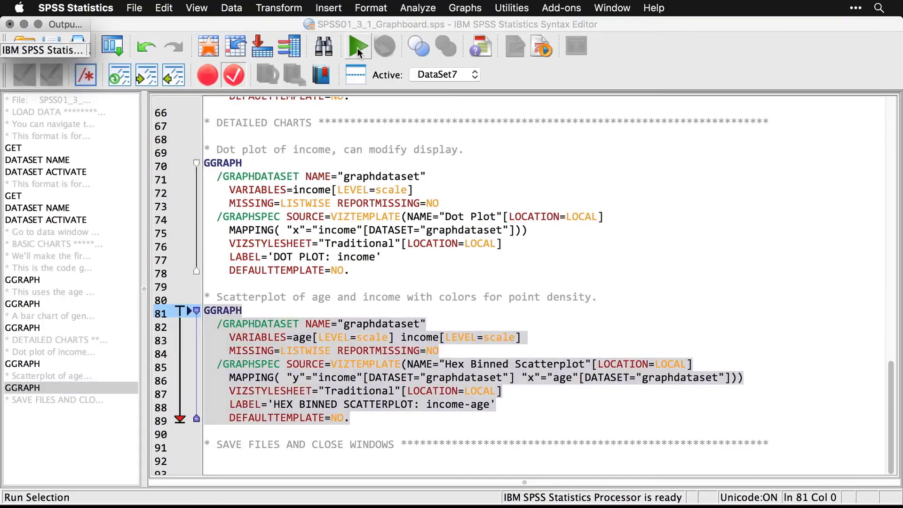
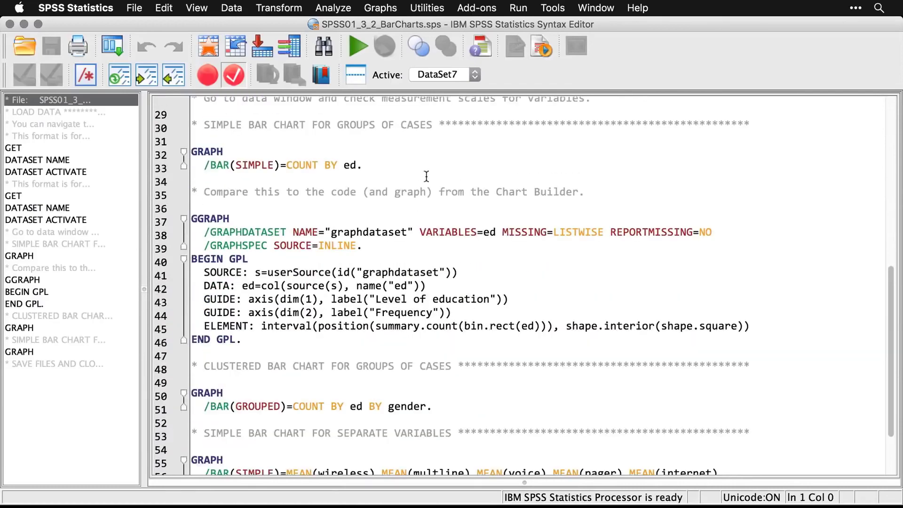
Start a simple legacy bar chart using summaries for groups of cases and open its definition
left_click(383, 10)
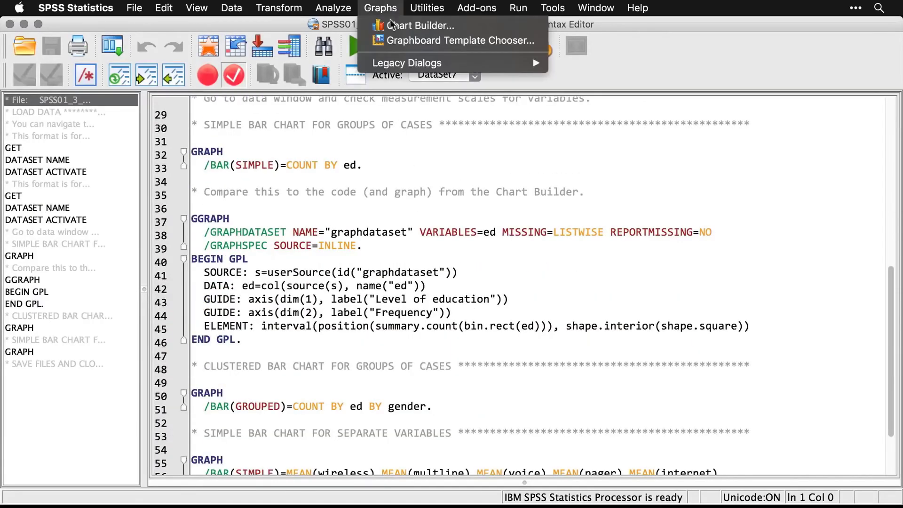
mouse_move(406, 64)
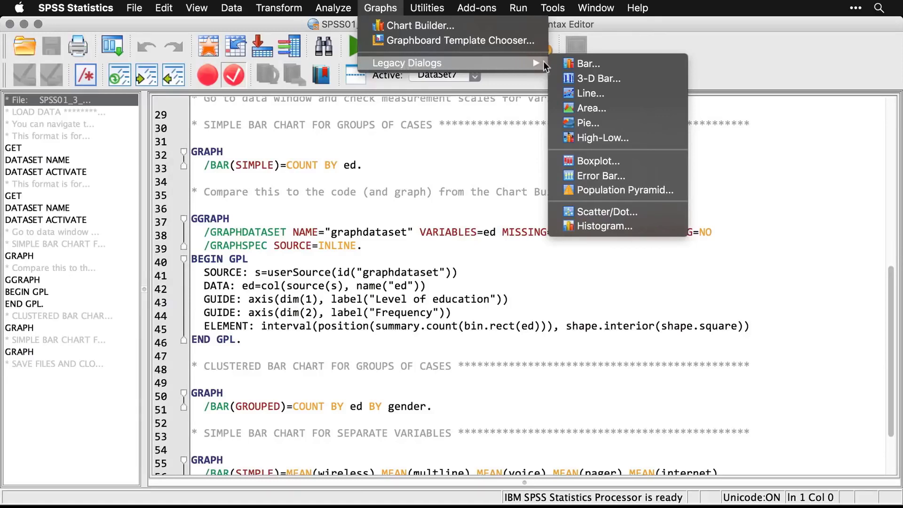
left_click(583, 63)
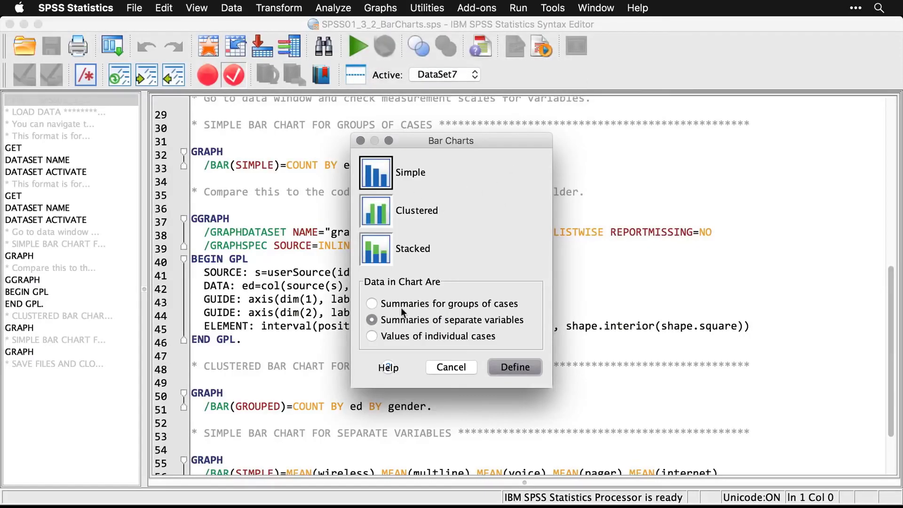
left_click(372, 303)
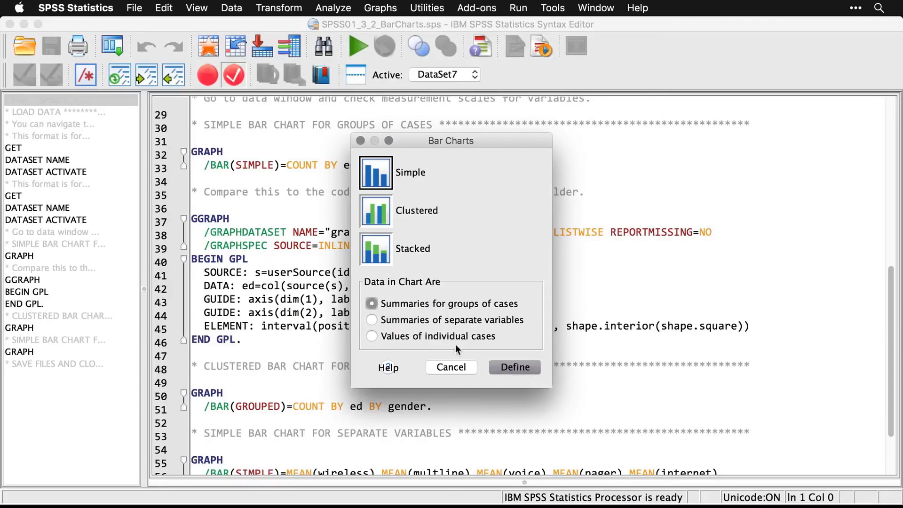
left_click(507, 365)
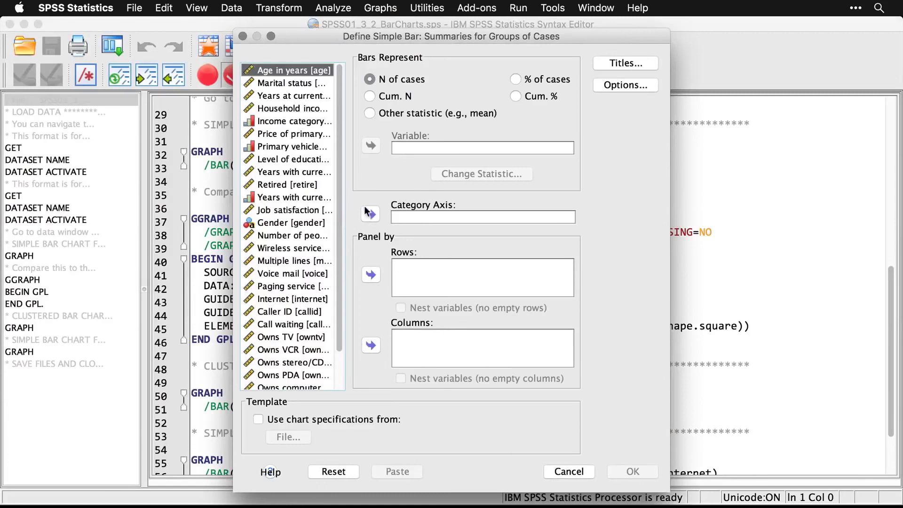
Assign Level of education to the category axis and create the simple bar chart of case counts
left_click(303, 162)
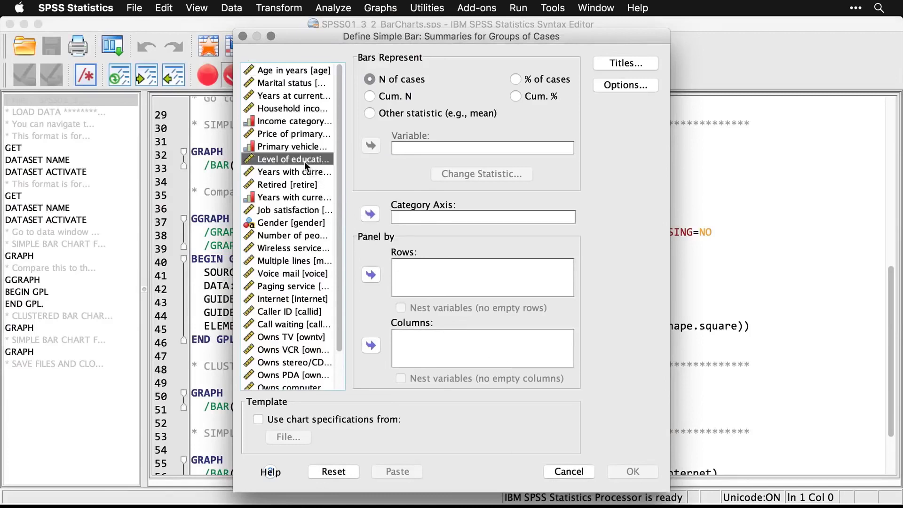
left_click(371, 215)
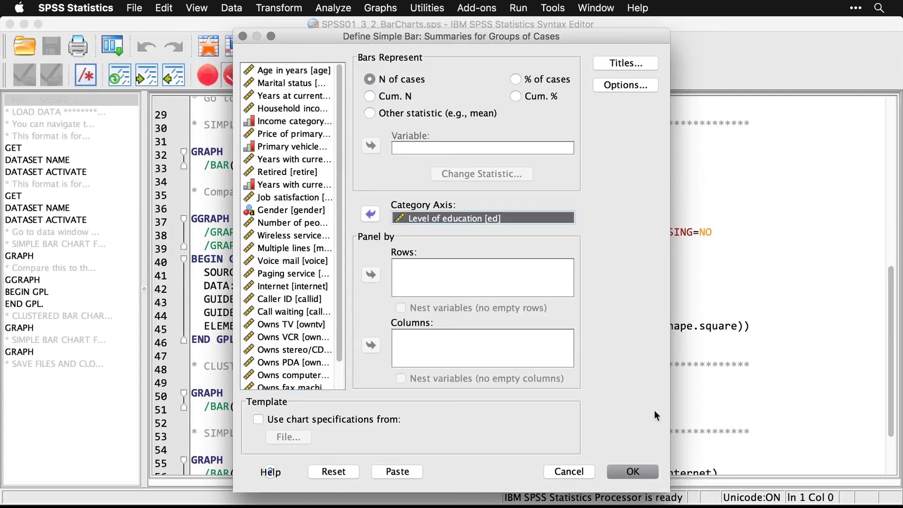
left_click(631, 473)
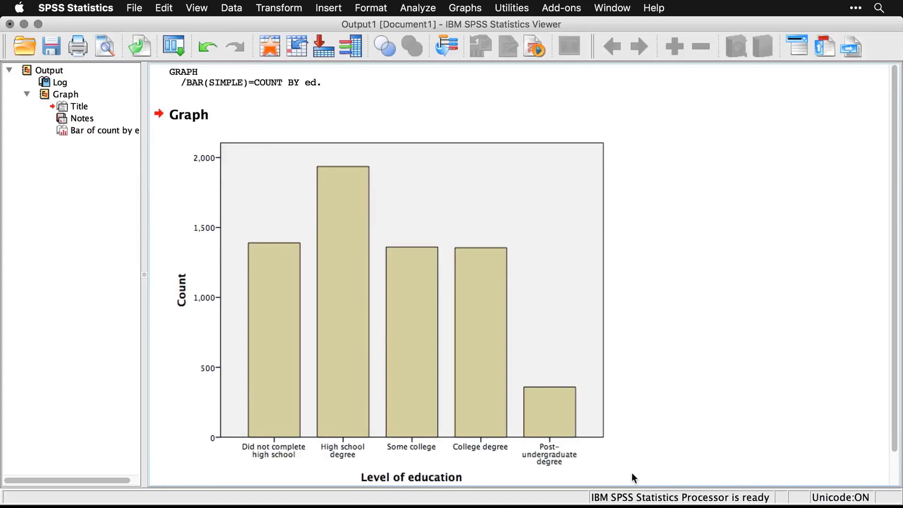
Examine the education bar chart and the GRAPH command logged above it in the output
left_click(415, 246)
left_click(312, 98)
left_click(316, 78)
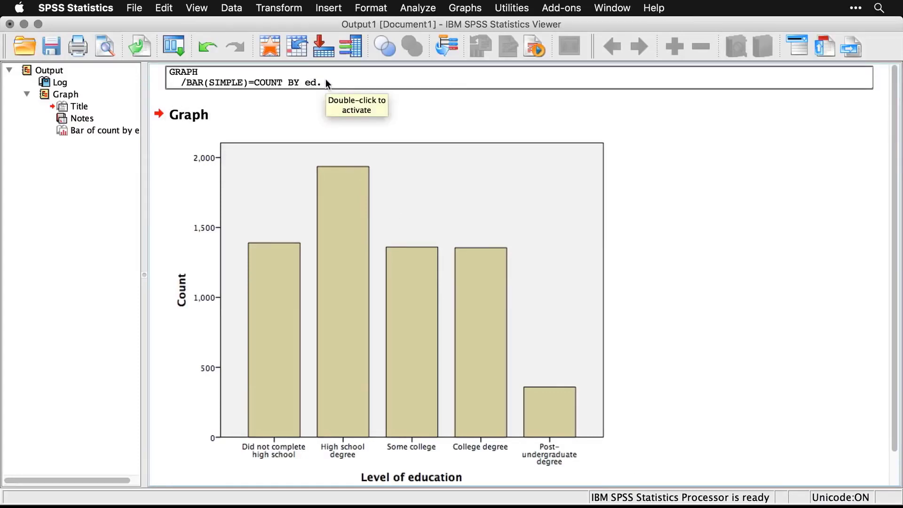
left_click(735, 119)
left_click(751, 377)
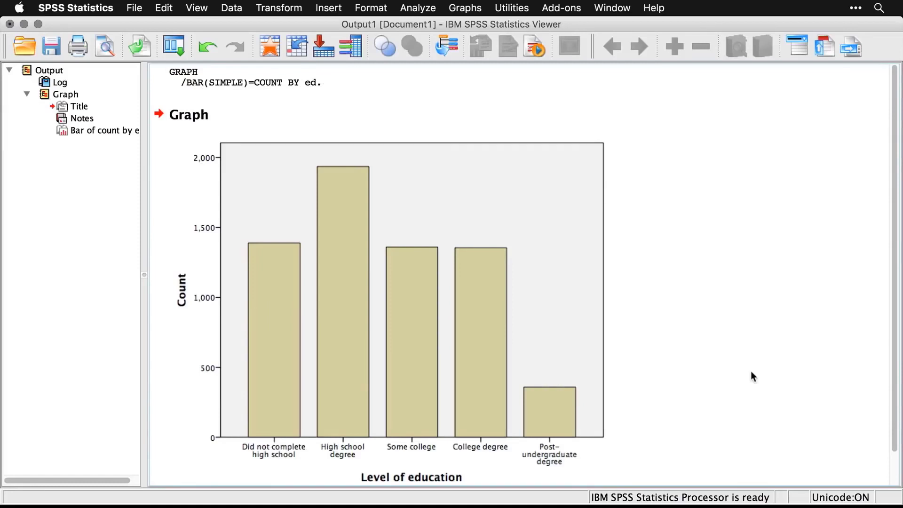
Return to the syntax file and compare the Chart Builder's GGRAPH code with the short GRAPH command for education
key("super+grave")
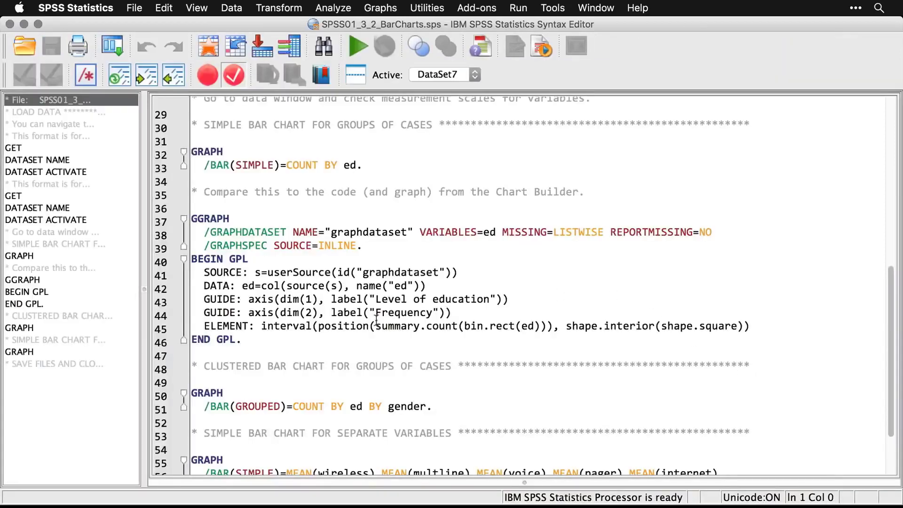
left_click_drag(246, 343, 192, 221)
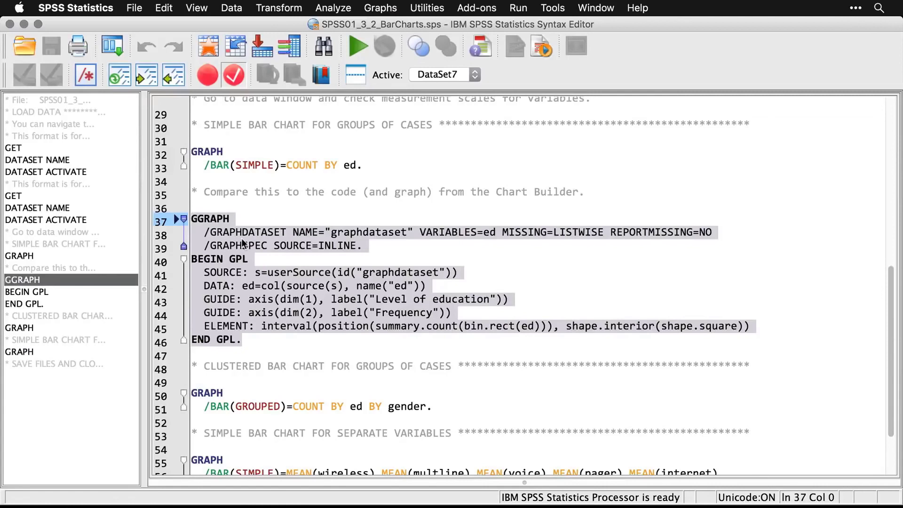
triple_click(321, 166)
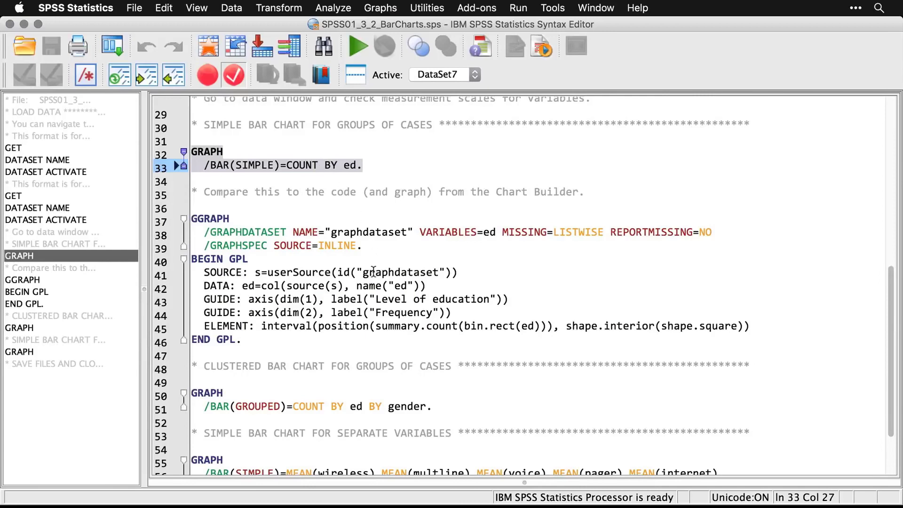
left_click(500, 308)
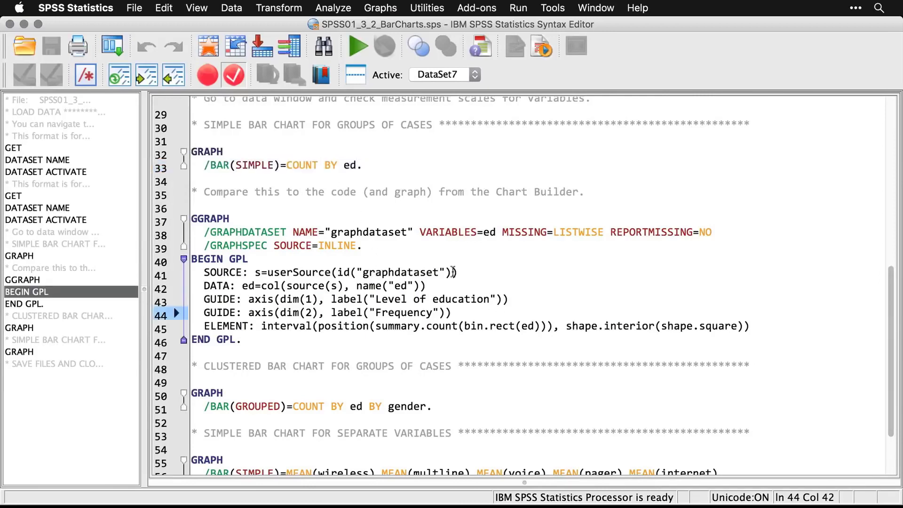
Start a clustered legacy bar chart using summaries for groups of cases and open its definition
left_click(383, 6)
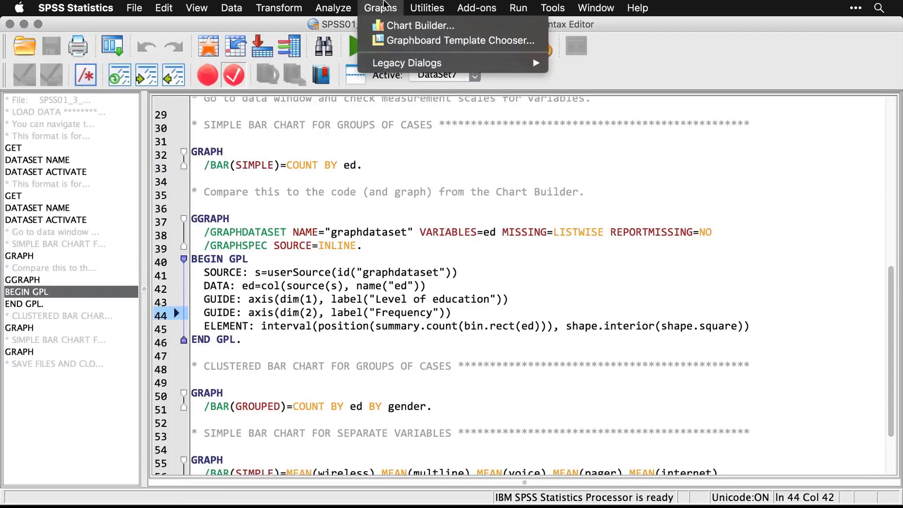
mouse_move(406, 63)
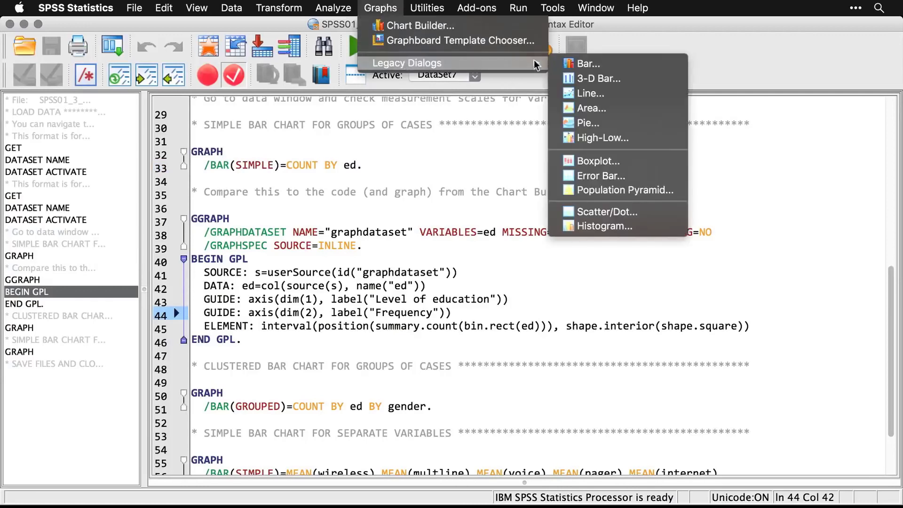
left_click(571, 60)
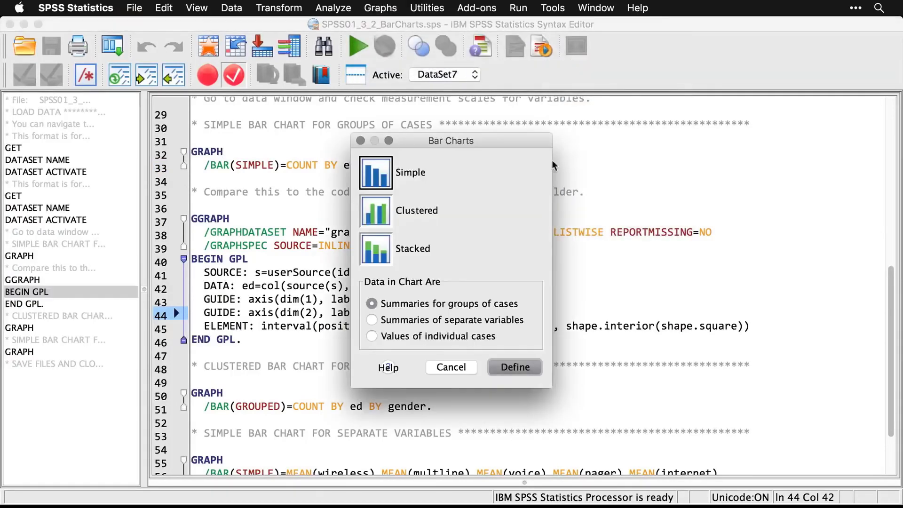
left_click(375, 215)
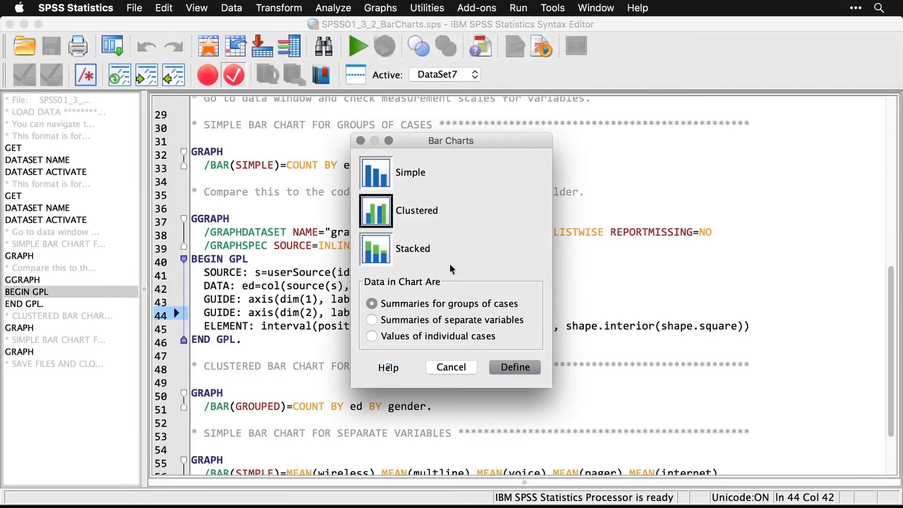
left_click(517, 368)
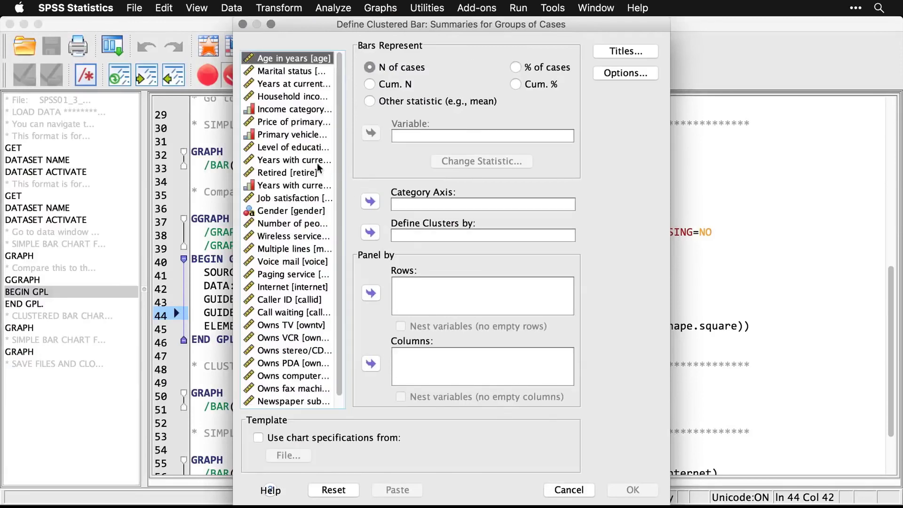
Put Level of education on the category axis, define clusters by Gender, and create the clustered bar chart of case counts
left_click(298, 150)
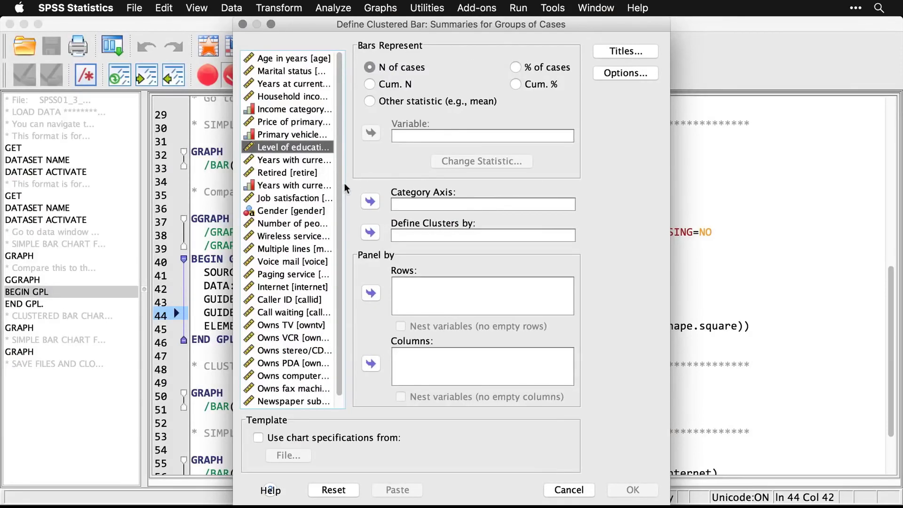
left_click(370, 202)
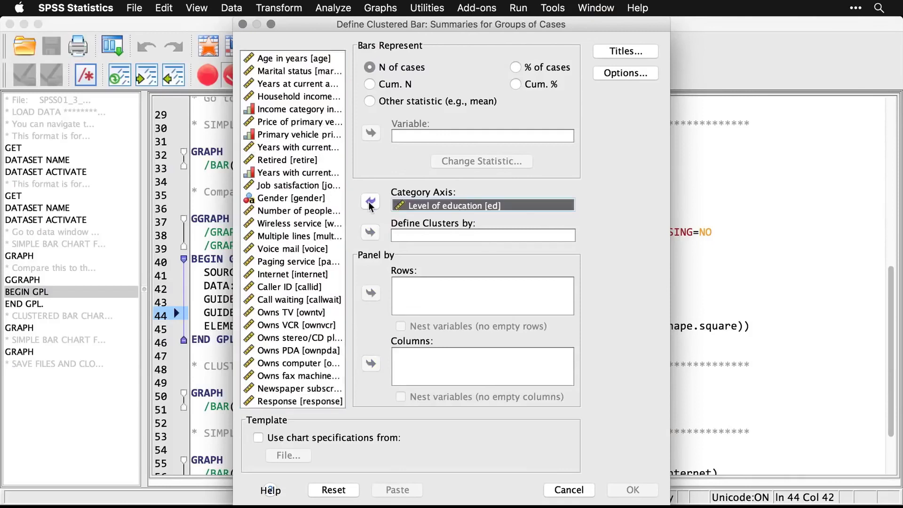
left_click(310, 199)
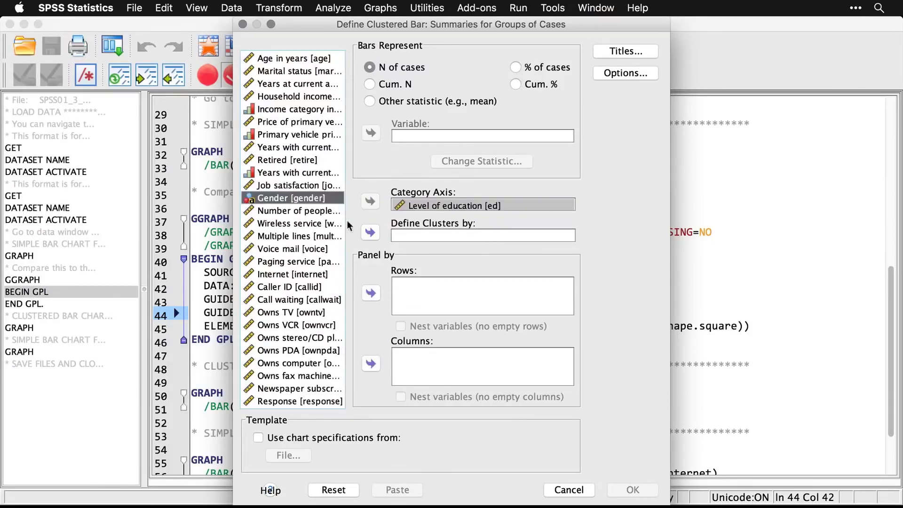
left_click(371, 233)
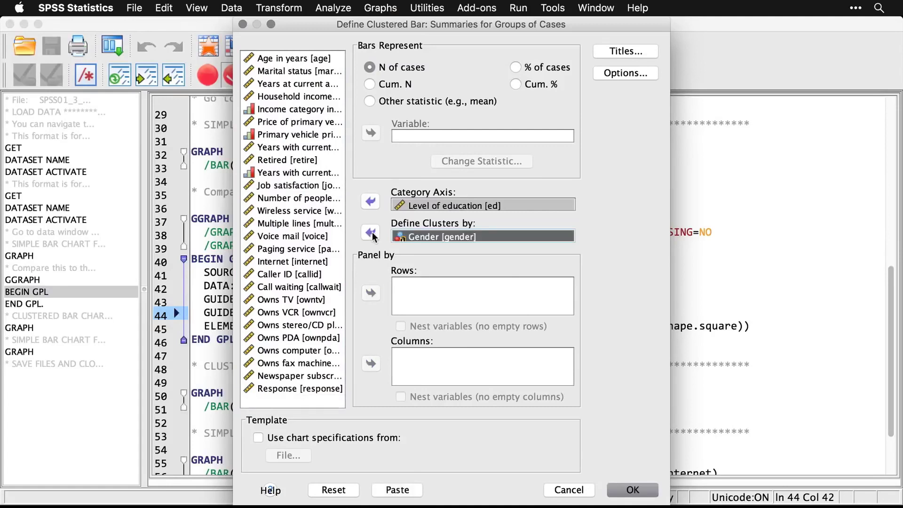
left_click(633, 491)
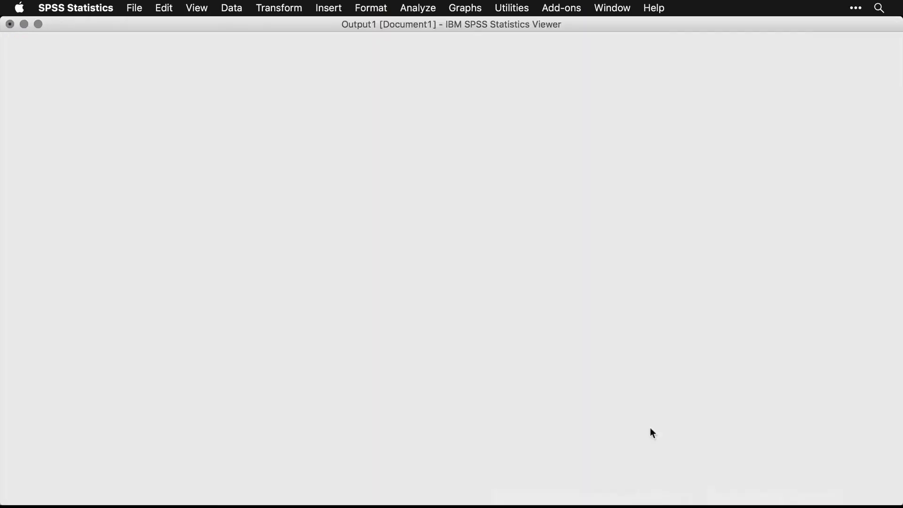
Examine the clustered education chart and its logged GRAPH command, then compare with the clustered and separate-variables code in the syntax file
scroll(650, 428, "down", 5)
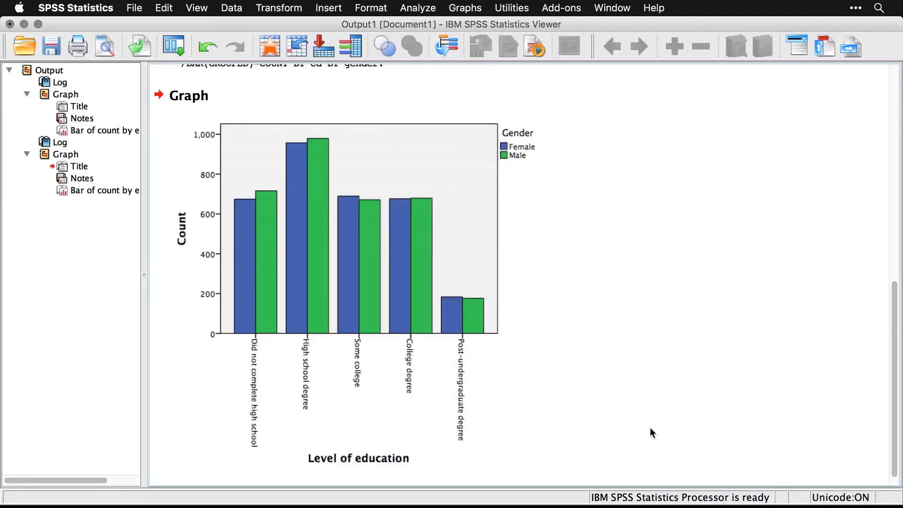
scroll(650, 428, "up", 3)
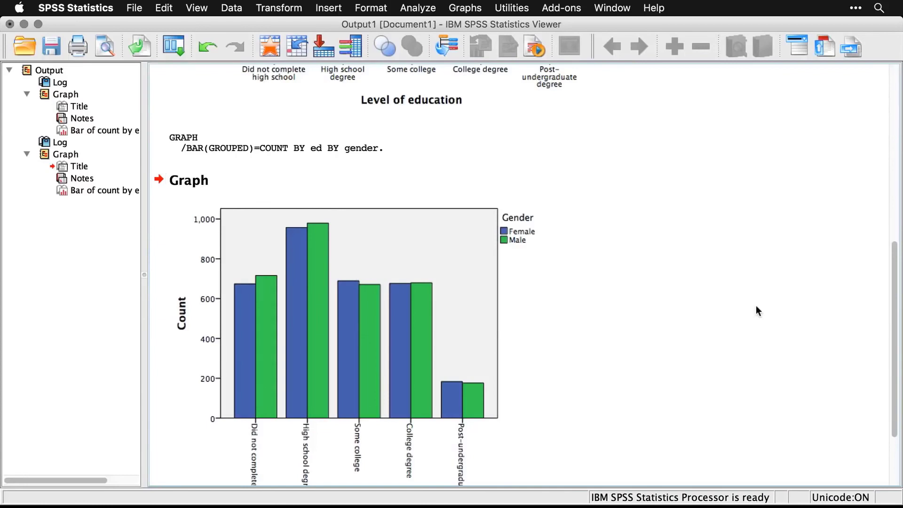
key("super+grave")
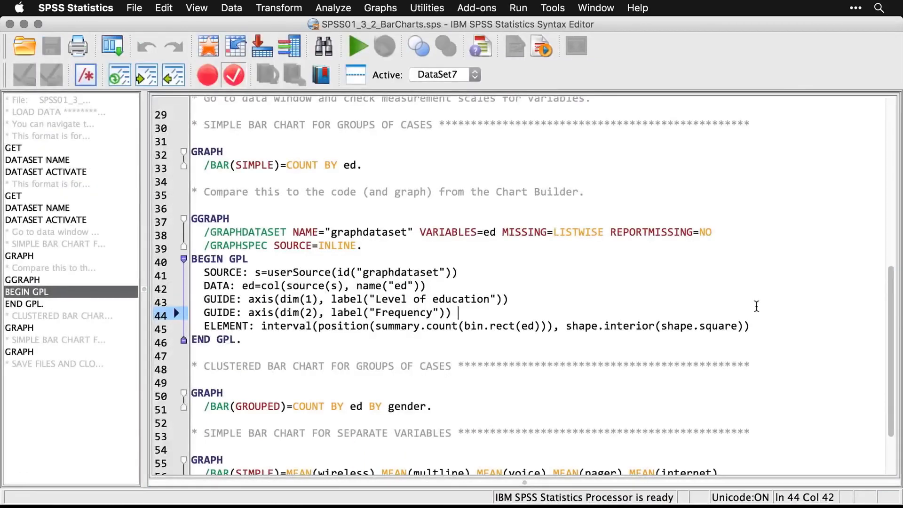
scroll(756, 307, "down", 3)
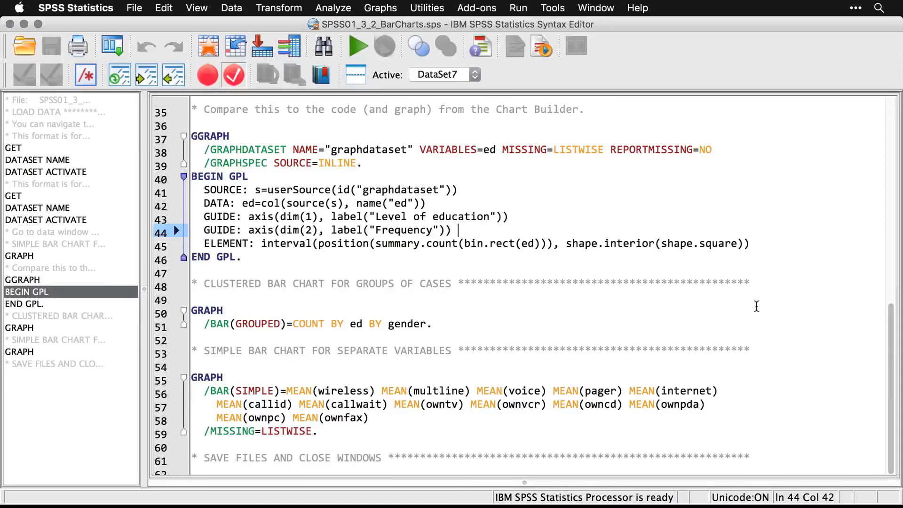
Start a simple legacy bar chart using summaries of separate variables and open its definition
left_click(379, 9)
mouse_move(395, 65)
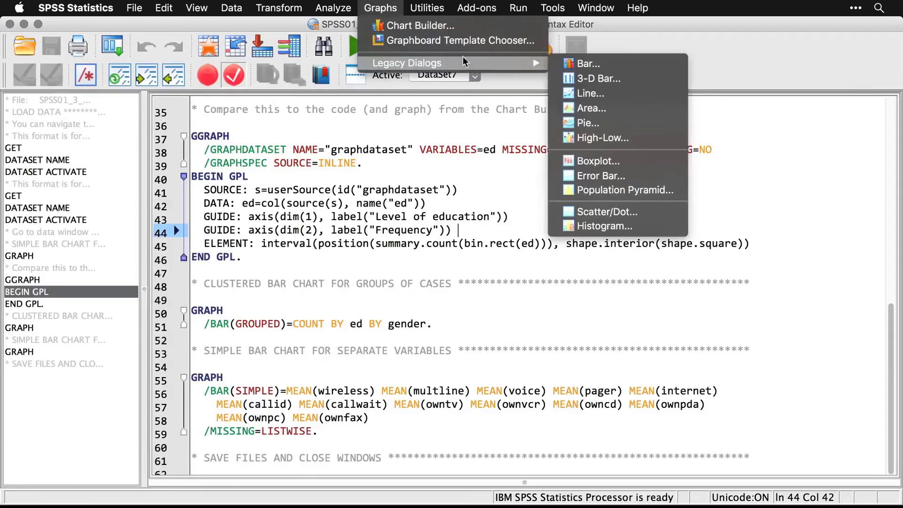
left_click(584, 62)
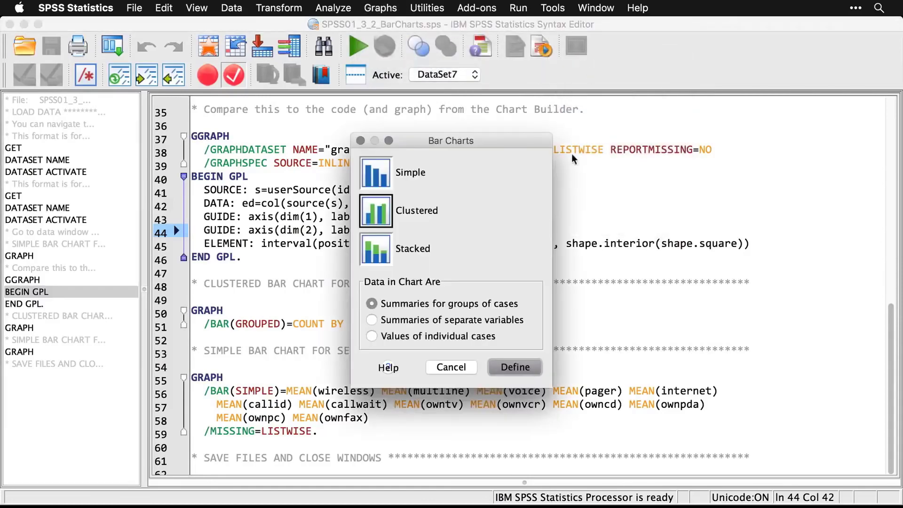
left_click(384, 174)
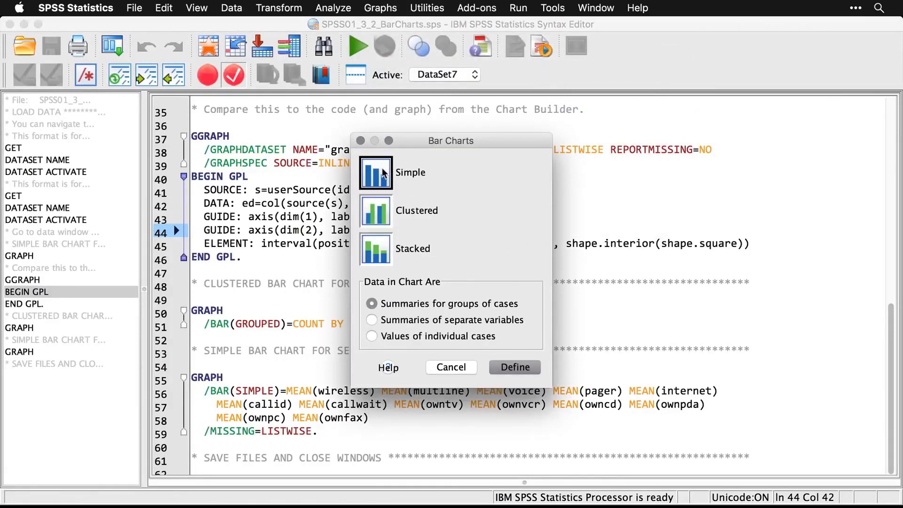
left_click(376, 323)
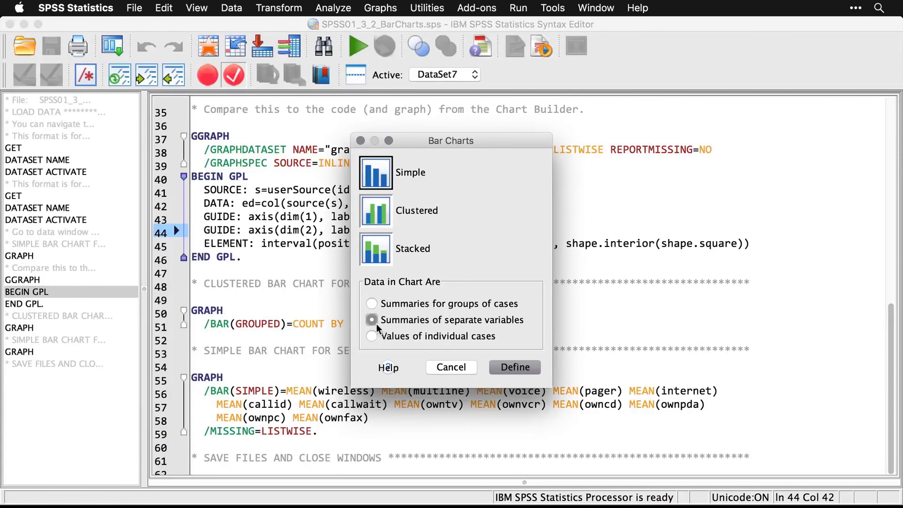
left_click(514, 367)
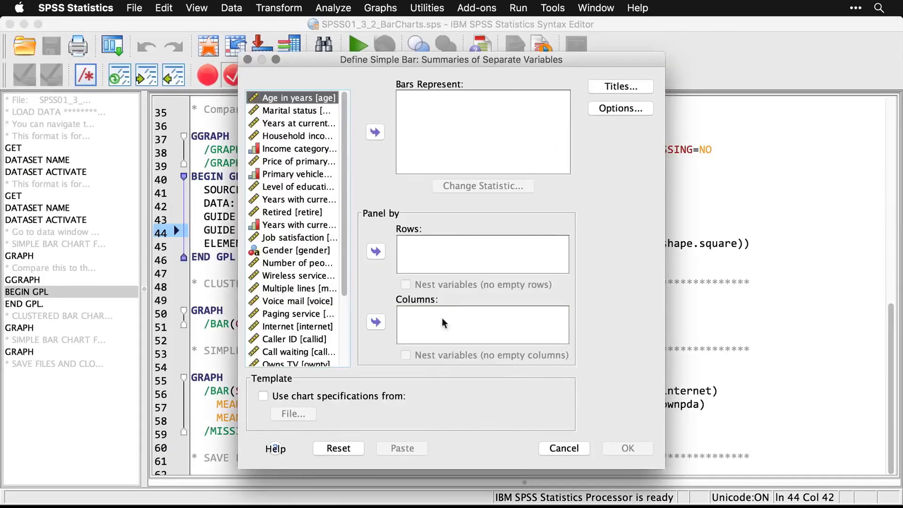
Set the bars to represent the means of all variables from Wireless service through Owns fax machine, and create the chart
left_click_drag(343, 269, 345, 360)
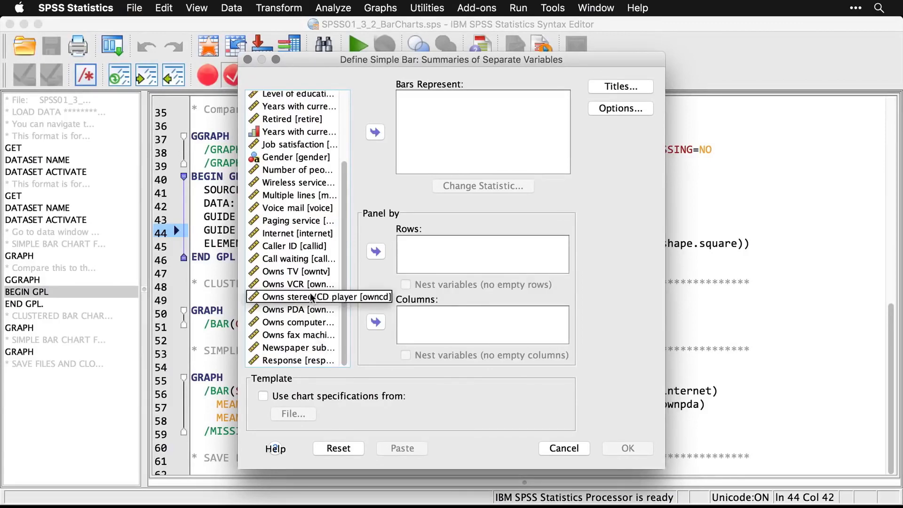
left_click(287, 185)
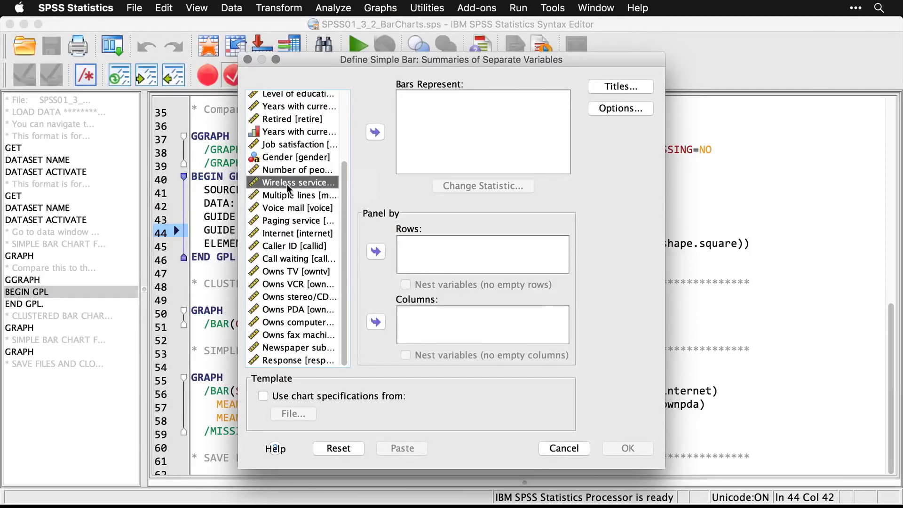
left_click(295, 334, "shift")
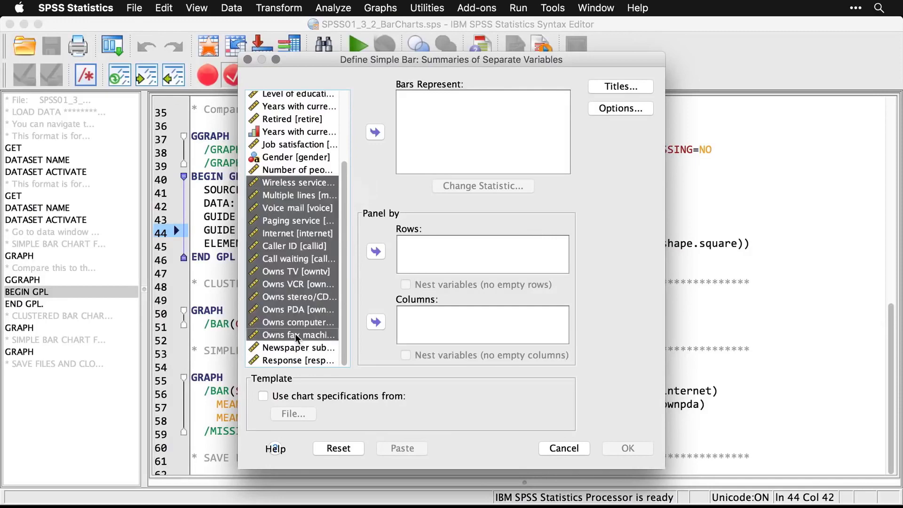
left_click(375, 133)
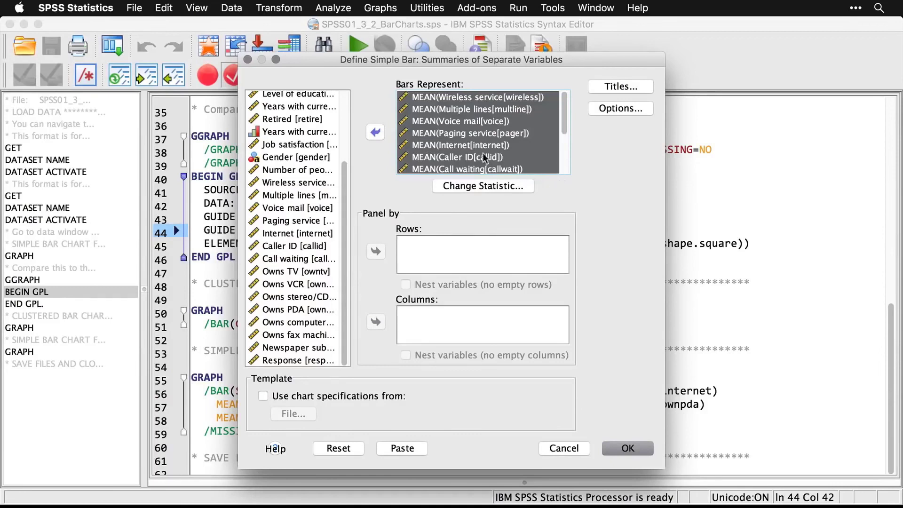
left_click(637, 448)
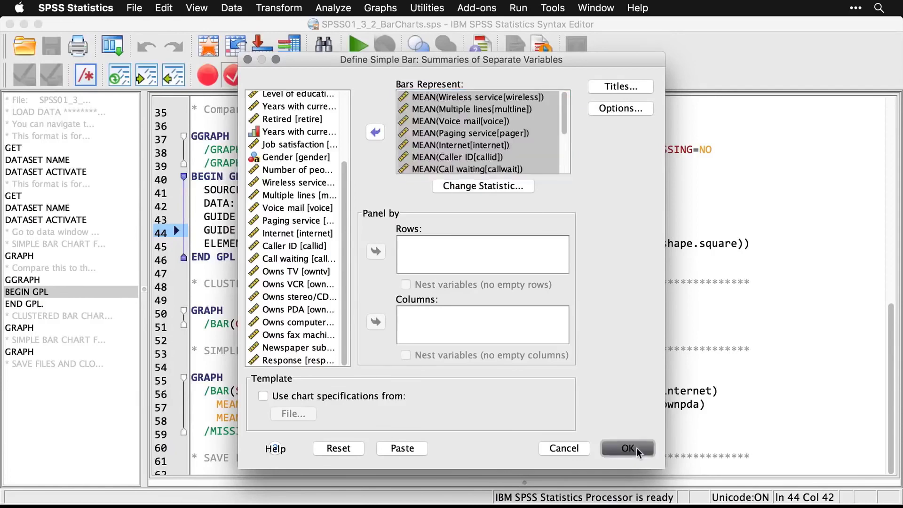
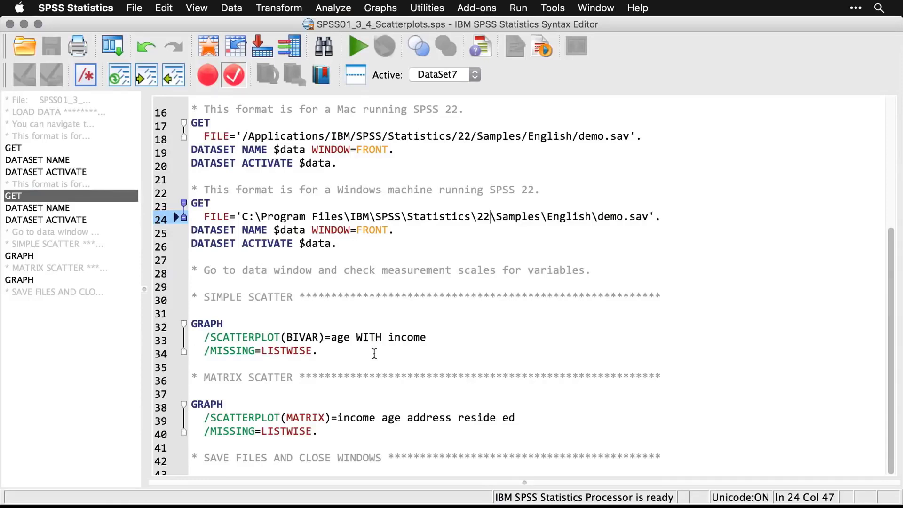
Start a simple legacy scatterplot and open its definition
left_click(388, 8)
mouse_move(394, 62)
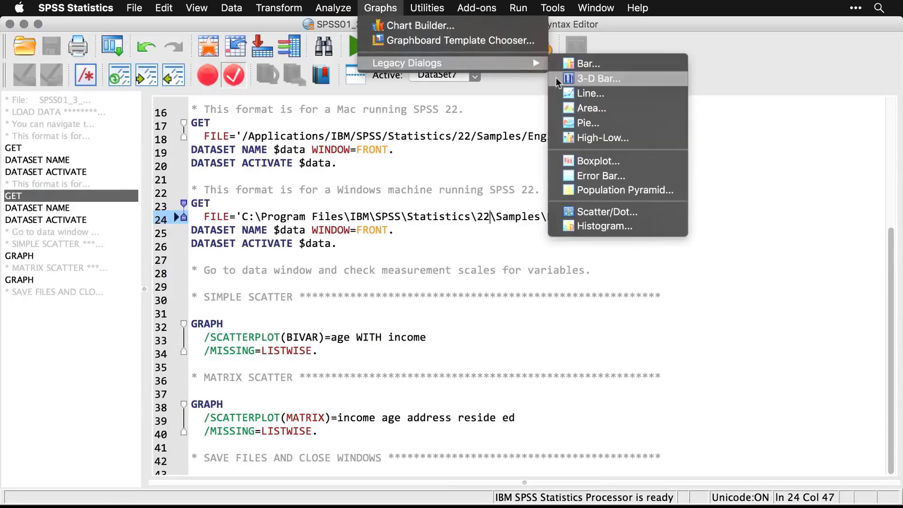
left_click(656, 216)
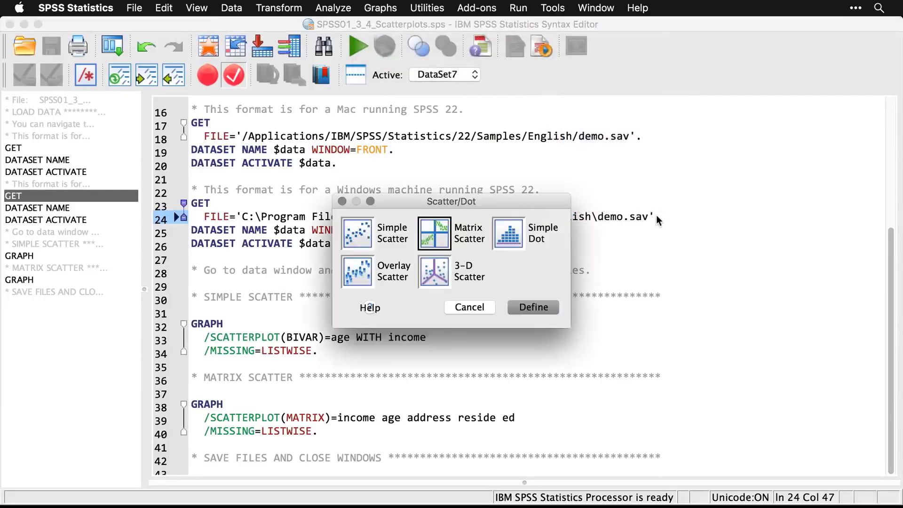
left_click(365, 236)
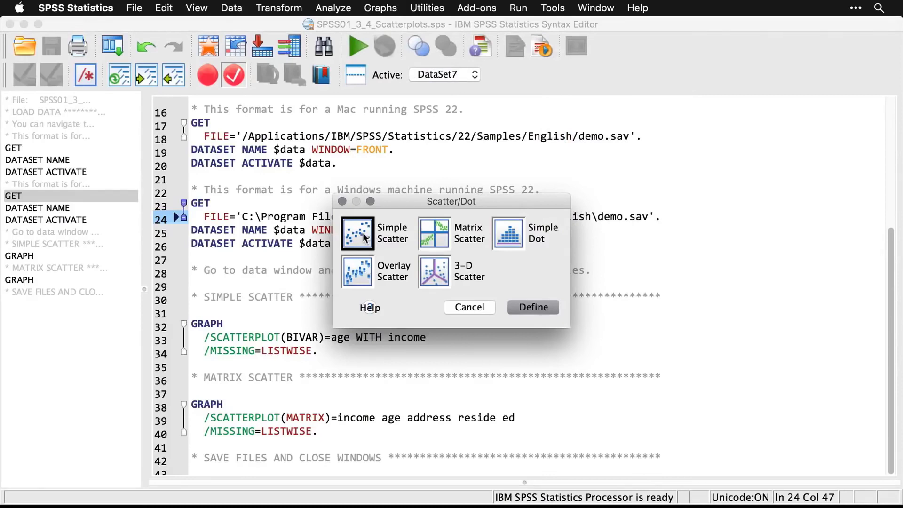
left_click(539, 307)
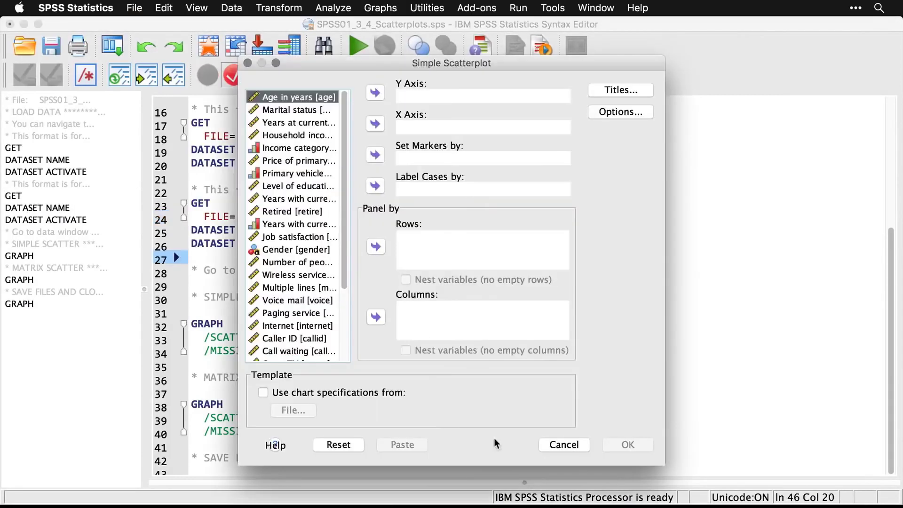
Assign Age in years to the X axis and Household income in thousands to the Y axis, and create the scatterplot
left_click(376, 125)
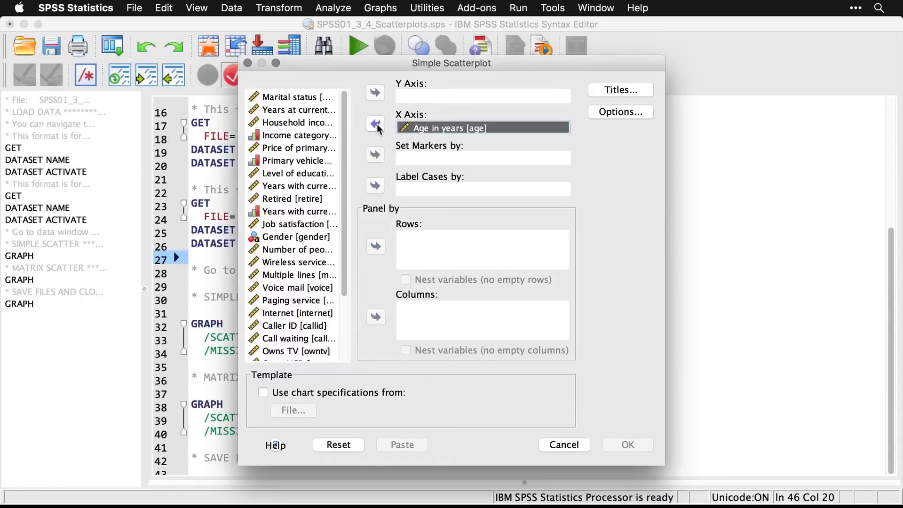
left_click(318, 123)
left_click(376, 92)
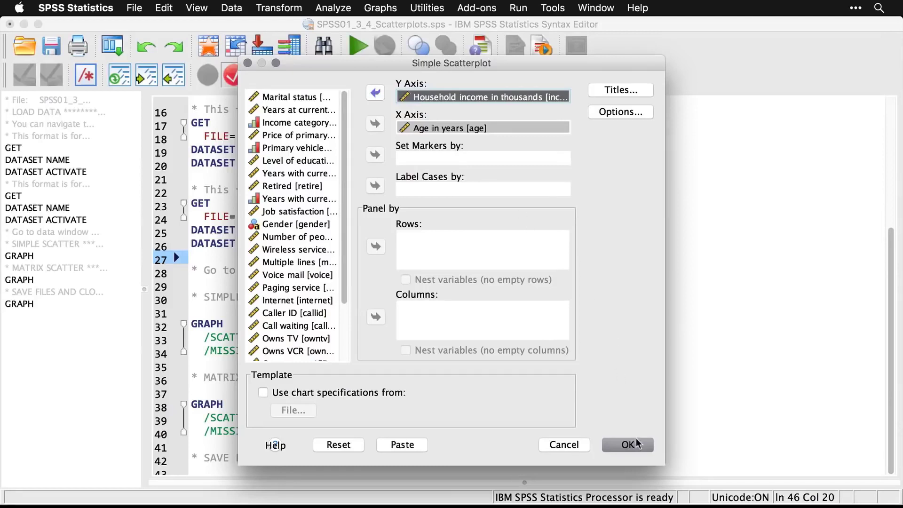
left_click(636, 446)
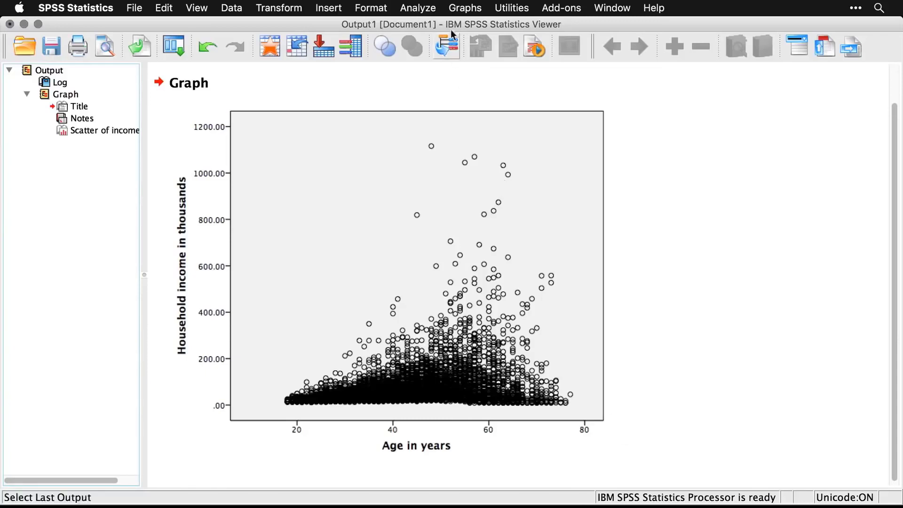
Start a legacy matrix scatterplot and open its definition
left_click(463, 8)
mouse_move(499, 65)
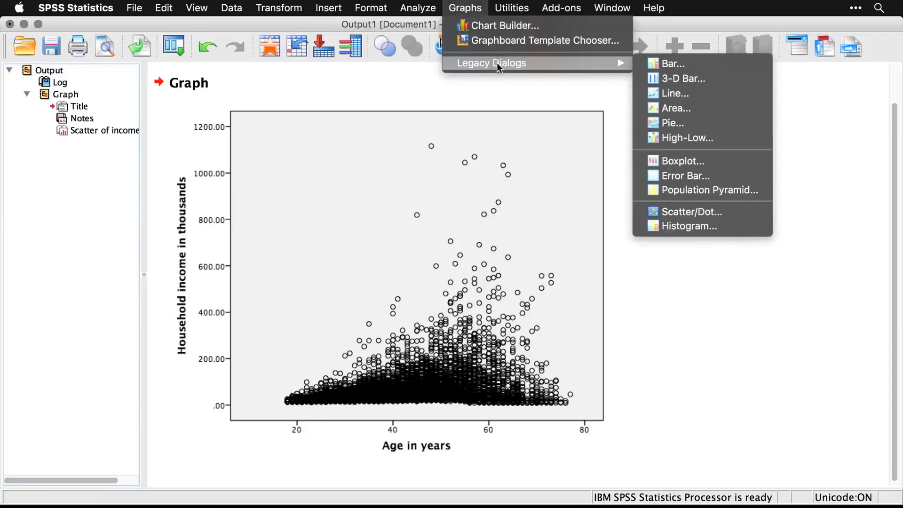
left_click(744, 215)
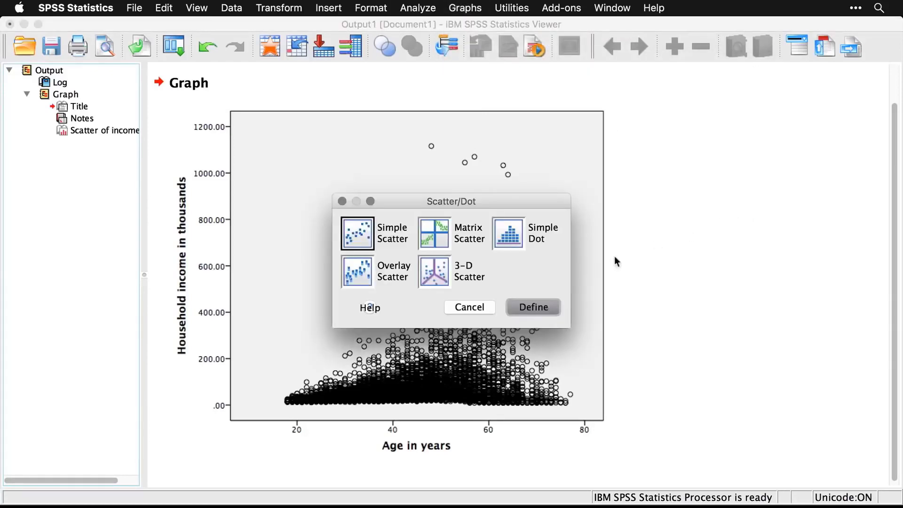
left_click(428, 245)
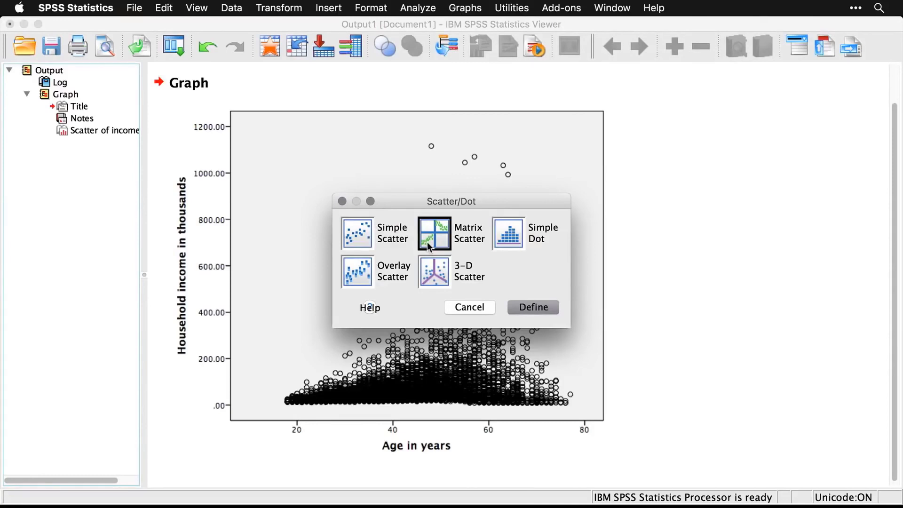
left_click(533, 308)
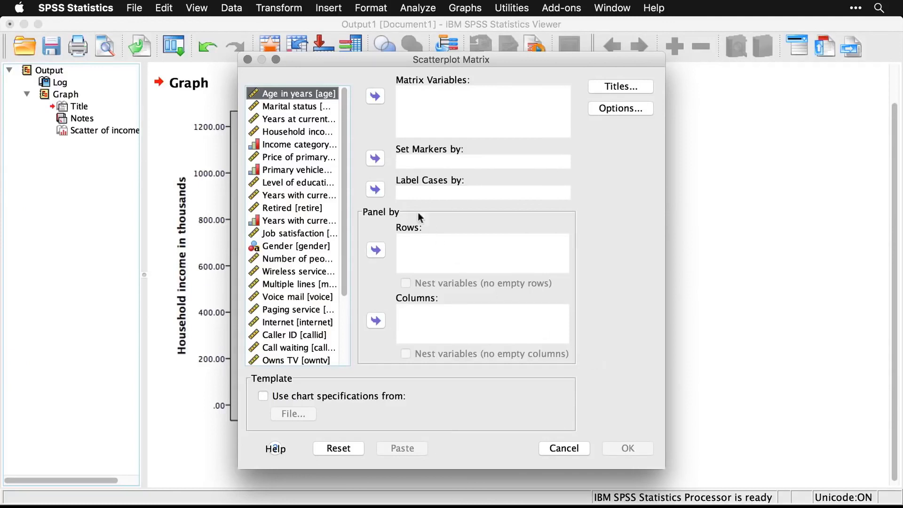
Add Household income in thousands, Age in years and Years at current address to the scatterplot's matrix variables
left_click(314, 132)
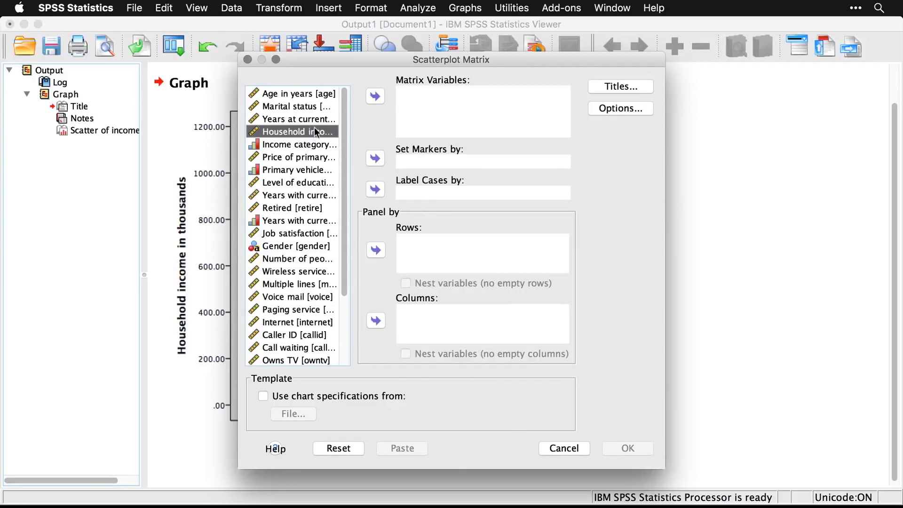
left_click(375, 97)
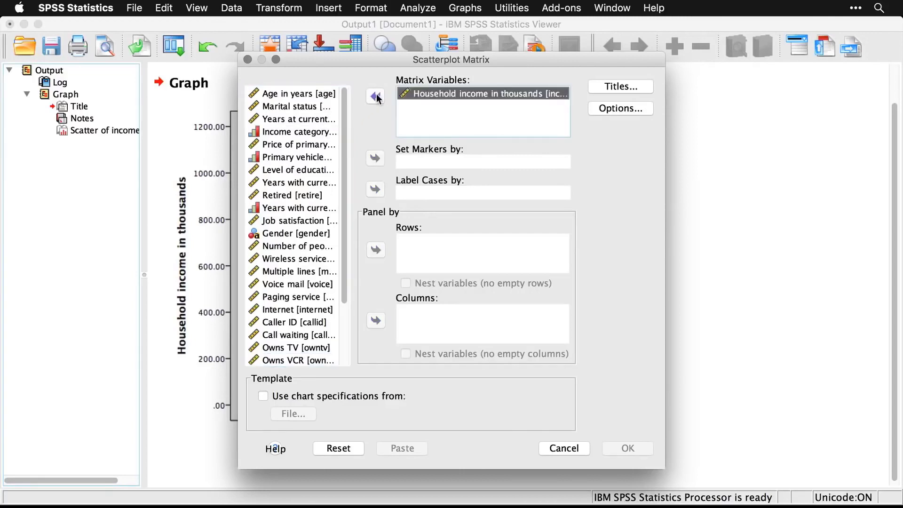
left_click(323, 96)
left_click(374, 99)
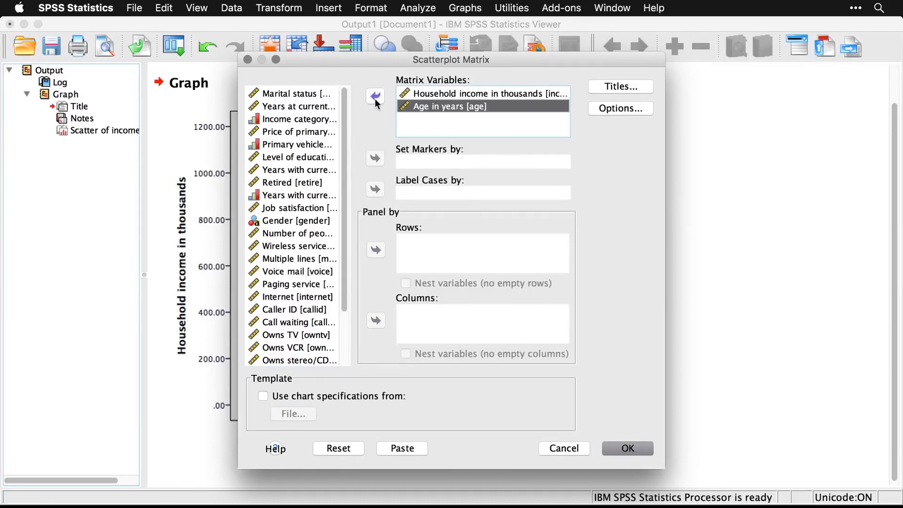
left_click(312, 107)
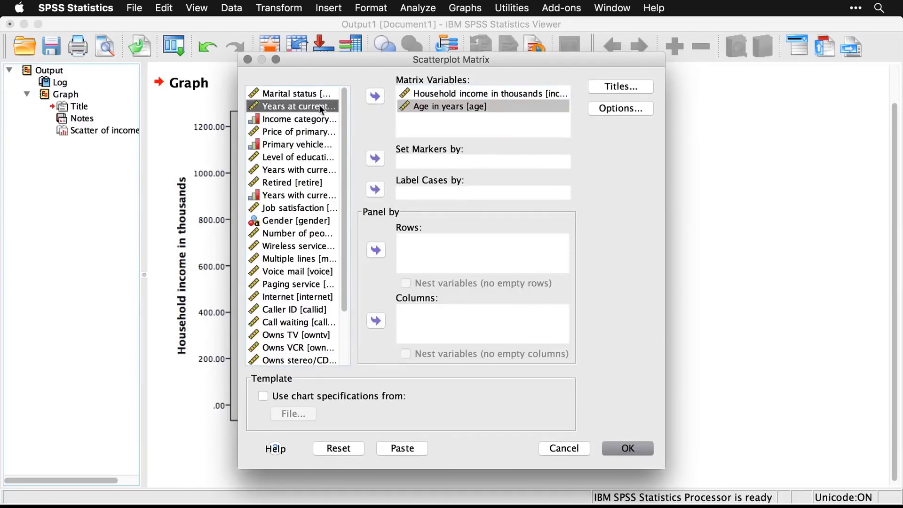
left_click(374, 97)
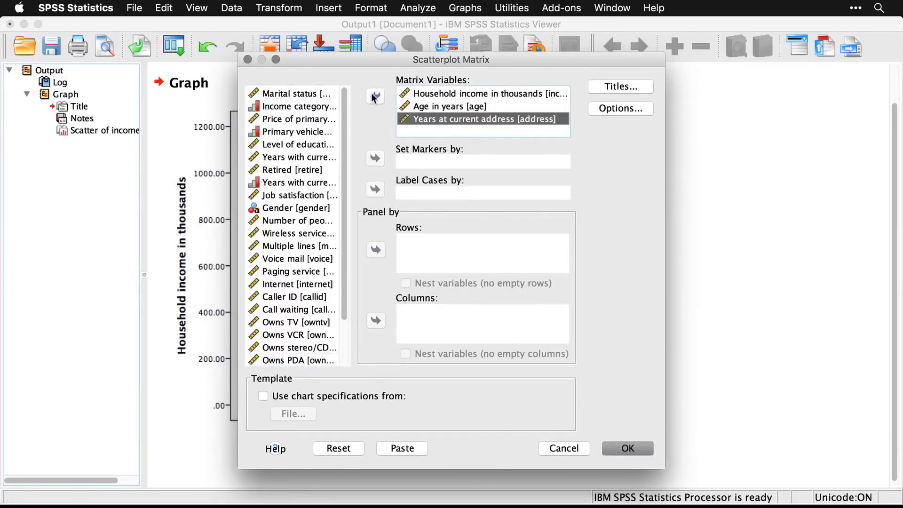
Add Number of people in household and Level of education to the matrix variables, and create the matrix scatterplot
left_click(303, 220)
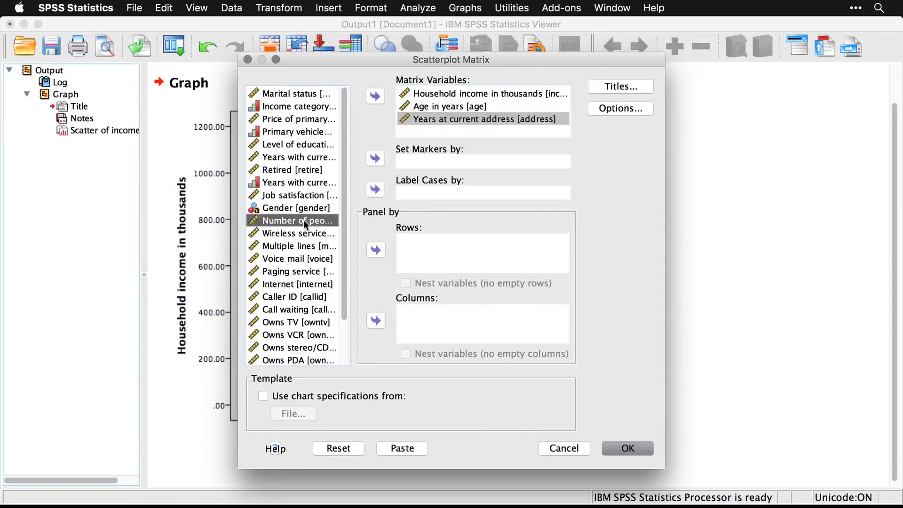
left_click(375, 97)
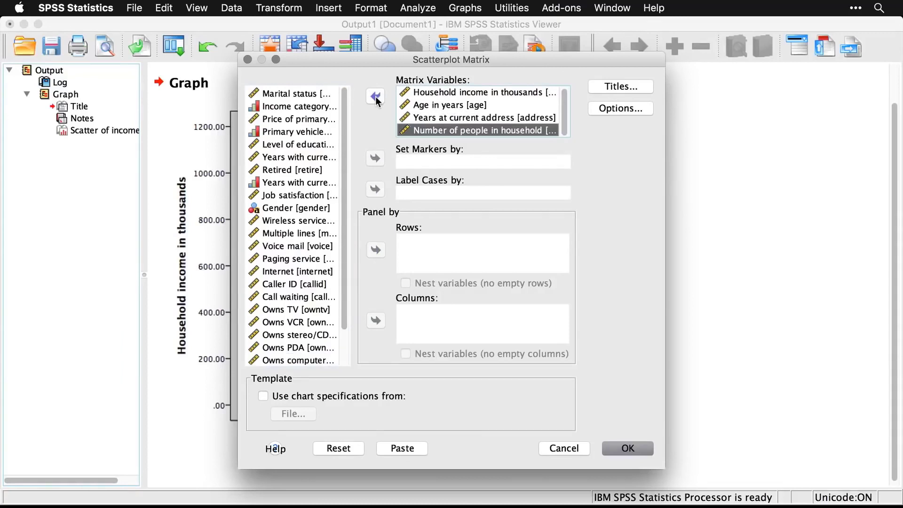
left_click(324, 145)
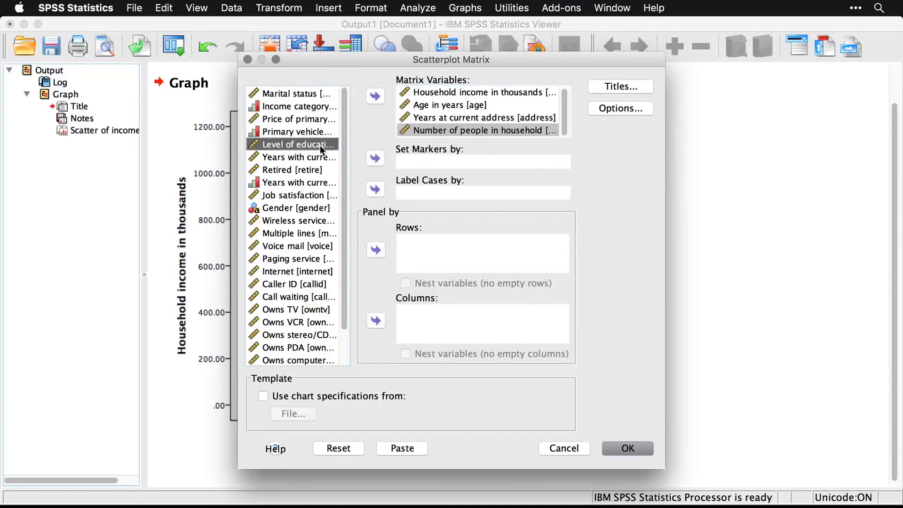
left_click(376, 97)
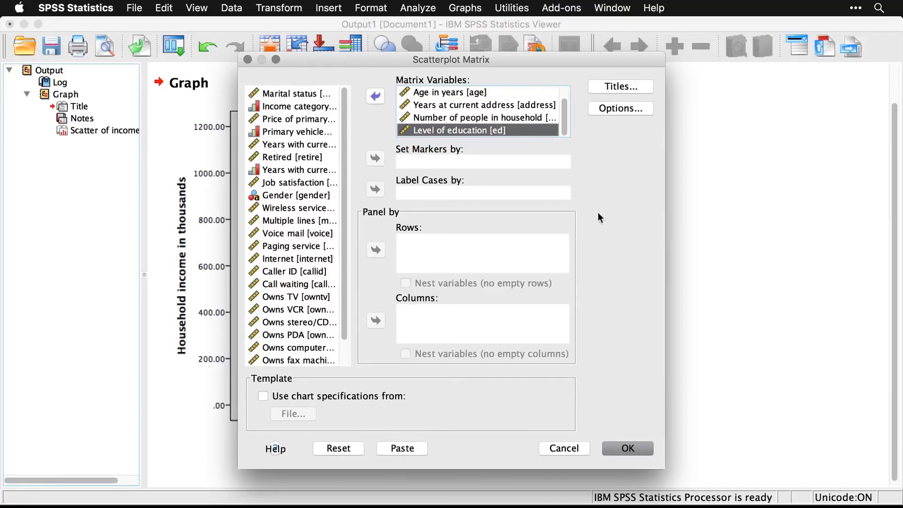
left_click(639, 449)
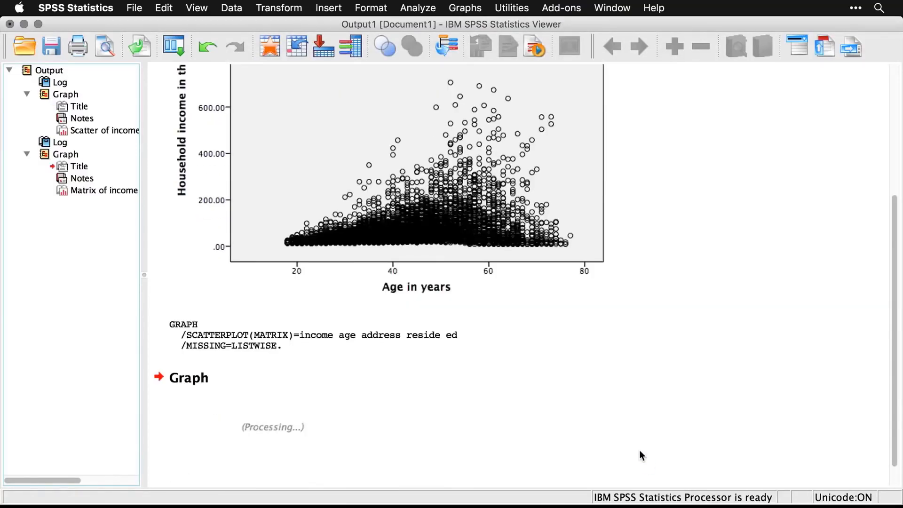
scroll(730, 387, "down", 5)
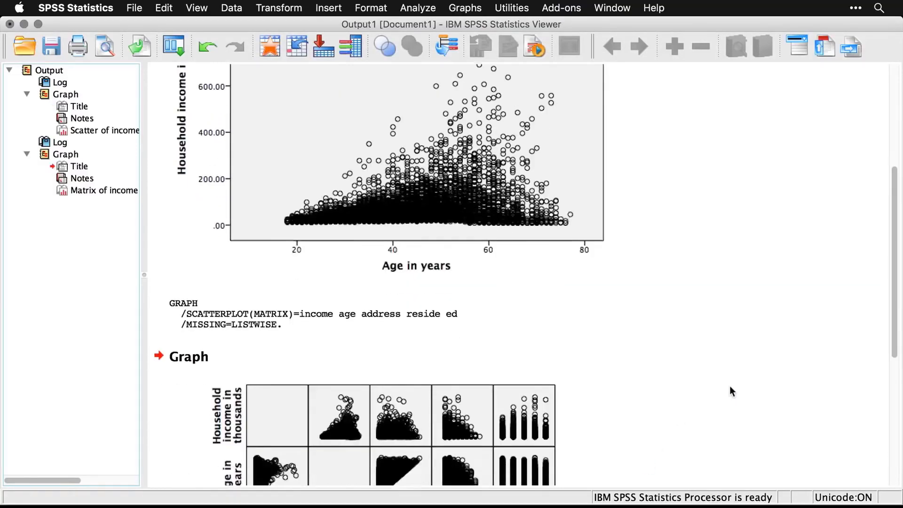
scroll(731, 386, "down", 1)
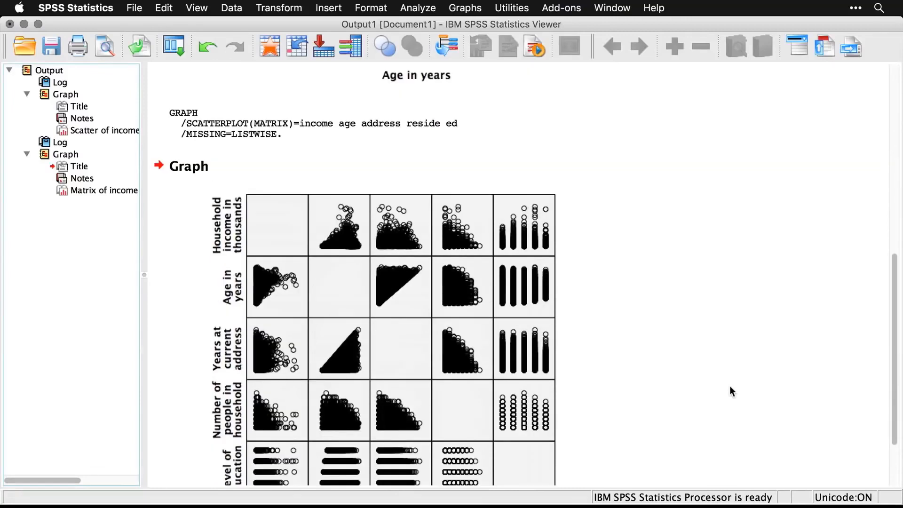
scroll(730, 387, "down", 2)
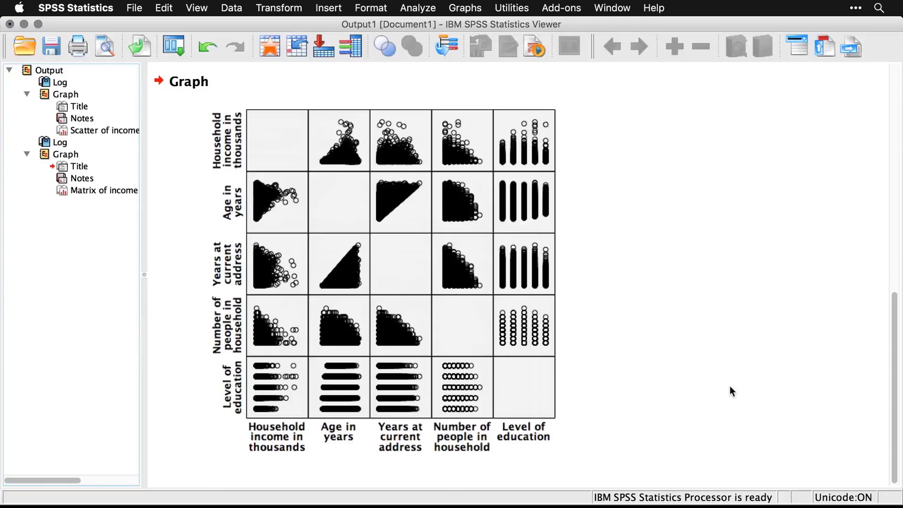
left_click(473, 367)
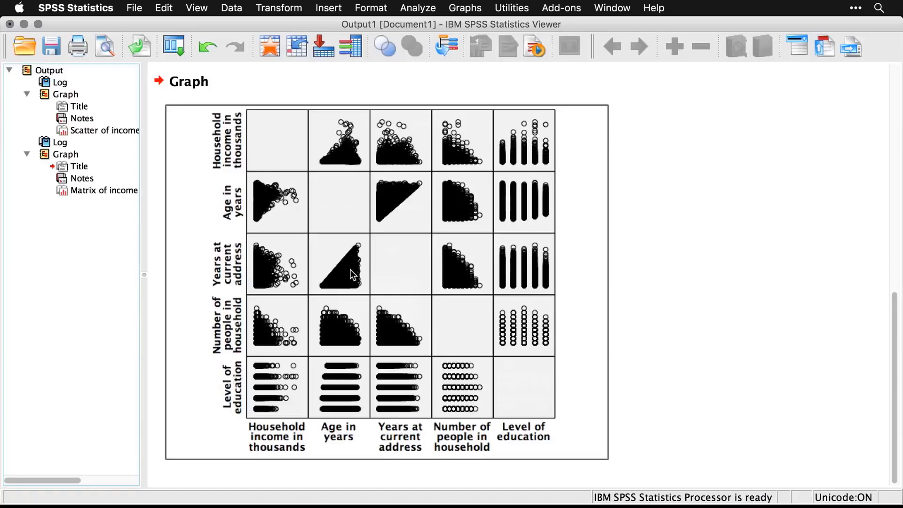
Open the legacy Scatter/Dot chart types and select the 3-D Scatter type
left_click(470, 9)
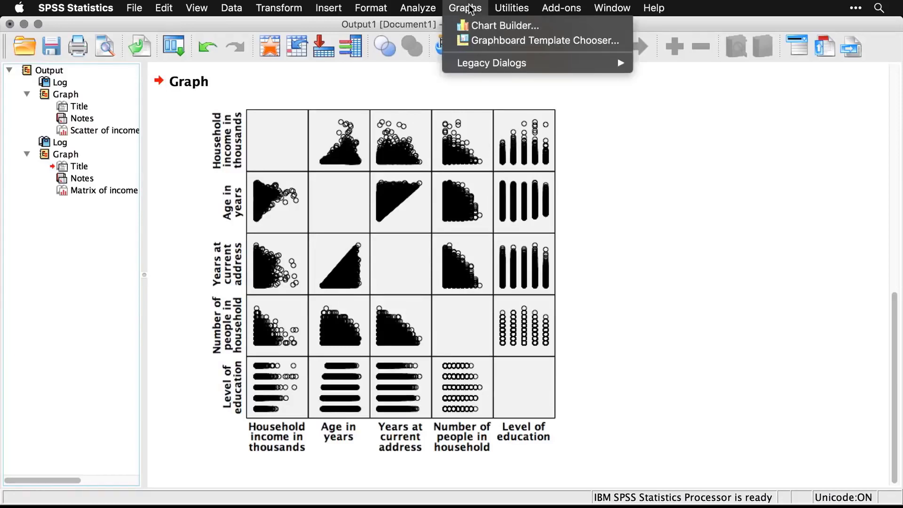
mouse_move(485, 63)
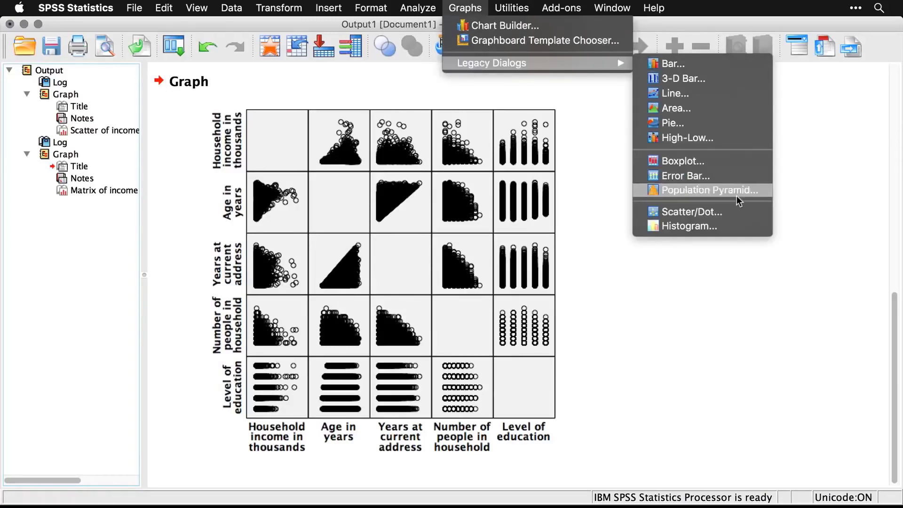
left_click(740, 214)
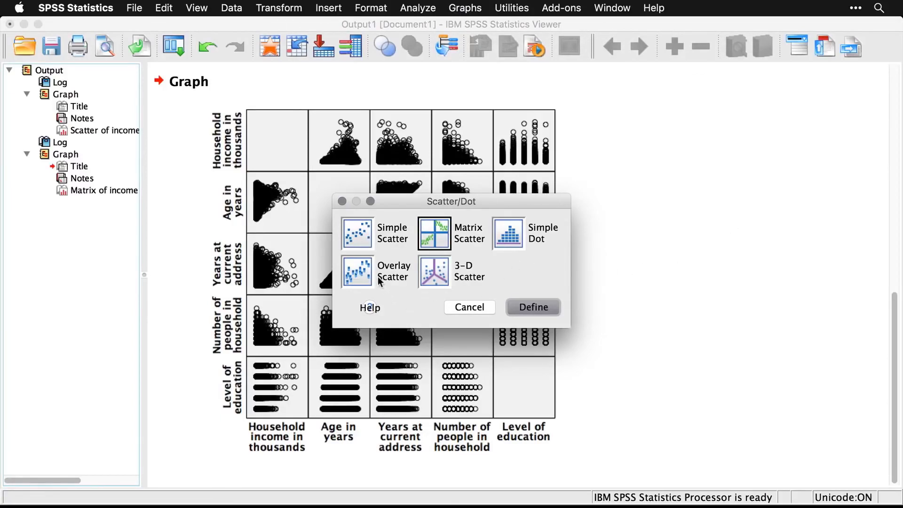
left_click(442, 280)
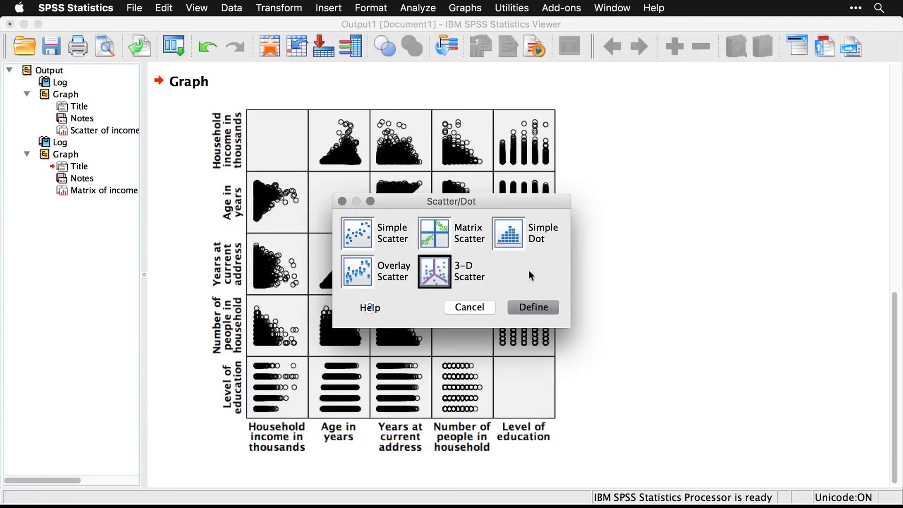
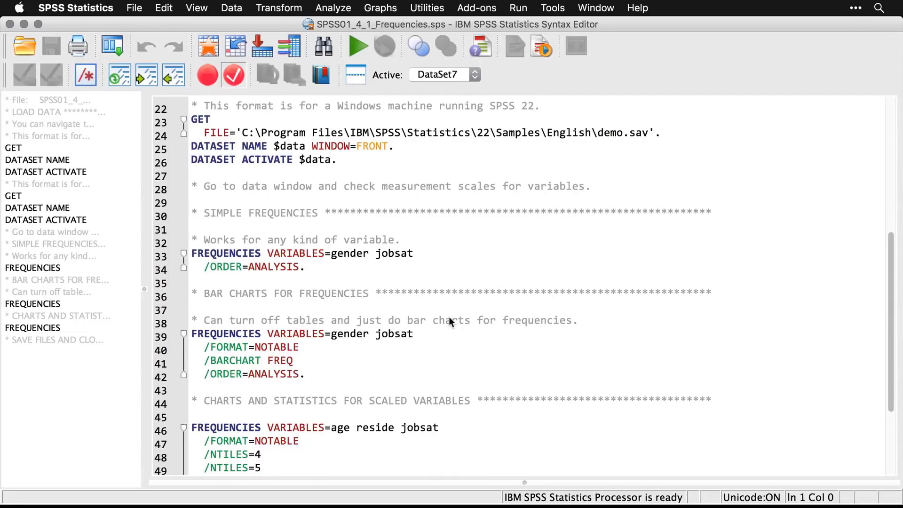
Run a Frequencies analysis on Gender and Job satisfaction with frequency tables displayed, and review the resulting tables
left_click(340, 6)
mouse_move(339, 41)
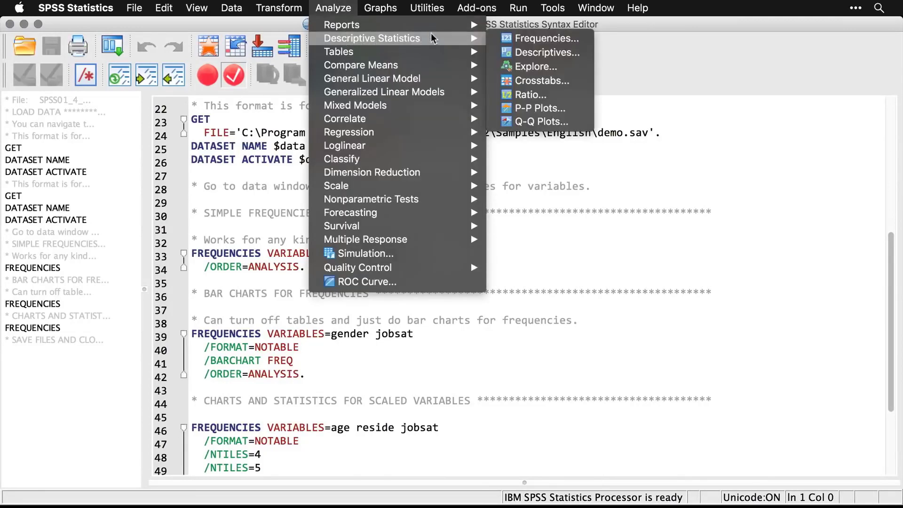
left_click(521, 40)
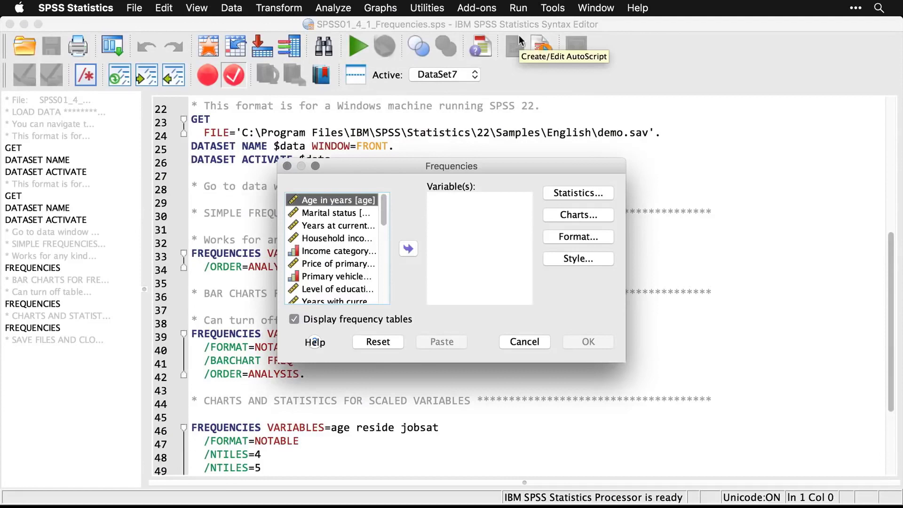
left_click(384, 287)
left_click(337, 251)
double_click(338, 252)
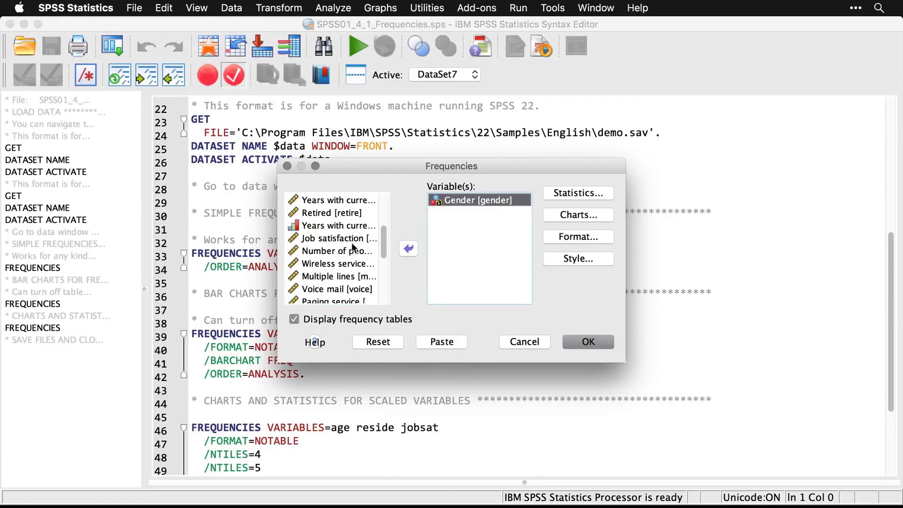
left_click(344, 239)
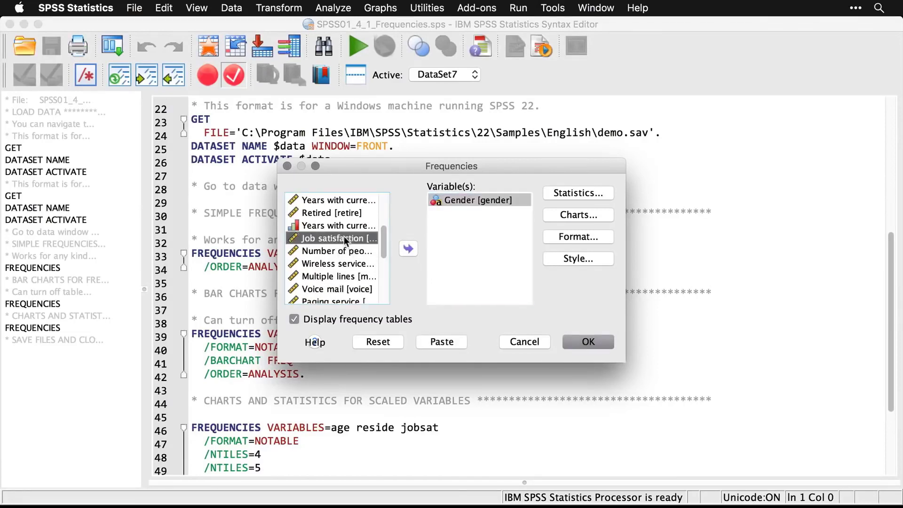
double_click(345, 239)
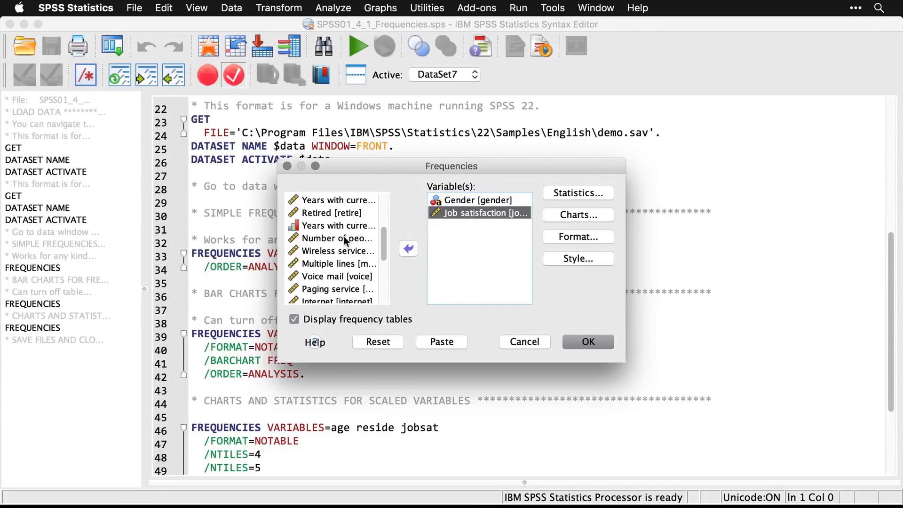
left_click(597, 343)
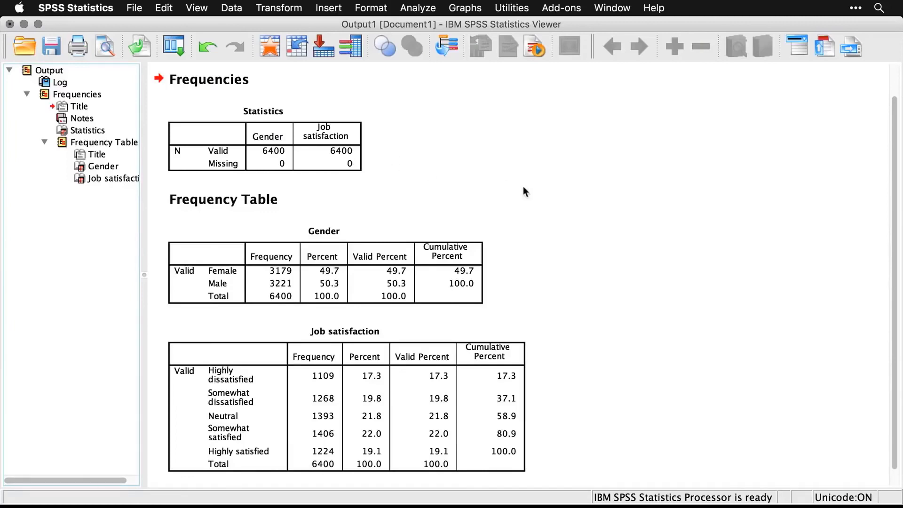
scroll(563, 273, "down", 1)
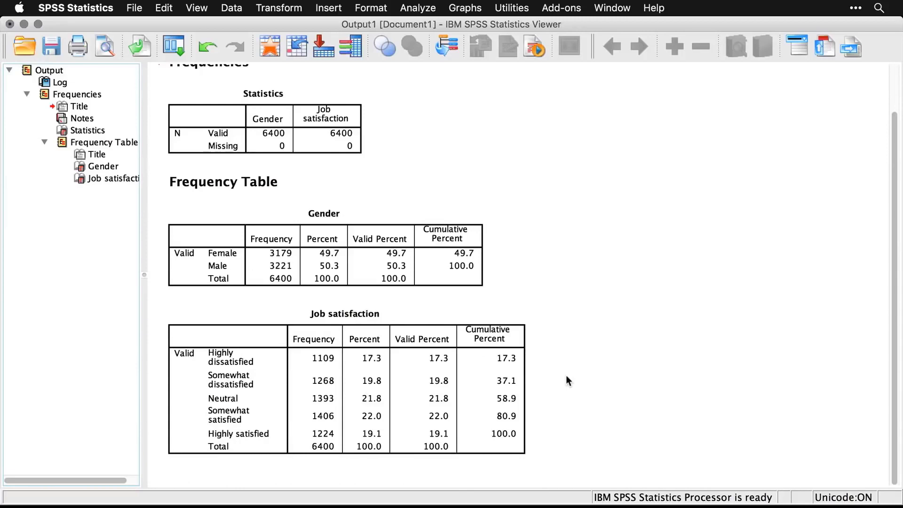
left_click(401, 376)
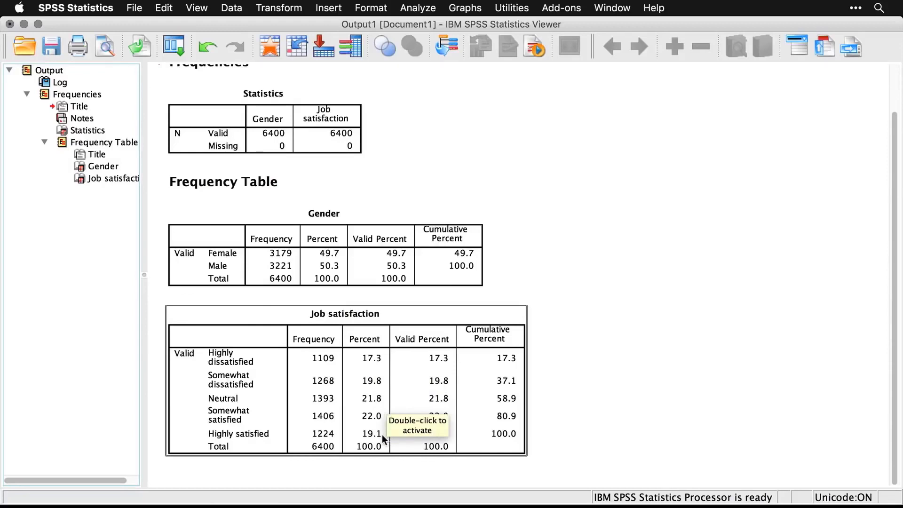
left_click(622, 402)
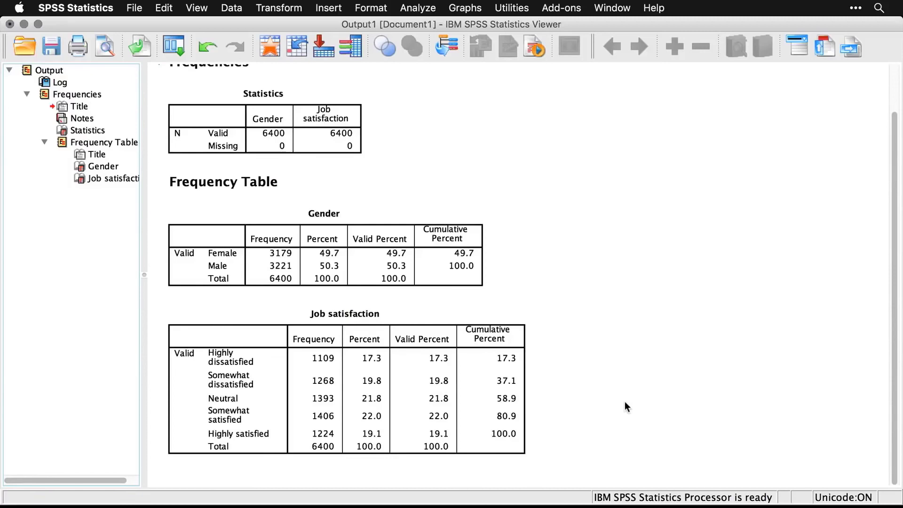
Reopen the Frequencies analysis for Gender and Job satisfaction and turn off the display of frequency tables
key("super+grave")
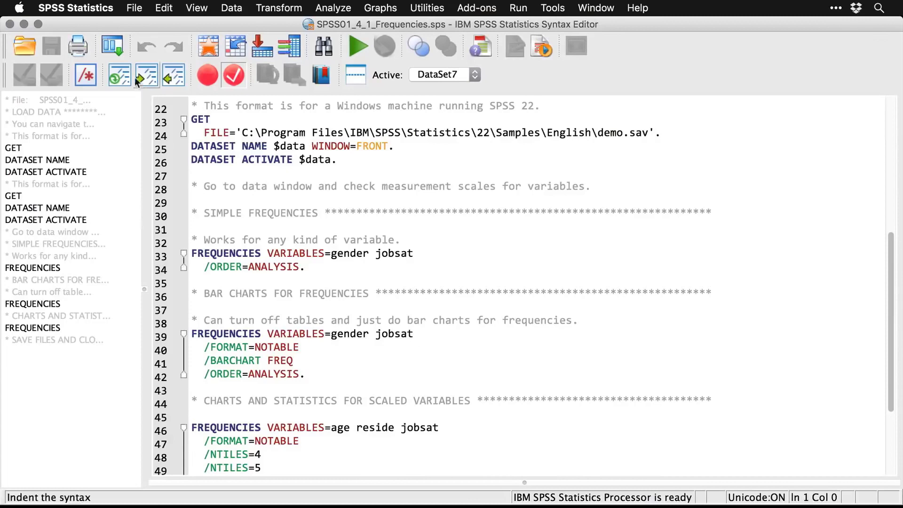
left_click(119, 47)
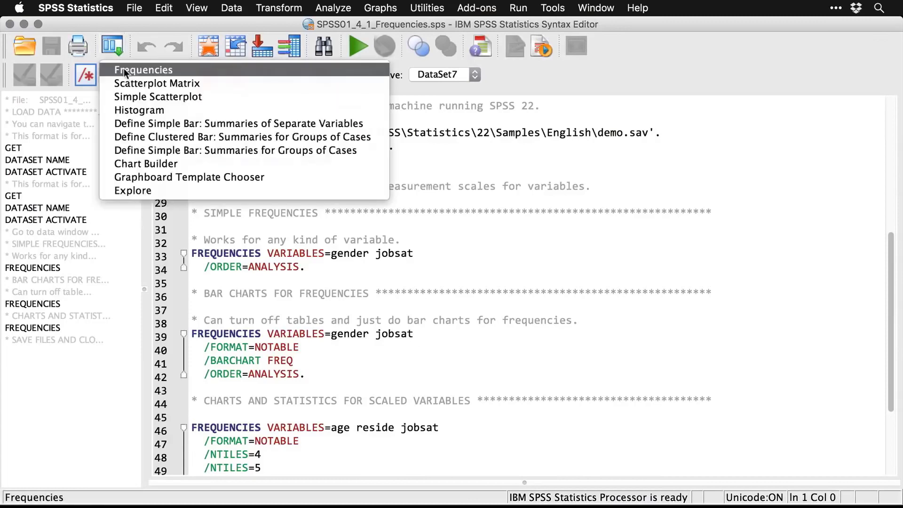
left_click(123, 69)
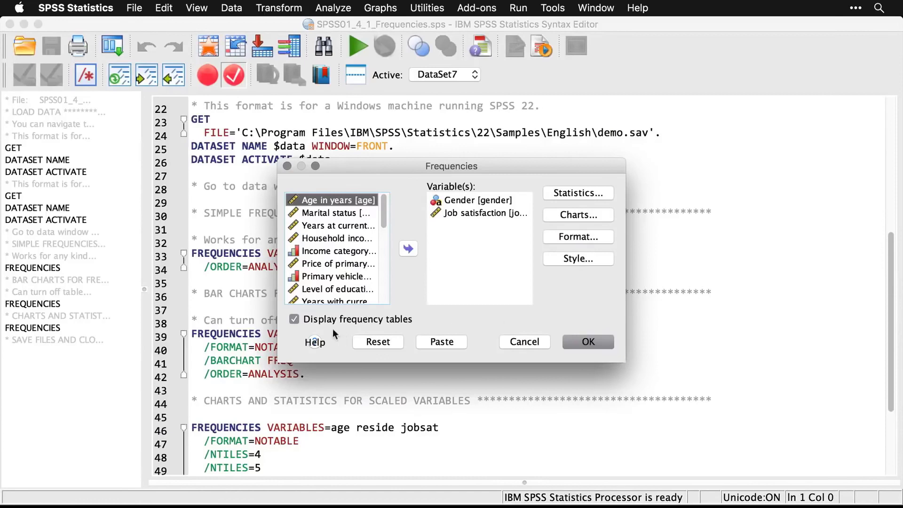
left_click(295, 319)
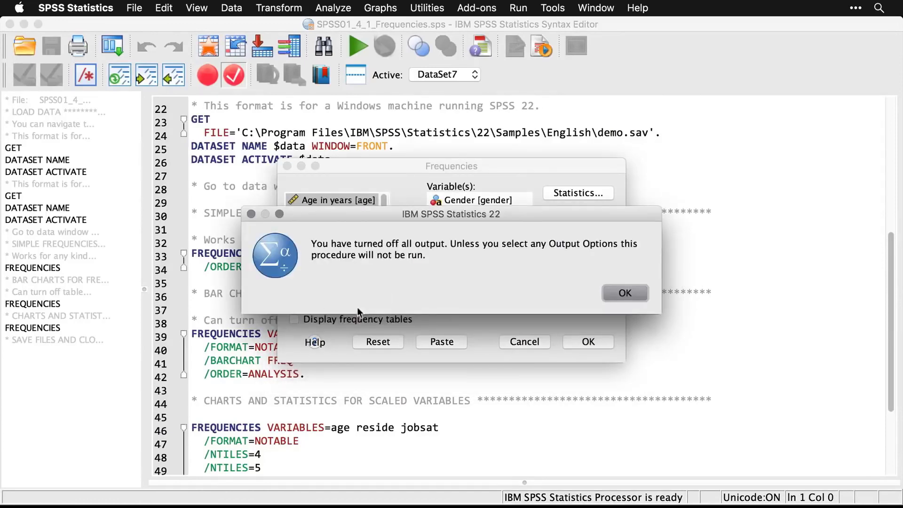
left_click(636, 293)
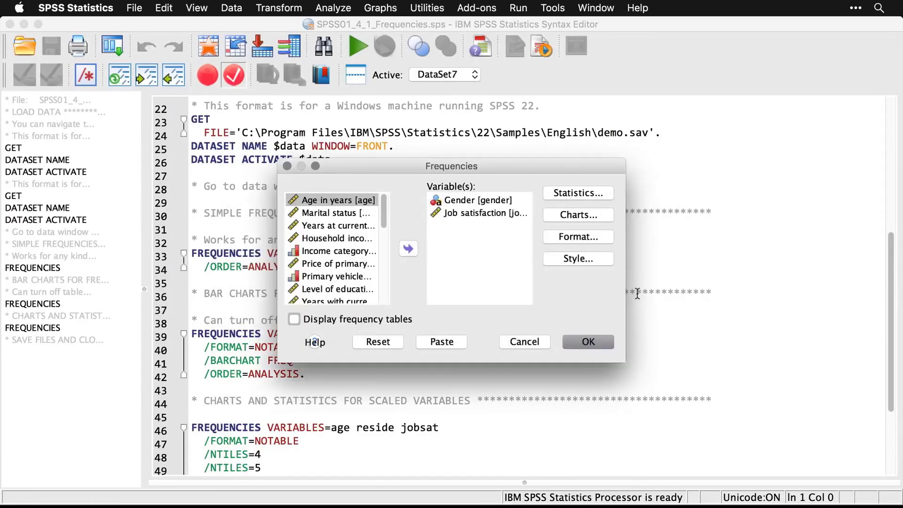
Set the chart type to bar charts, run the Frequencies analysis, and review the Gender and Job satisfaction charts
left_click(588, 215)
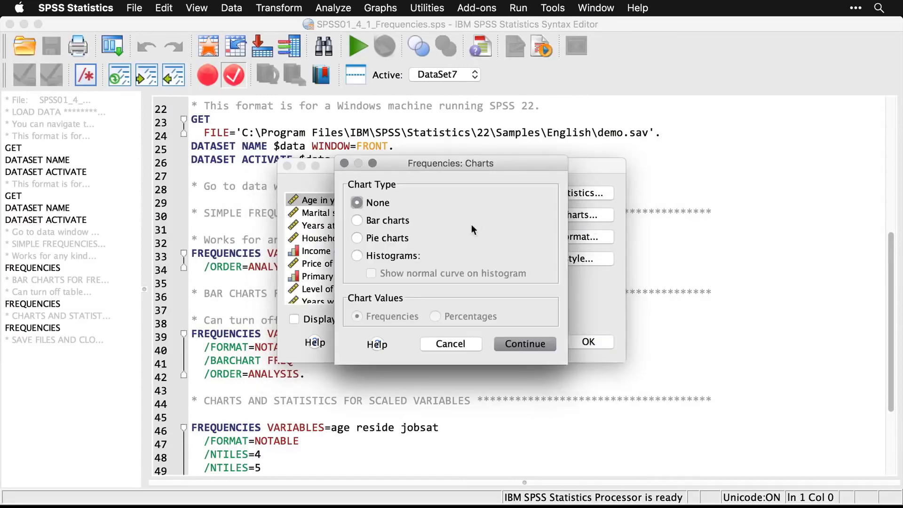
left_click(358, 221)
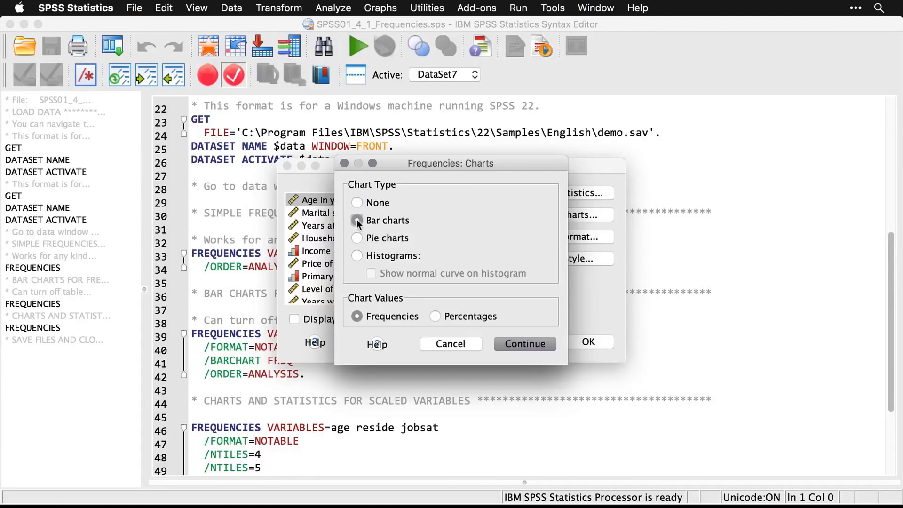
left_click(535, 343)
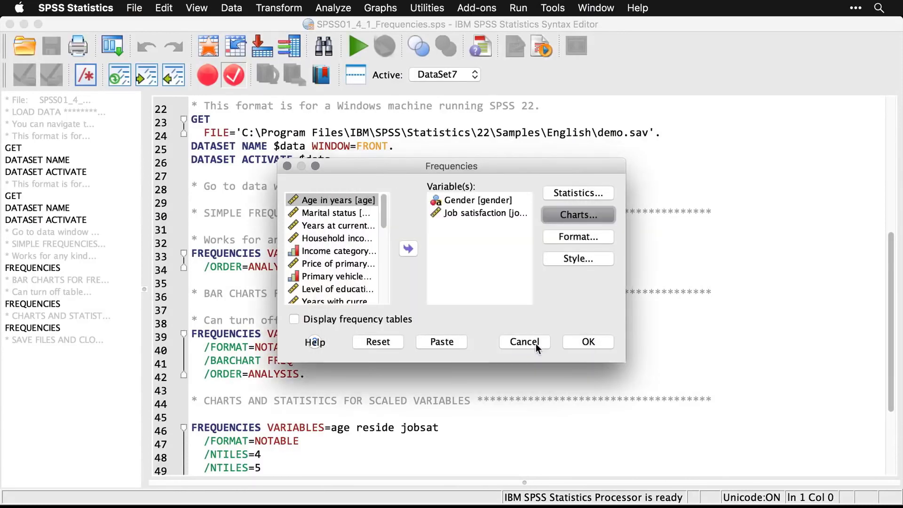
left_click(595, 342)
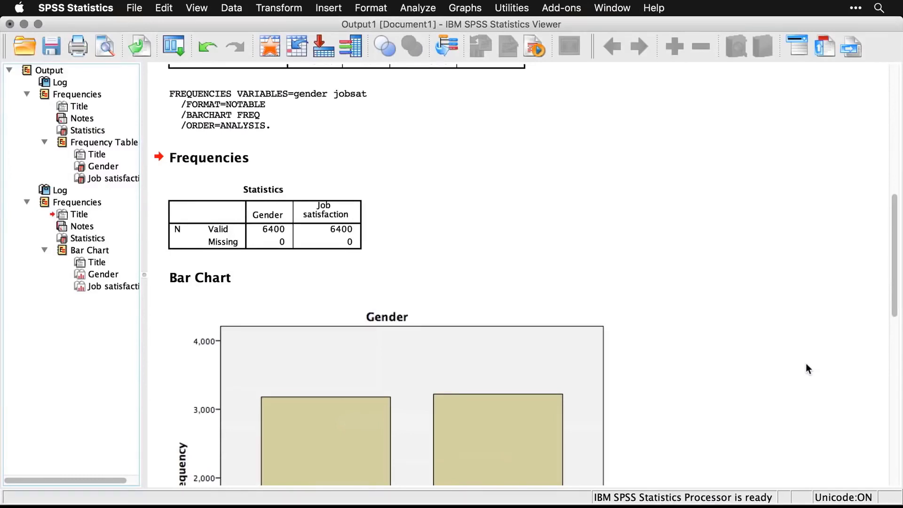
scroll(807, 365, "down", 5)
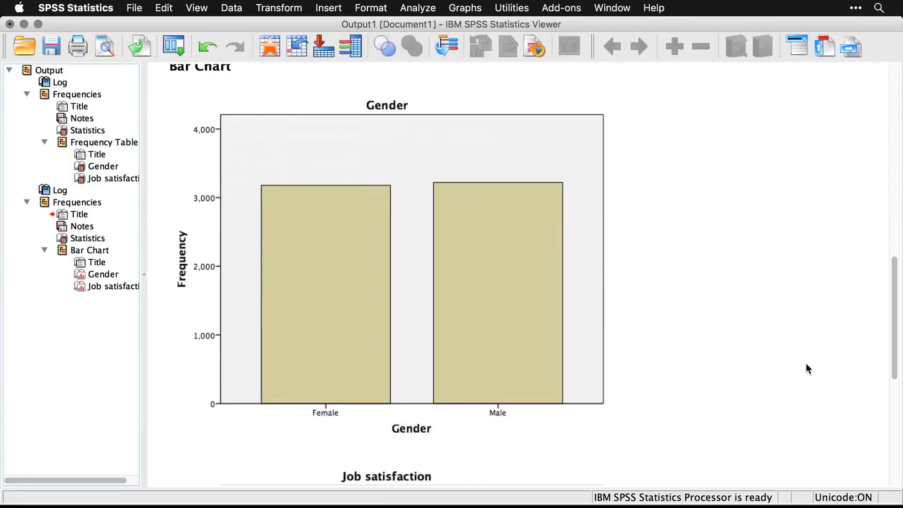
scroll(806, 364, "down", 6)
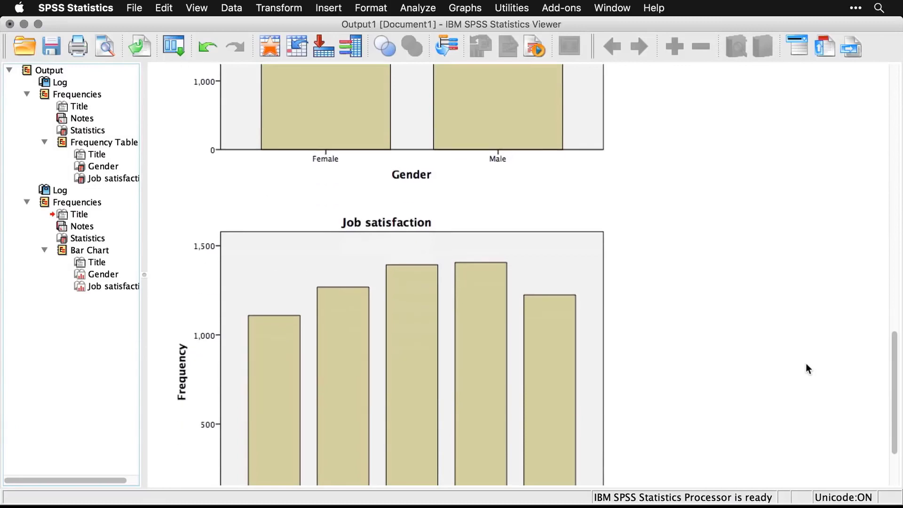
scroll(806, 366, "down", 3)
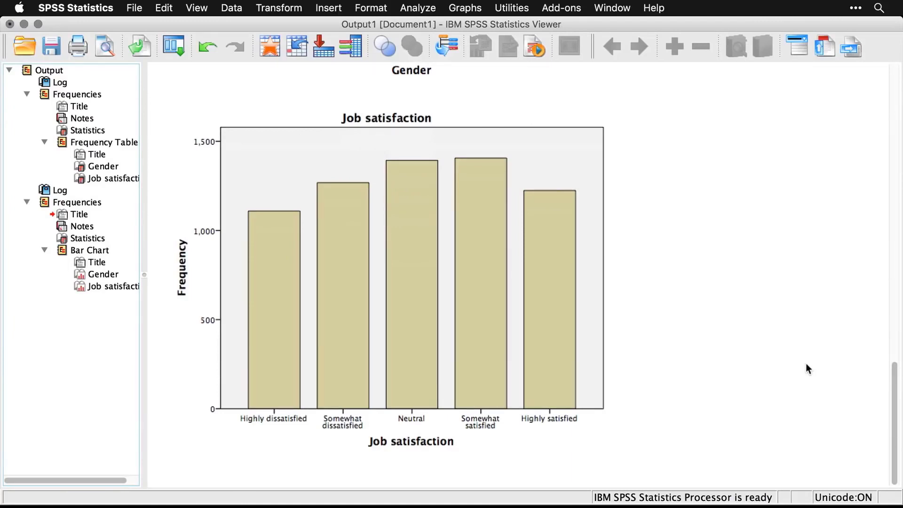
Return to the syntax file, open a Frequencies analysis again, and reset all its settings
key("super+grave")
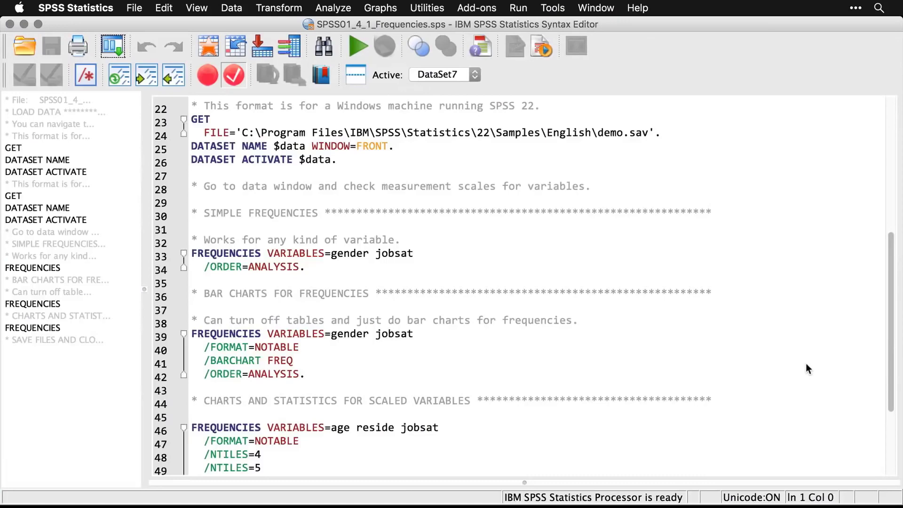
scroll(807, 364, "down", 5)
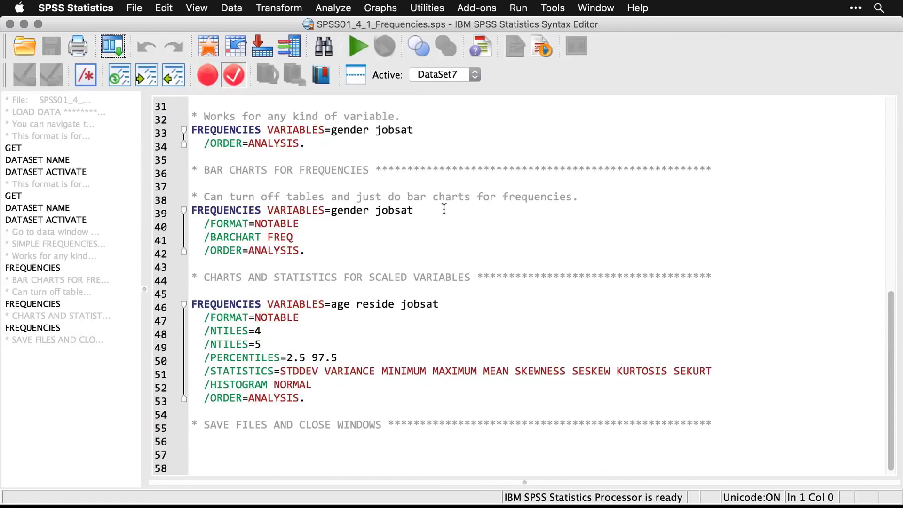
left_click(340, 6)
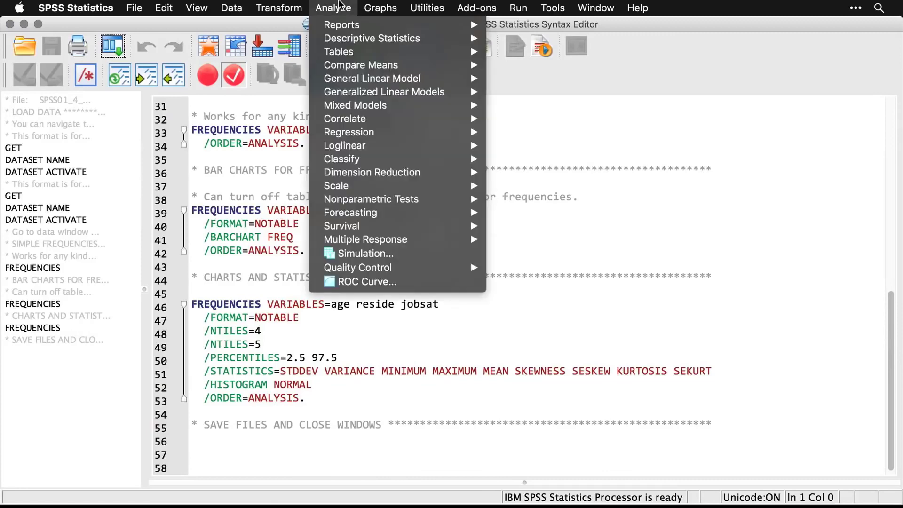
mouse_move(345, 40)
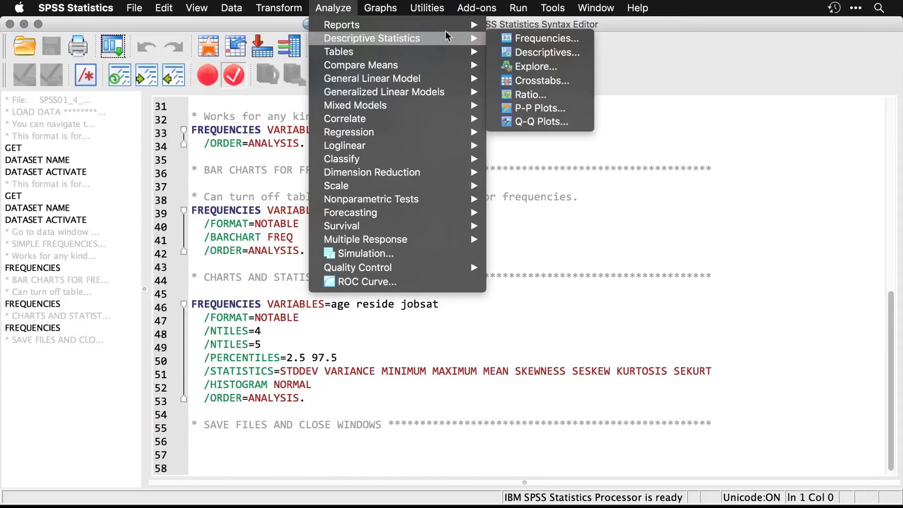
left_click(542, 42)
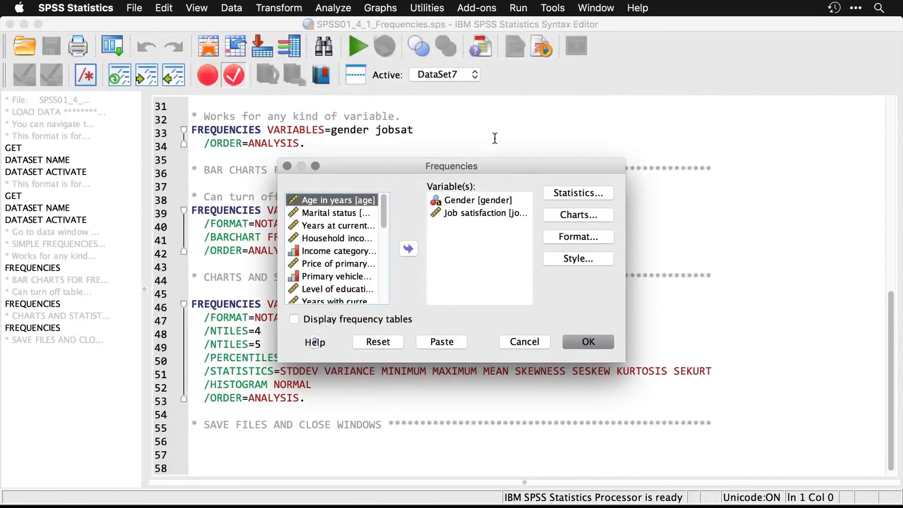
mouse_move(475, 167)
left_mouse_down()
mouse_move(731, 176)
mouse_move(484, 168)
left_mouse_up()
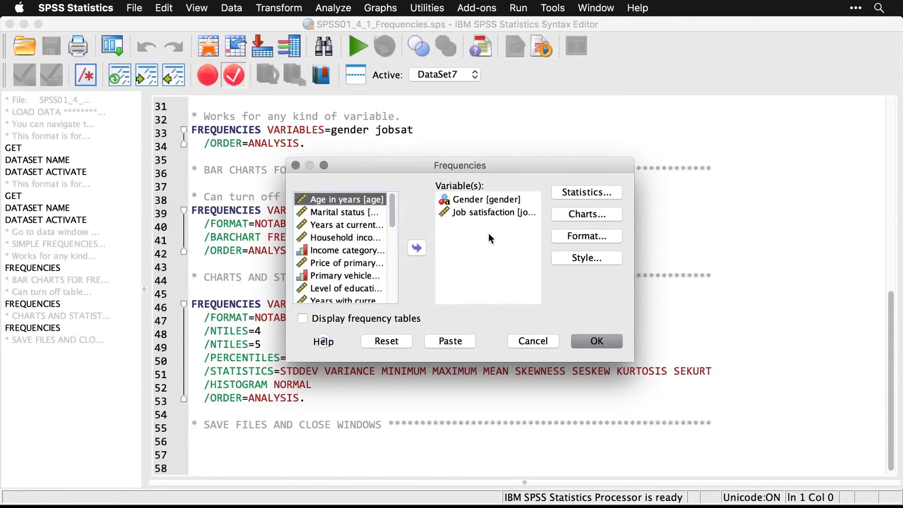
left_click(394, 343)
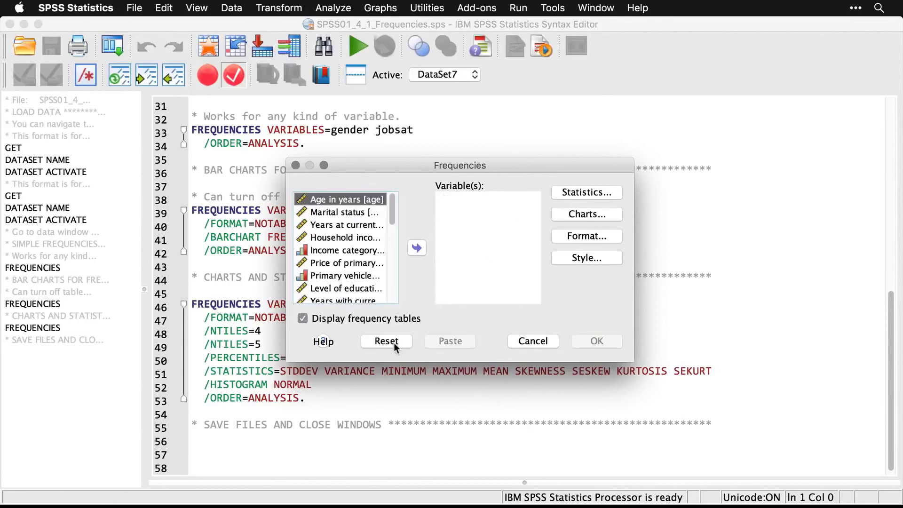
Add Age in years, Years at current address and Job satisfaction to the Frequencies variables
double_click(355, 198)
left_click_drag(391, 160, 418, 165)
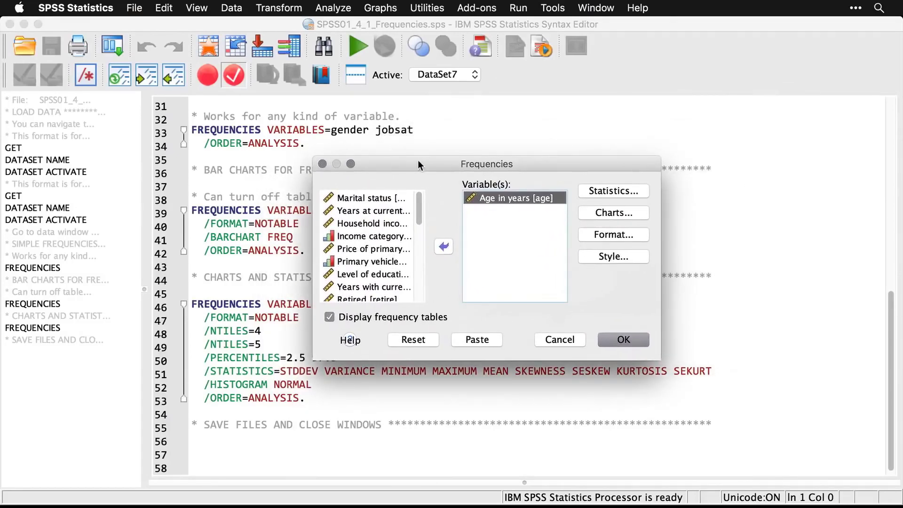
left_click(382, 211)
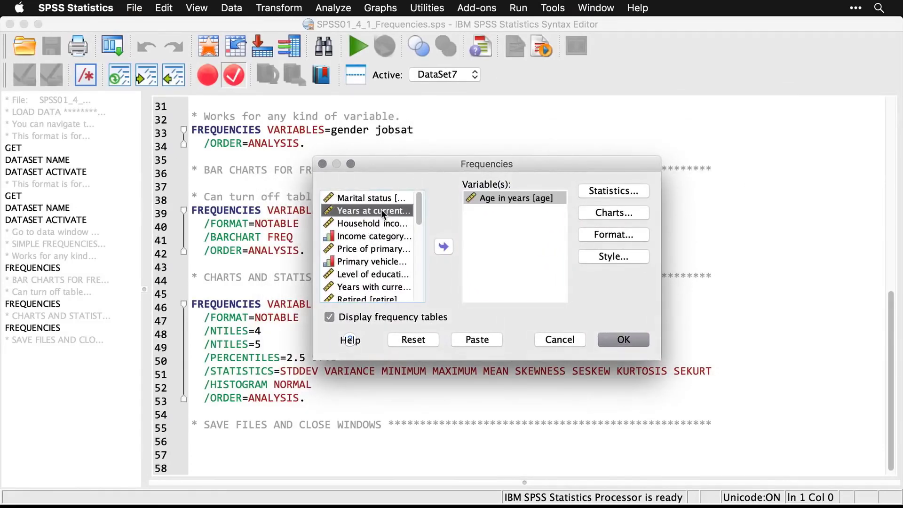
left_click(443, 247)
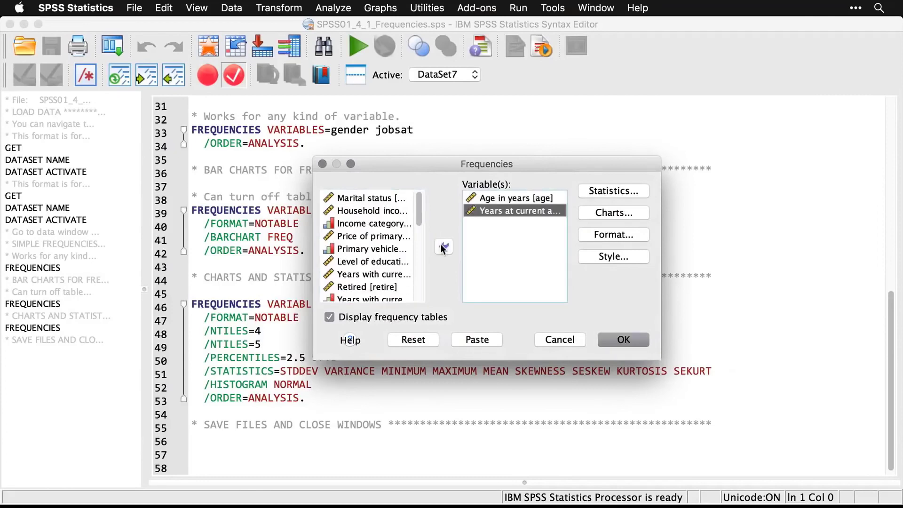
left_click_drag(418, 222, 419, 241)
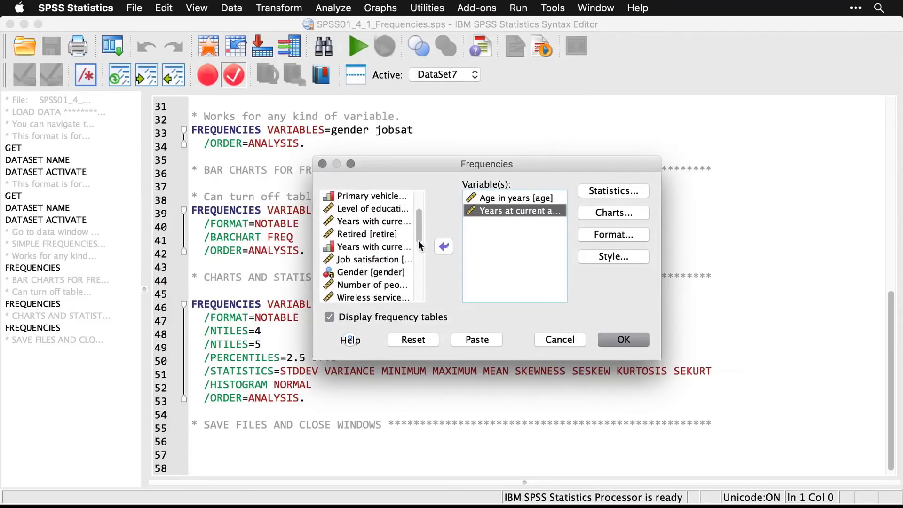
left_click(394, 258)
left_click(444, 247)
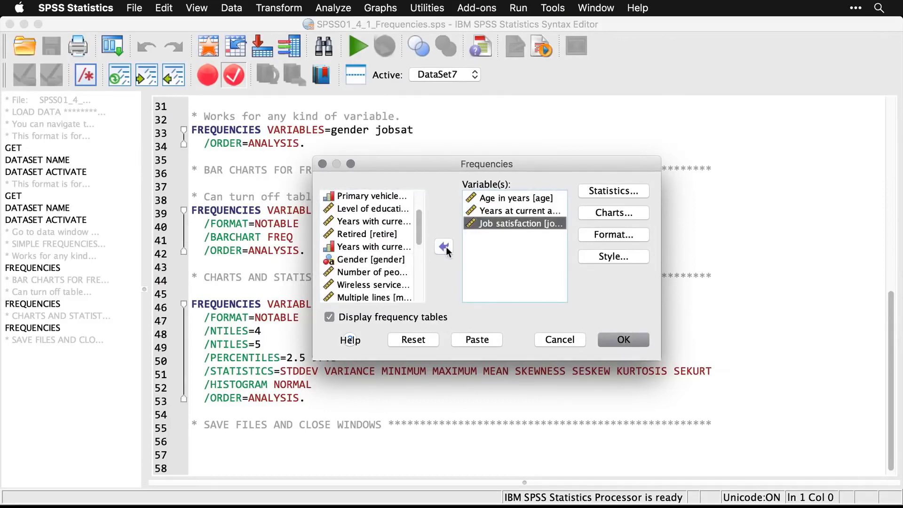
Request the mean, quartiles, minimum and maximum in the Frequencies statistics
left_click(619, 192)
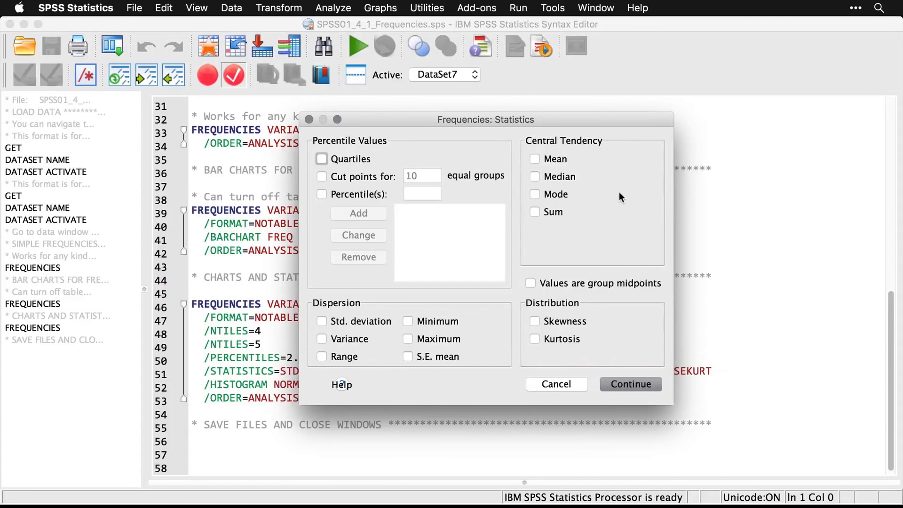
left_click(534, 158)
left_click(322, 159)
left_click(408, 321)
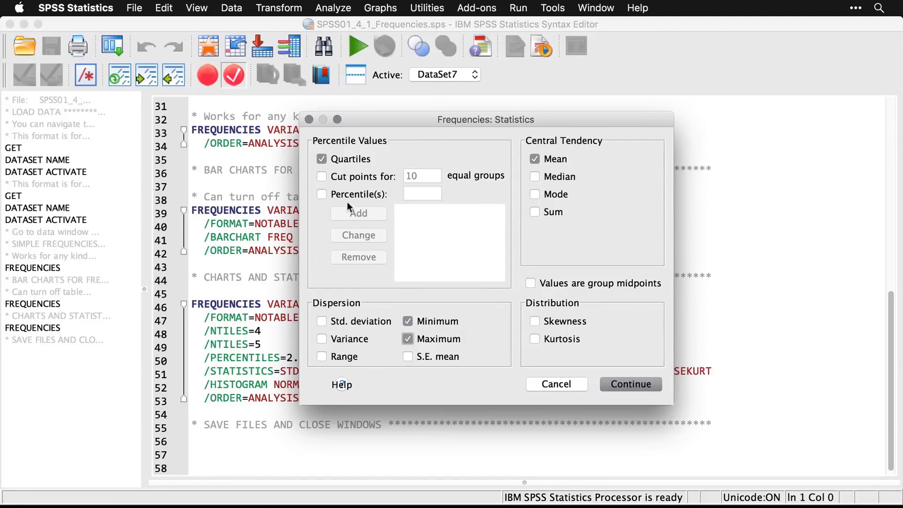
Enable cut points in the percentile values and set them to 5 equal groups
left_click(322, 178)
left_click(436, 179)
key("BackSpace")
key("BackSpace")
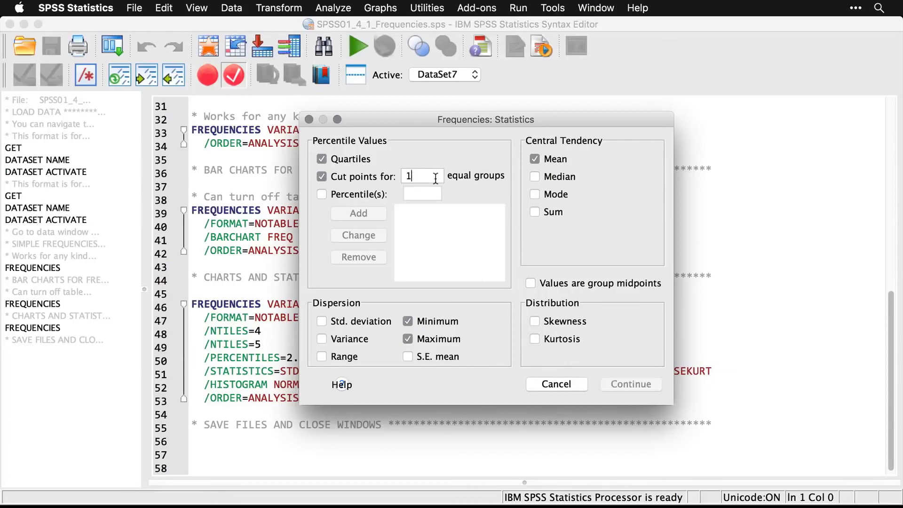
type("5")
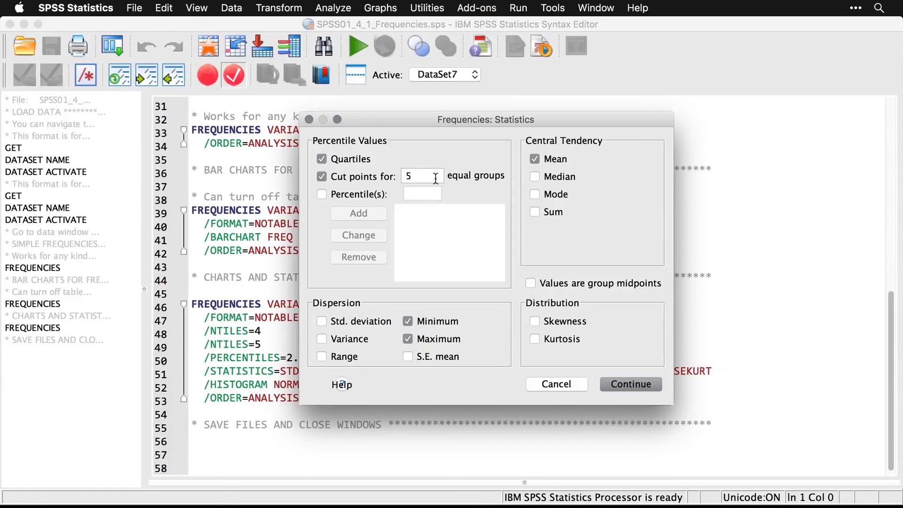
Enable custom percentiles and add 2.5 and 97.5 to the percentile list
left_click(321, 194)
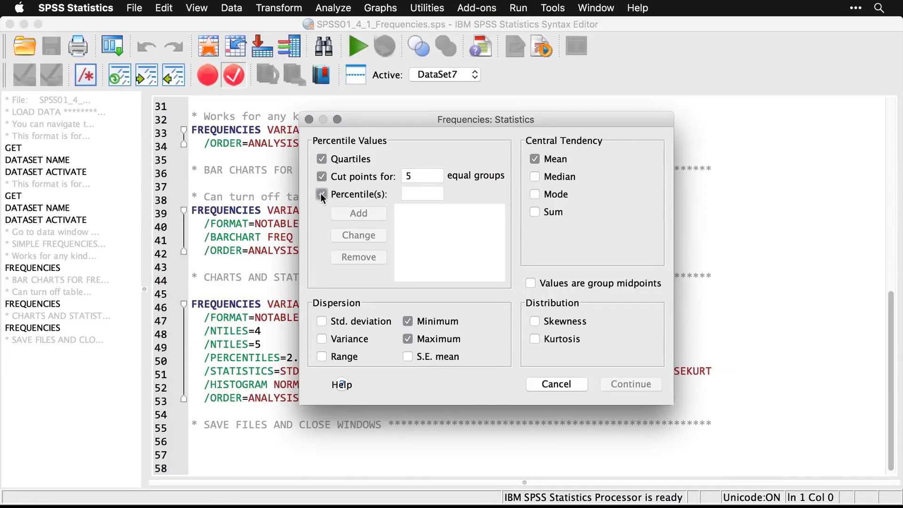
left_click(419, 191)
type("2.5")
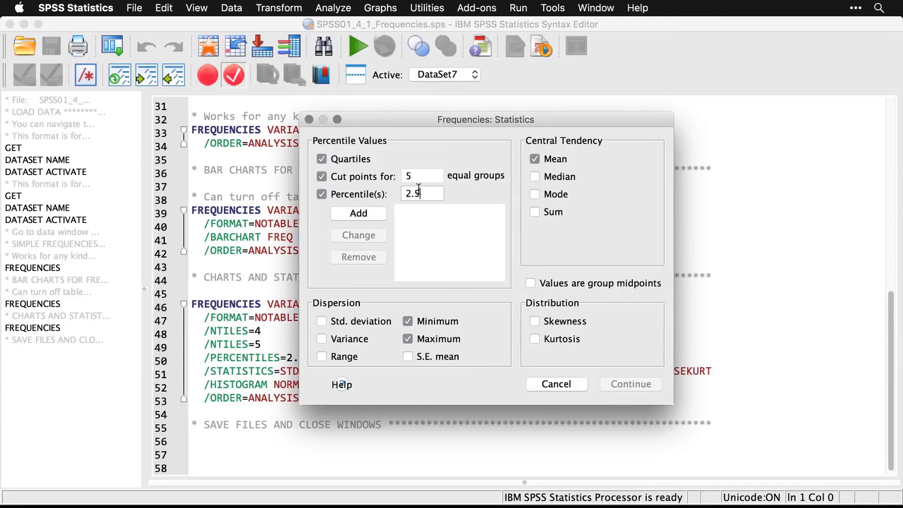
left_click(381, 212)
left_click(428, 195)
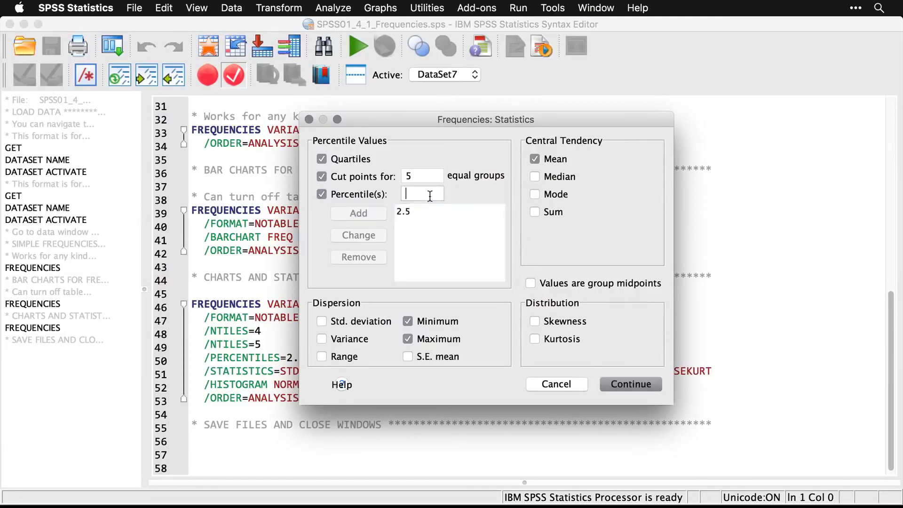
type("97.5")
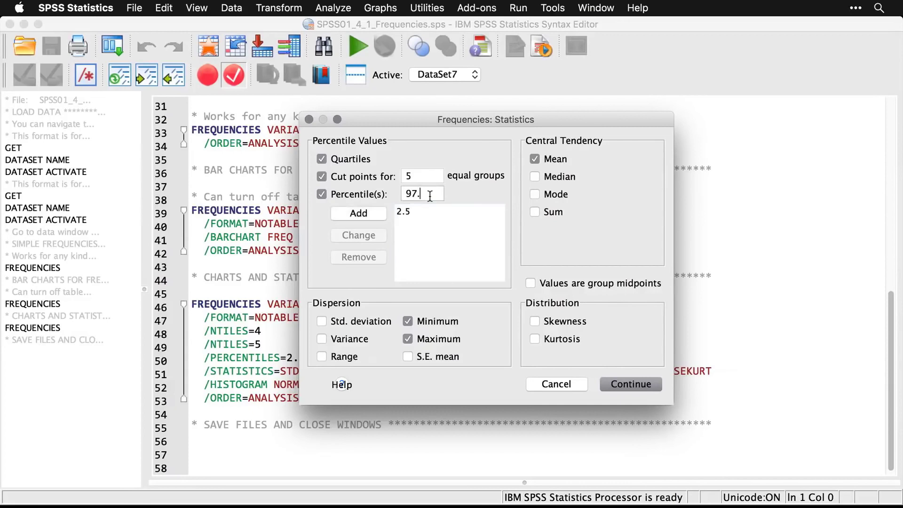
left_click(370, 214)
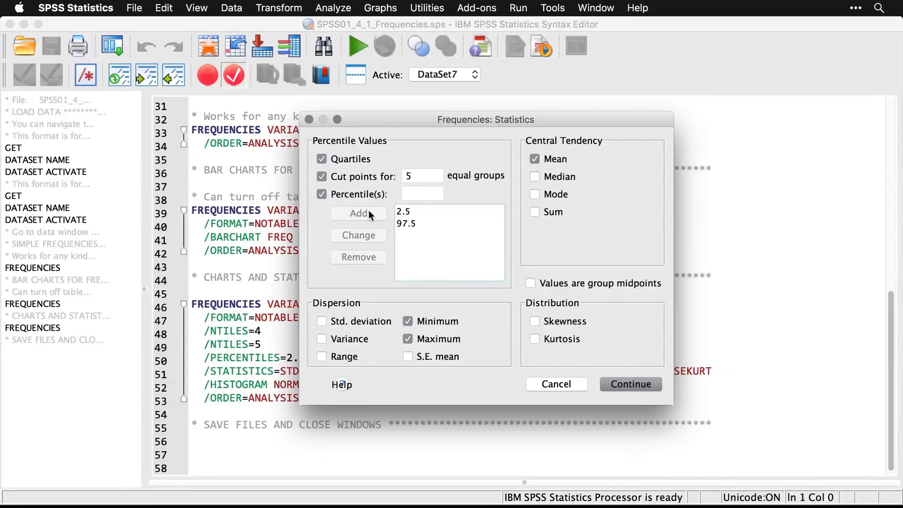
Add standard deviation, variance and skewness to the requested statistics, and accept the statistics settings
left_click(322, 321)
left_click(322, 338)
left_click_drag(436, 117, 461, 74)
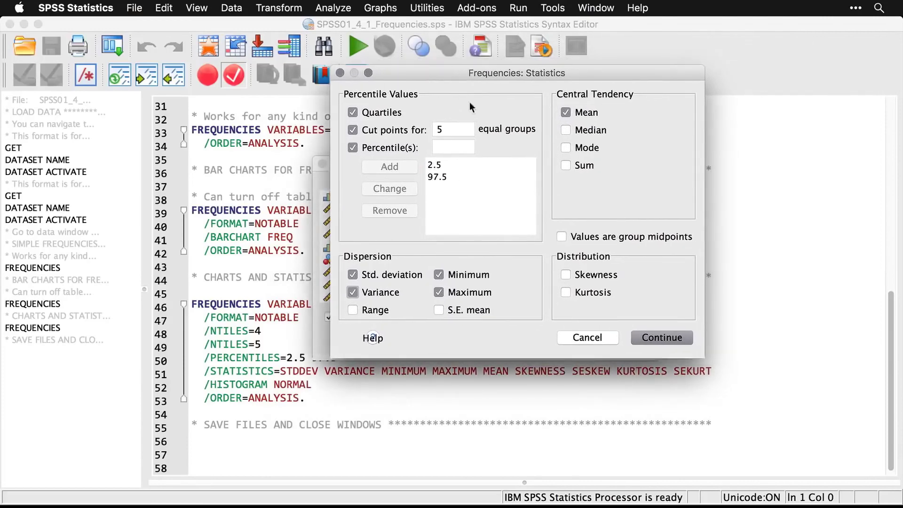
left_click(564, 273)
left_click(667, 339)
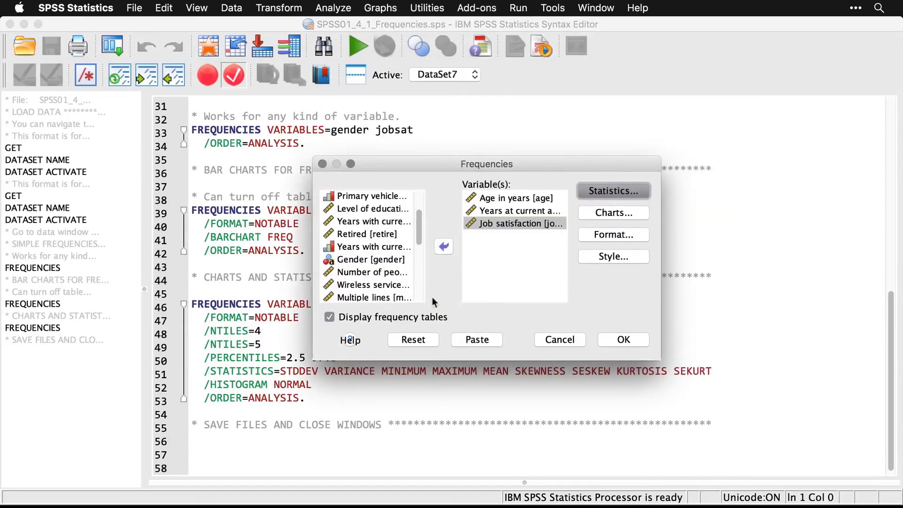
Turn off the frequency tables, choose histograms with a normal curve, and run the Frequencies analysis
left_click(329, 318)
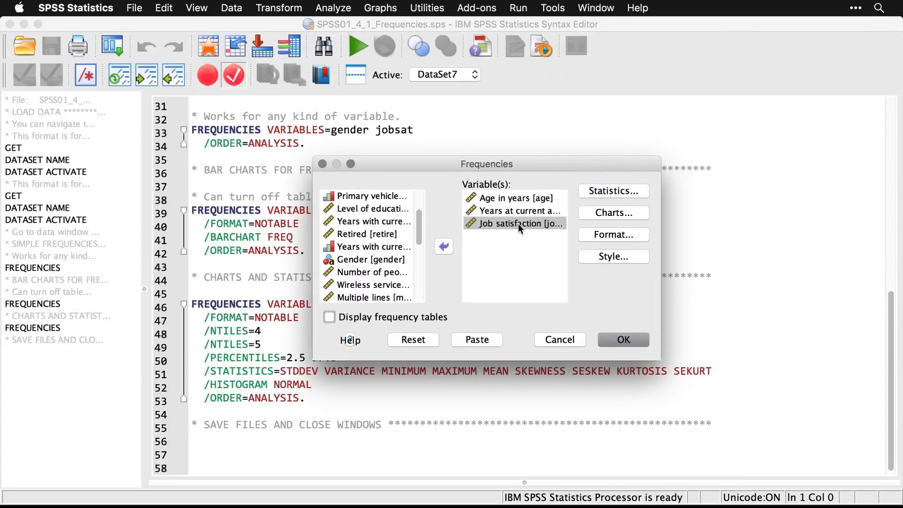
left_click(628, 213)
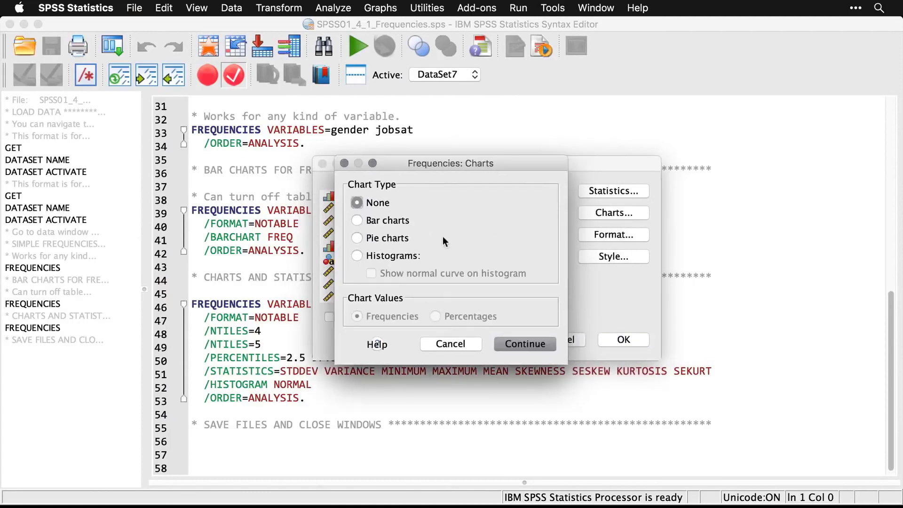
left_click(357, 255)
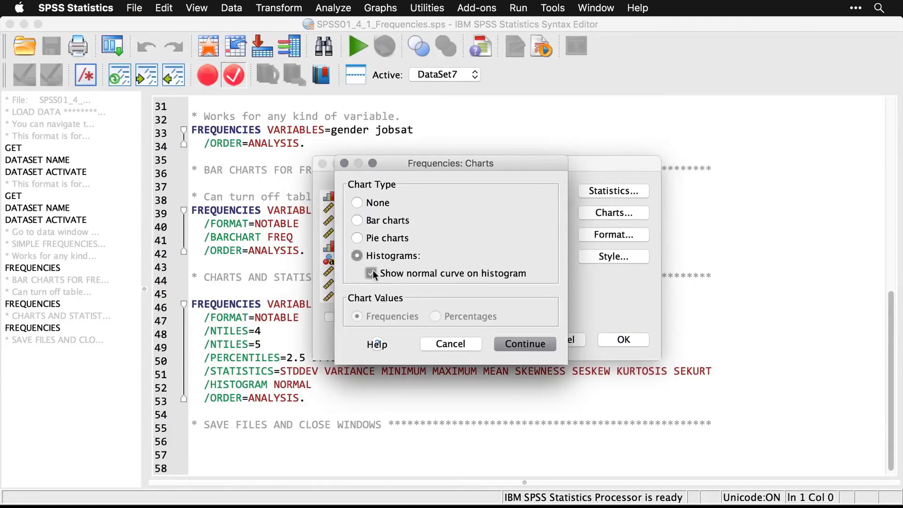
left_click(521, 345)
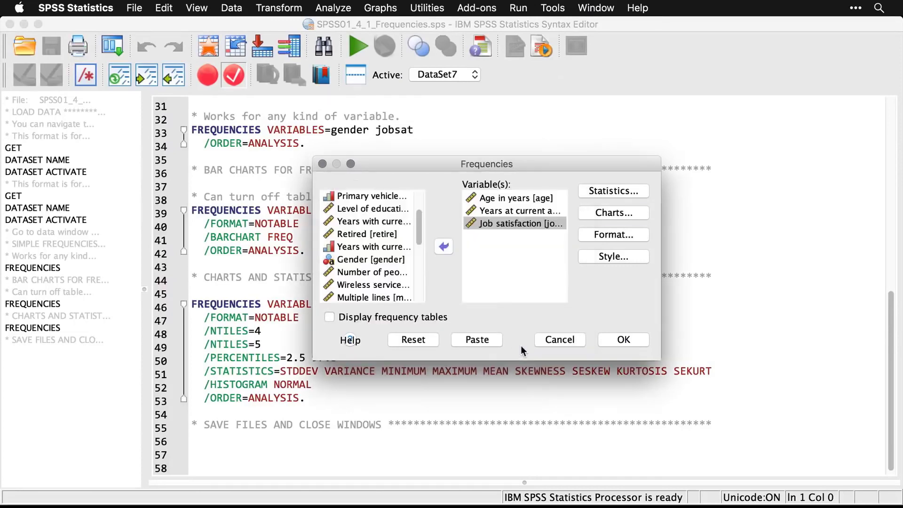
left_click(622, 344)
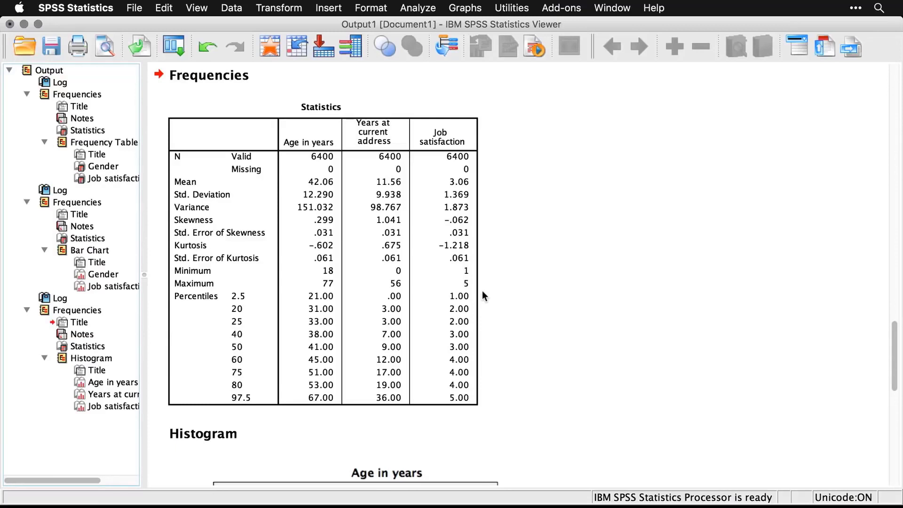
Examine the Frequencies statistics table and the histograms for age, years at current address and job satisfaction
left_click(413, 315)
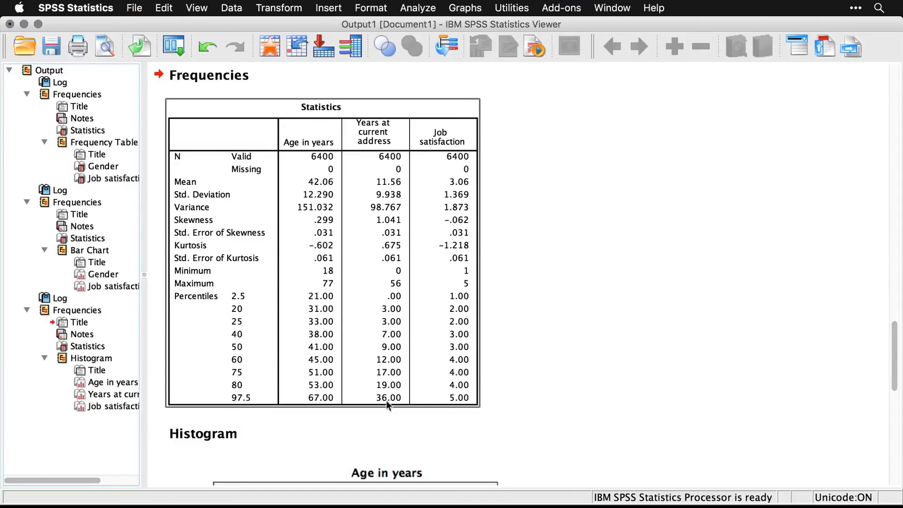
left_click(628, 422)
scroll(628, 422, "down", 6)
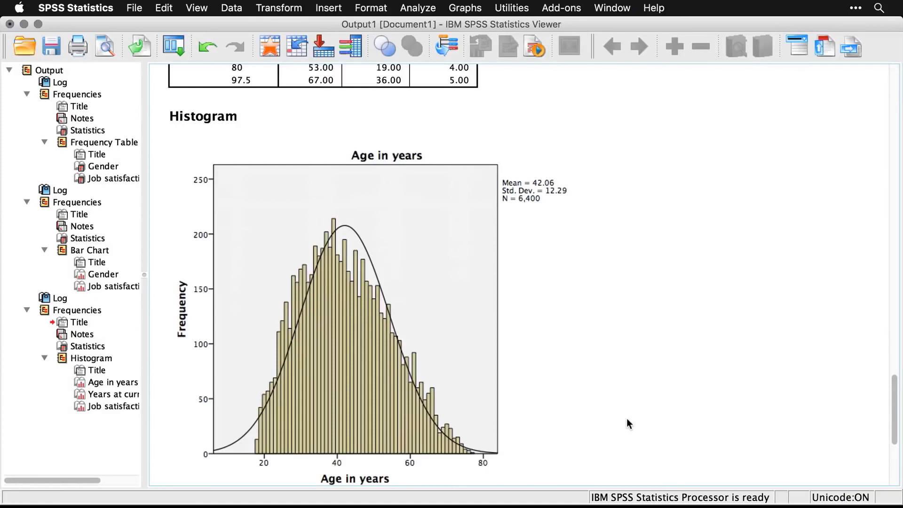
scroll(627, 418, "down", 10)
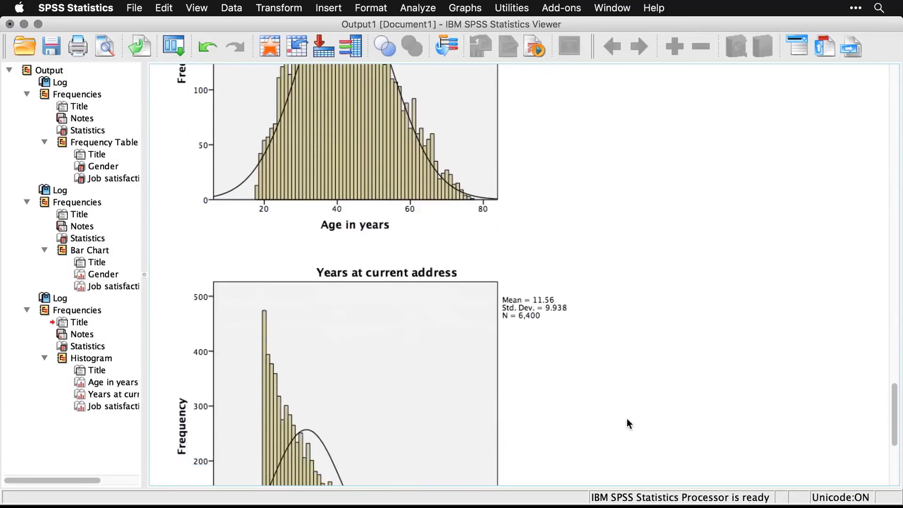
scroll(626, 418, "down", 3)
scroll(626, 419, "down", 2)
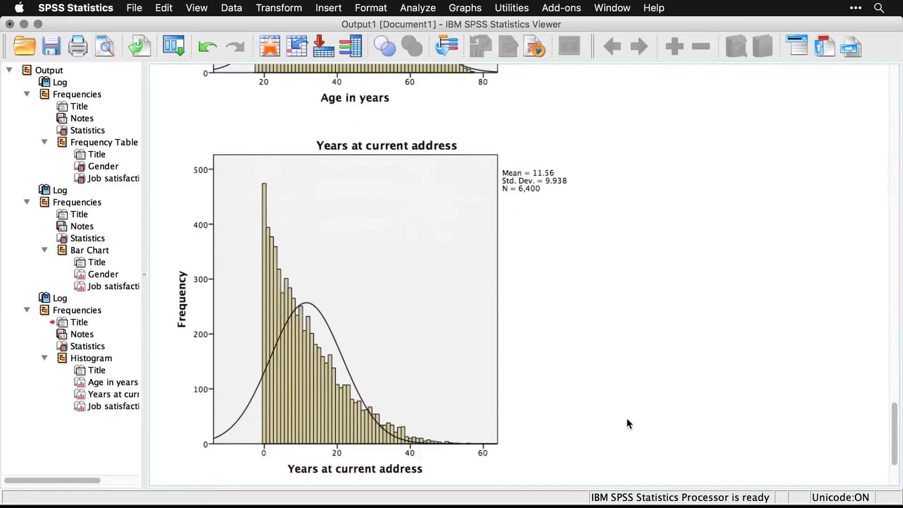
scroll(627, 419, "down", 12)
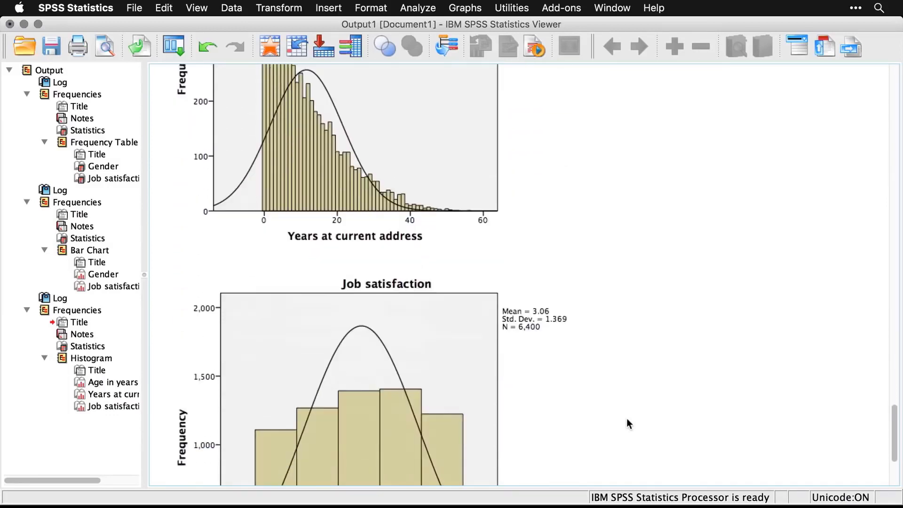
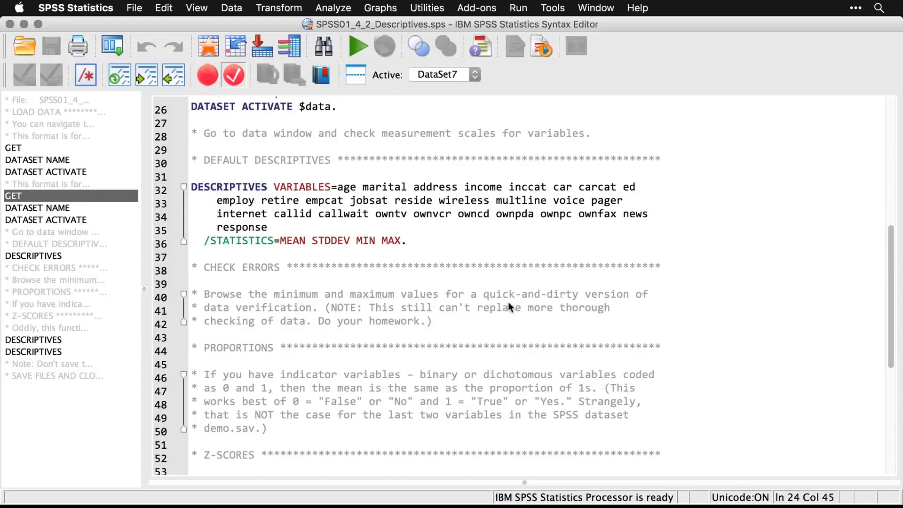
Run a default Descriptives analysis on all available variables
left_click(341, 8)
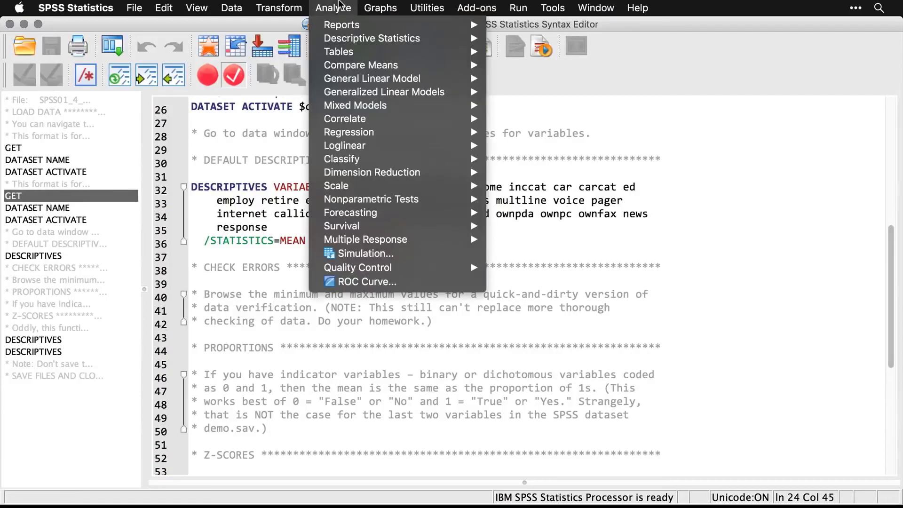
mouse_move(346, 39)
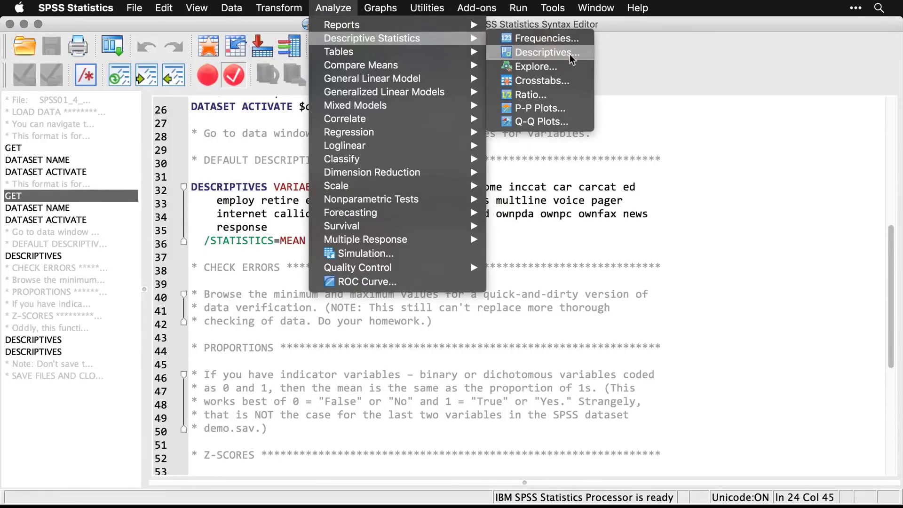
left_click(546, 52)
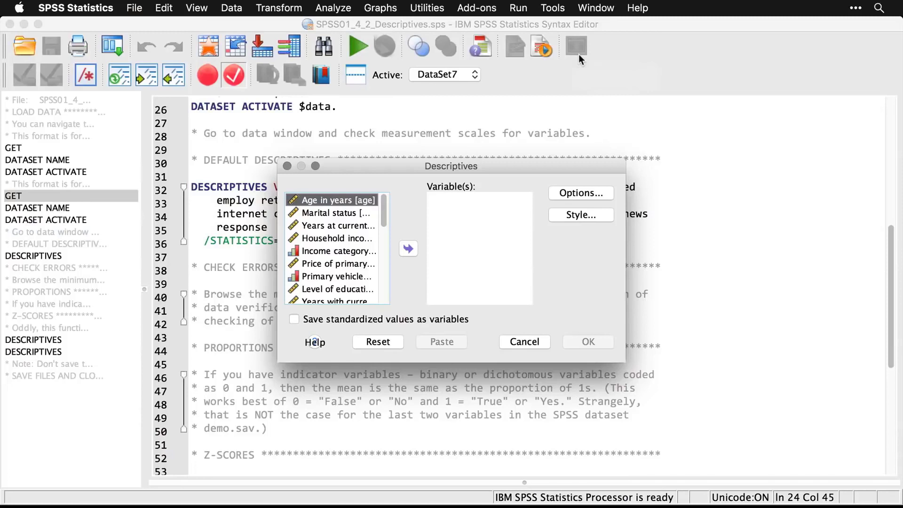
scroll(386, 296, "down", 3)
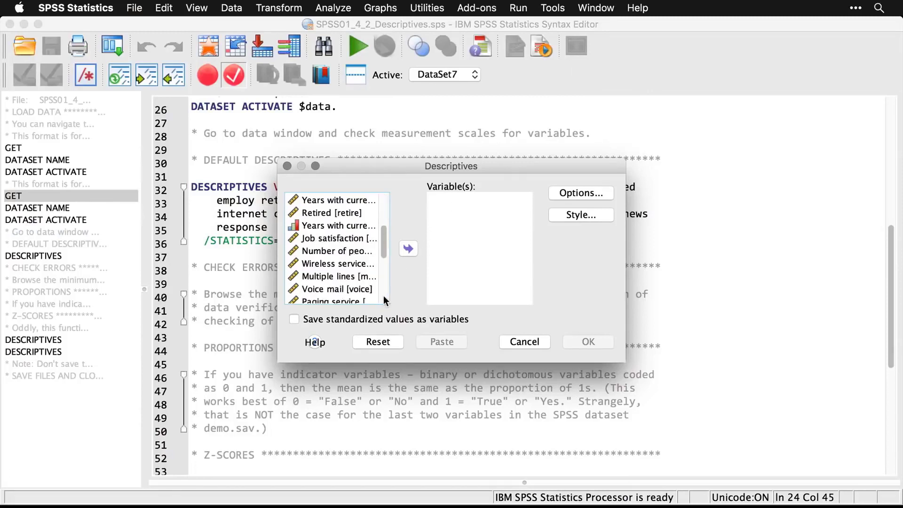
scroll(383, 300, "down", 3)
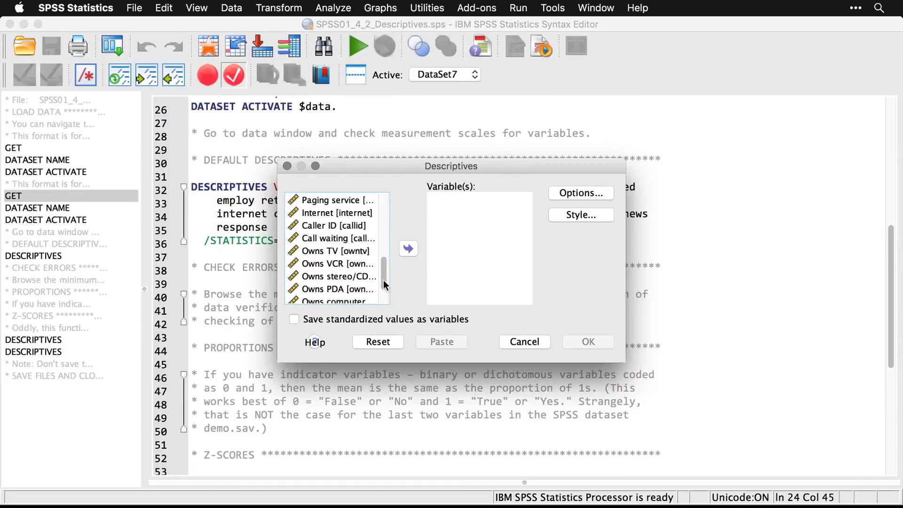
scroll(383, 280, "down", 2)
left_click(338, 284)
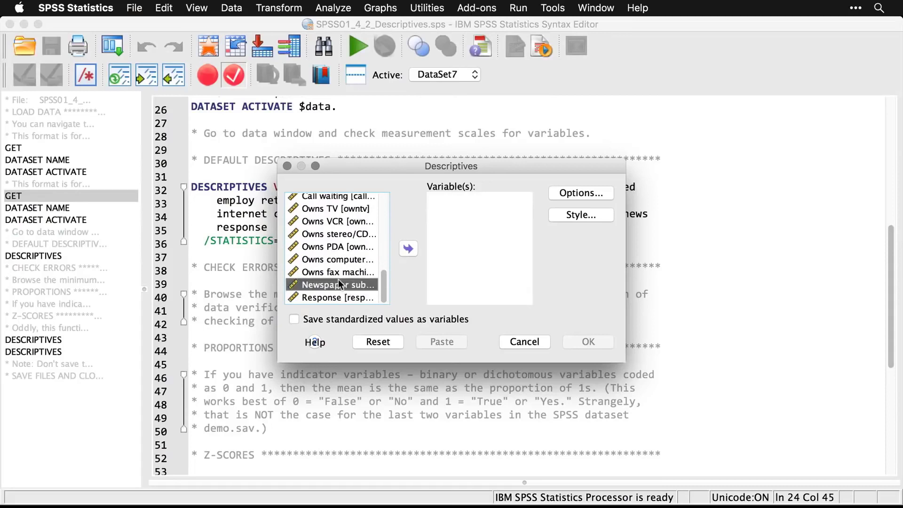
key("super+a")
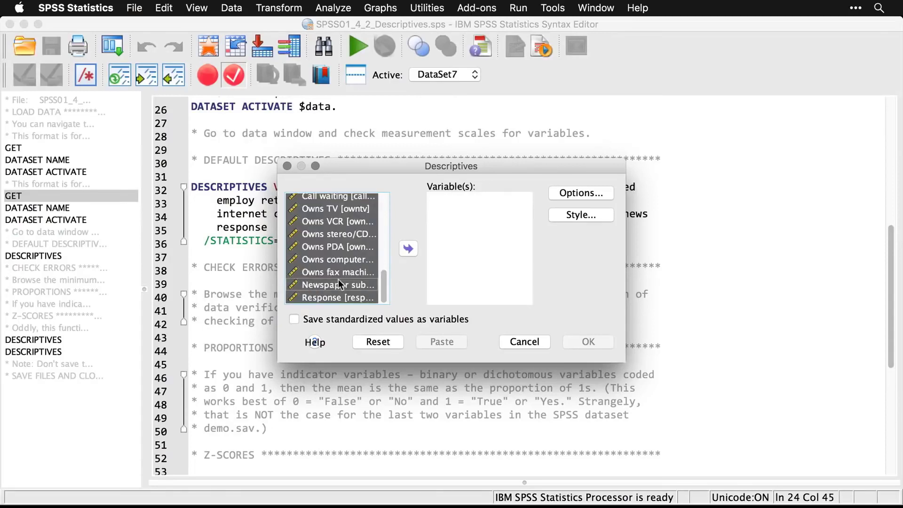
left_click(410, 251)
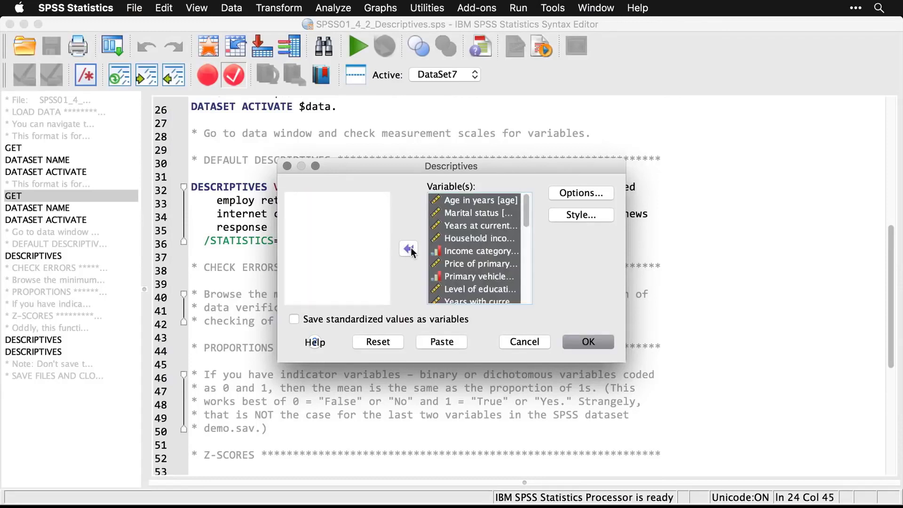
left_click(594, 347)
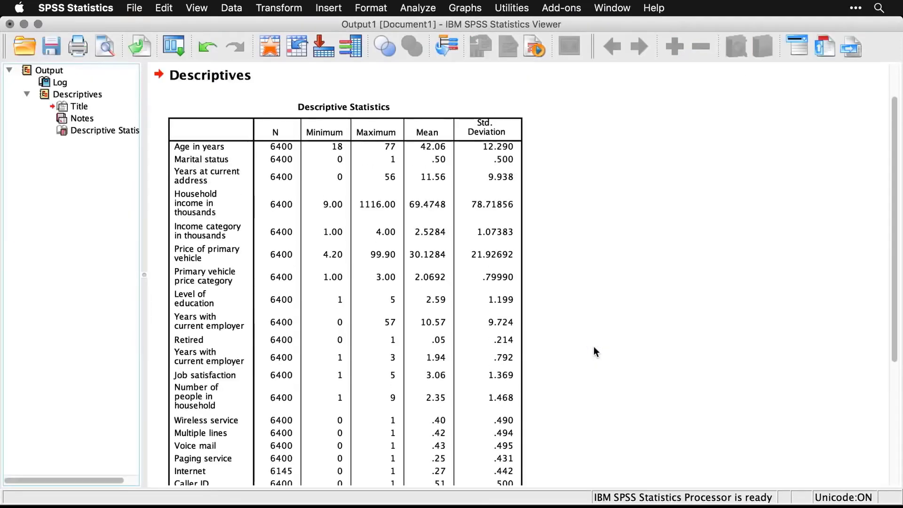
Review the Descriptive Statistics table, checking each variable's N, minimum, maximum, mean and standard deviation
scroll(594, 346, "down", 8)
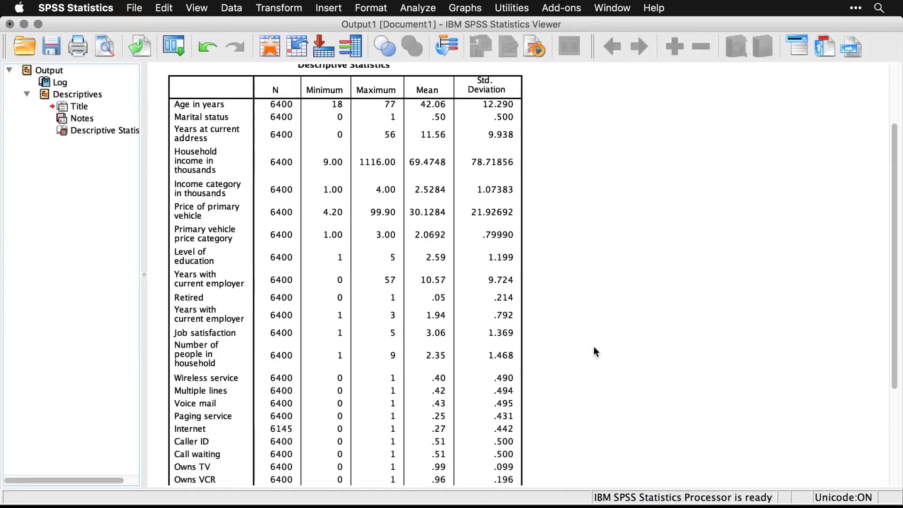
scroll(594, 347, "up", 6)
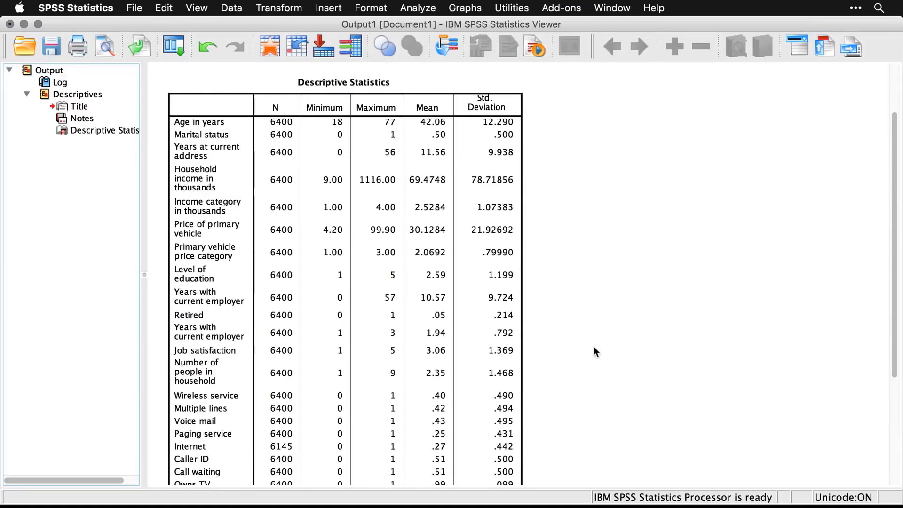
left_click(407, 452)
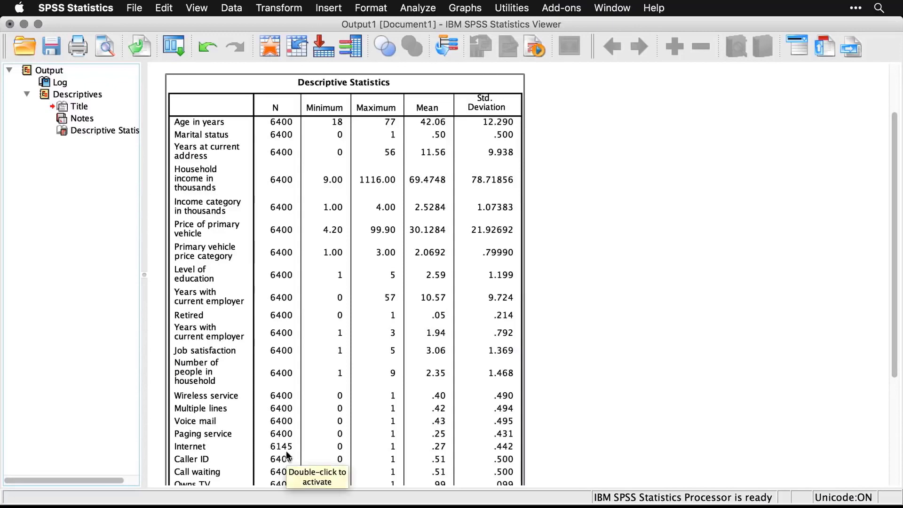
scroll(288, 455, "down", 4)
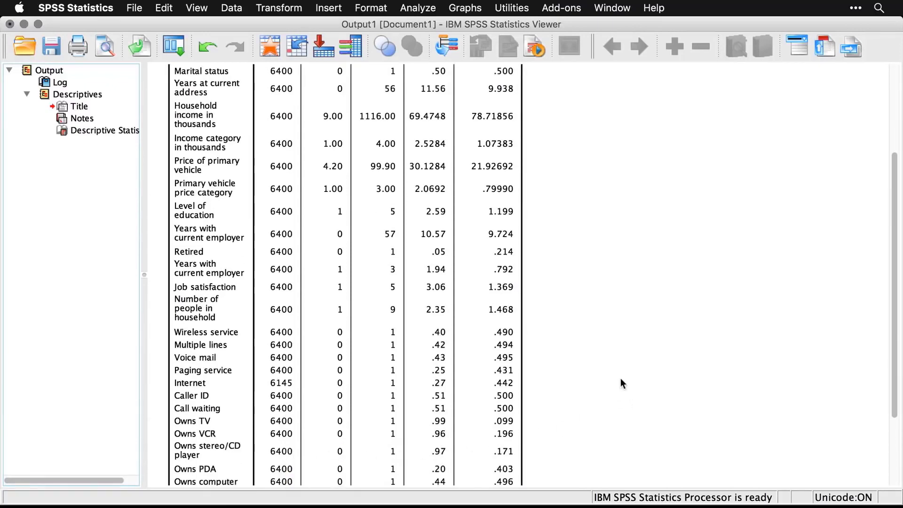
scroll(620, 379, "up", 8)
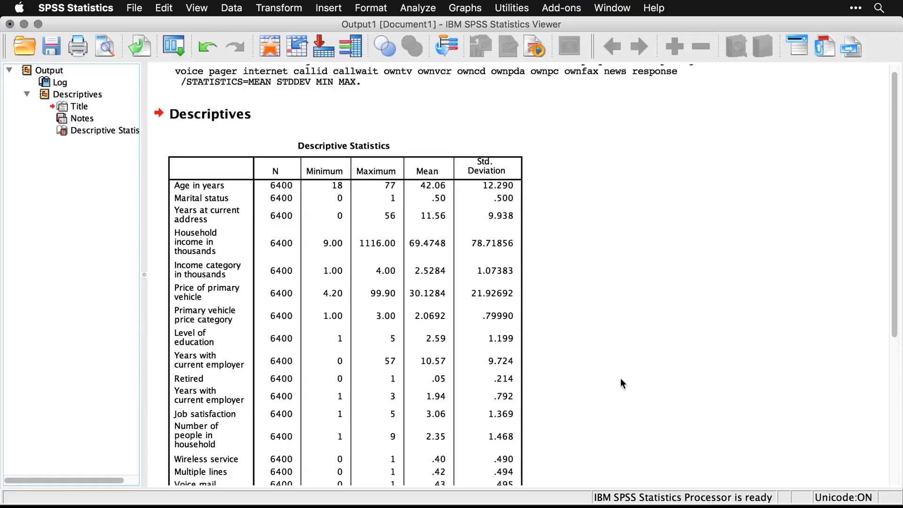
scroll(621, 380, "down", 3)
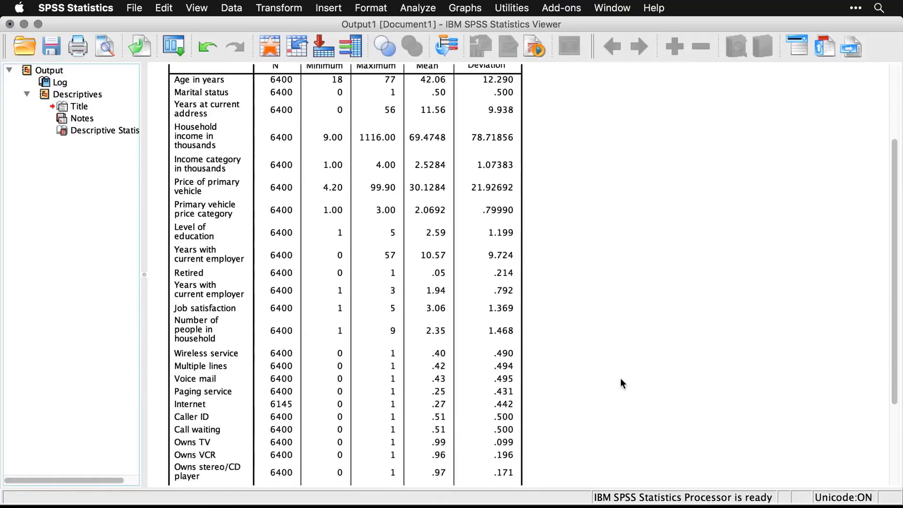
scroll(621, 382, "down", 3)
scroll(621, 383, "up", 2)
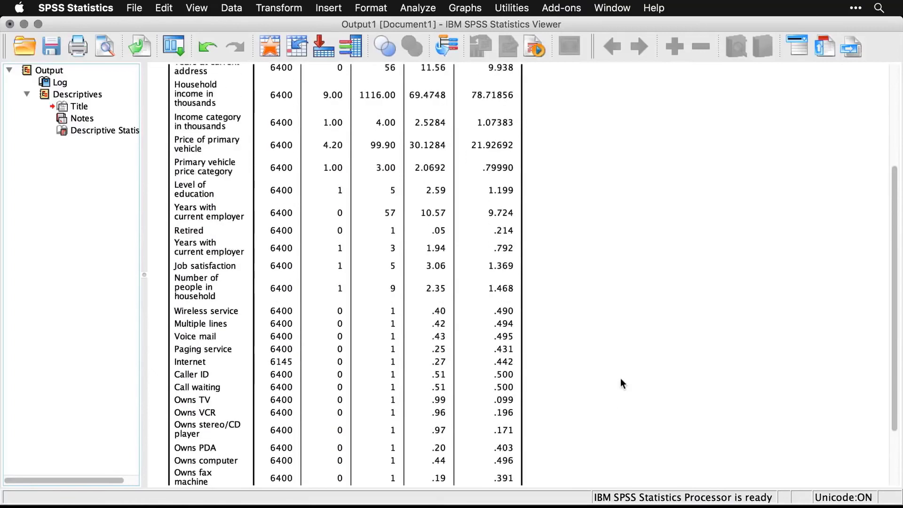
scroll(620, 384, "up", 4)
scroll(621, 380, "down", 4)
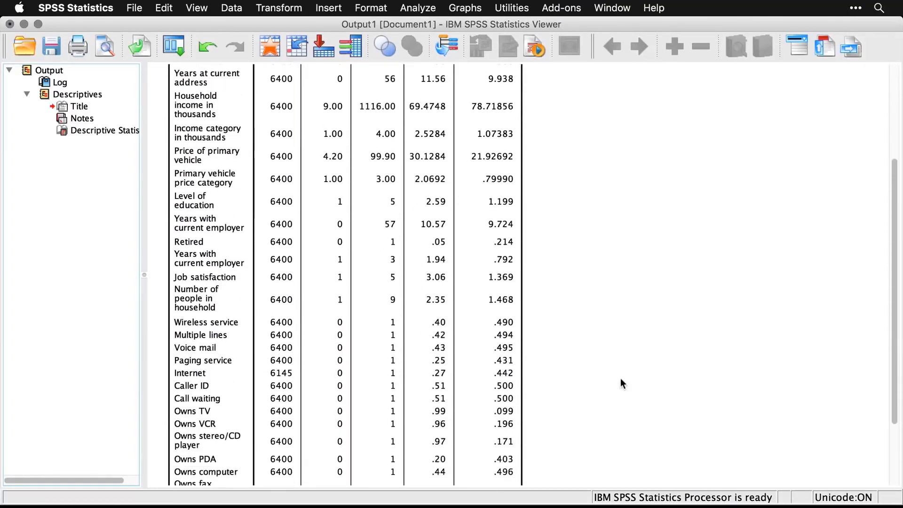
Switch to the Descriptives syntax file and read the PROPORTIONS comment about indicator variables
key("super+grave")
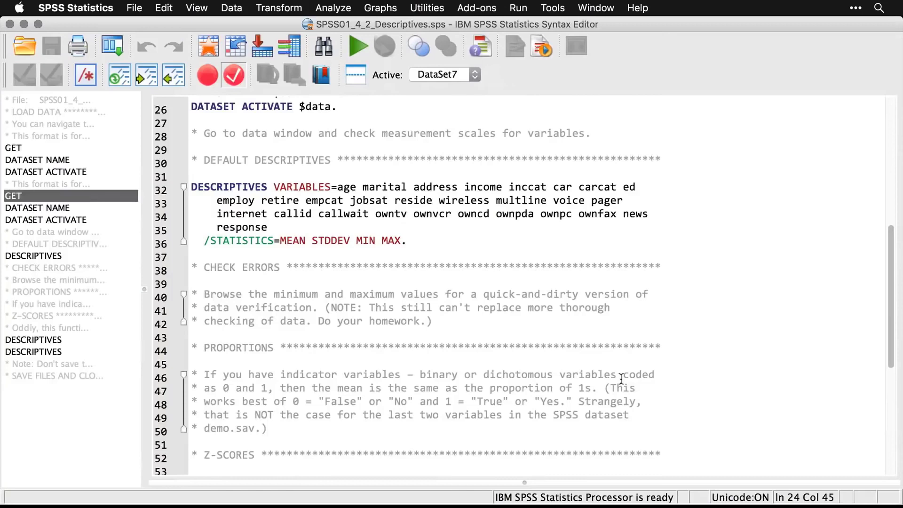
scroll(621, 379, "down", 1)
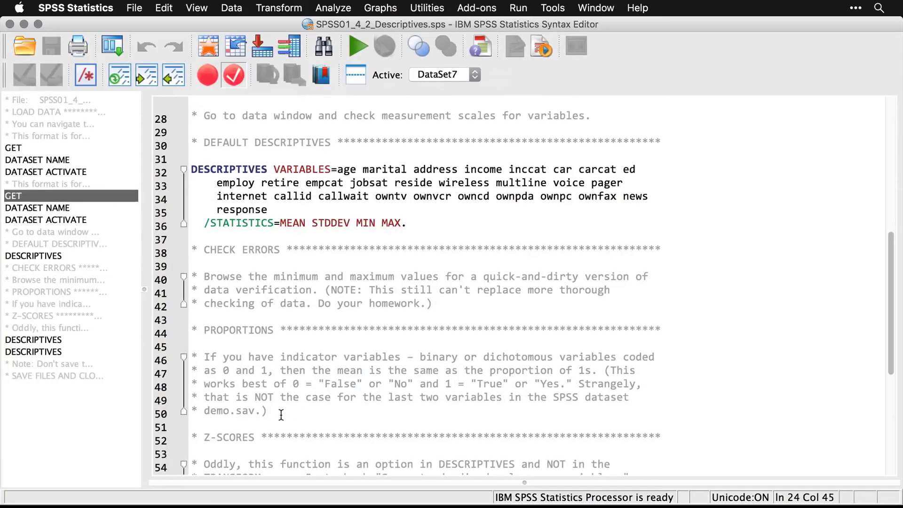
left_click_drag(280, 415, 187, 351)
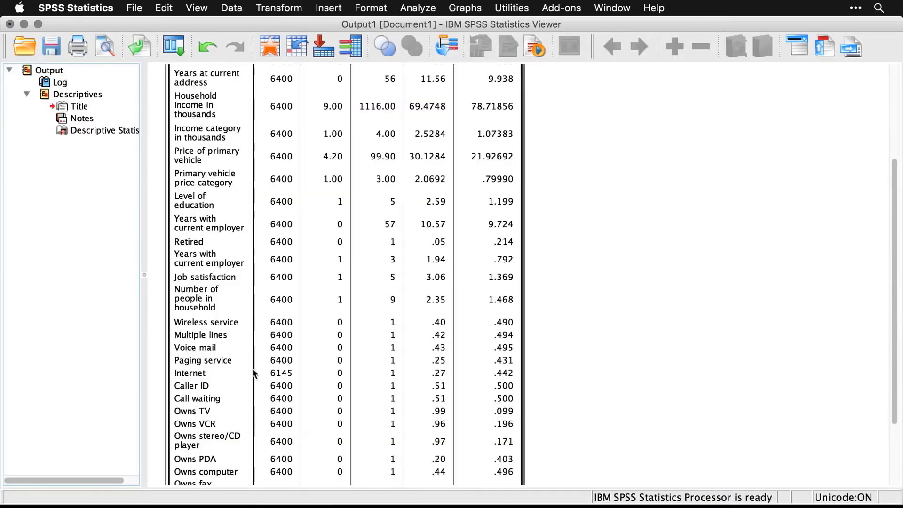
Examine the means of the 0/1 indicator variables in the lower part of the Descriptive Statistics table
scroll(234, 347, "down", 5)
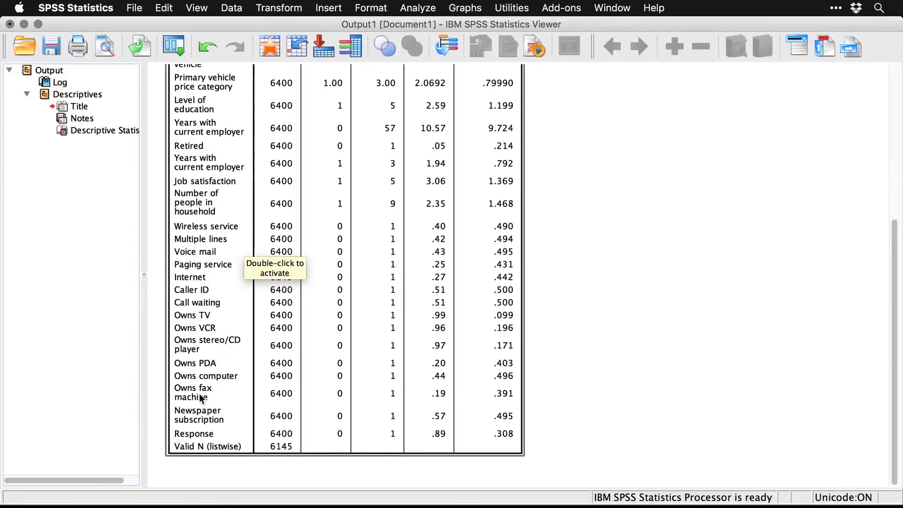
left_click(595, 395)
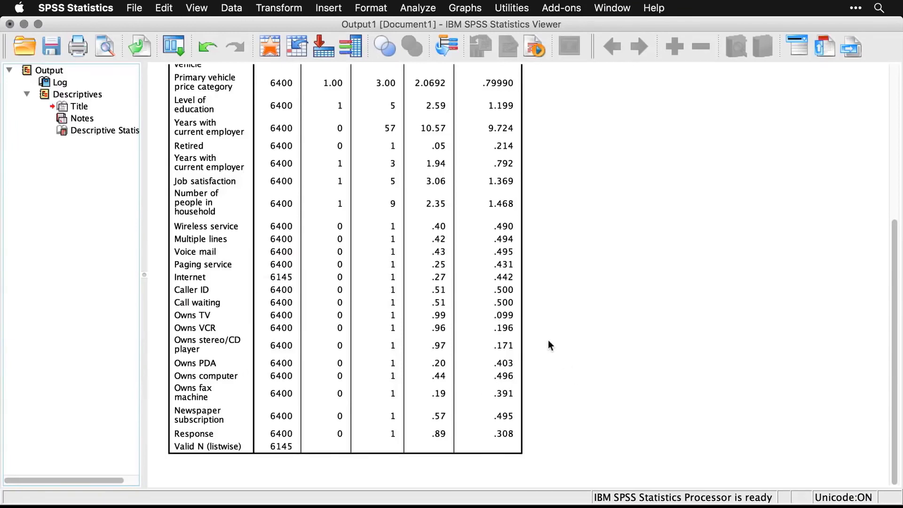
left_click(503, 325)
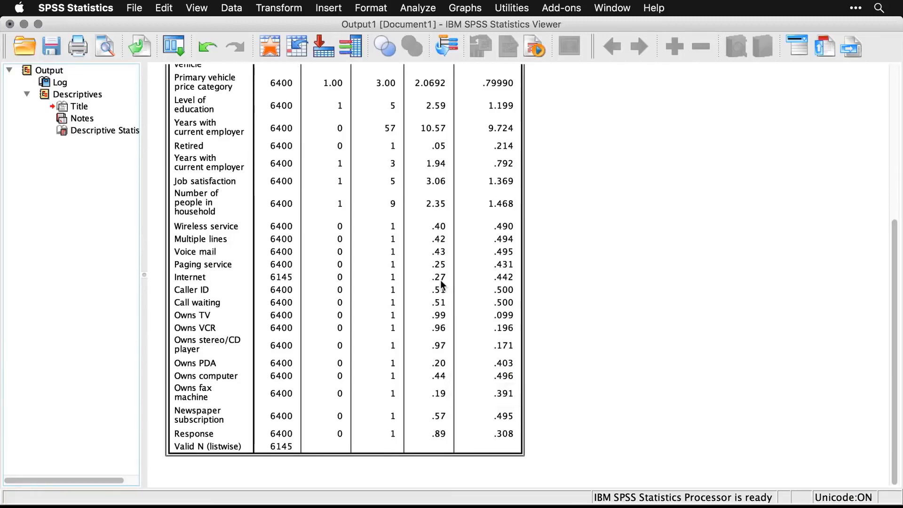
left_click(606, 363)
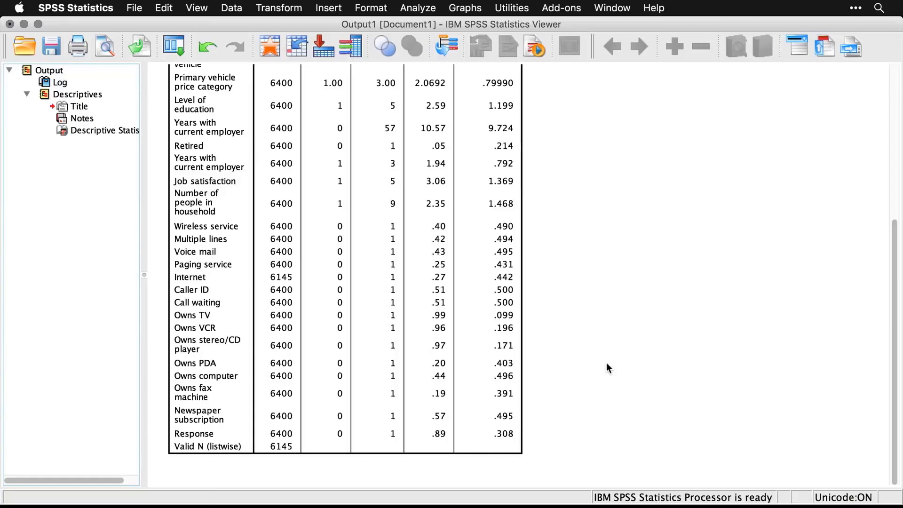
Switch to the Descriptives syntax file, read its Z-SCORES comment and look through the available Transform commands
key("super+grave")
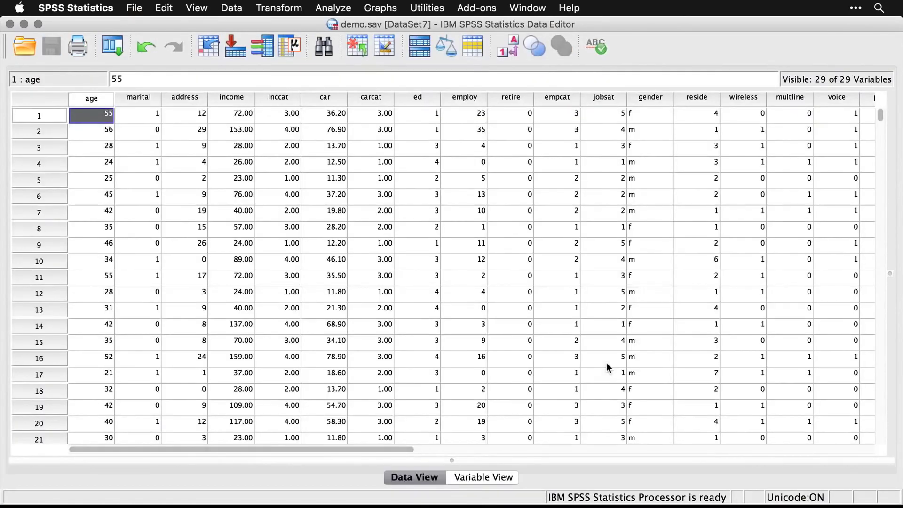
key("super+grave")
scroll(607, 365, "down", 3)
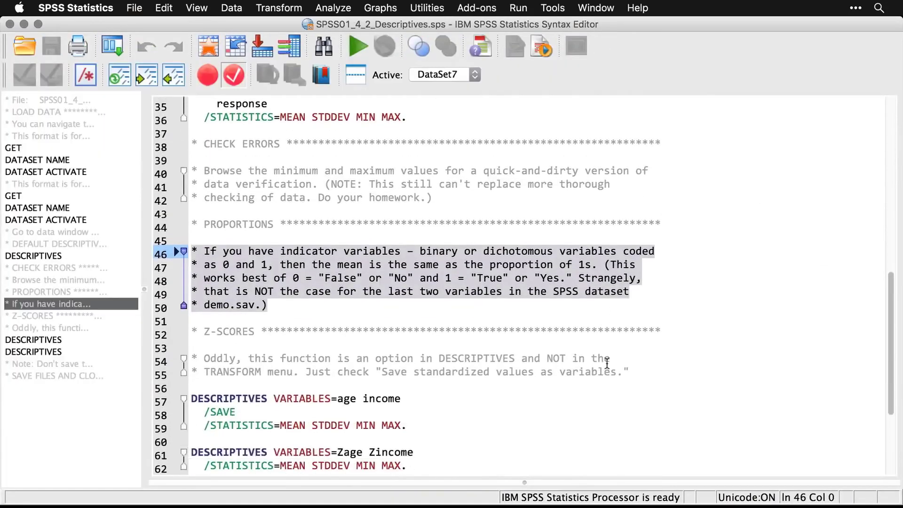
left_click(639, 368)
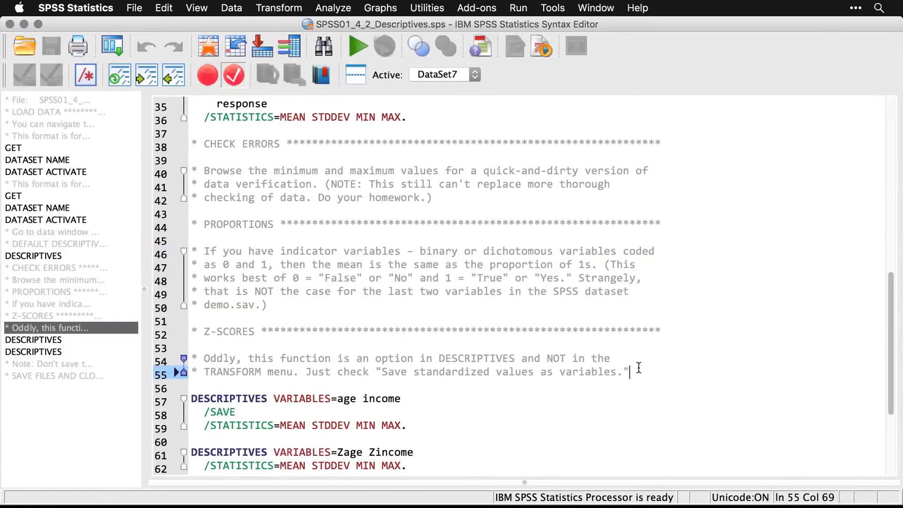
scroll(639, 368, "down", 4)
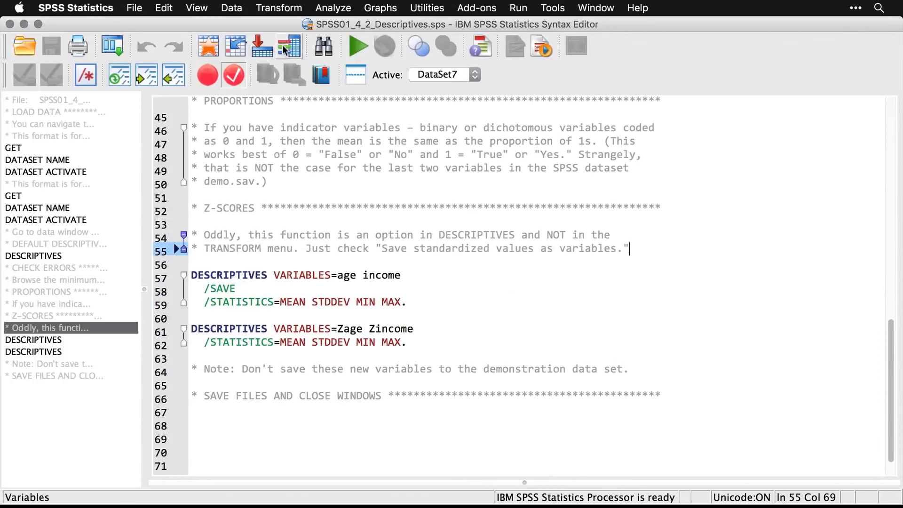
left_click(292, 6)
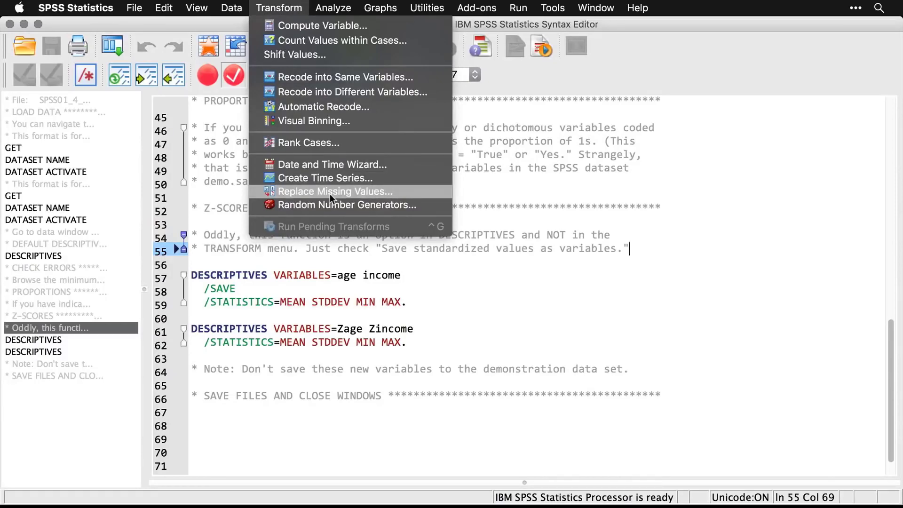
Reset Descriptives and run it on Age in years and Household income, saving standardized values as variables
mouse_move(347, 8)
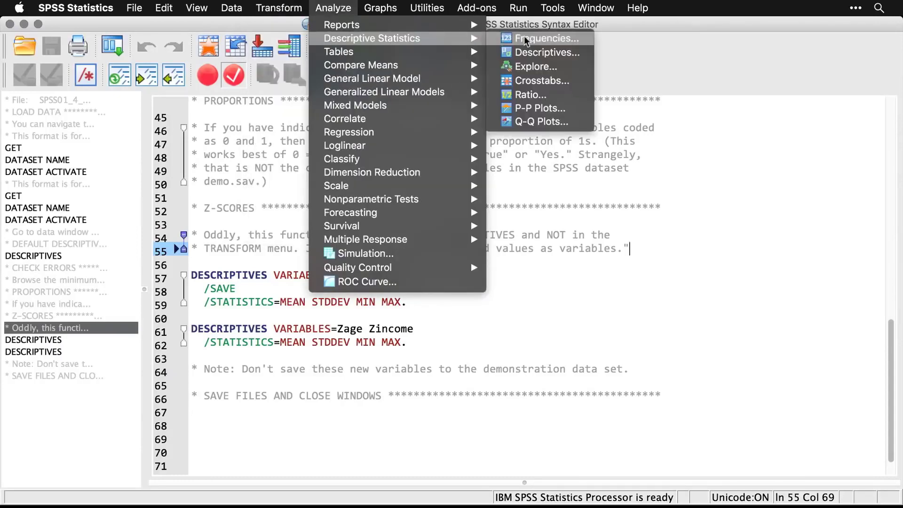
left_click(545, 53)
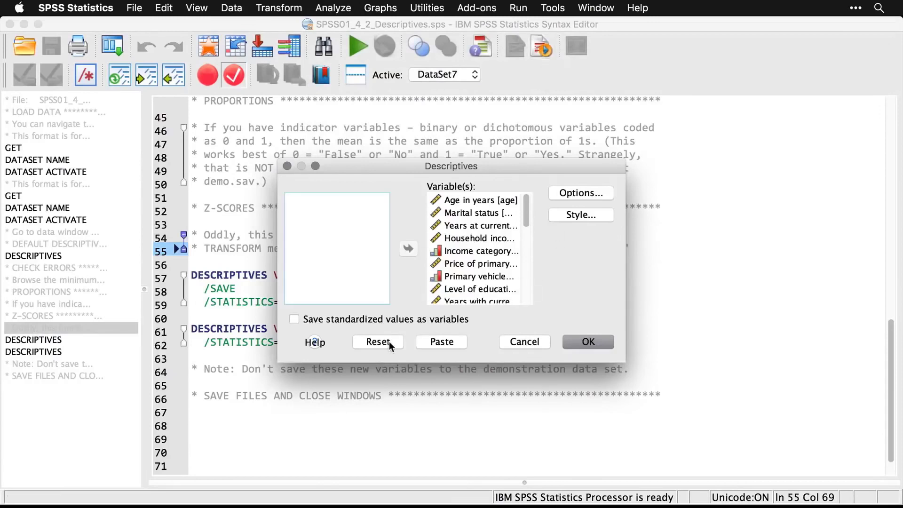
left_click(388, 341)
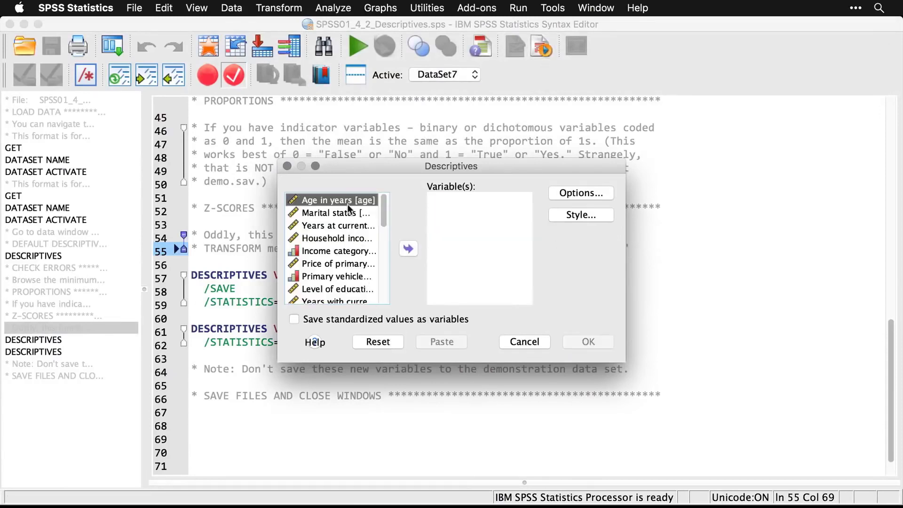
left_click(408, 249)
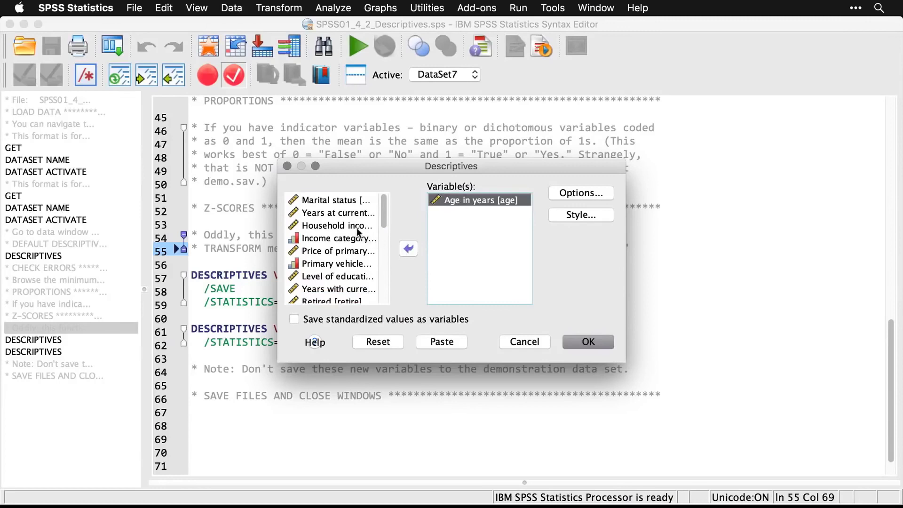
left_click(348, 225)
left_click(409, 249)
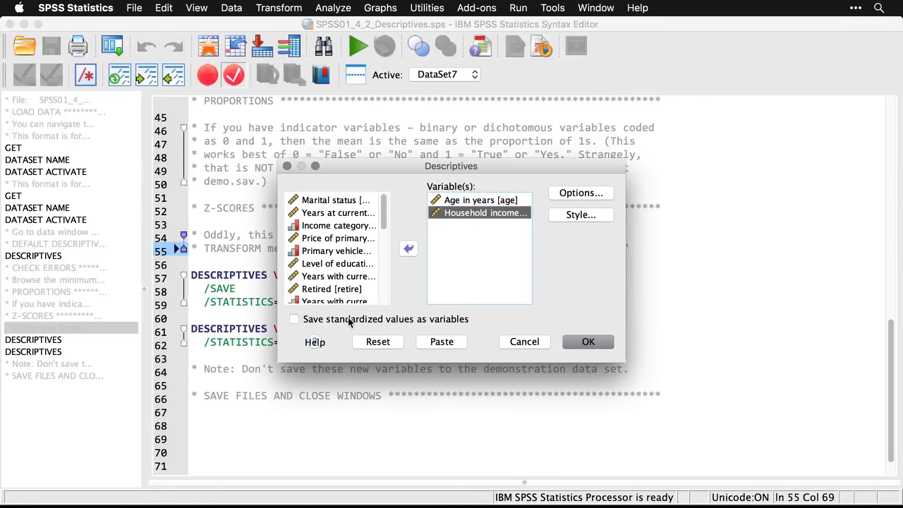
left_click(294, 319)
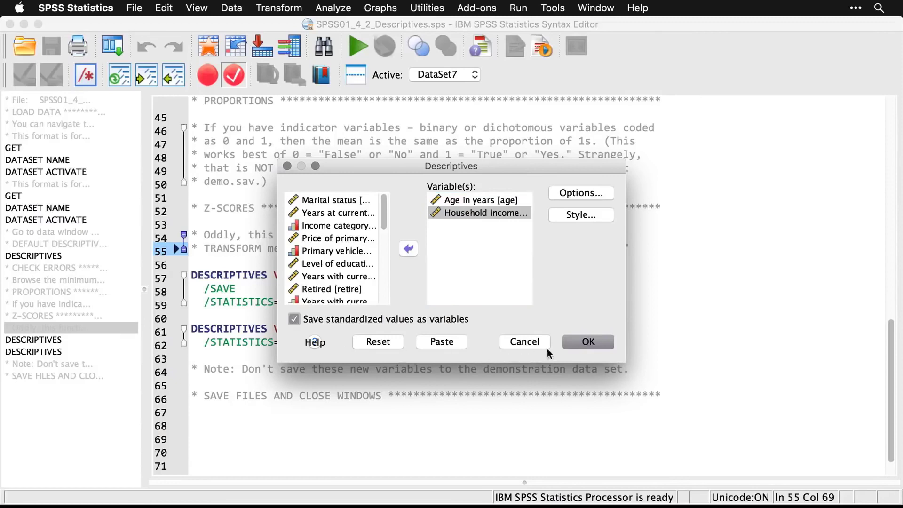
left_click(590, 342)
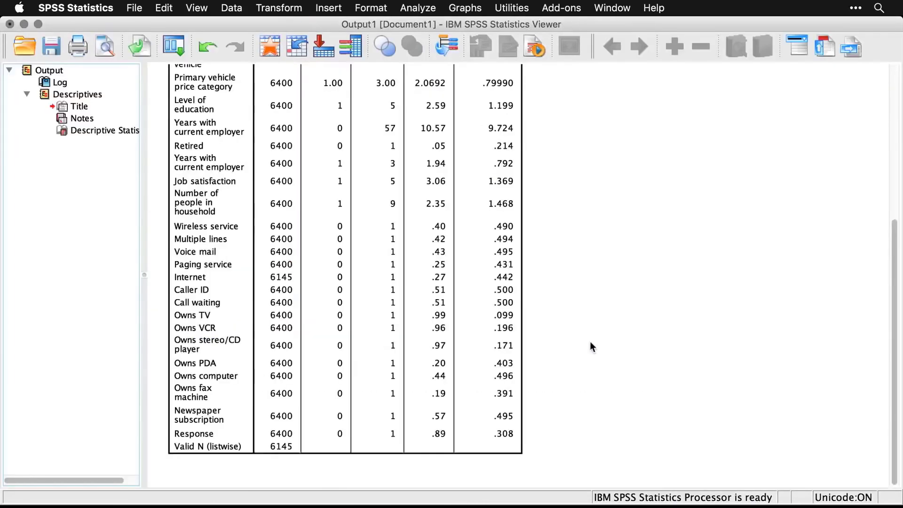
Review the age and income statistics, and inspect the Zage and Zincome columns at the end of the demo.sav data
scroll(590, 341, "down", 2)
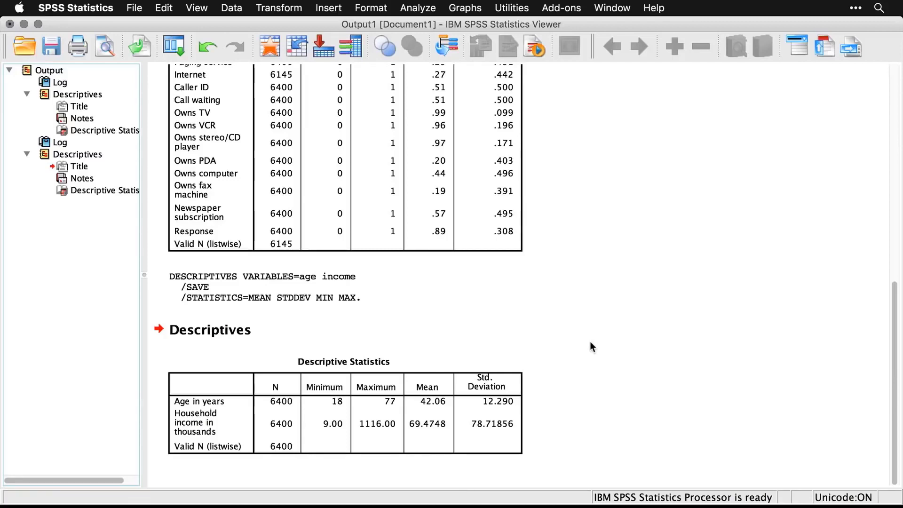
key("super+grave")
key("super+grave")
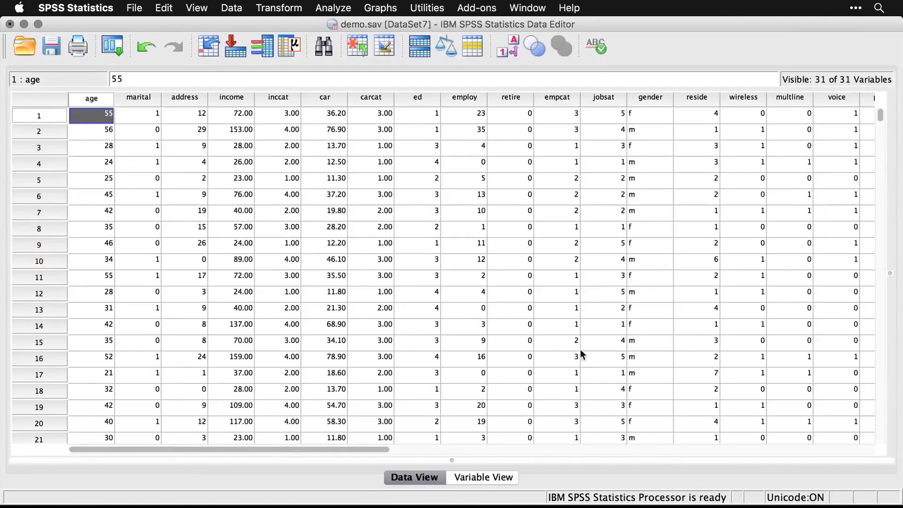
left_click_drag(368, 449, 740, 452)
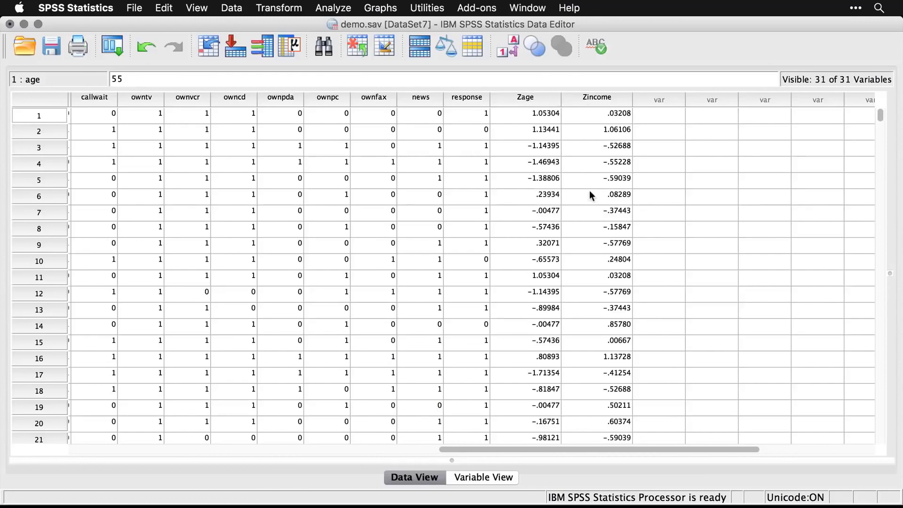
scroll(590, 192, "down", 11)
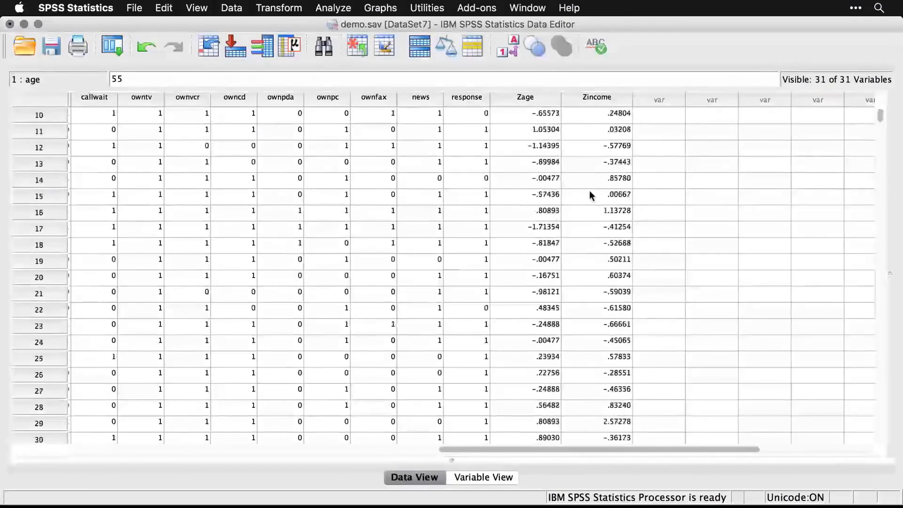
scroll(591, 195, "down", 3)
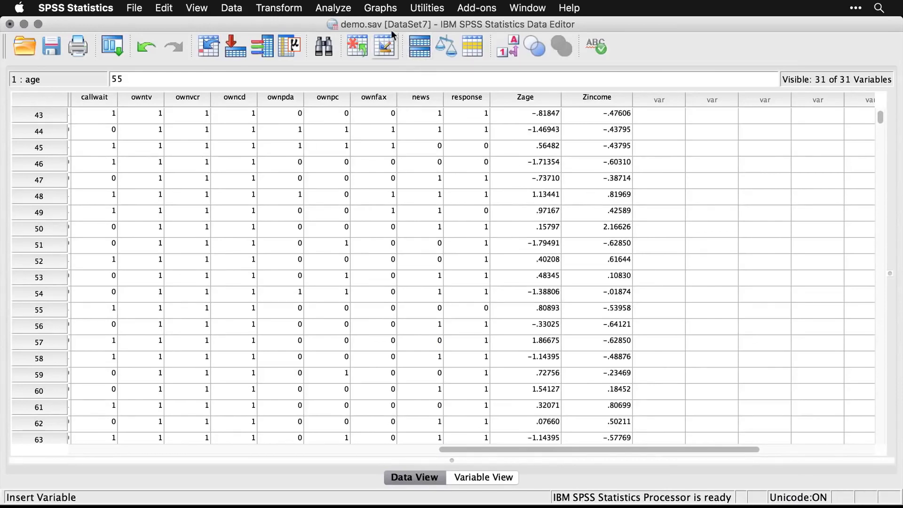
Reset Descriptives and run it on only the two Zscore variables, for age and household income
left_click(344, 8)
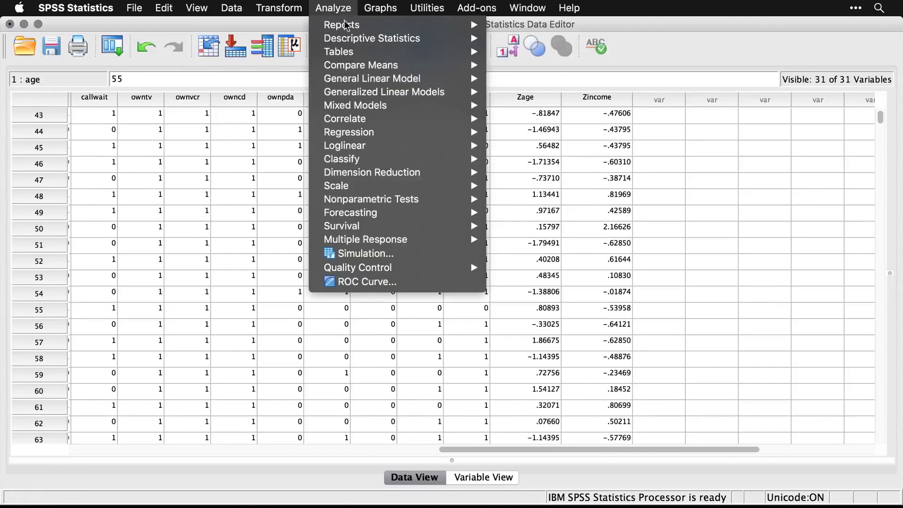
mouse_move(346, 38)
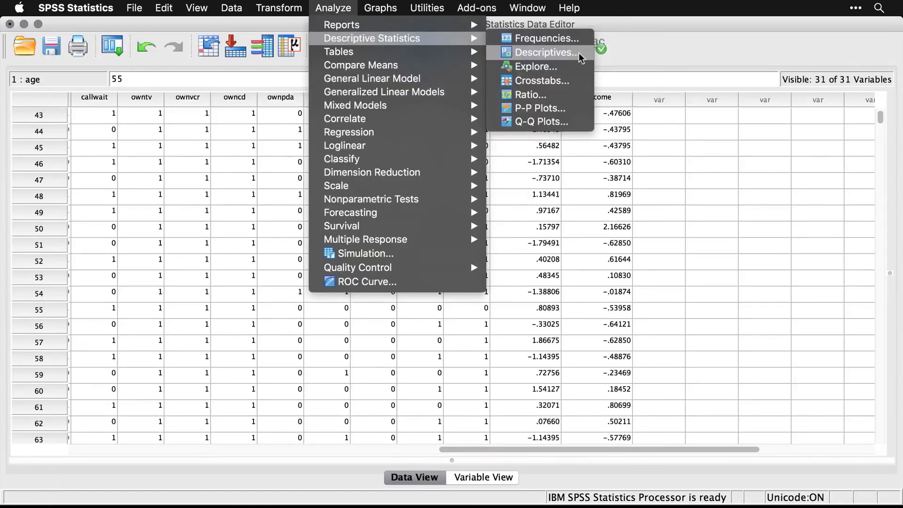
left_click(545, 52)
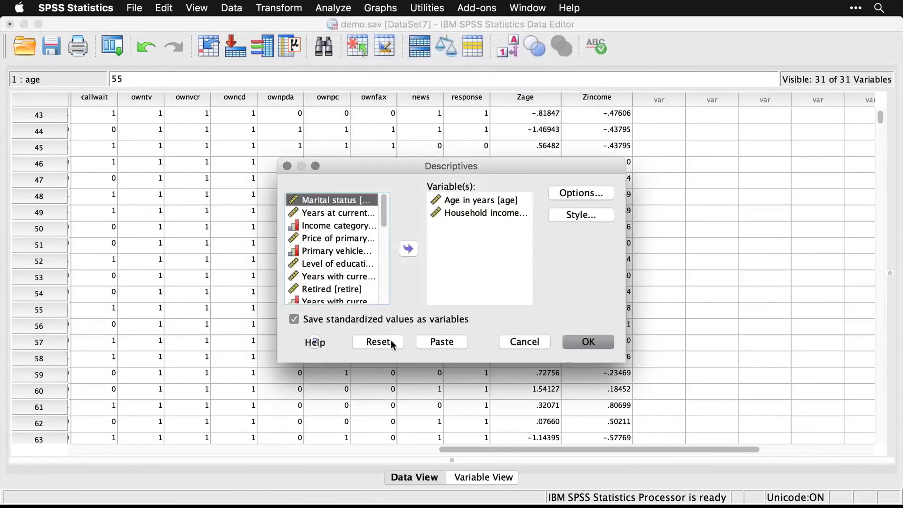
left_click(383, 341)
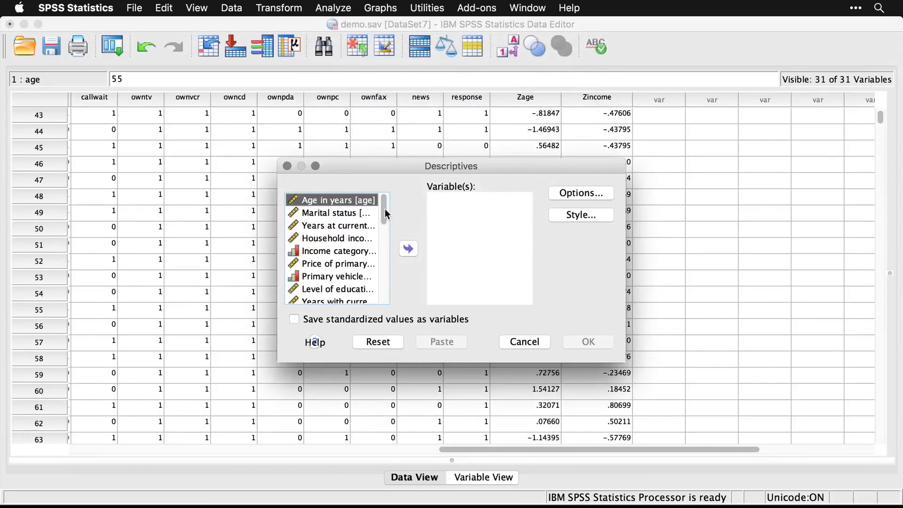
left_click_drag(385, 209, 389, 317)
left_click(337, 285)
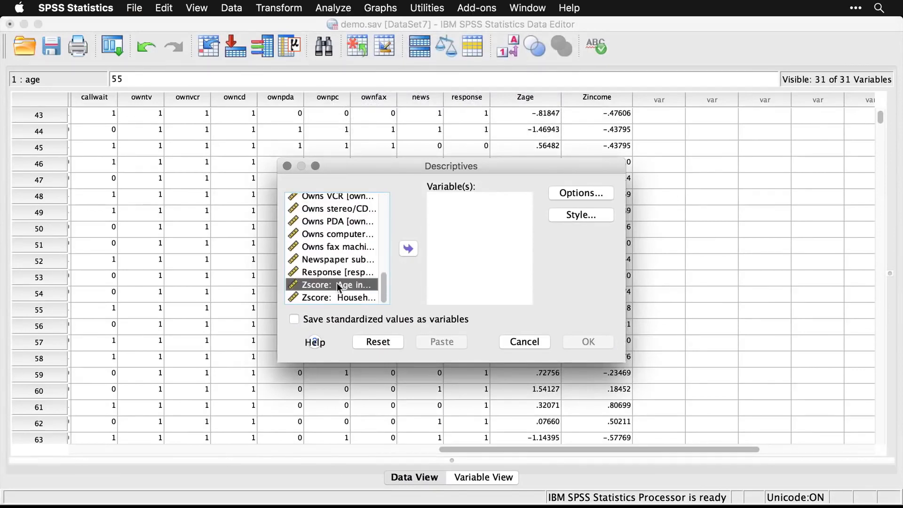
left_click(330, 298, "shift")
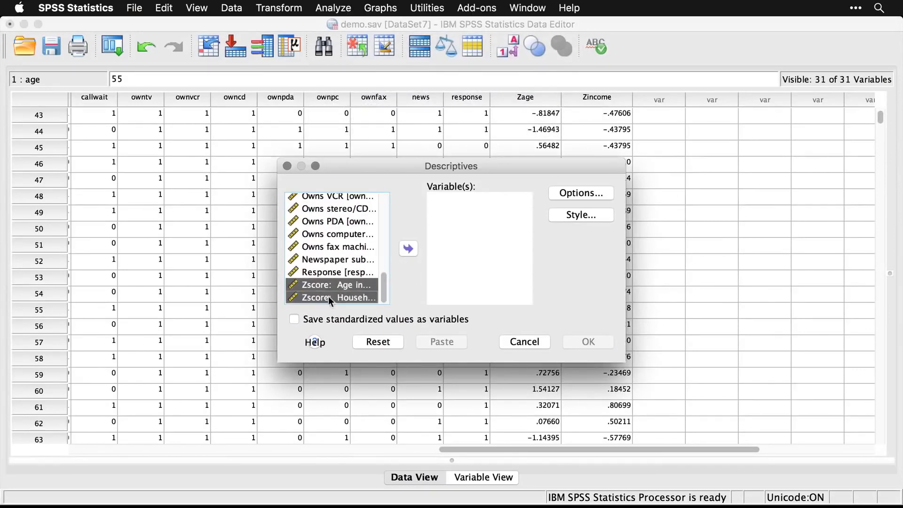
left_click(409, 247)
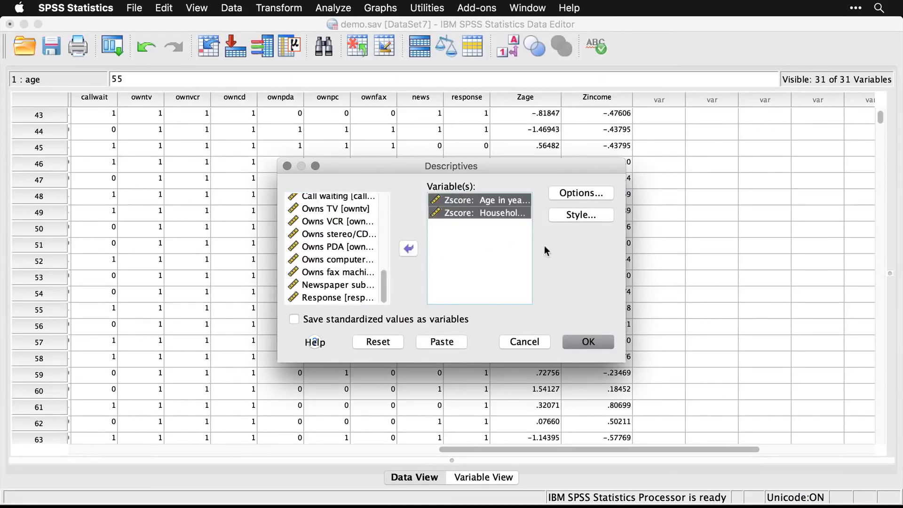
left_click(588, 342)
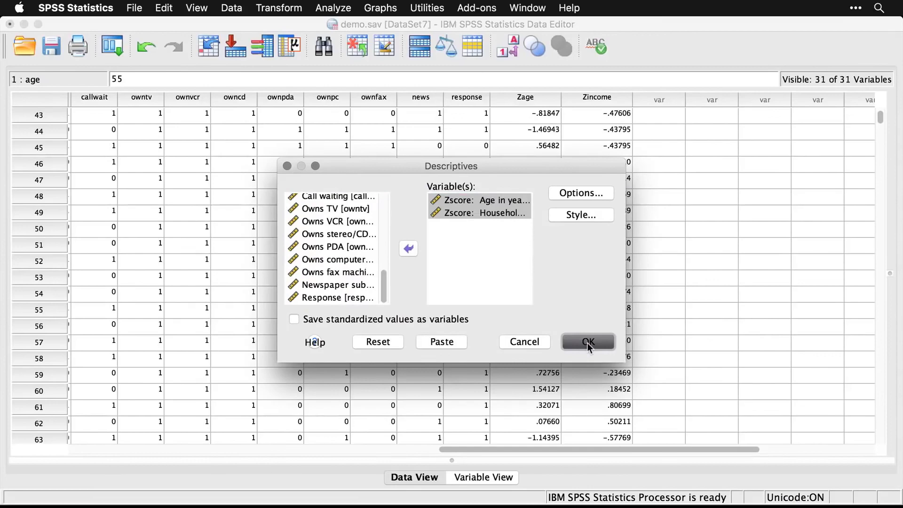
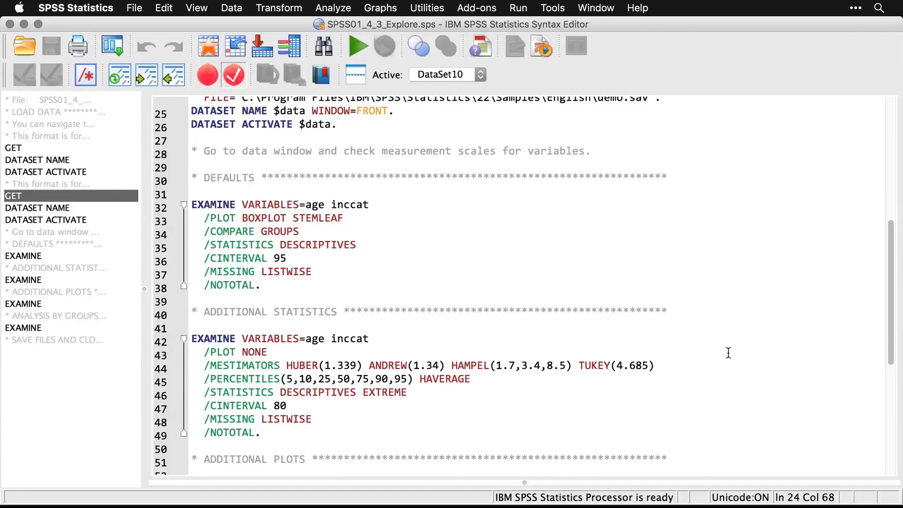
Run a default Explore analysis with Age in years and Income category in thousands as dependent variables, displaying both statistics and plots
left_click(340, 6)
mouse_move(349, 39)
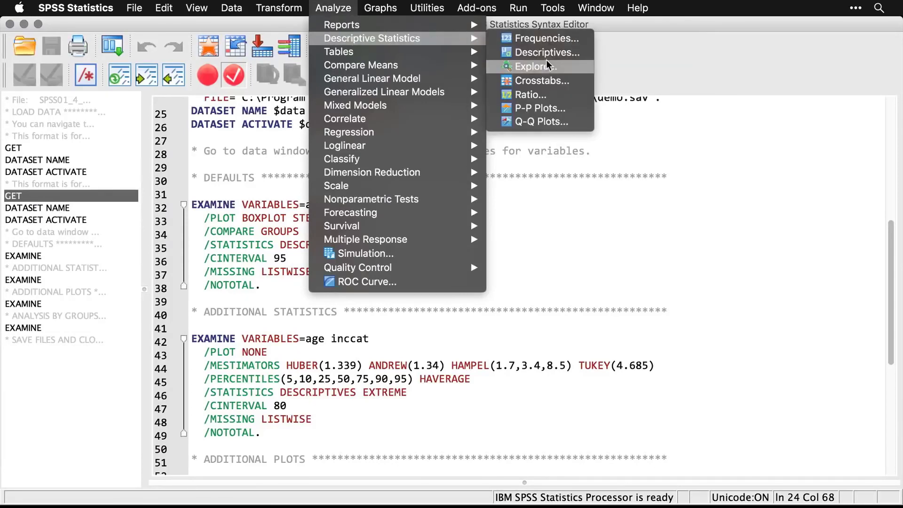
left_click(567, 70)
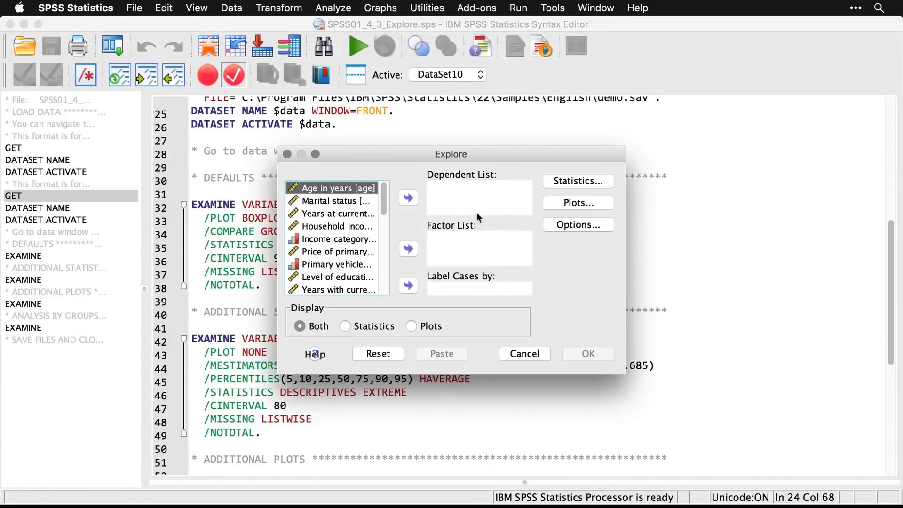
left_click(408, 199)
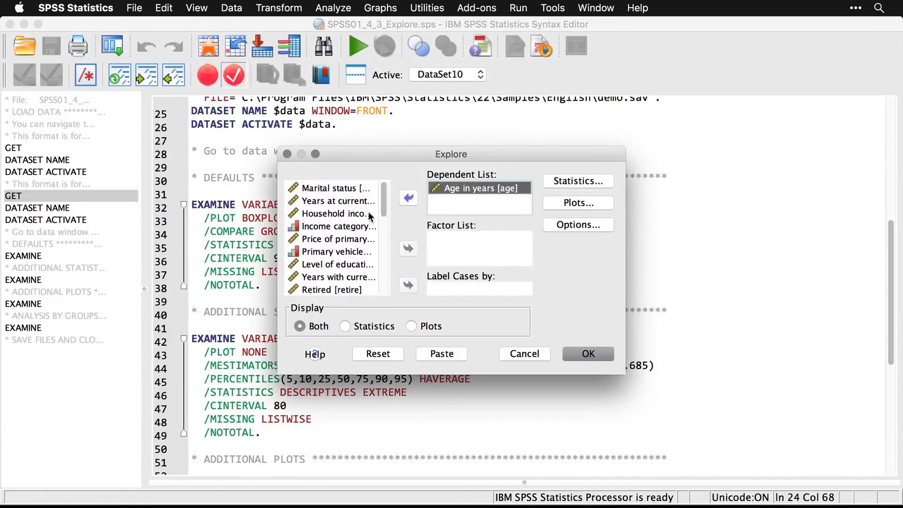
left_click(343, 227)
left_click(408, 199)
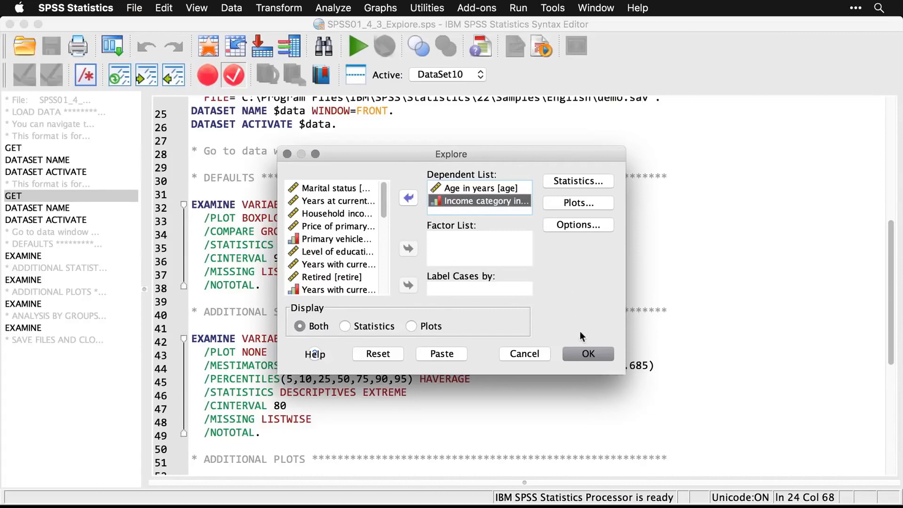
left_click(594, 356)
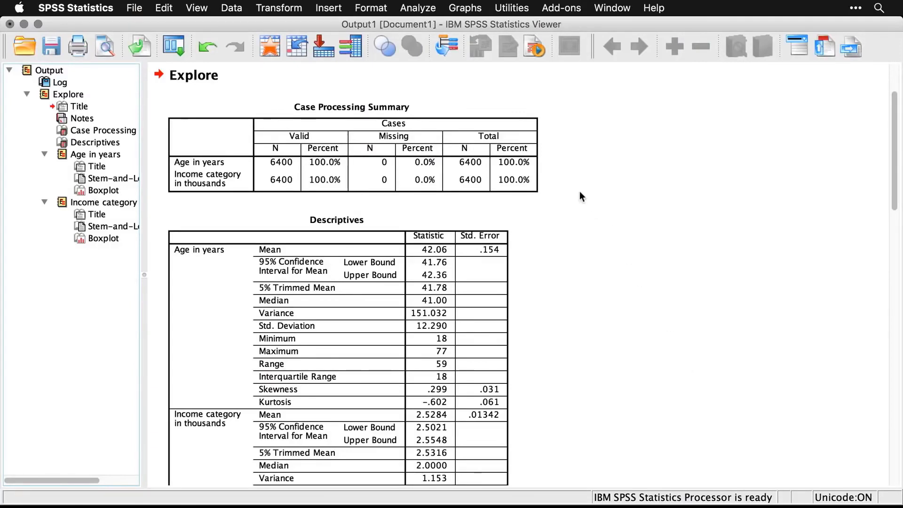
Examine the Explore Descriptives table for age and income category, including confidence intervals, trimmed mean, skewness and kurtosis
scroll(580, 192, "down", 3)
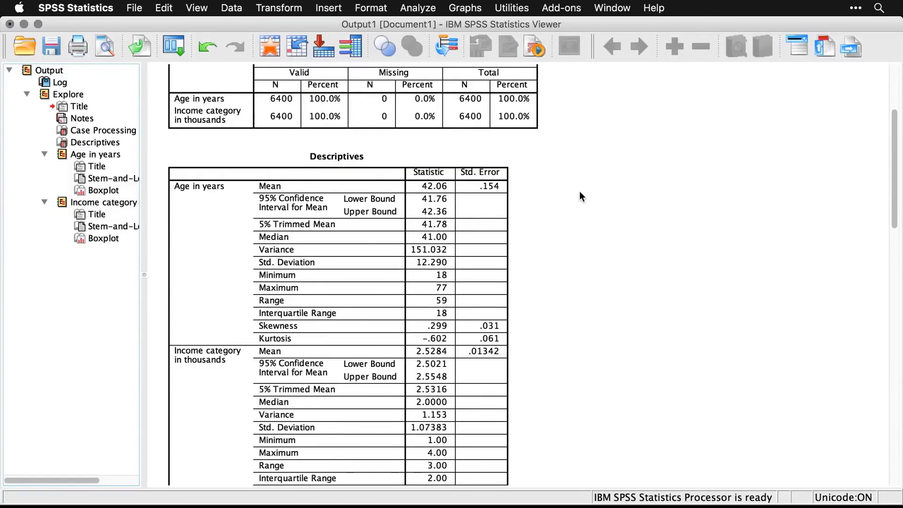
left_click(515, 196)
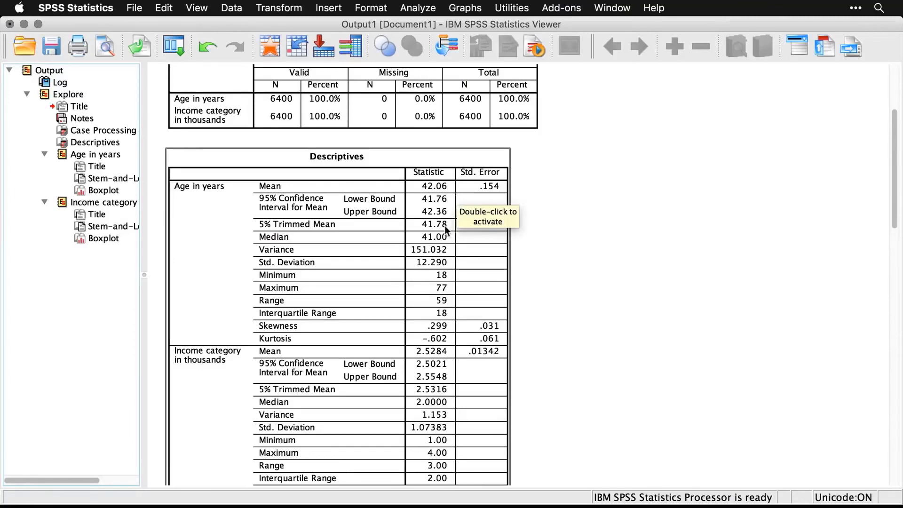
left_click(546, 266)
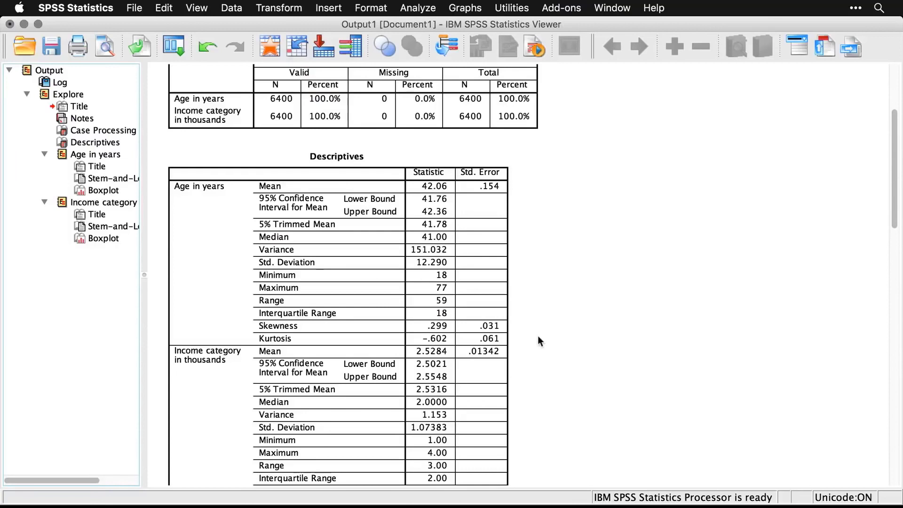
scroll(538, 335, "down", 3)
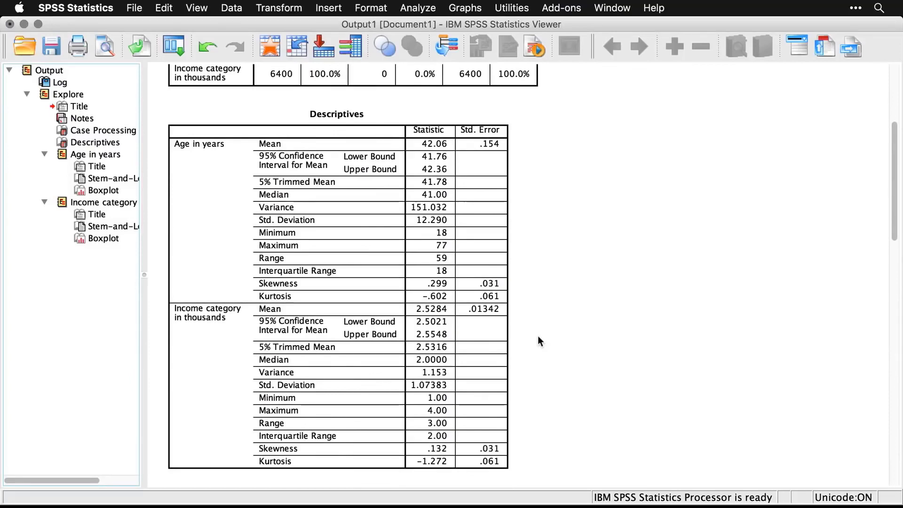
Examine the Explore stem-and-leaf plots and boxplots for Age in years and Income category in thousands
scroll(538, 341, "down", 1)
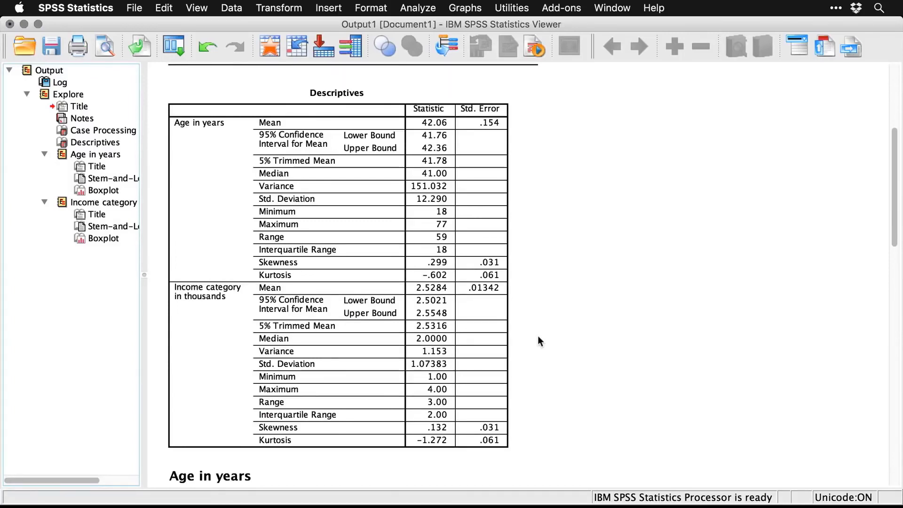
scroll(538, 337, "down", 10)
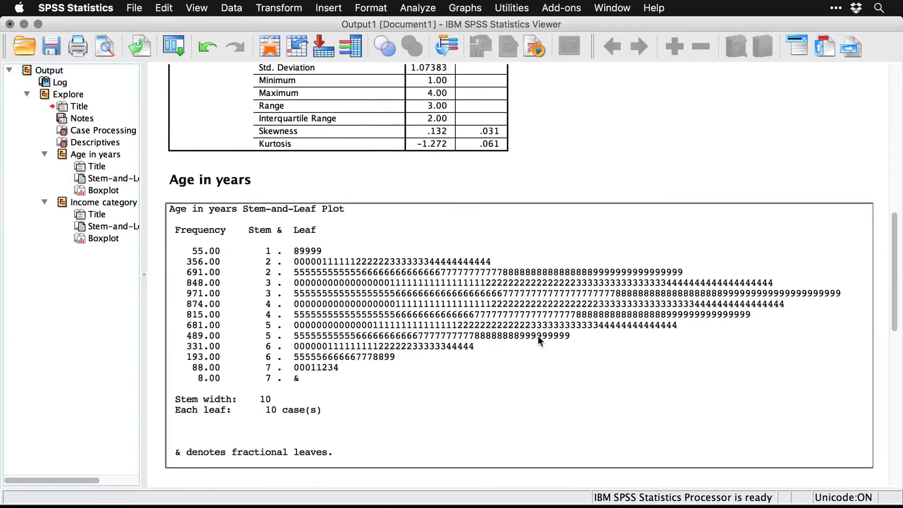
scroll(538, 336, "down", 1)
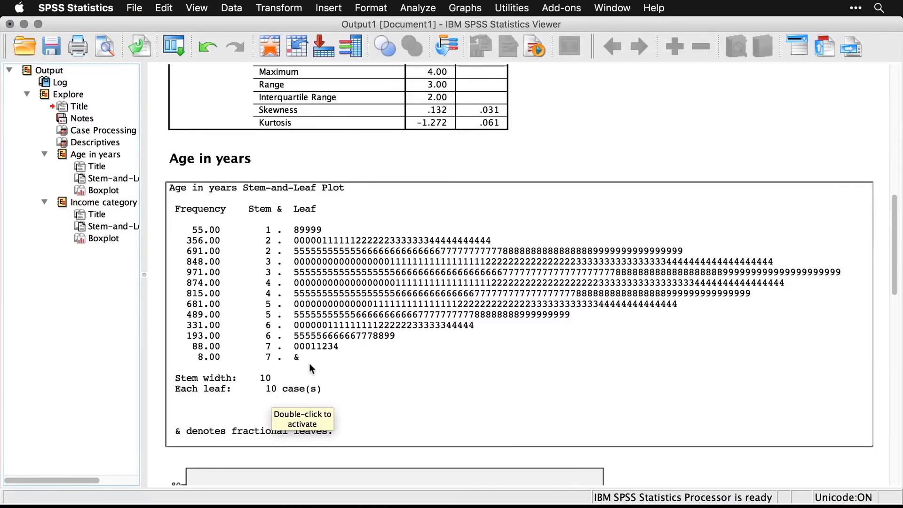
scroll(309, 363, "down", 5)
scroll(309, 363, "down", 9)
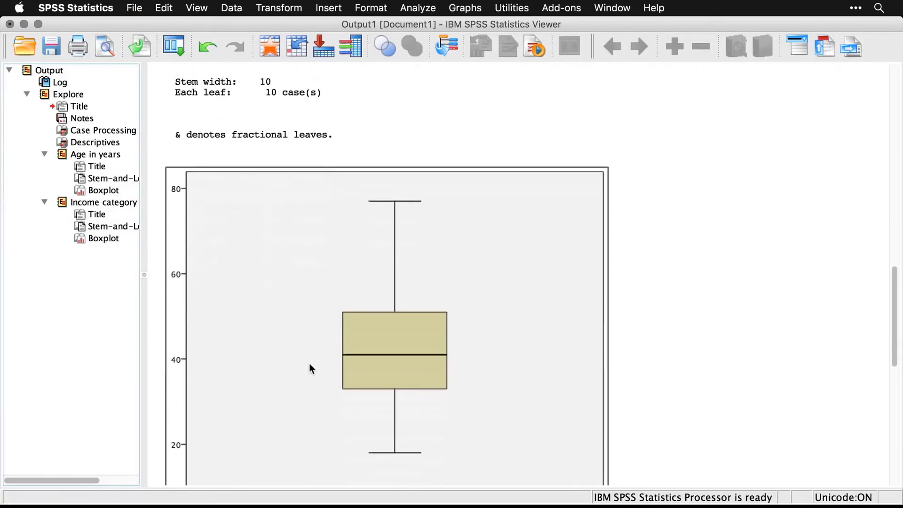
left_click(737, 406)
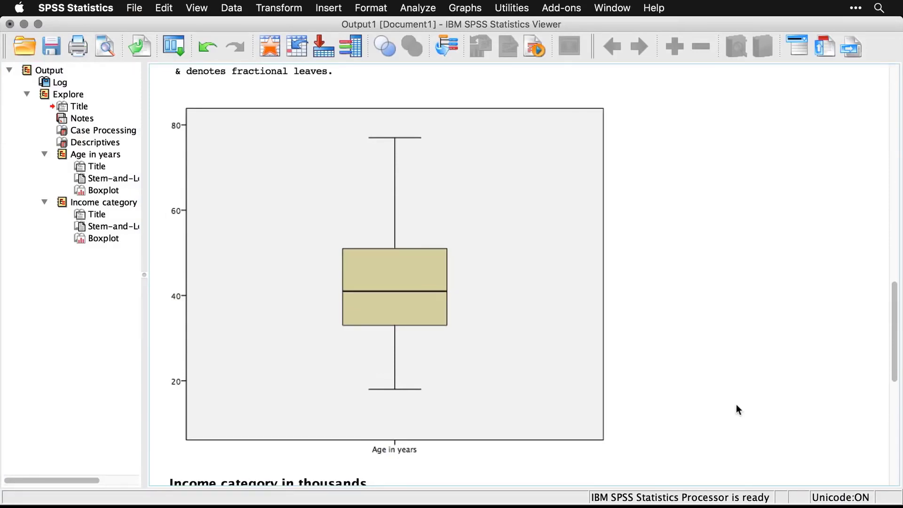
scroll(736, 408, "down", 10)
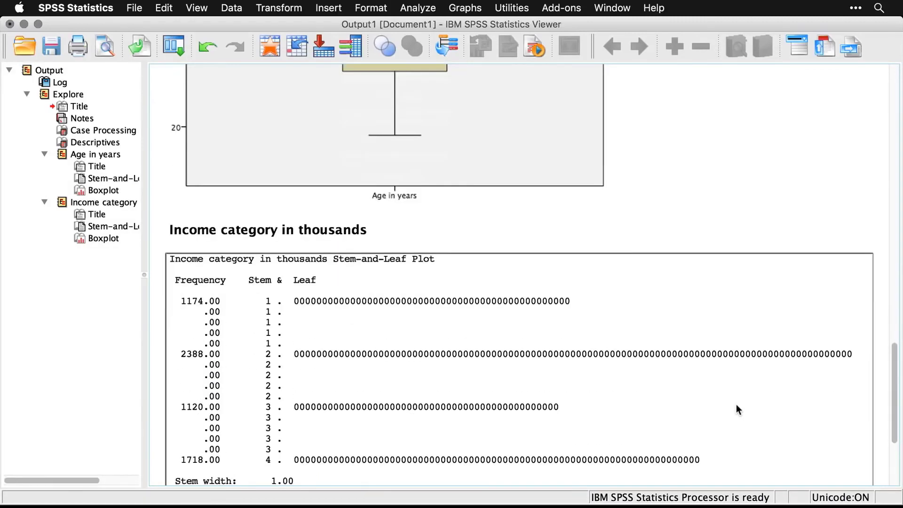
scroll(737, 408, "down", 5)
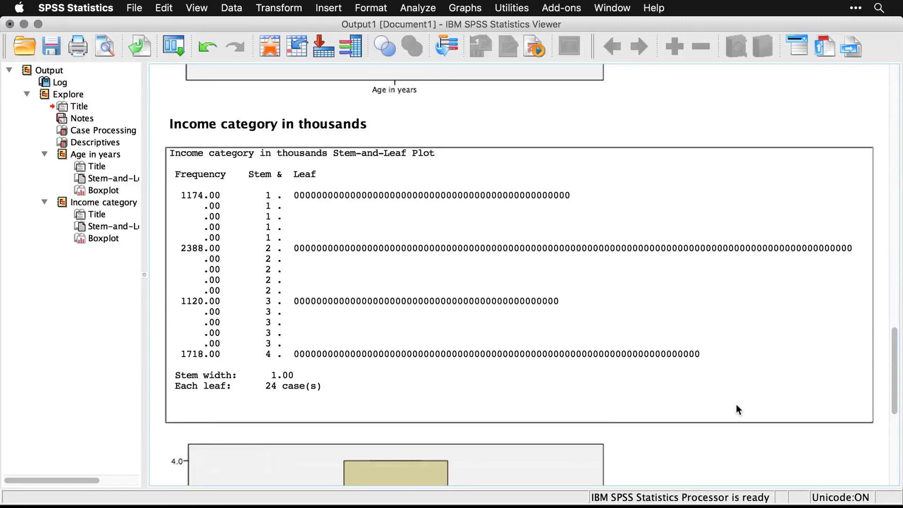
scroll(736, 405, "down", 10)
scroll(737, 409, "down", 5)
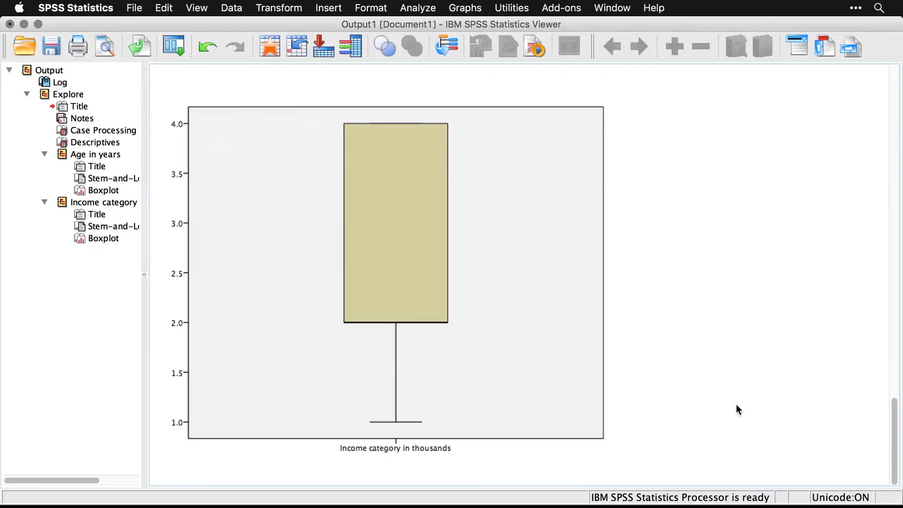
Reopen the Explore setup for age and income category and restrict its display to statistics only
key("super+grave")
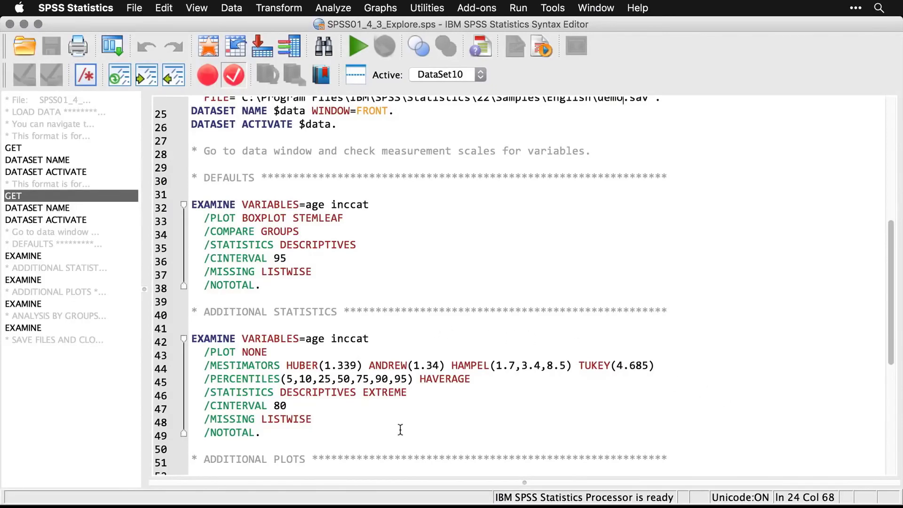
left_click(117, 43)
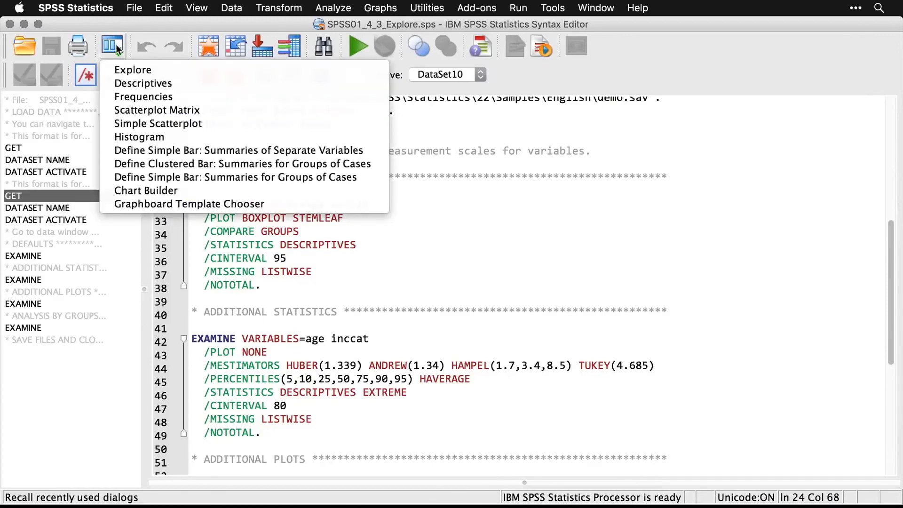
left_click(126, 68)
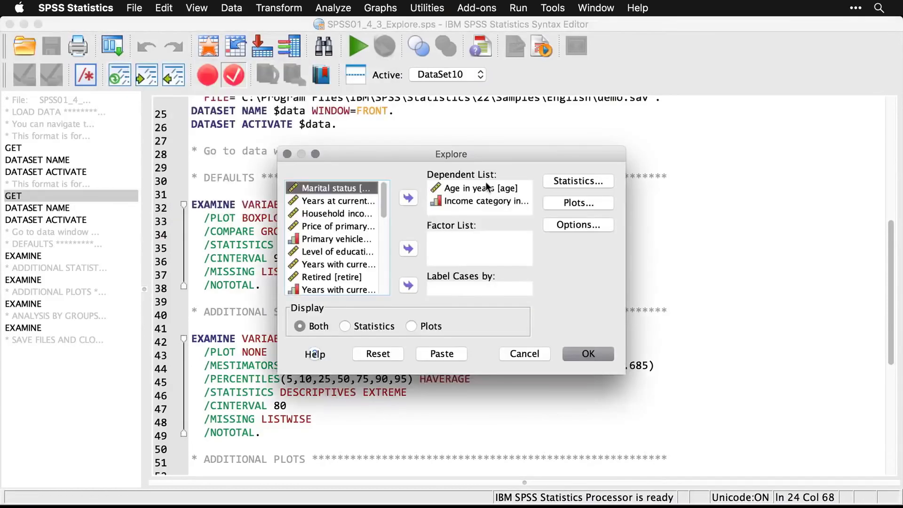
left_click(344, 326)
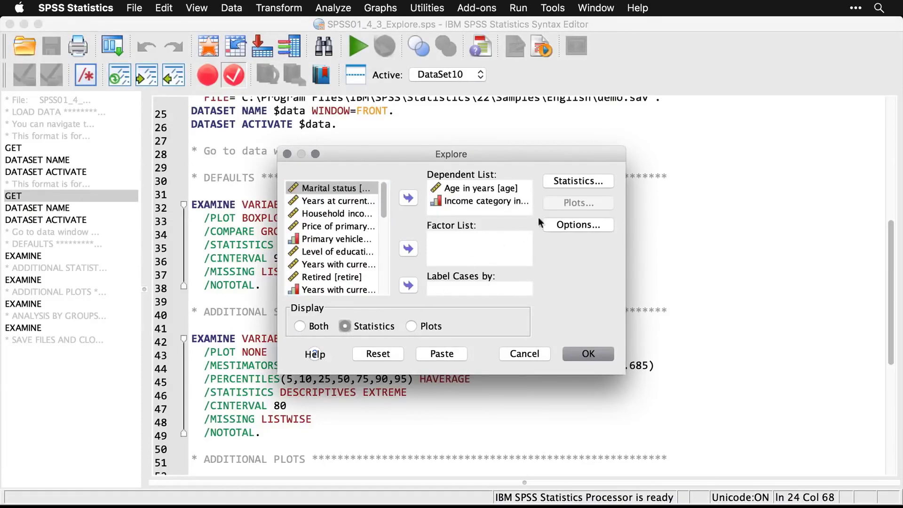
Set the confidence interval for the mean to 80%, add M-estimators, outliers and percentiles, and run the Explore analysis
left_click(588, 184)
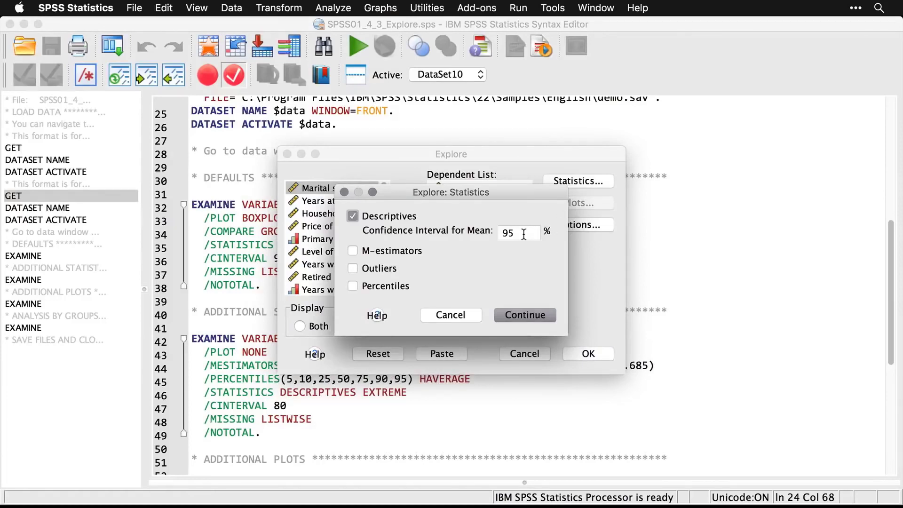
left_click_drag(523, 233, 489, 232)
left_click(353, 252)
left_click(523, 315)
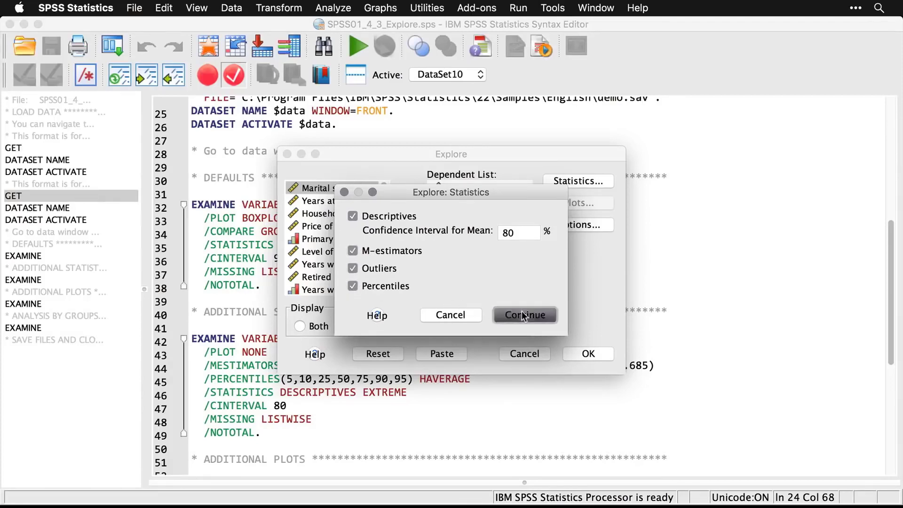
left_click(588, 355)
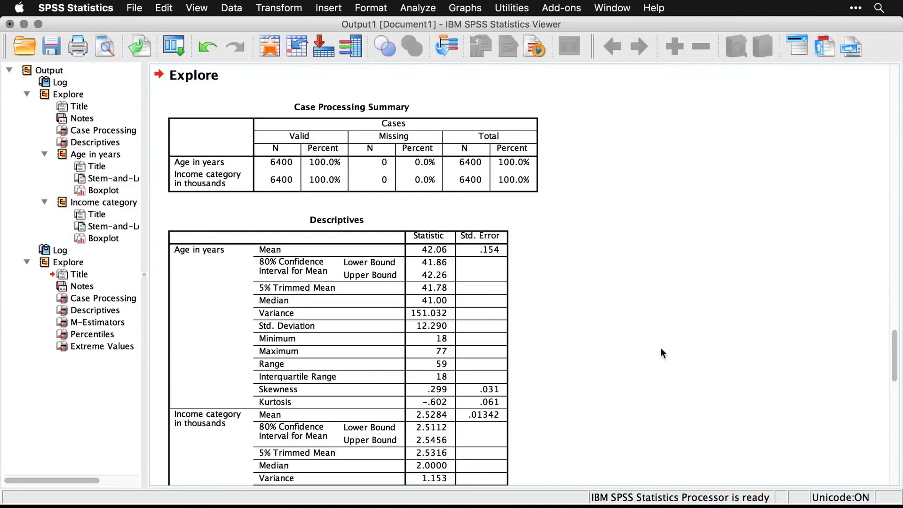
Examine the new Explore Descriptives and M-Estimators tables, and compare the estimators' weighting constants with the MESTIMATORS line in the syntax file
scroll(660, 348, "down", 2)
scroll(661, 349, "down", 6)
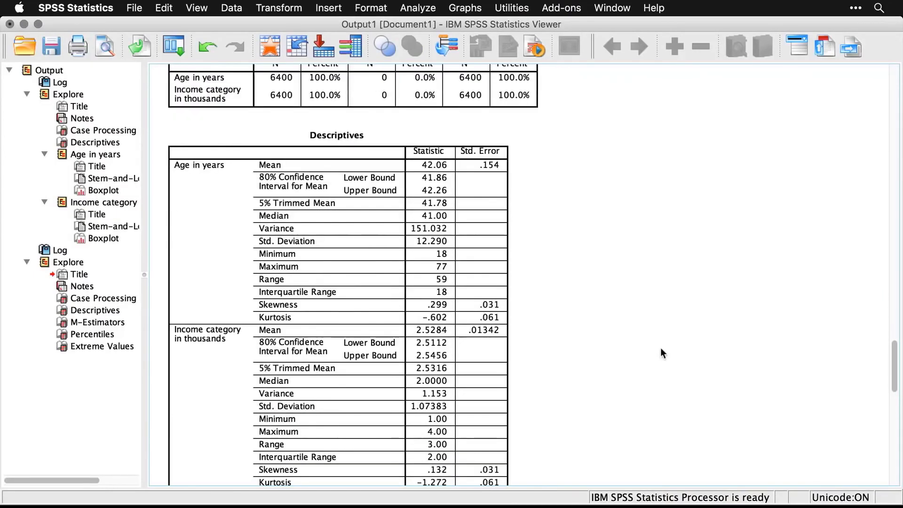
scroll(661, 348, "down", 8)
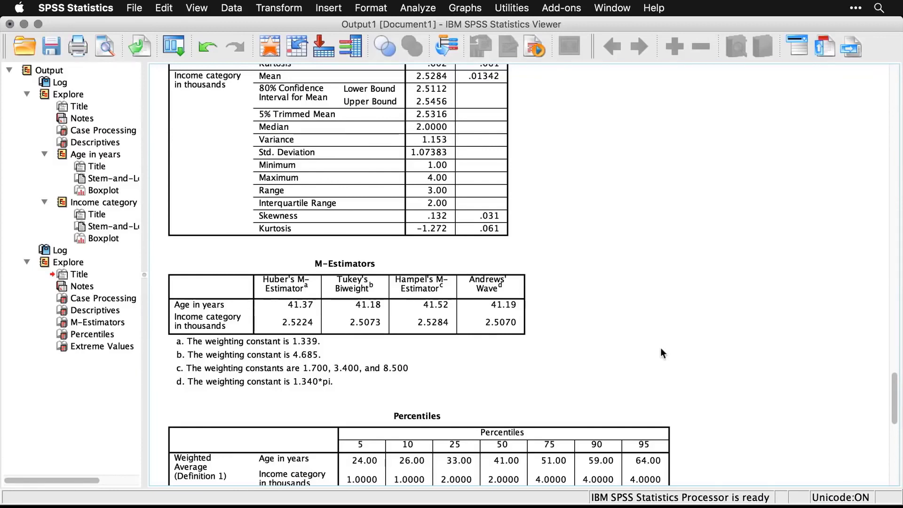
left_click(435, 324)
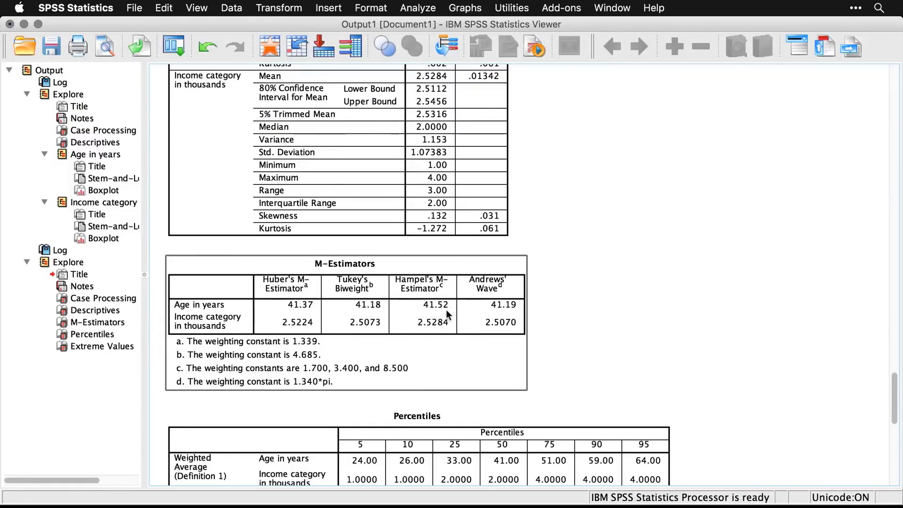
left_click(648, 389)
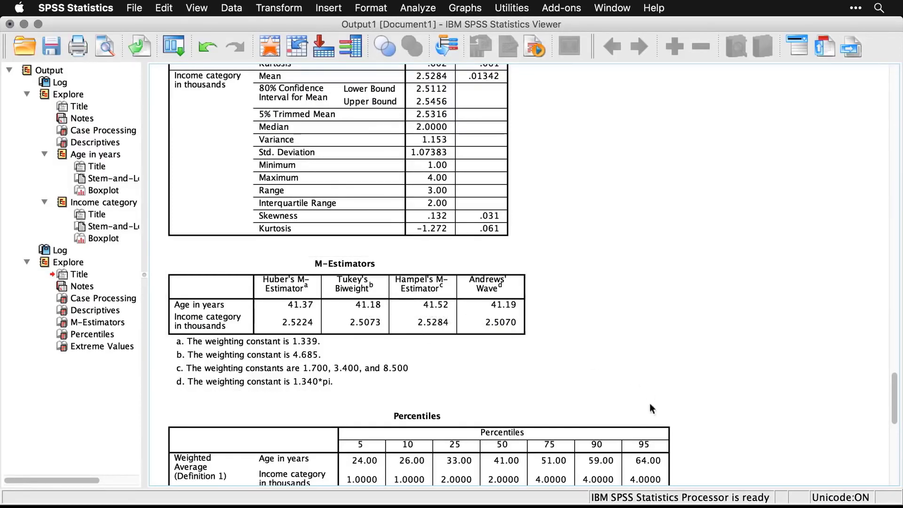
left_click(650, 419)
left_click(605, 350)
left_click(301, 371)
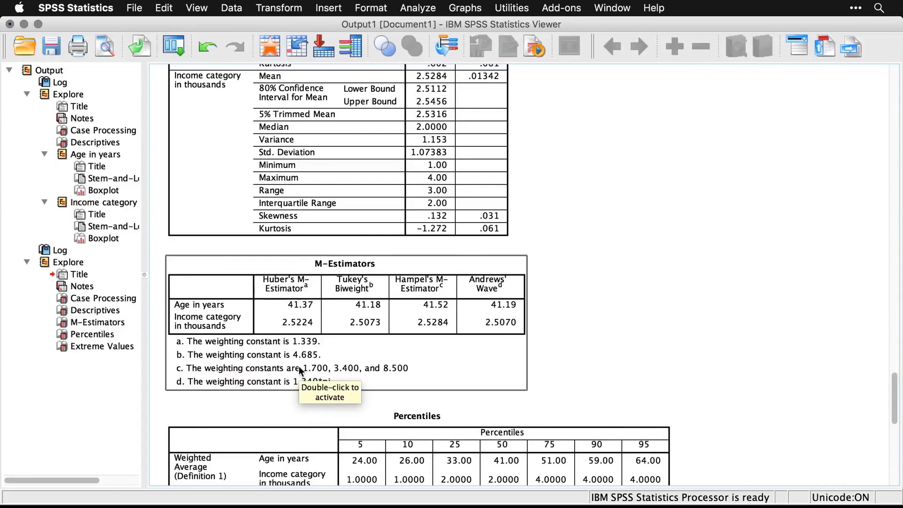
left_click(591, 339)
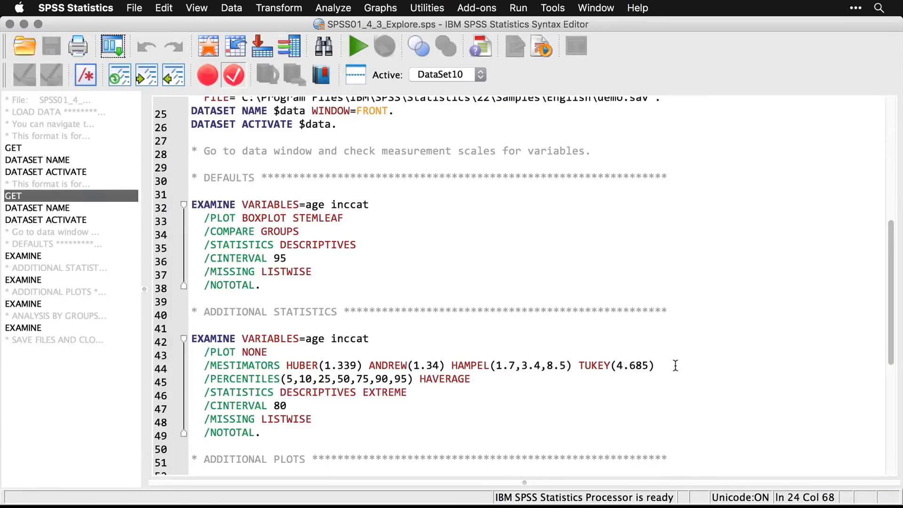
key("super+grave")
key("super+grave")
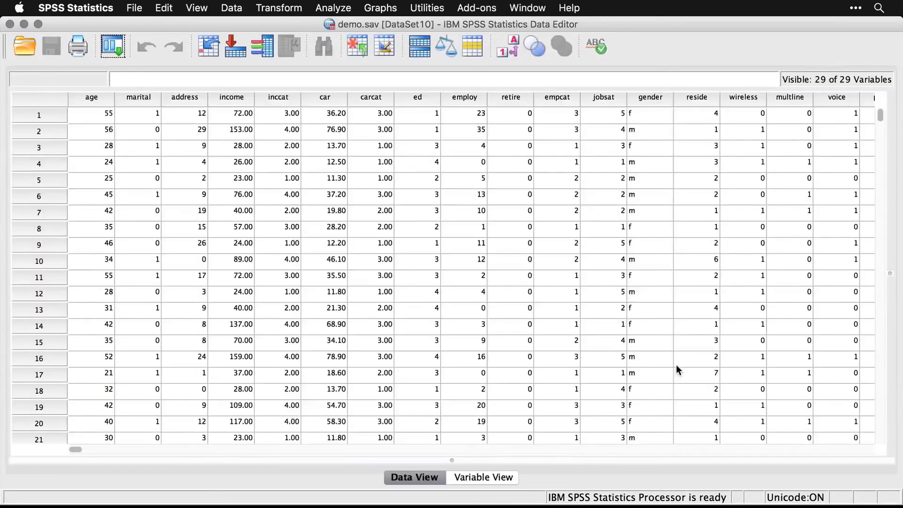
Review the Percentiles table with Tukey's Hinges and the Extreme Values table for age and income category
scroll(676, 366, "down", 5)
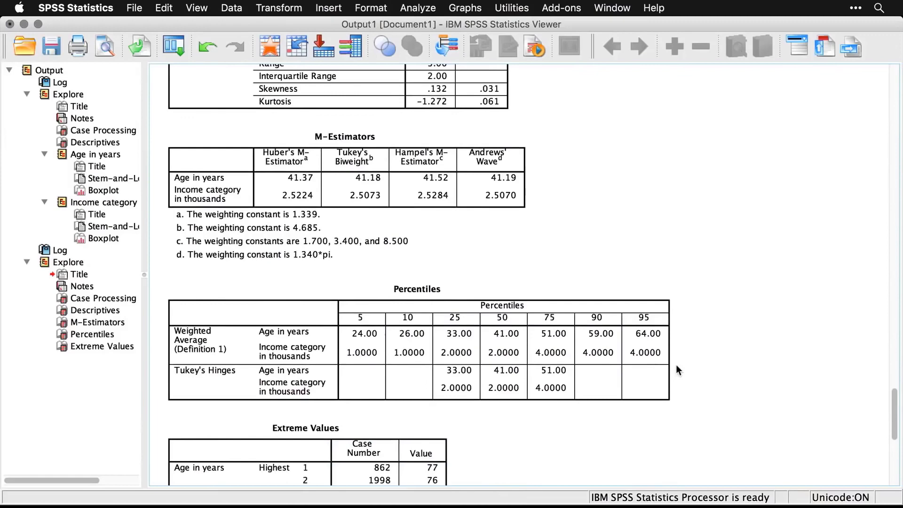
scroll(676, 366, "down", 5)
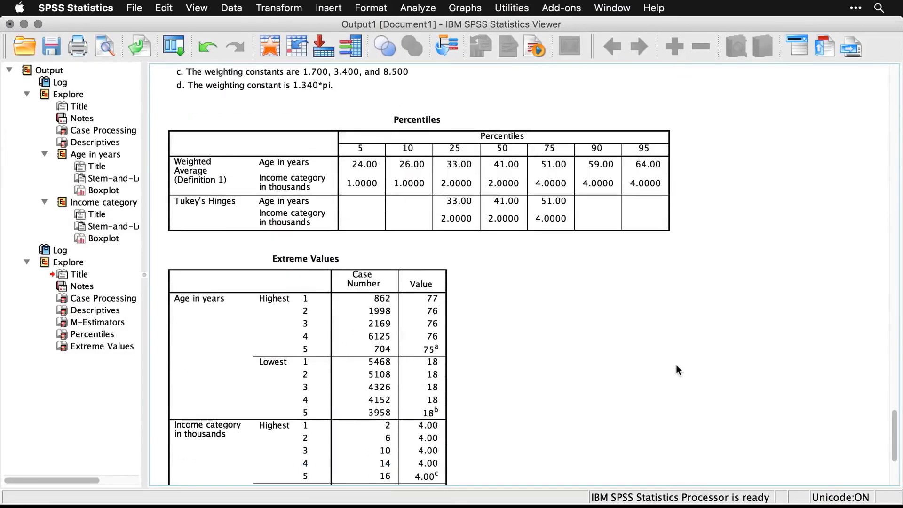
scroll(676, 365, "down", 2)
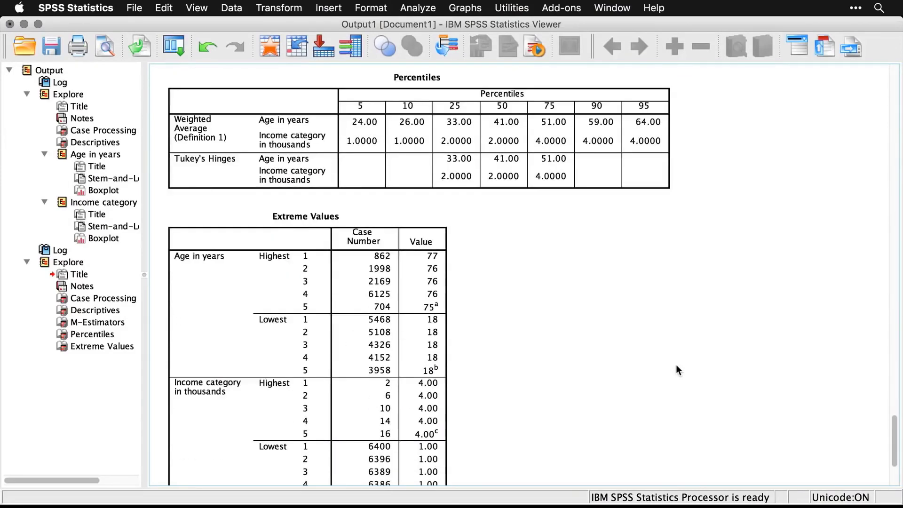
scroll(676, 365, "down", 4)
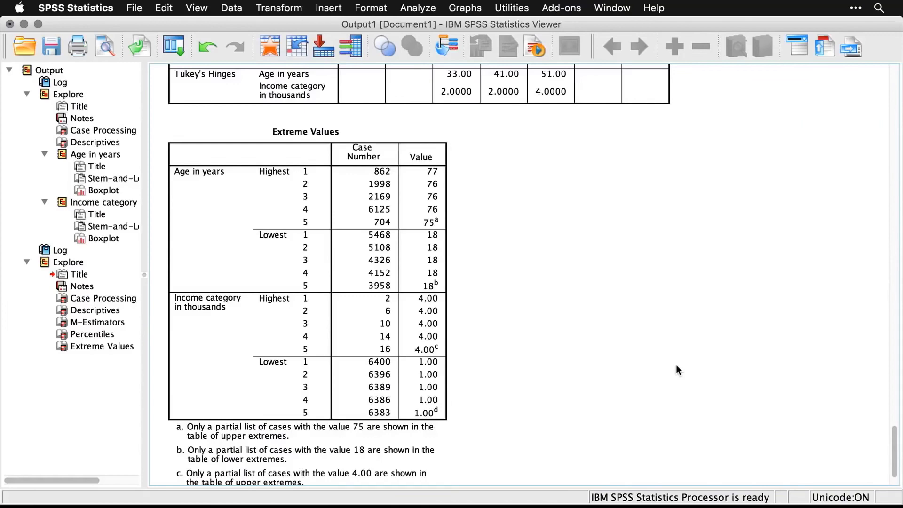
Find the additional plots section in the Explore syntax file, and recall the Explore setup with its display restricted to plots only
key("super+grave")
scroll(676, 365, "down", 5)
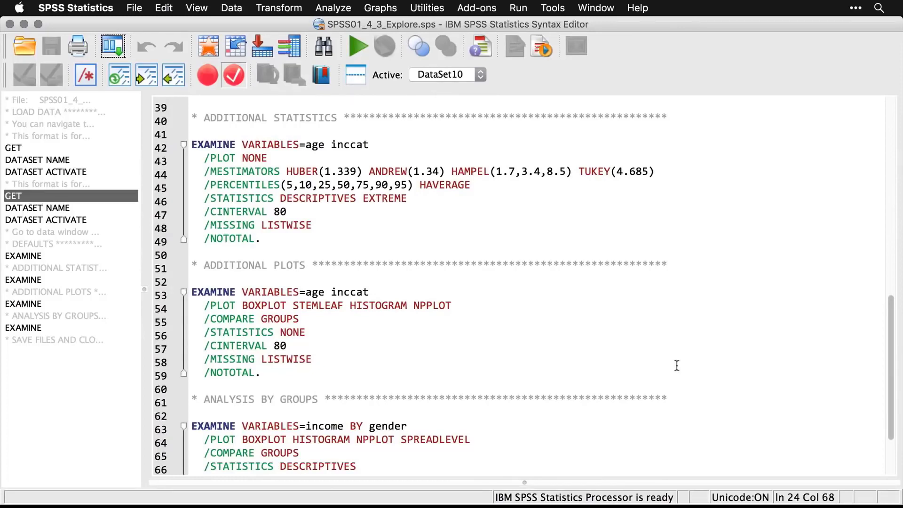
left_click(111, 47)
left_click(112, 69)
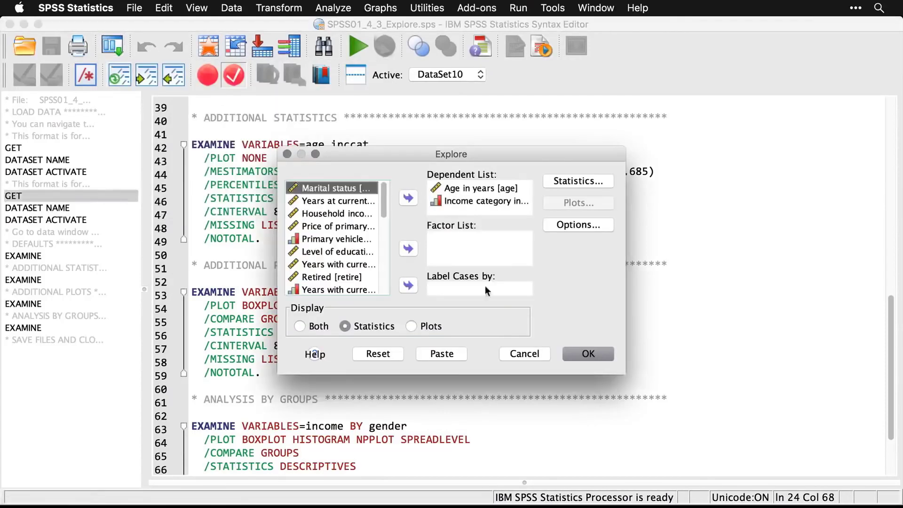
left_click(411, 327)
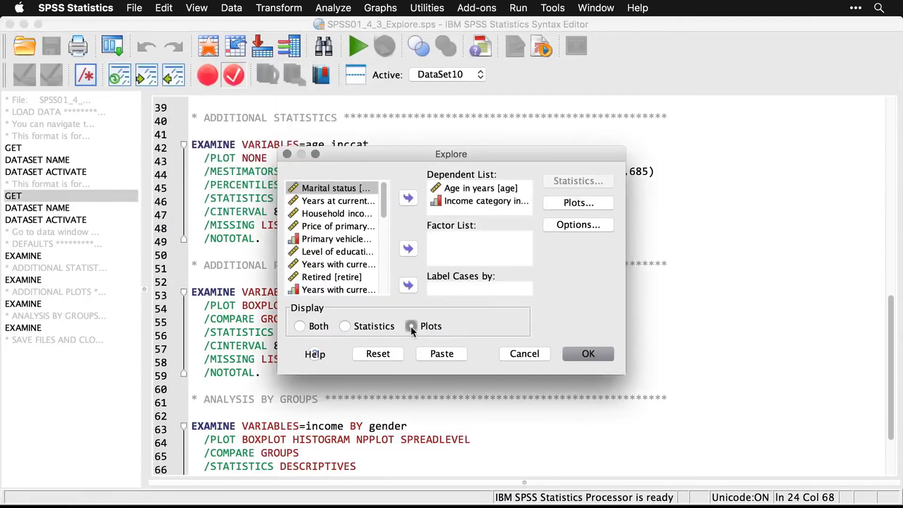
Add a histogram and normality plots with tests to the Explore plots for age and income category, and run the analysis
left_click(587, 206)
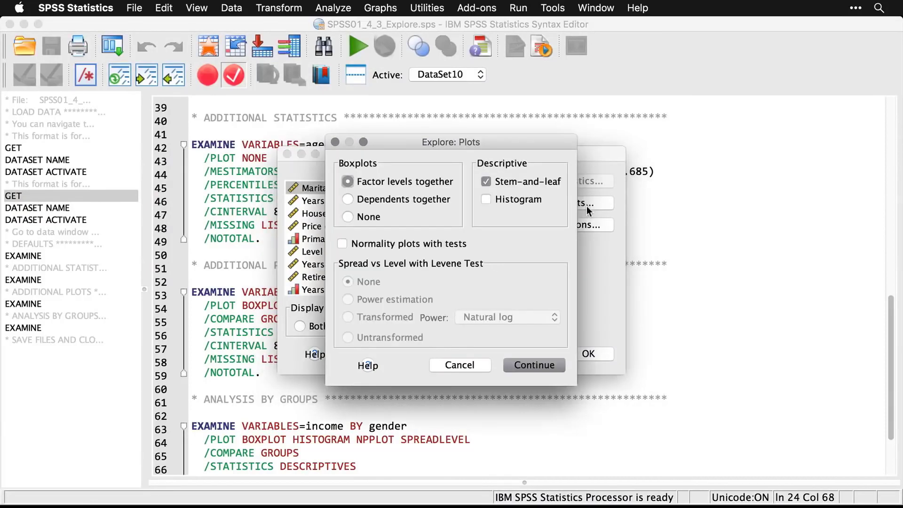
left_click(484, 200)
left_click(347, 244)
left_click(540, 369)
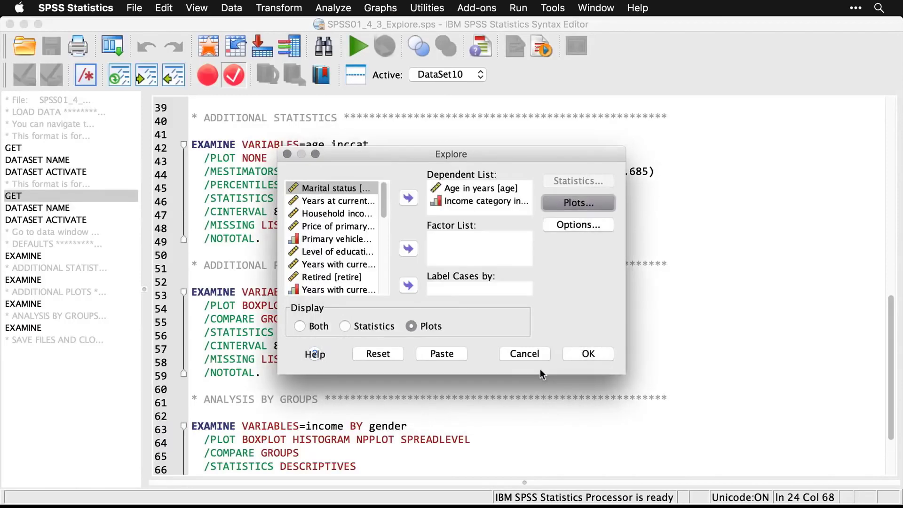
left_click(597, 355)
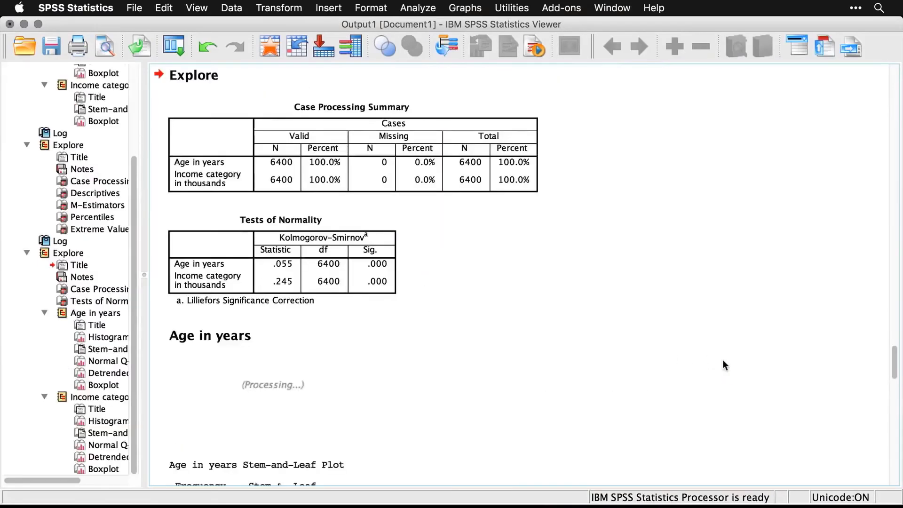
Examine the Age in years output: histogram, stem-and-leaf plot, normal and detrended Q-Q plots, and boxplot
scroll(723, 361, "down", 4)
scroll(723, 361, "down", 3)
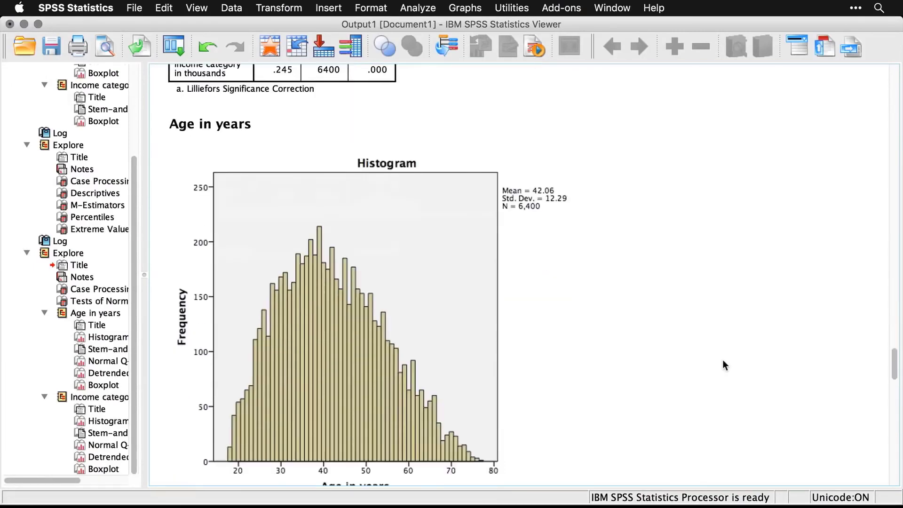
scroll(723, 362, "down", 10)
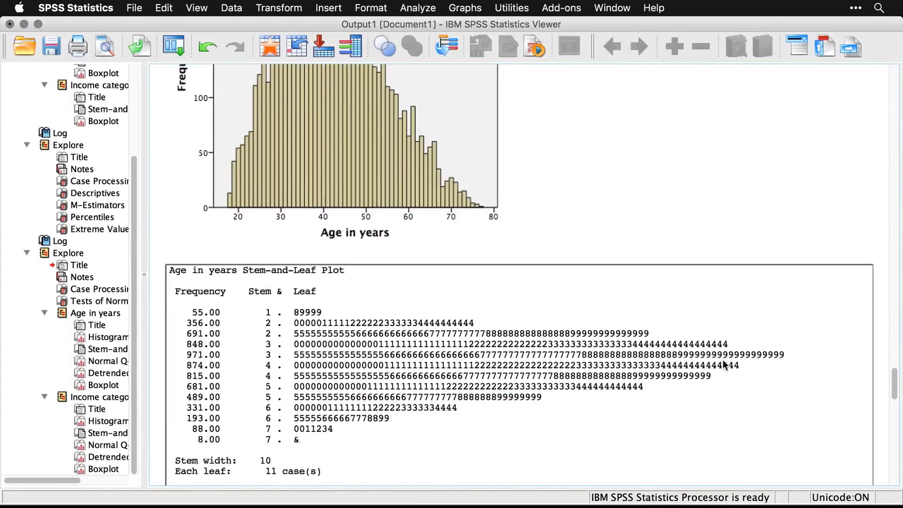
scroll(724, 365, "down", 11)
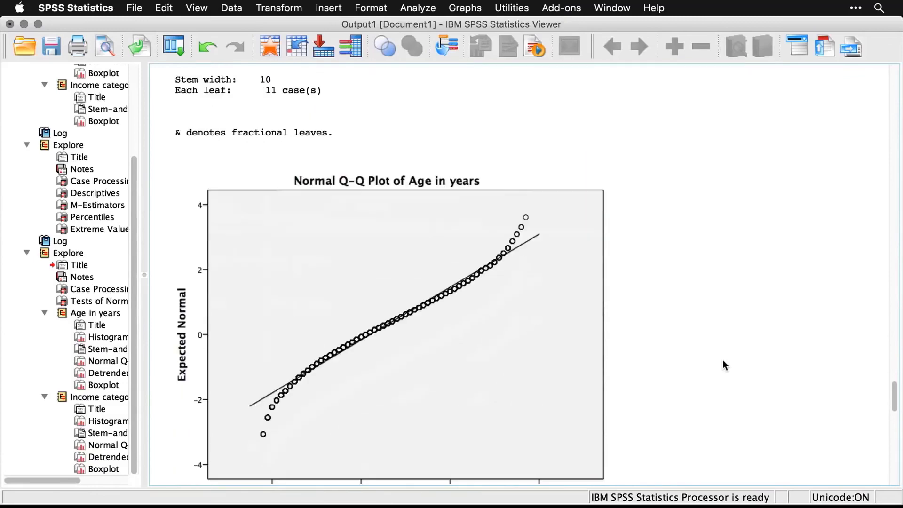
scroll(724, 365, "down", 1)
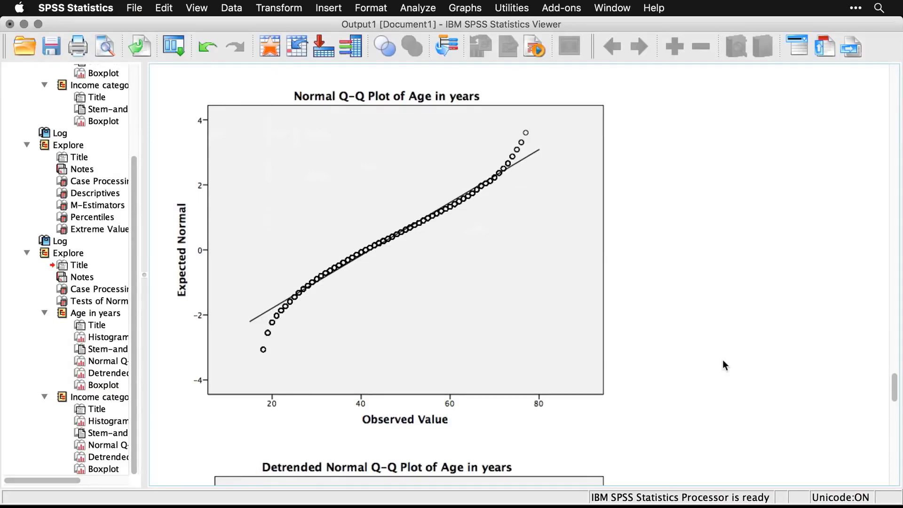
left_click(714, 360)
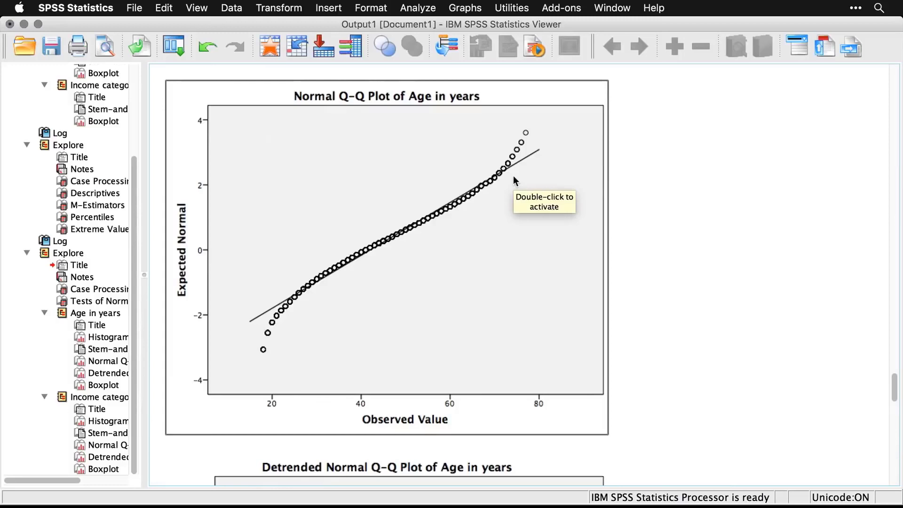
left_click(655, 263)
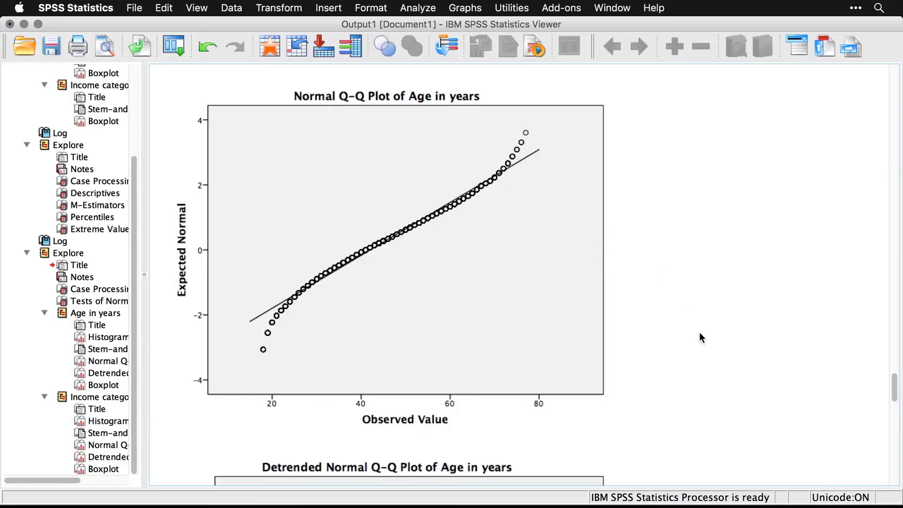
scroll(700, 333, "down", 10)
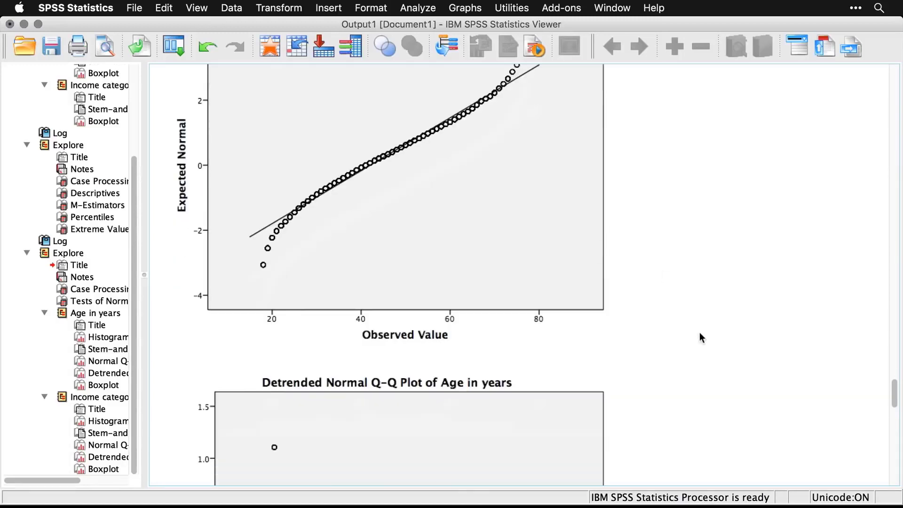
scroll(699, 332, "down", 2)
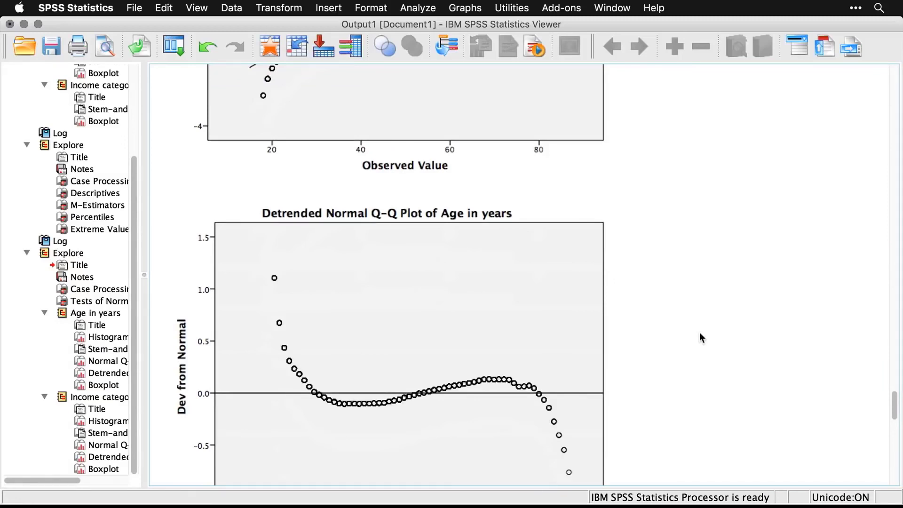
scroll(700, 333, "down", 10)
scroll(700, 333, "down", 11)
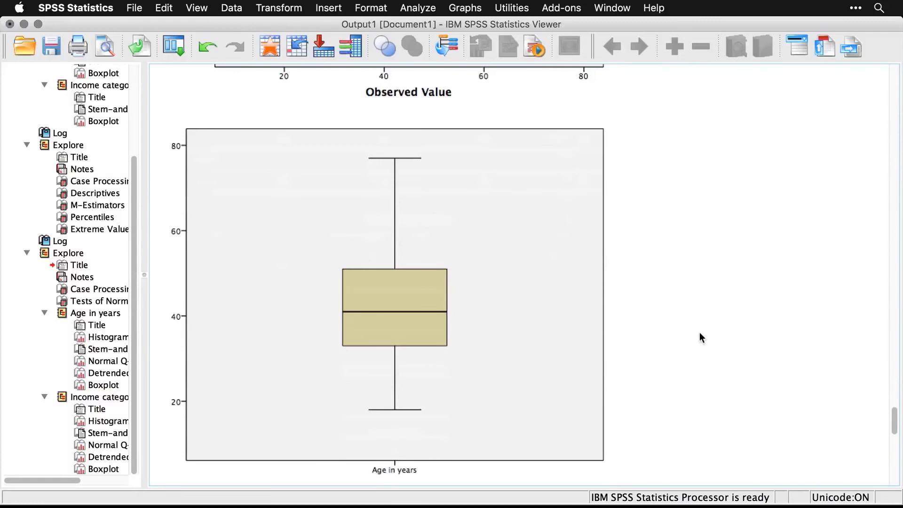
Examine the Income category in thousands output: histogram, stem-and-leaf plot, normal and detrended Q-Q plots, and boxplot
scroll(700, 333, "down", 13)
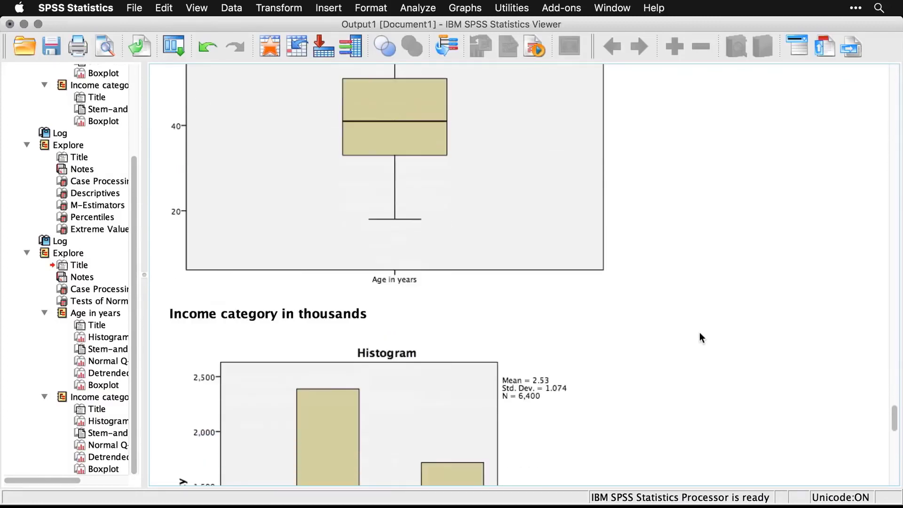
scroll(699, 332, "down", 3)
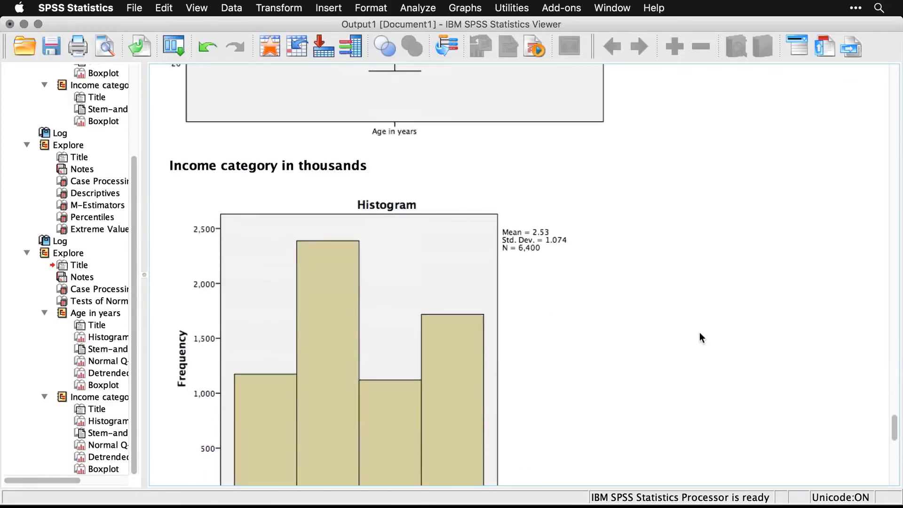
scroll(700, 333, "down", 12)
scroll(700, 333, "down", 18)
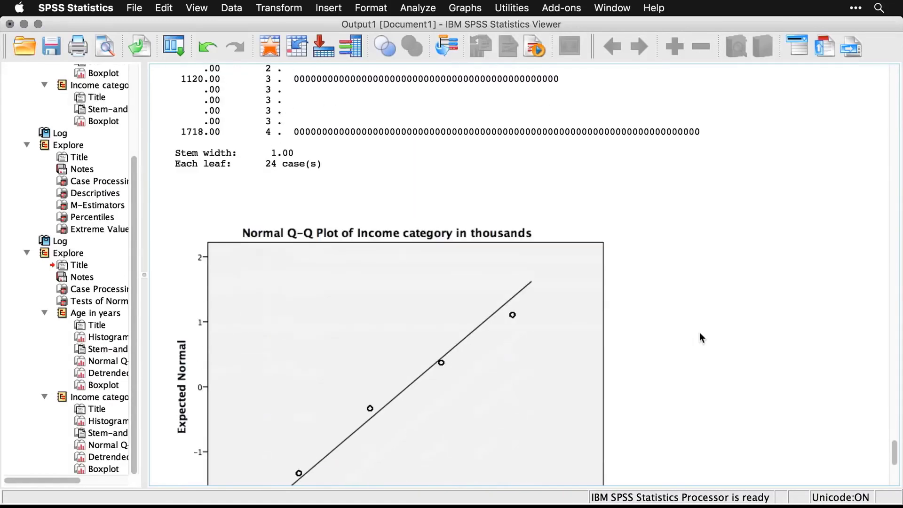
scroll(699, 332, "down", 2)
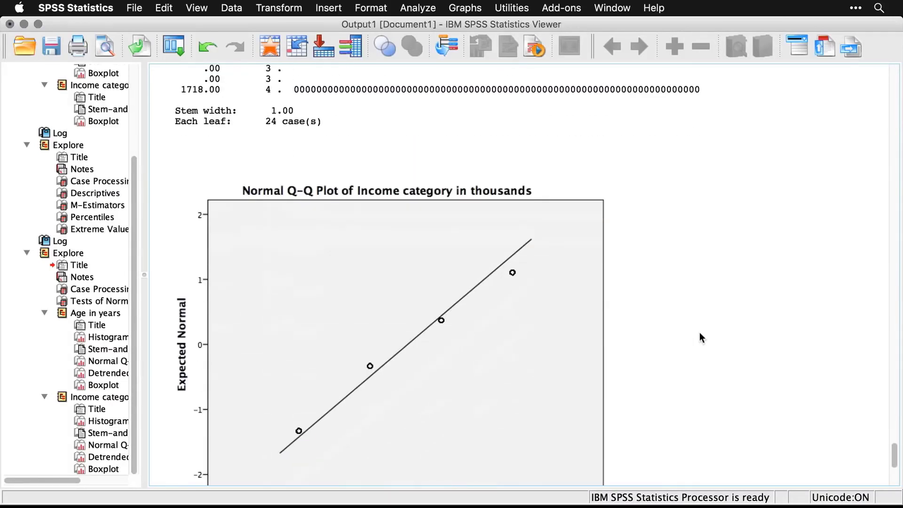
scroll(699, 337, "down", 1)
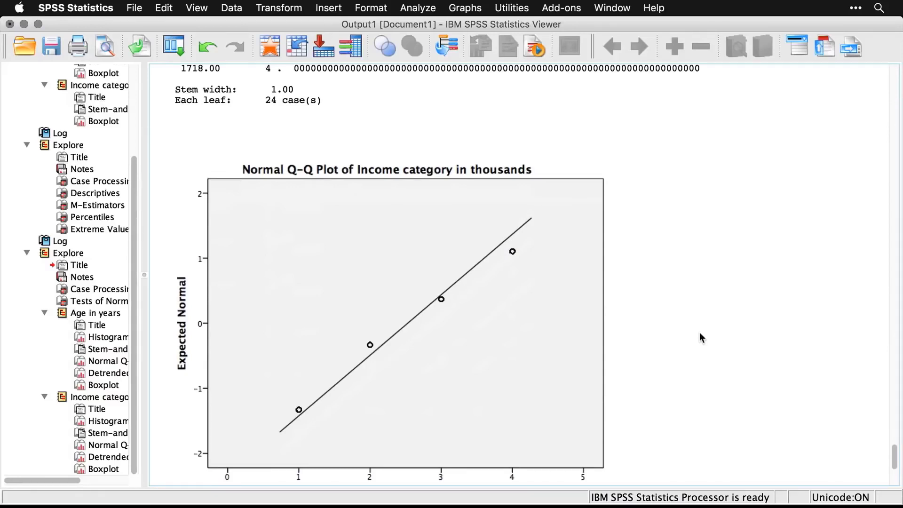
scroll(700, 334, "down", 7)
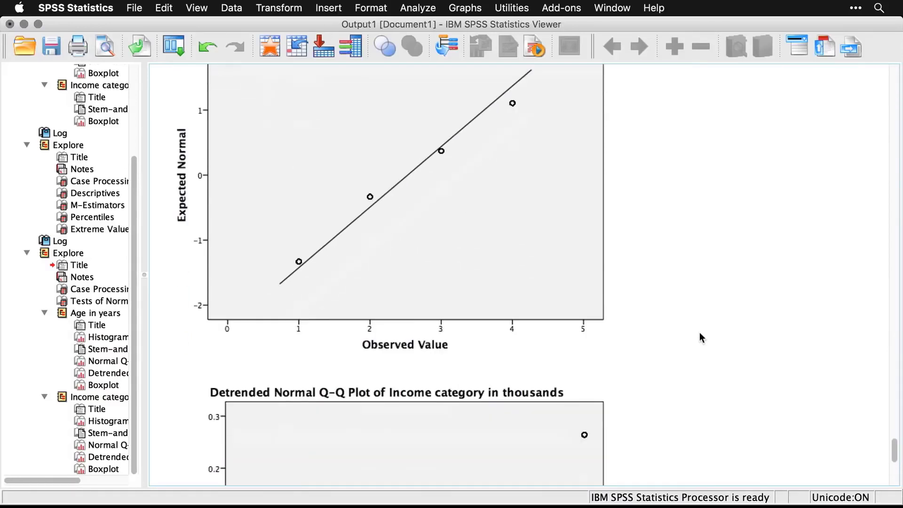
scroll(699, 334, "down", 12)
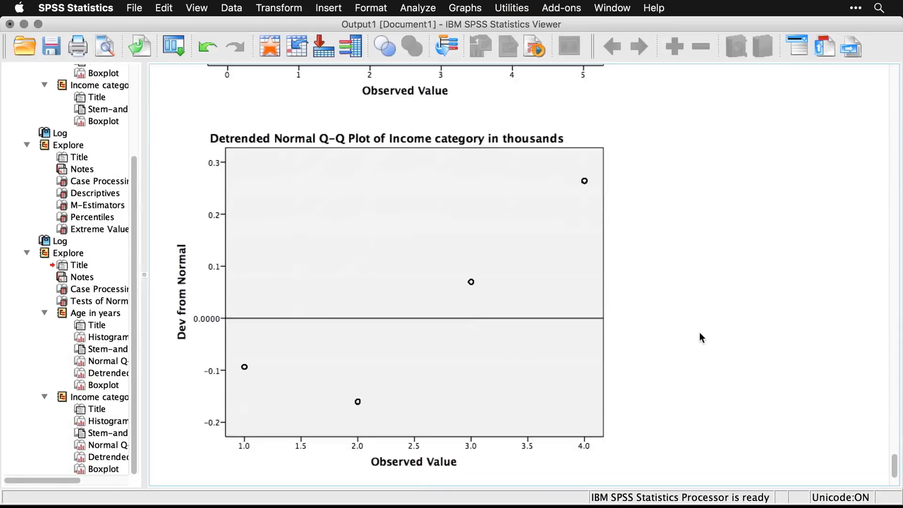
scroll(701, 337, "down", 12)
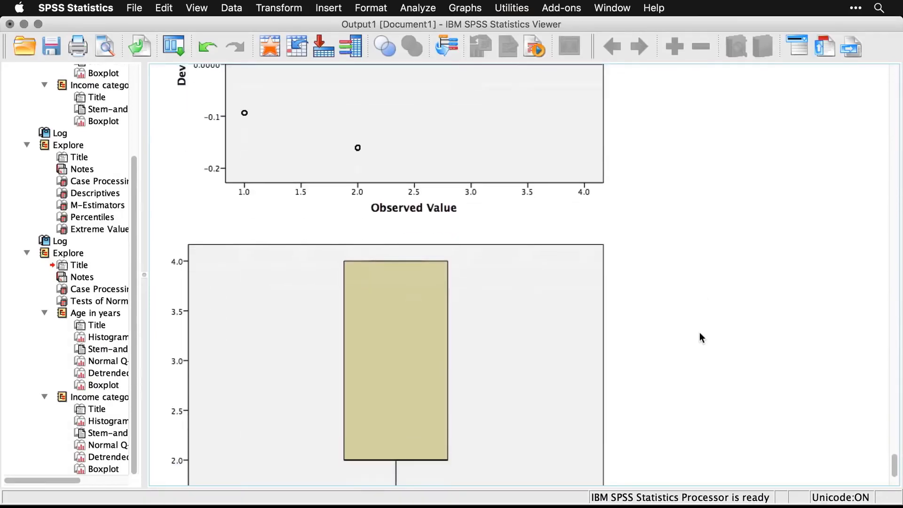
scroll(700, 333, "down", 6)
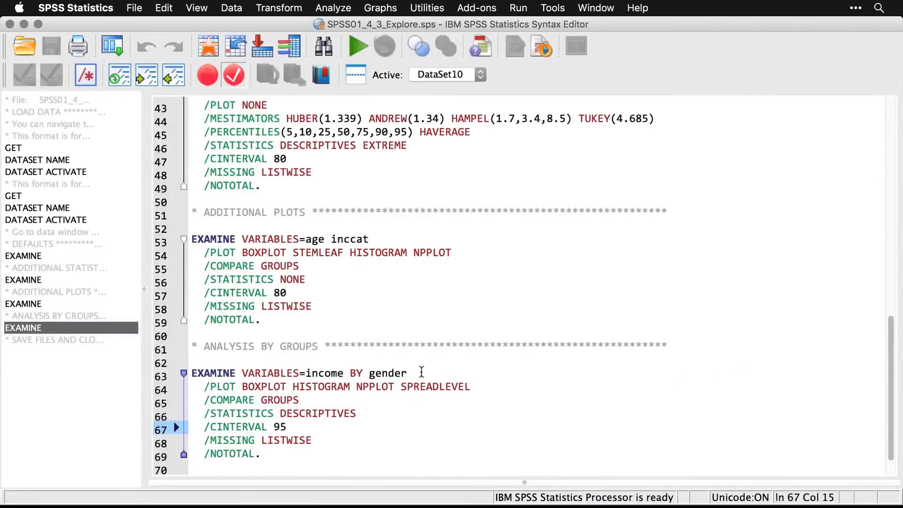
Reset the Explore analysis and assign Household income as the dependent variable and Gender as the factor
left_click(116, 44)
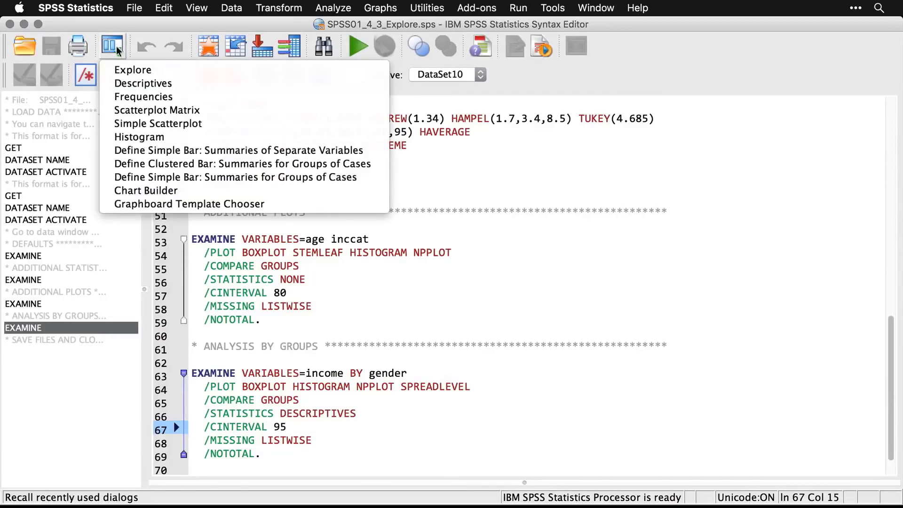
left_click(129, 70)
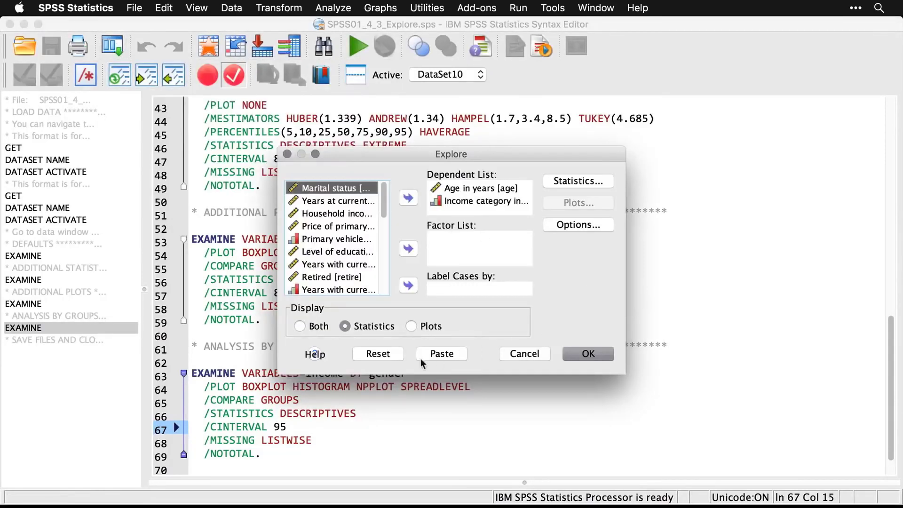
left_click(381, 354)
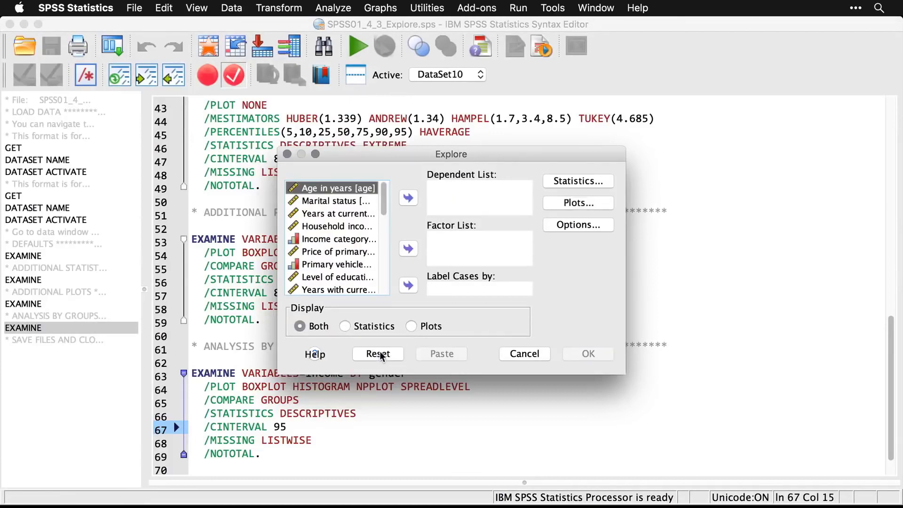
left_click(344, 229)
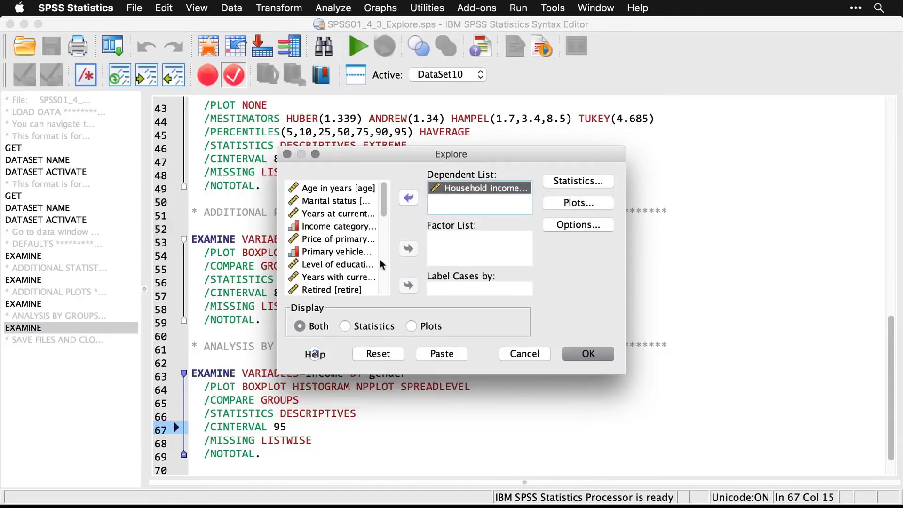
scroll(379, 259, "down", 3)
left_click(312, 226)
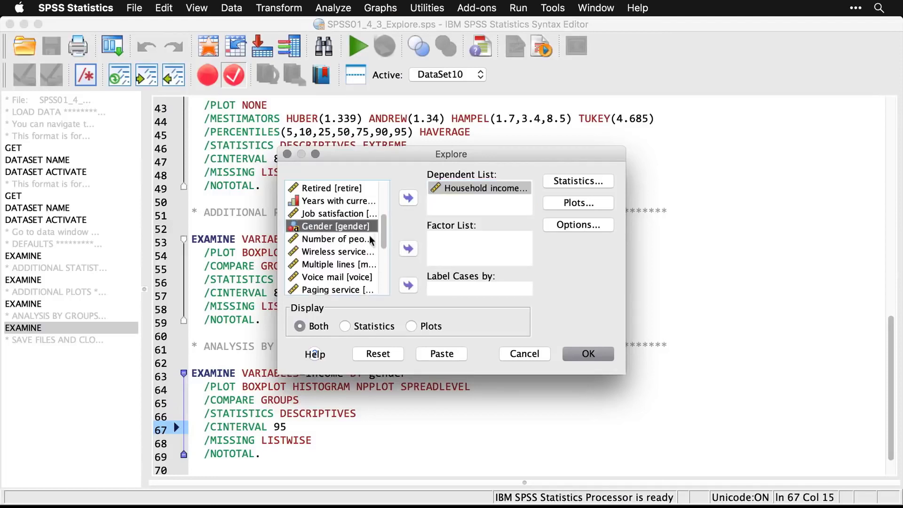
left_click(409, 249)
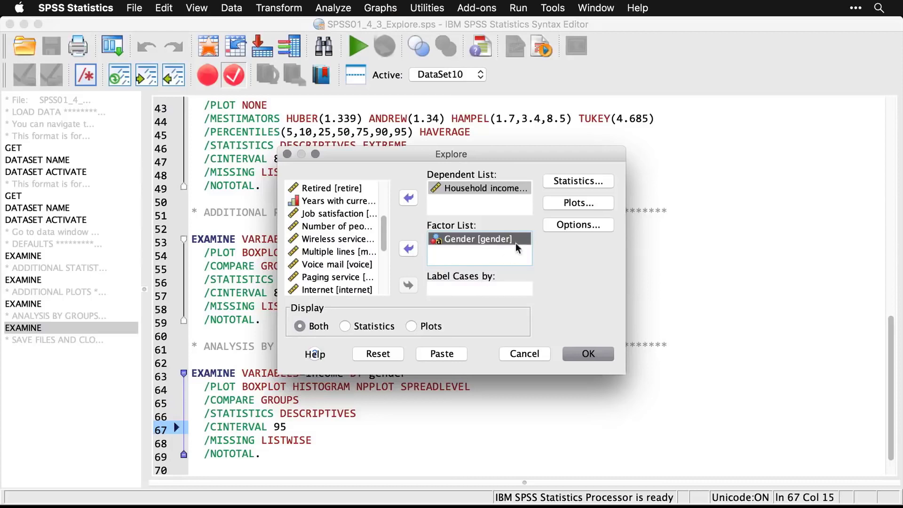
Run Explore with plots only, using a histogram instead of stem-and-leaf, normality plots with tests, and power estimation for the Levene test
left_click(410, 326)
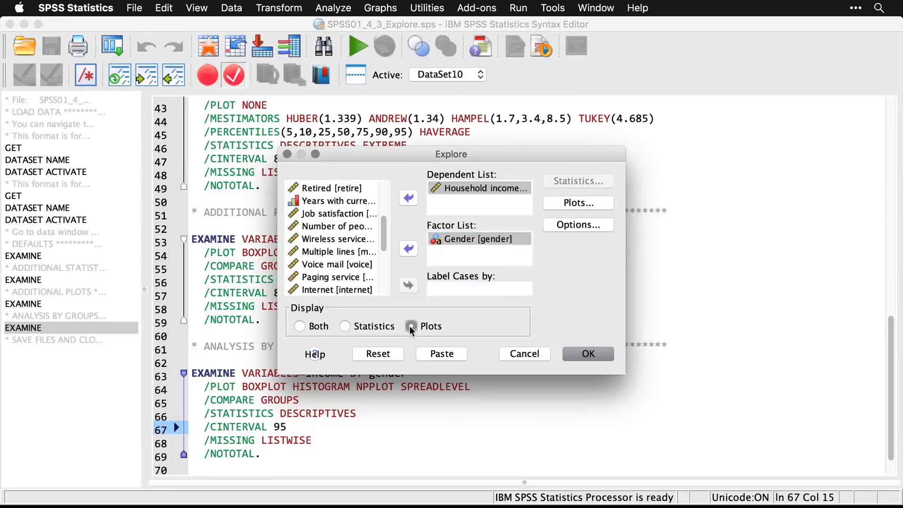
left_click(583, 202)
left_click(485, 182)
left_click(487, 202)
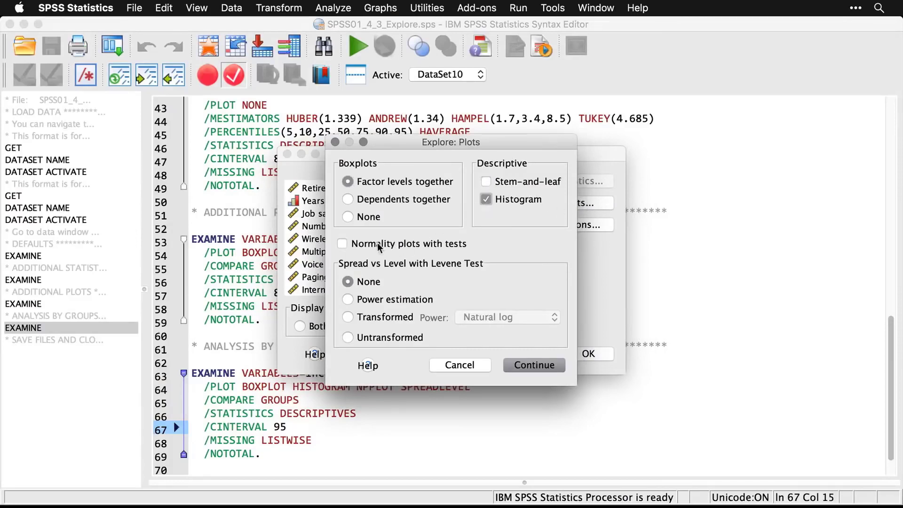
left_click(342, 245)
left_click(348, 299)
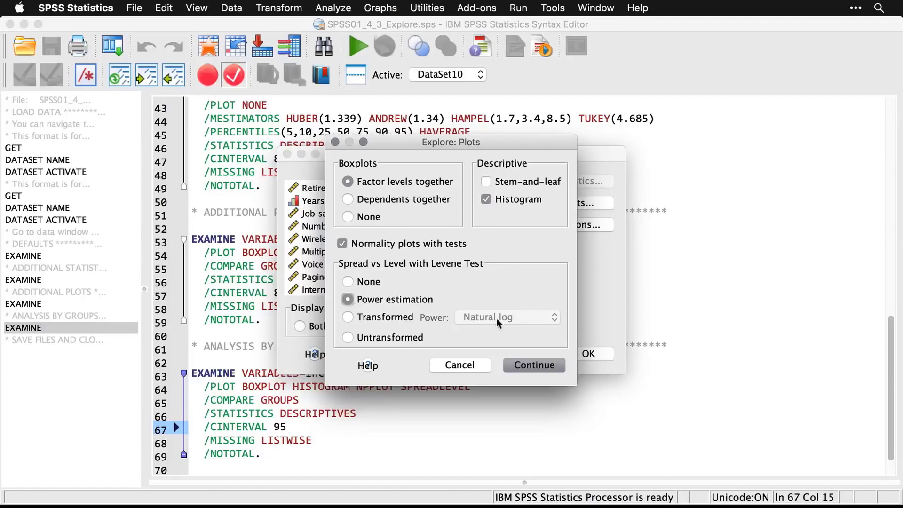
left_click(534, 366)
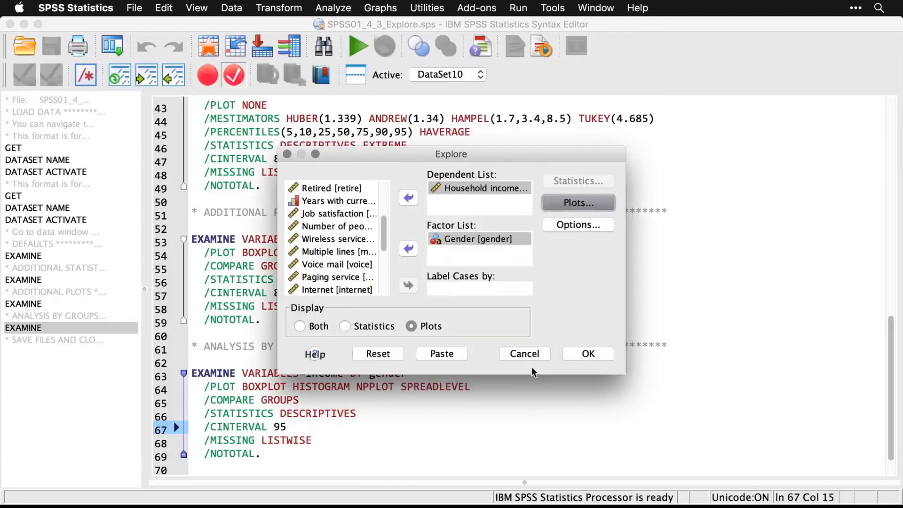
left_click(590, 354)
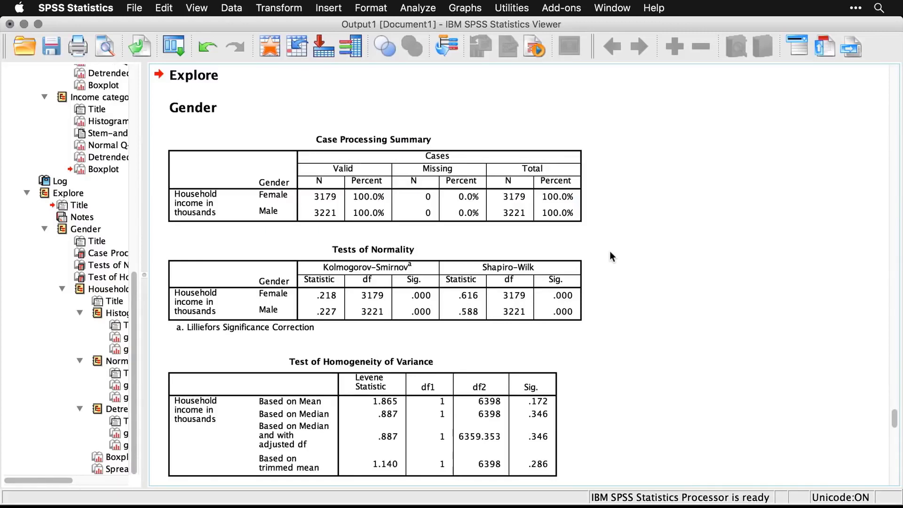
Examine the Tests of Normality and Test of Homogeneity of Variance tables for household income by gender
left_click(572, 288)
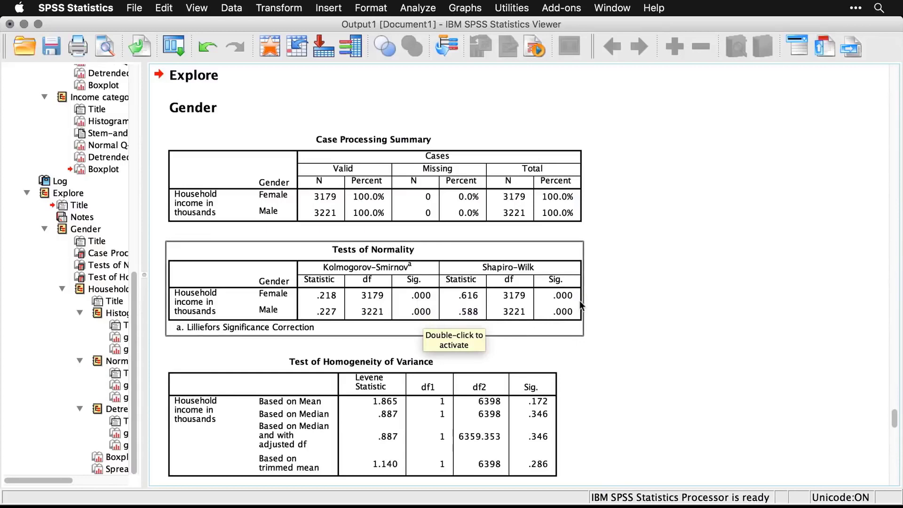
left_click(626, 328)
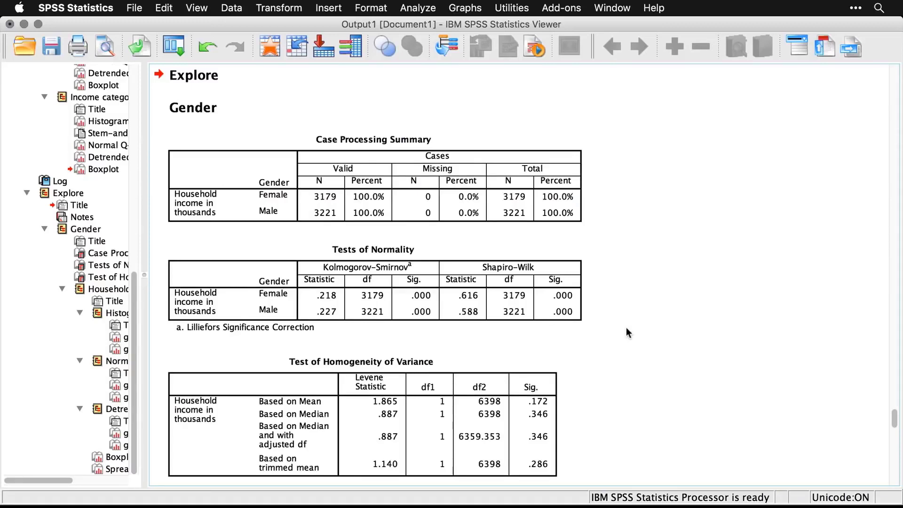
scroll(626, 328, "down", 2)
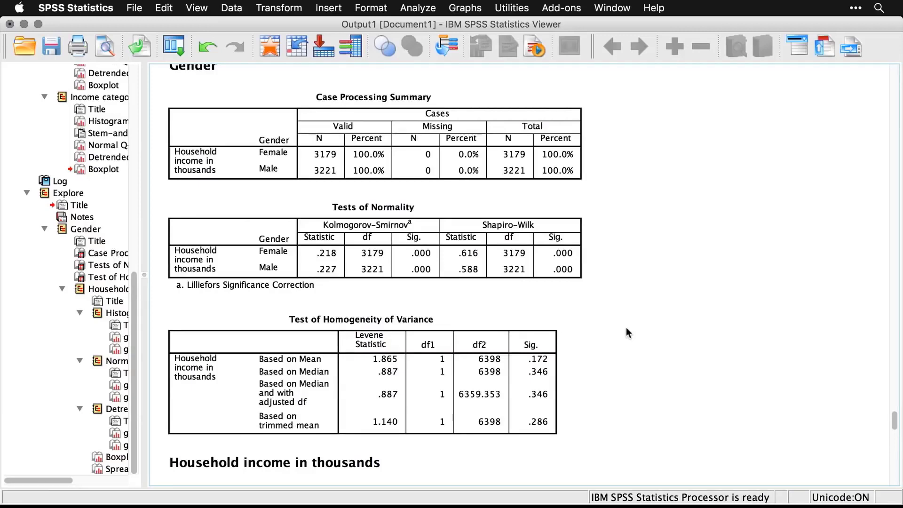
left_click(558, 369)
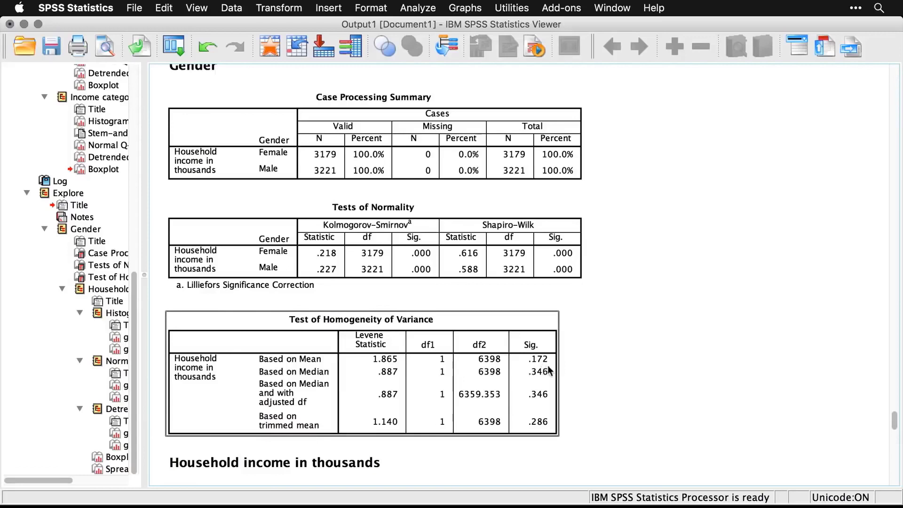
left_click(597, 433)
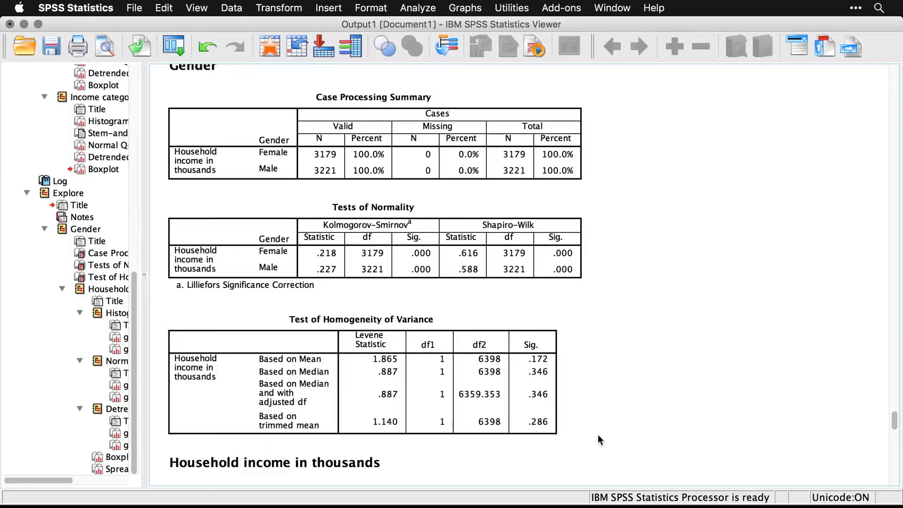
Examine the female and male histograms of household income in thousands
scroll(599, 437, "down", 5)
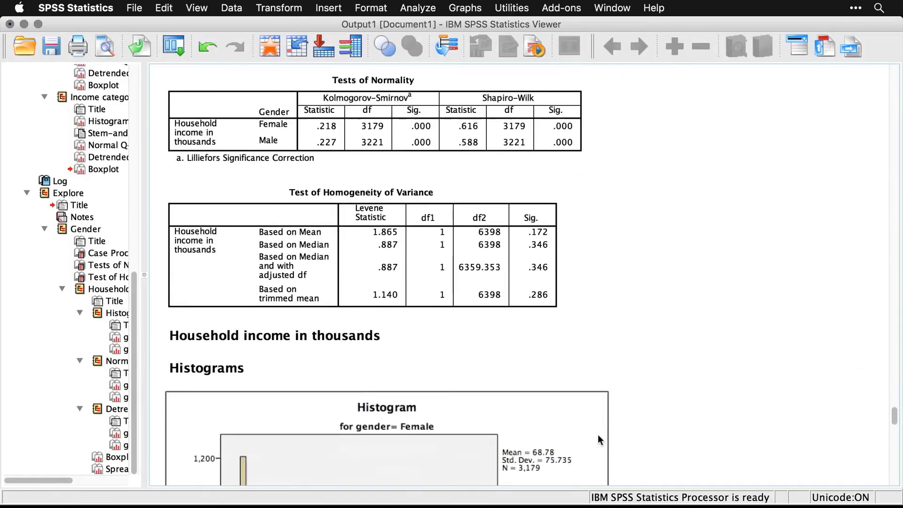
scroll(598, 436, "down", 3)
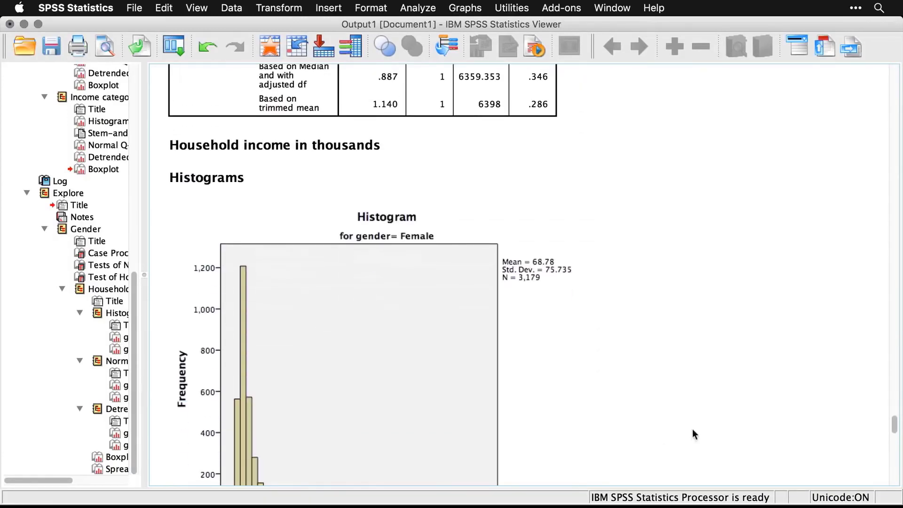
scroll(693, 430, "down", 1)
scroll(694, 434, "down", 1)
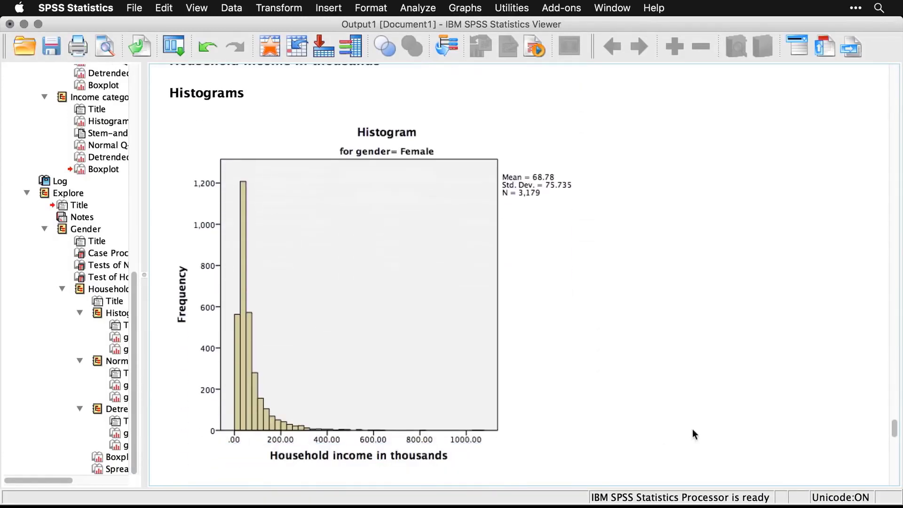
scroll(693, 430, "down", 8)
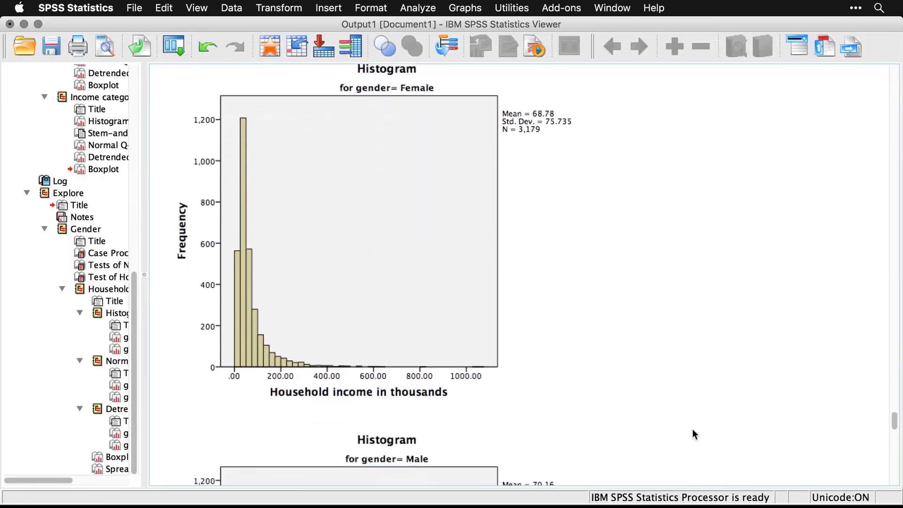
scroll(694, 433, "down", 1)
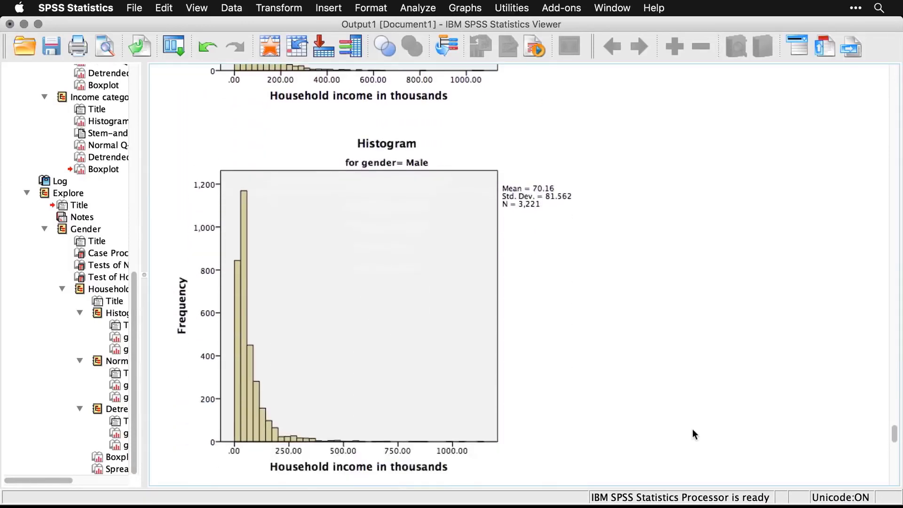
Examine the normal and detrended normal Q-Q plots of household income for females and males
scroll(693, 429, "down", 9)
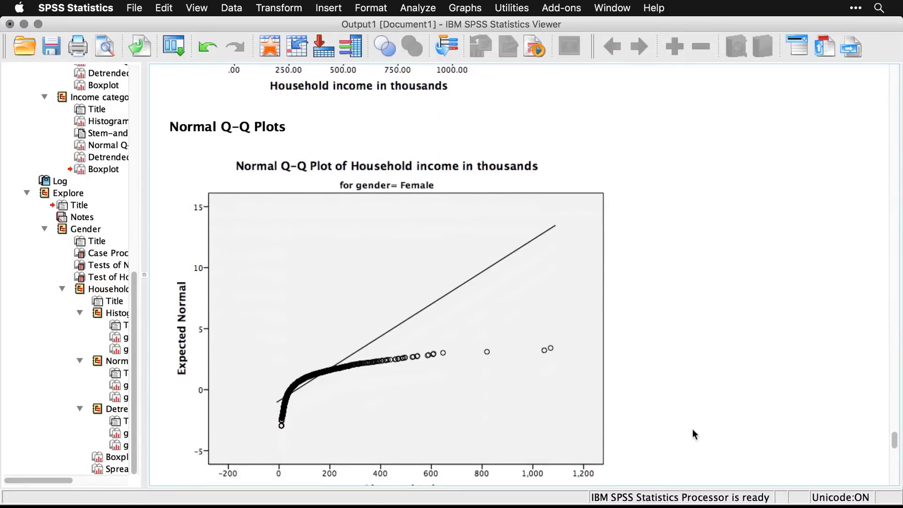
left_click(518, 434)
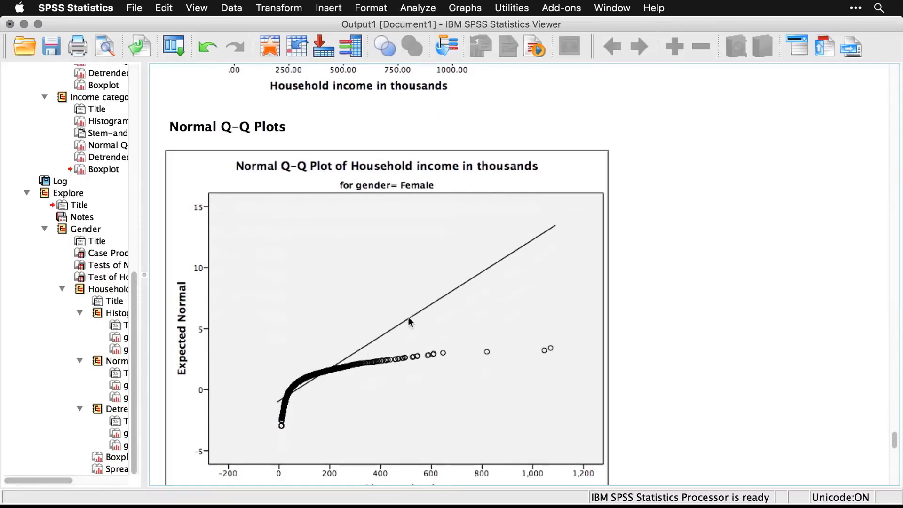
left_click(671, 410)
left_click(530, 394)
left_click(701, 411)
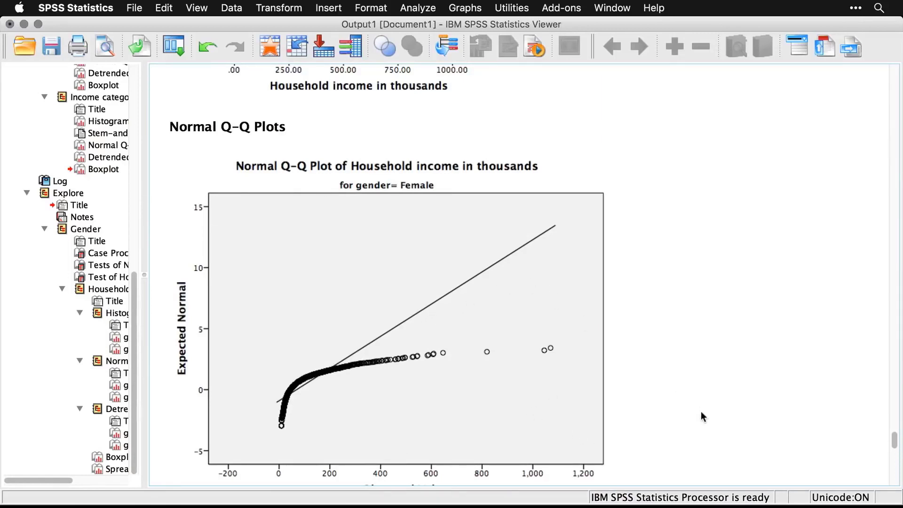
scroll(701, 411, "down", 10)
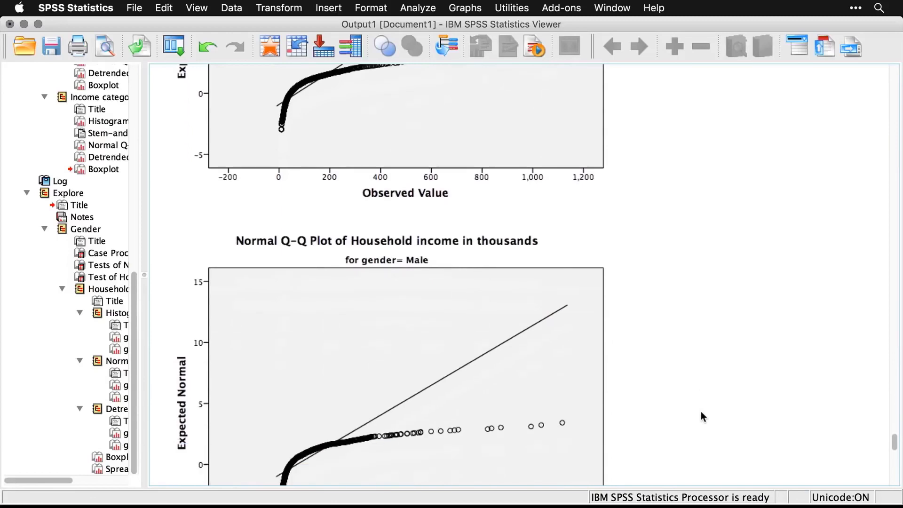
scroll(701, 411, "down", 10)
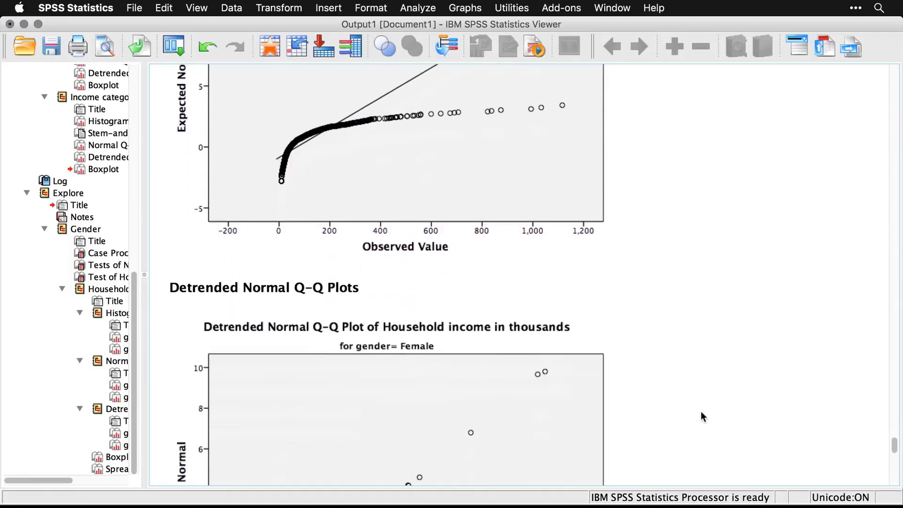
scroll(701, 412, "down", 6)
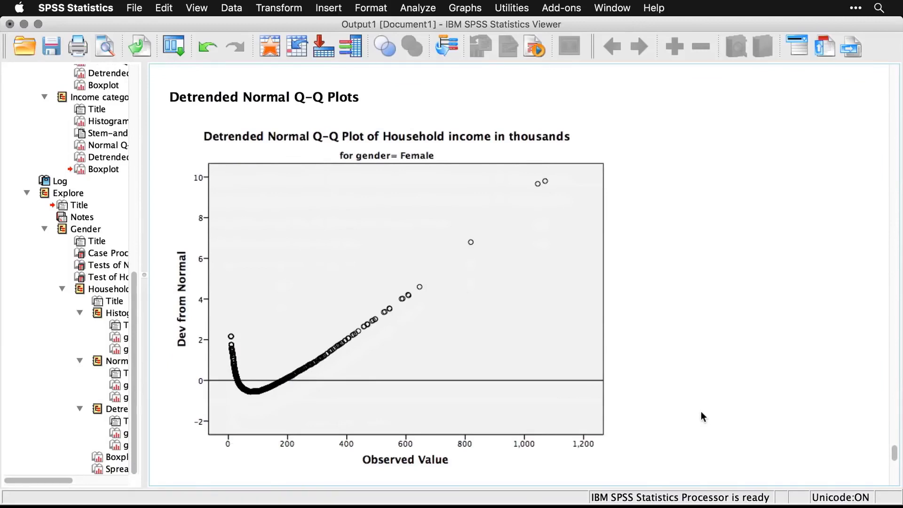
scroll(701, 411, "down", 10)
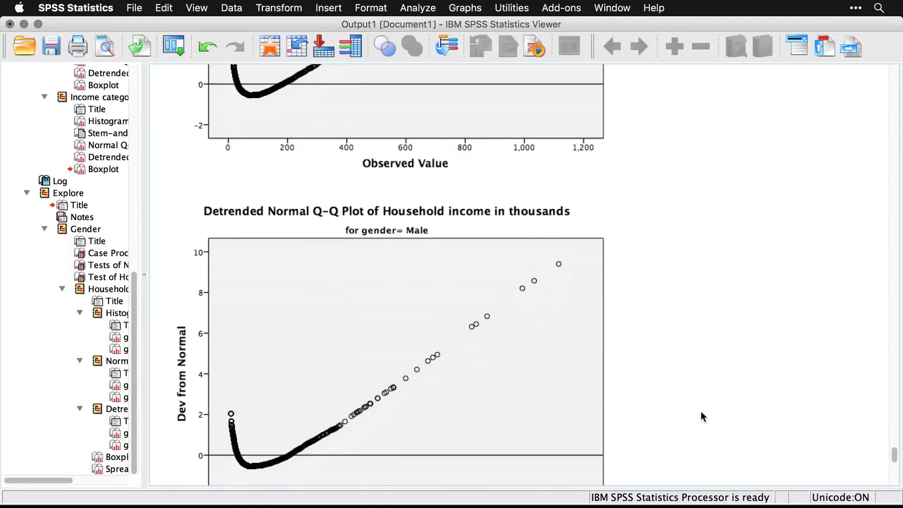
Hide the case number labels on the outliers in the boxplot of household income by gender
scroll(701, 411, "down", 9)
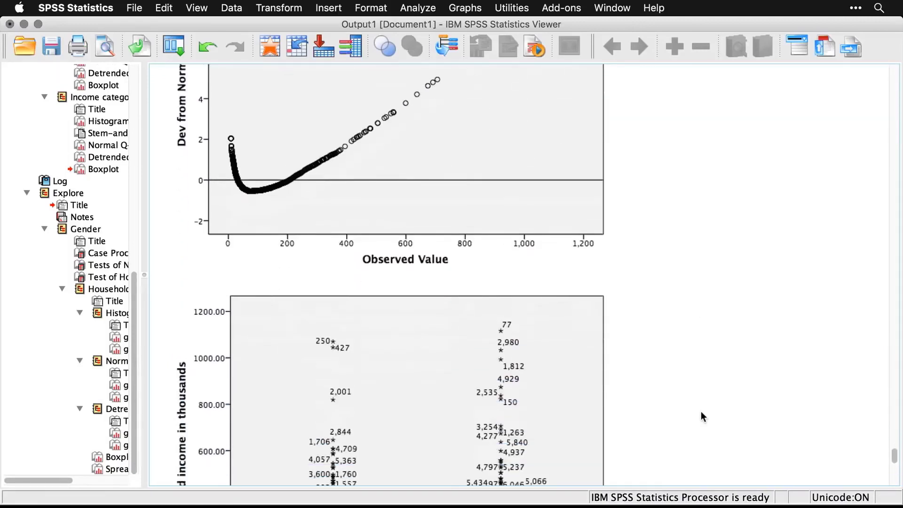
scroll(701, 411, "down", 6)
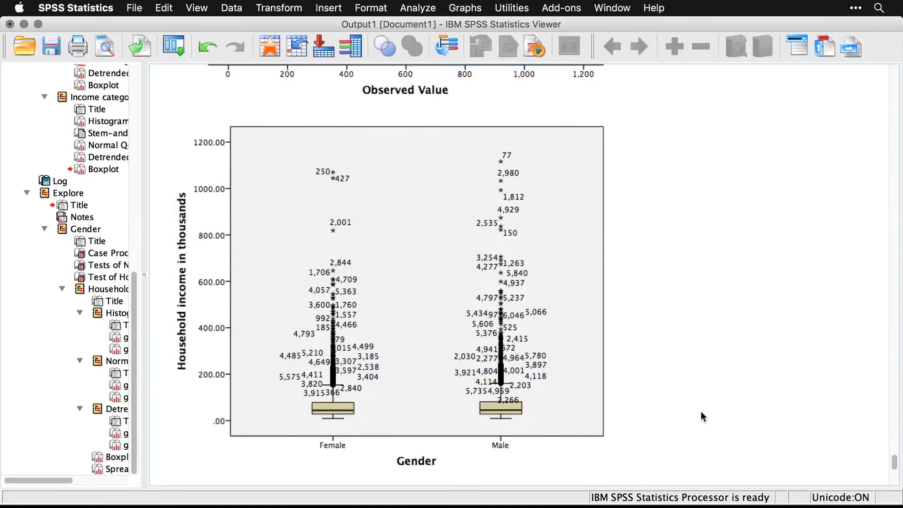
left_click(485, 321)
double_click(486, 321)
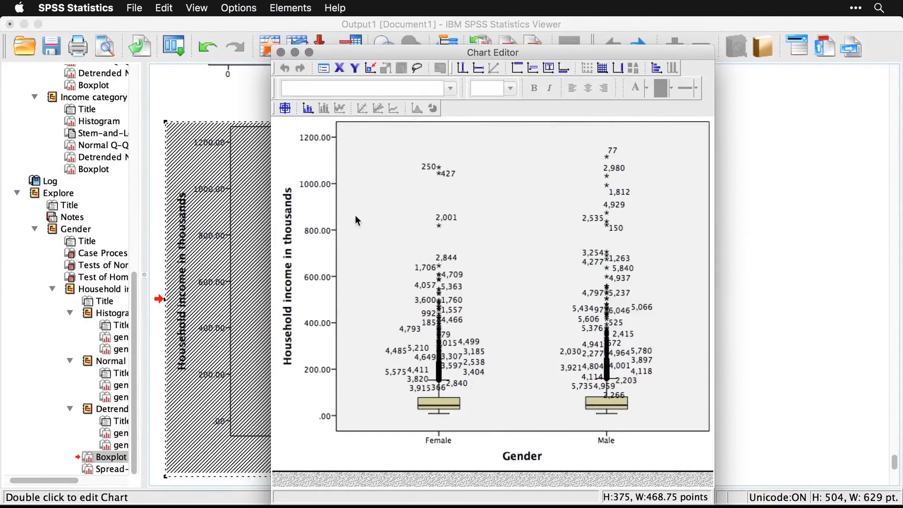
left_click(308, 109)
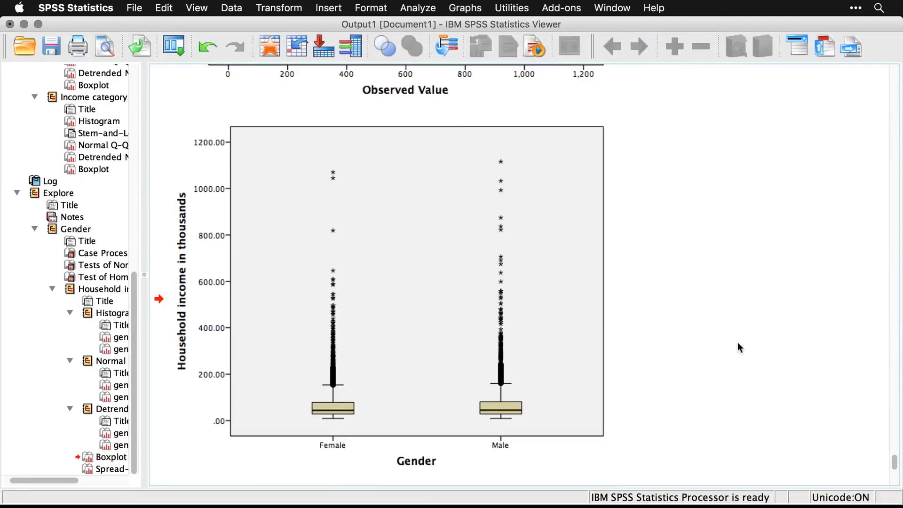
Examine the edited boxplot and the Spread vs. Level Plot of income by gender
scroll(738, 343, "down", 10)
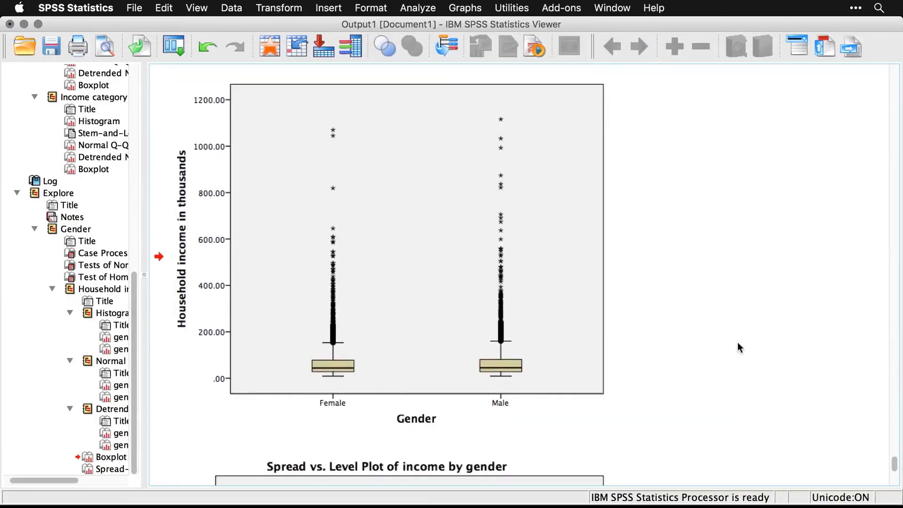
scroll(738, 343, "down", 3)
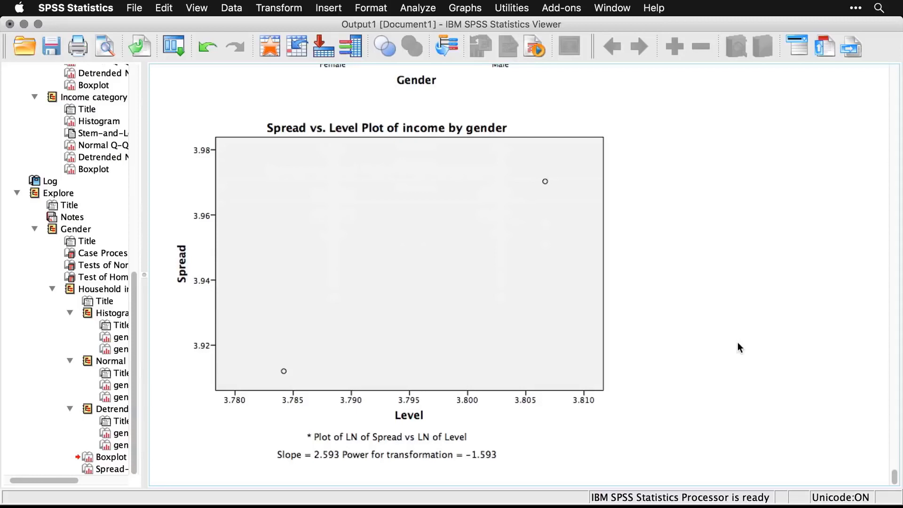
scroll(740, 348, "down", 1)
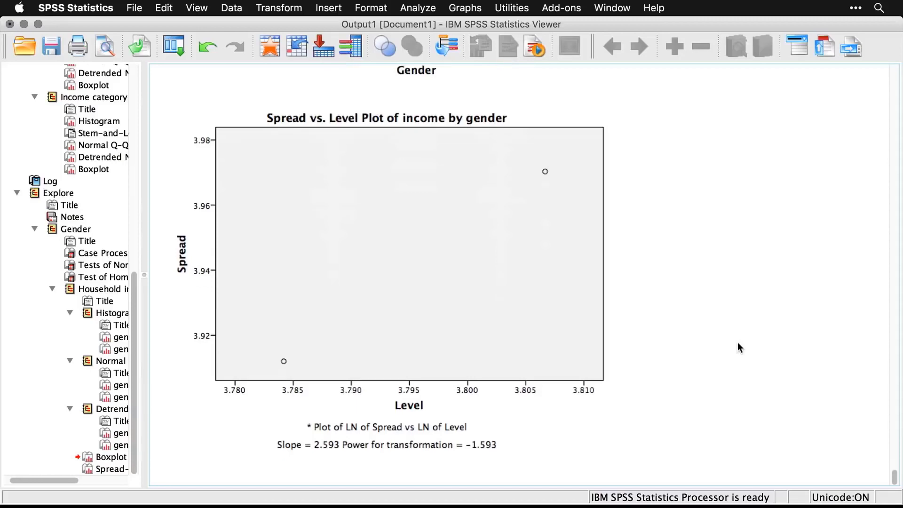
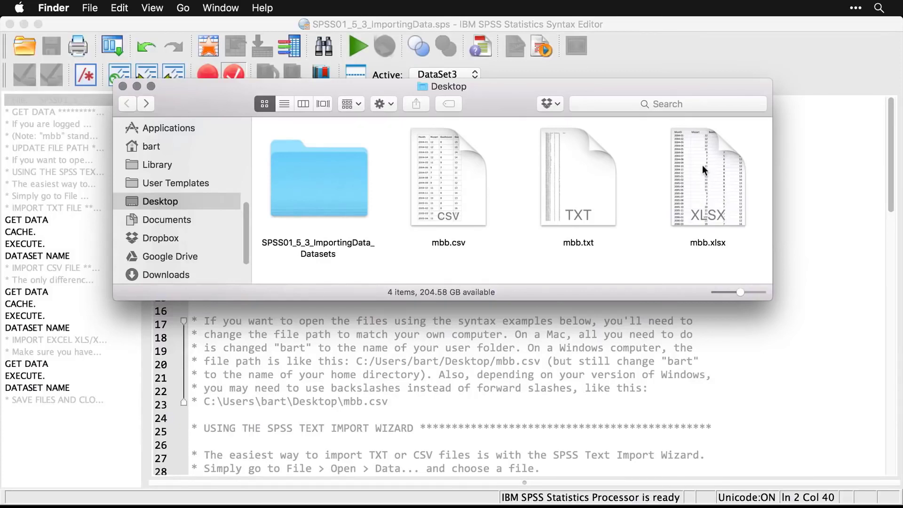
Preview the contents of mbb.csv, mbb.txt and mbb.xlsx in the Finder's Desktop folder, one after another
left_click(463, 194)
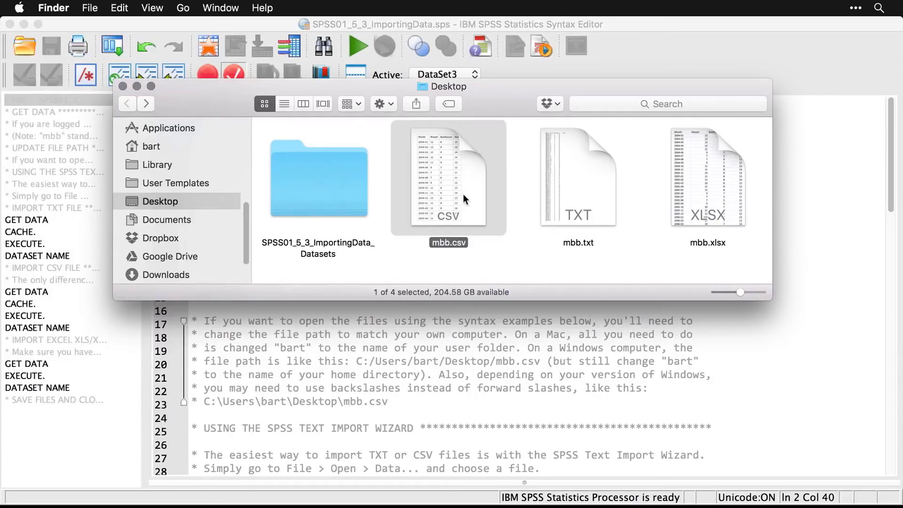
key("space")
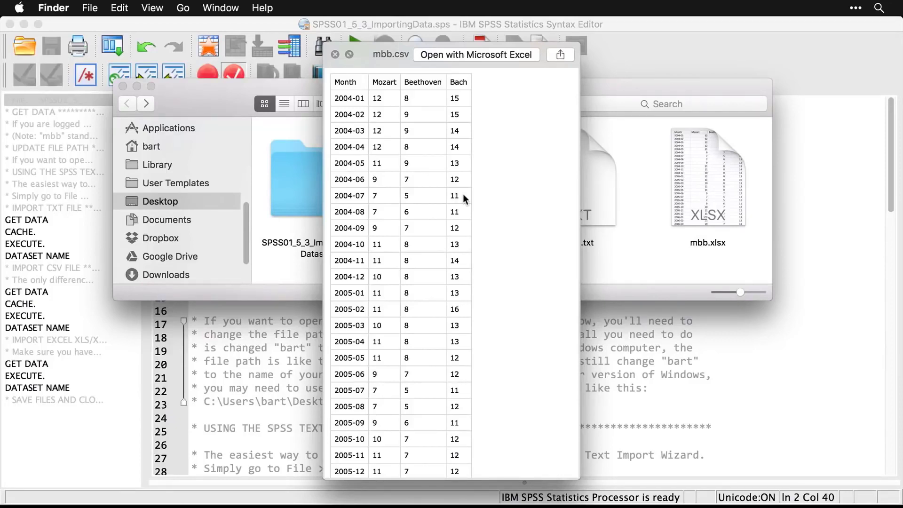
key("space")
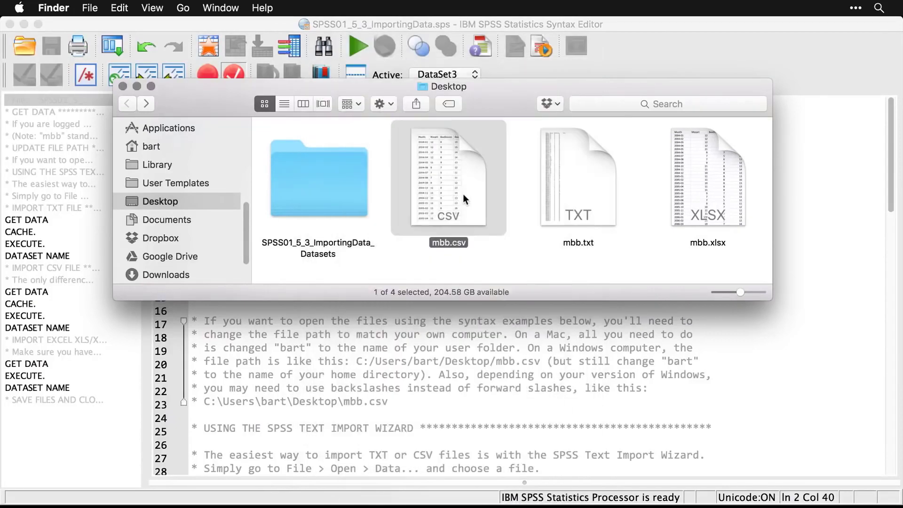
left_click(569, 182)
key("space")
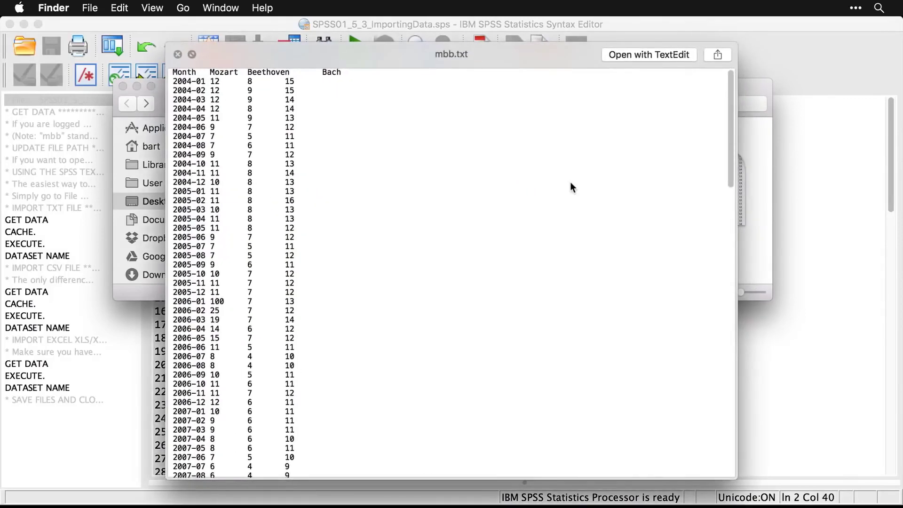
key("space")
left_click(684, 176)
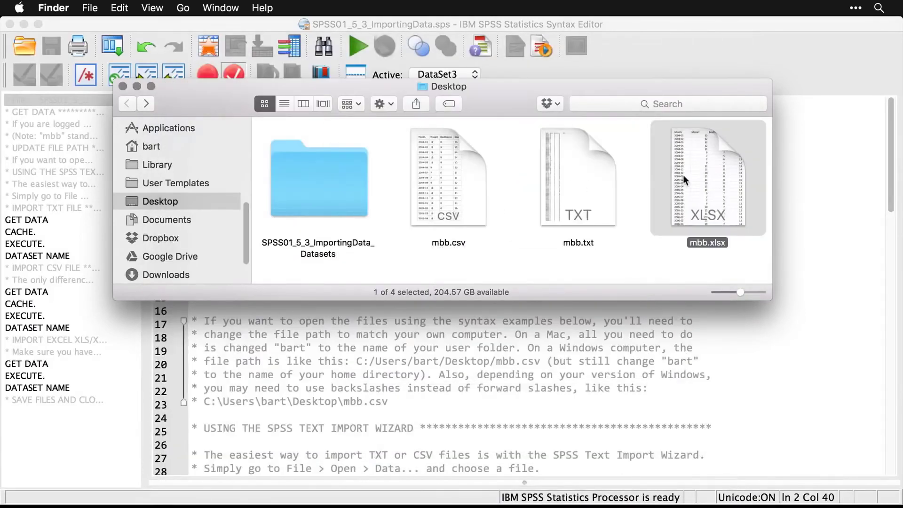
key("space")
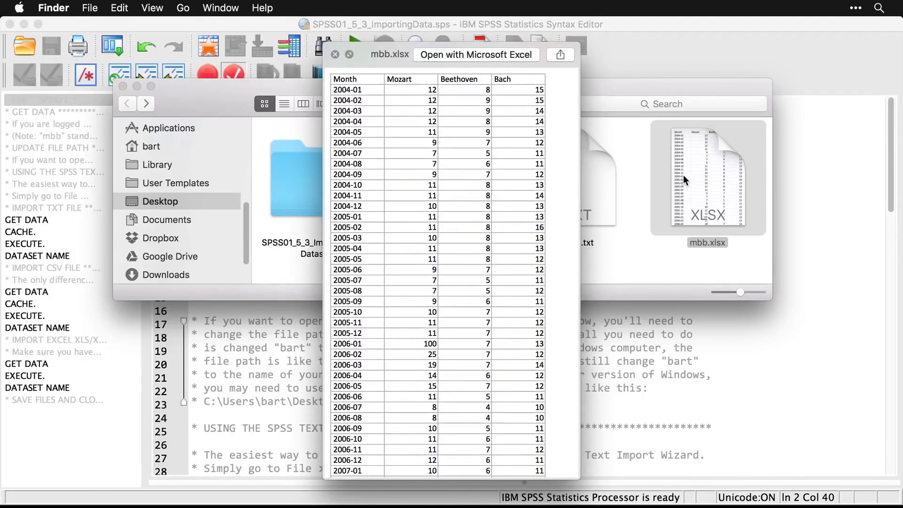
key("space")
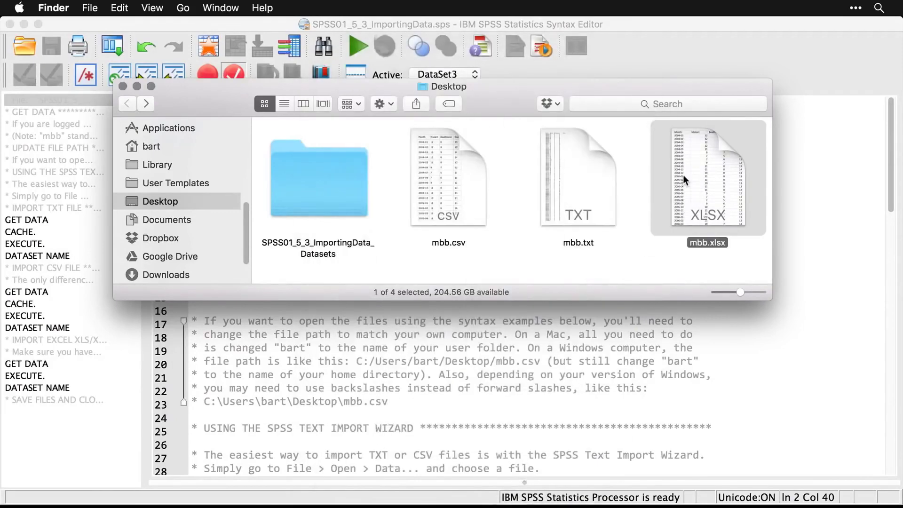
Switch back to the SPSS Syntax Editor and review the file path notes and the GET DATA command for importing mbb.txt
left_click(836, 188)
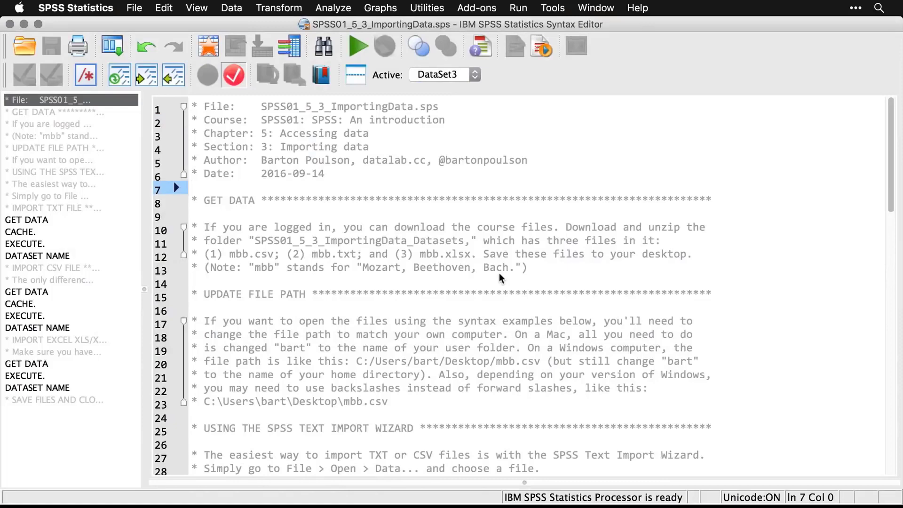
scroll(498, 272, "down", 2)
scroll(501, 277, "down", 2)
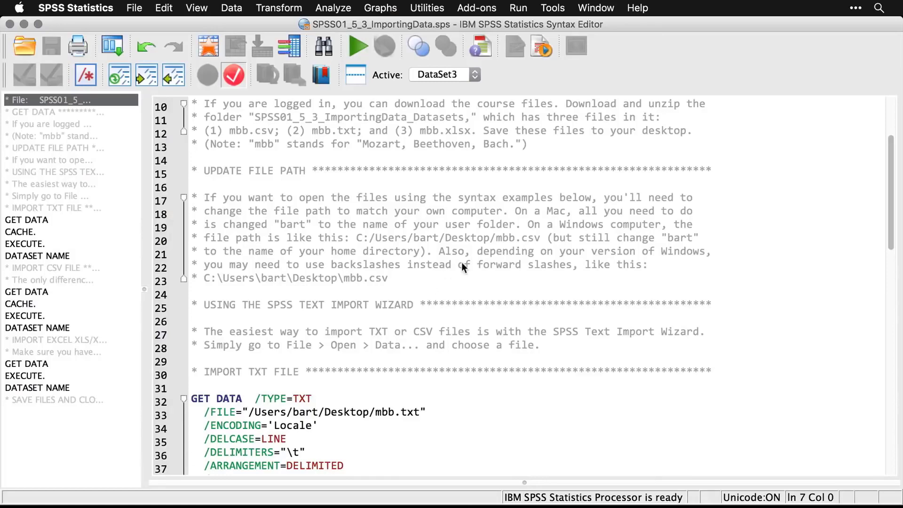
left_click(407, 233)
scroll(408, 230, "down", 5)
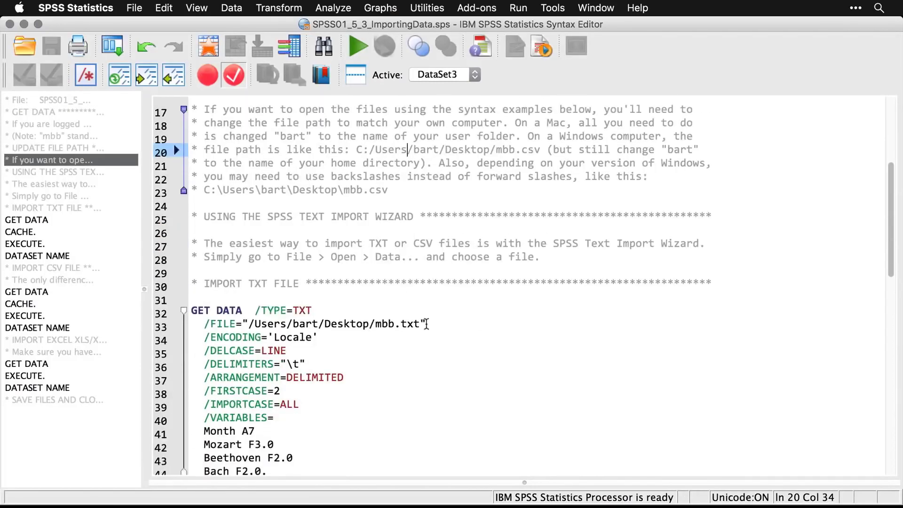
Compare the mbb.txt file path with the Windows path examples, and review the import wizard note and the TXT import syntax
left_click_drag(427, 323, 244, 325)
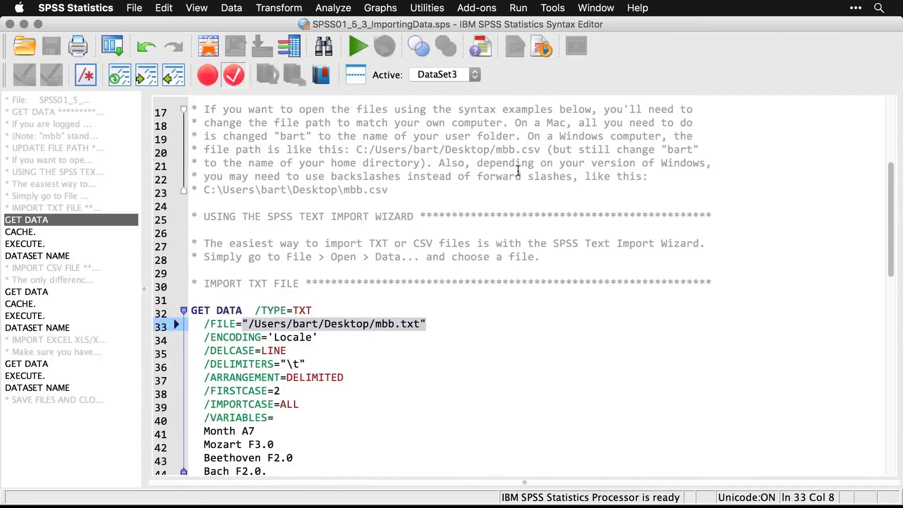
left_click_drag(541, 149, 356, 150)
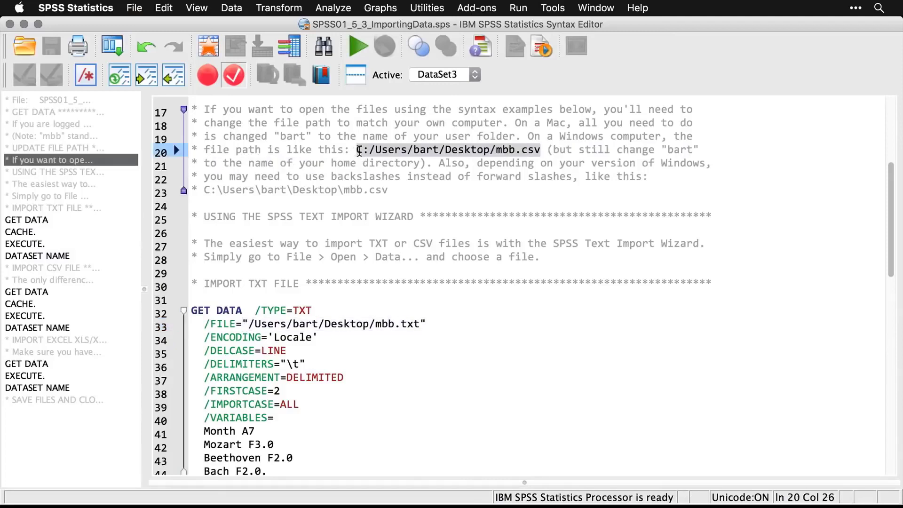
left_click_drag(394, 190, 204, 190)
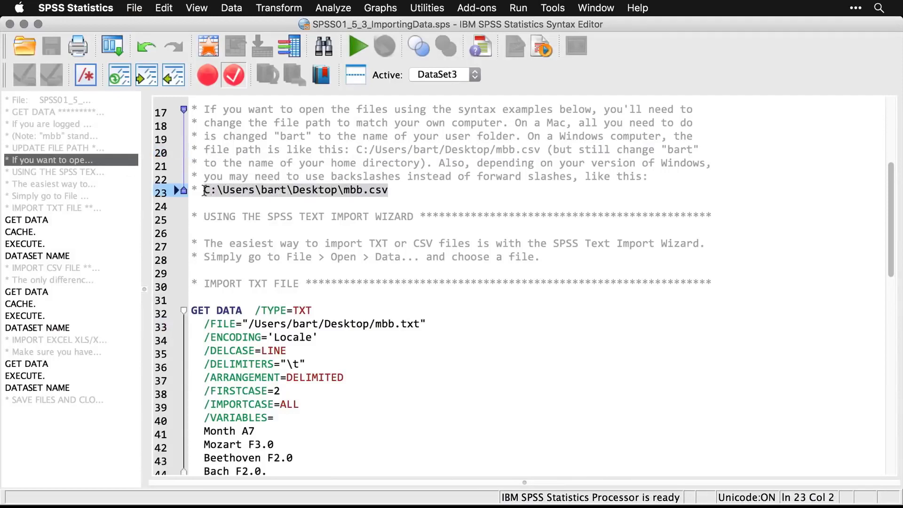
left_click(351, 242)
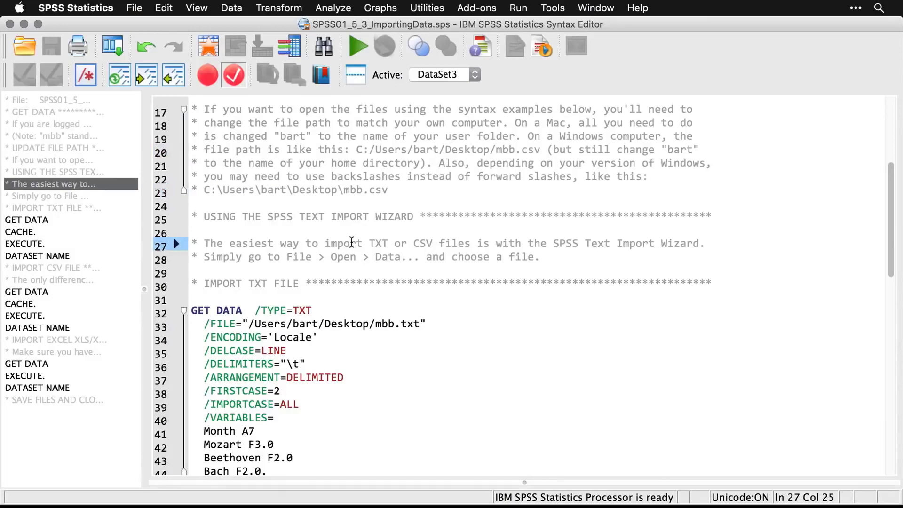
scroll(352, 242, "down", 3)
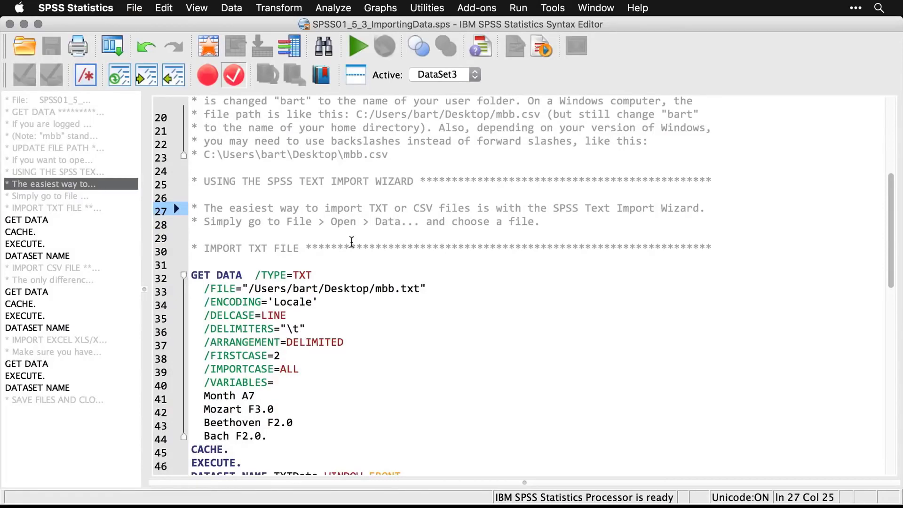
scroll(377, 322, "down", 3)
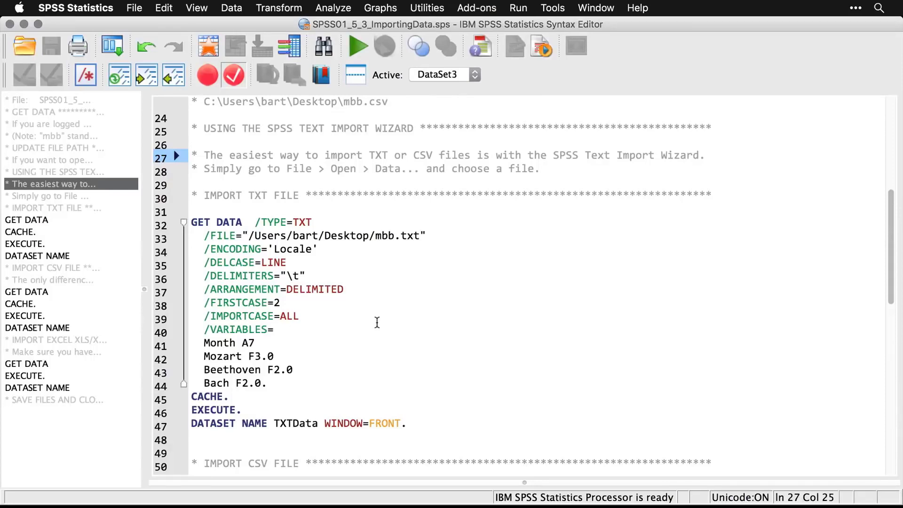
Switch to the empty data editor and open mbb.txt from the Desktop as a Text (*.txt, *.dat, *.csv, *.tab) data file
key("super+grave")
key("super+grave")
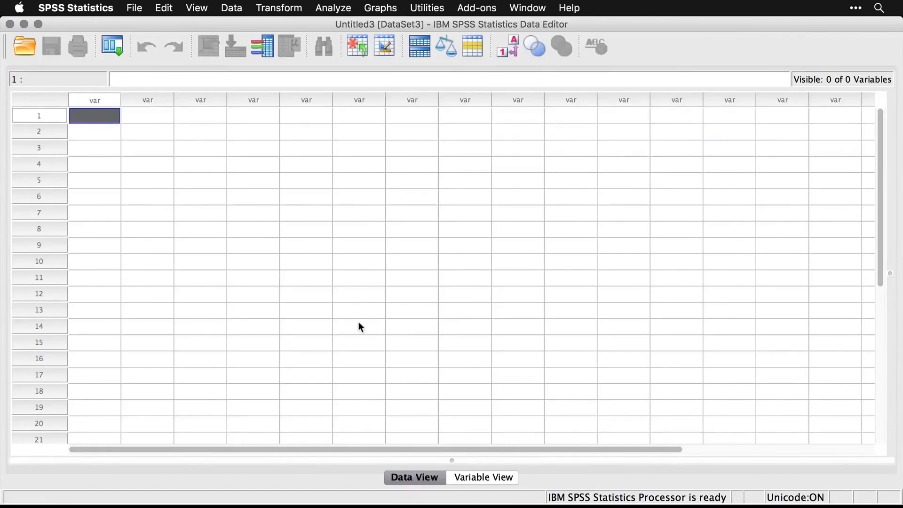
left_click(134, 8)
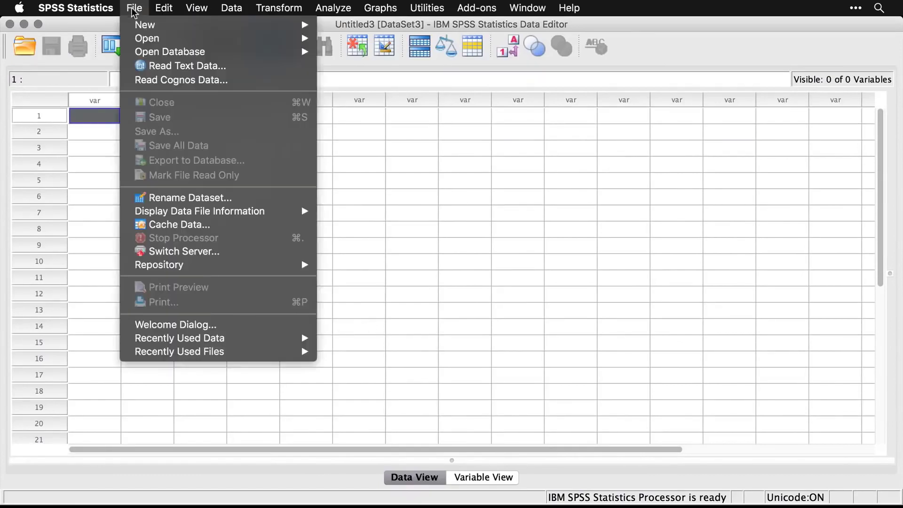
mouse_move(141, 37)
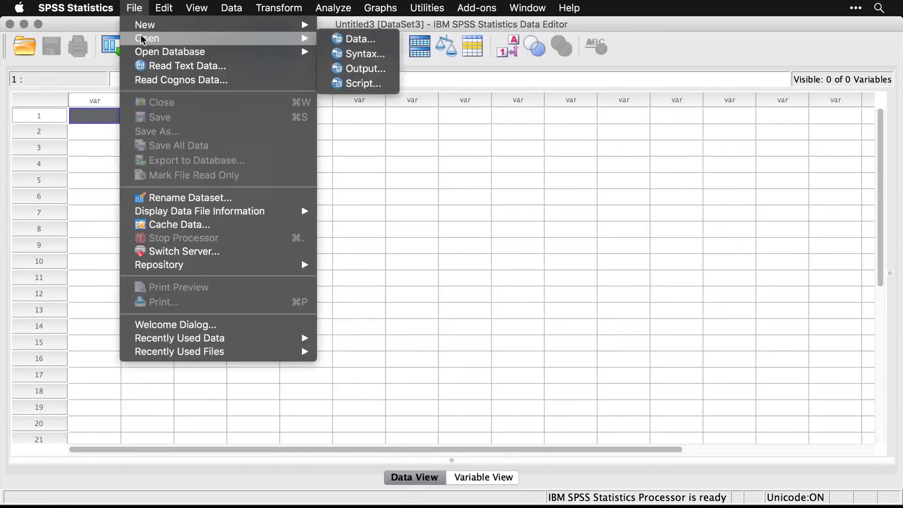
left_click(348, 38)
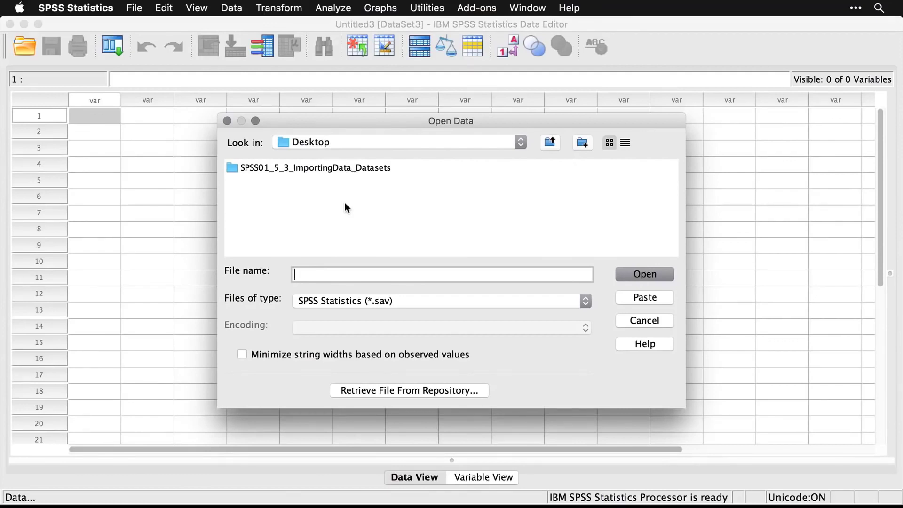
left_click(409, 274)
left_click(406, 300)
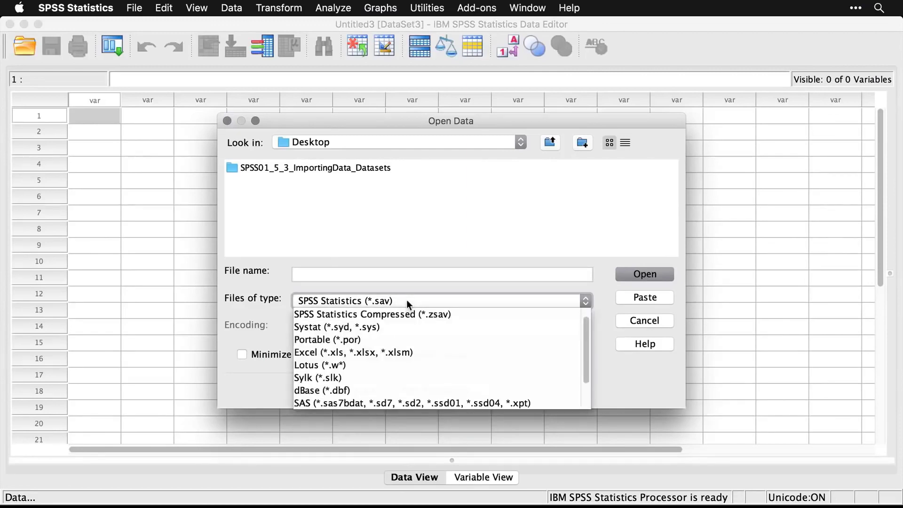
scroll(428, 349, "down", 3)
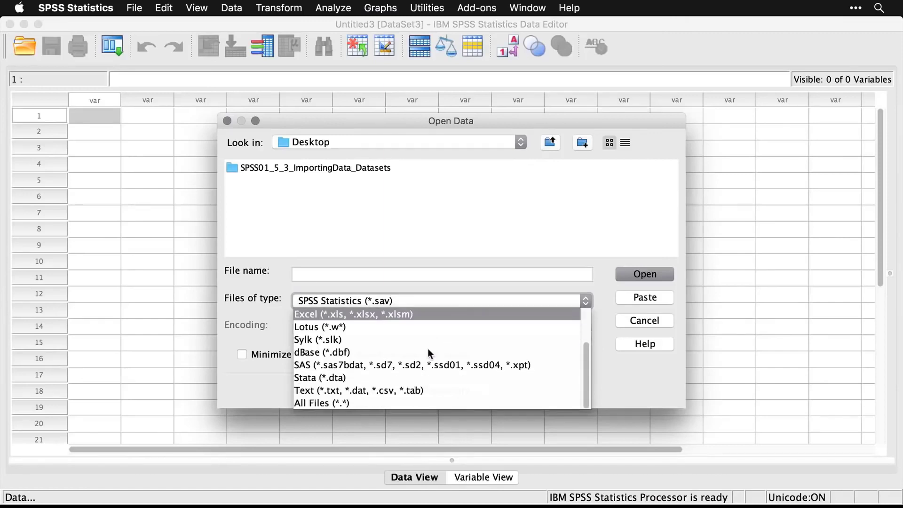
left_click(445, 389)
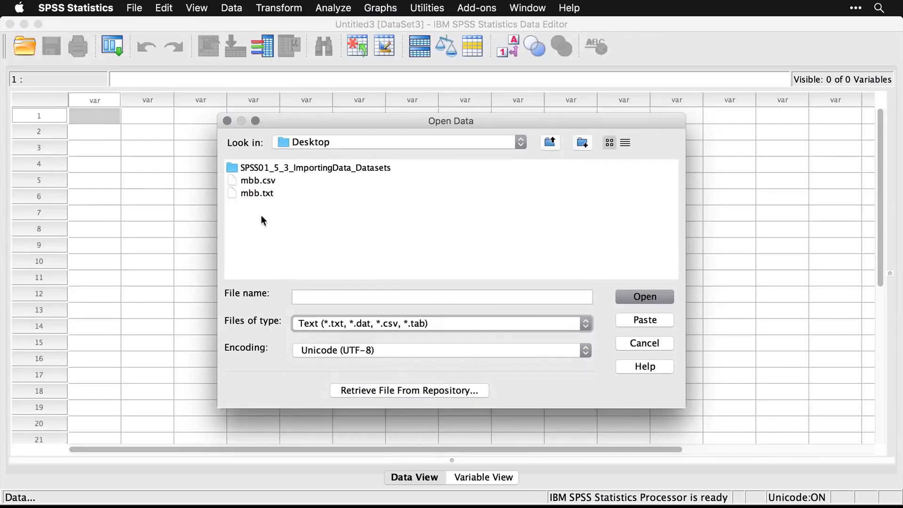
left_click(247, 195)
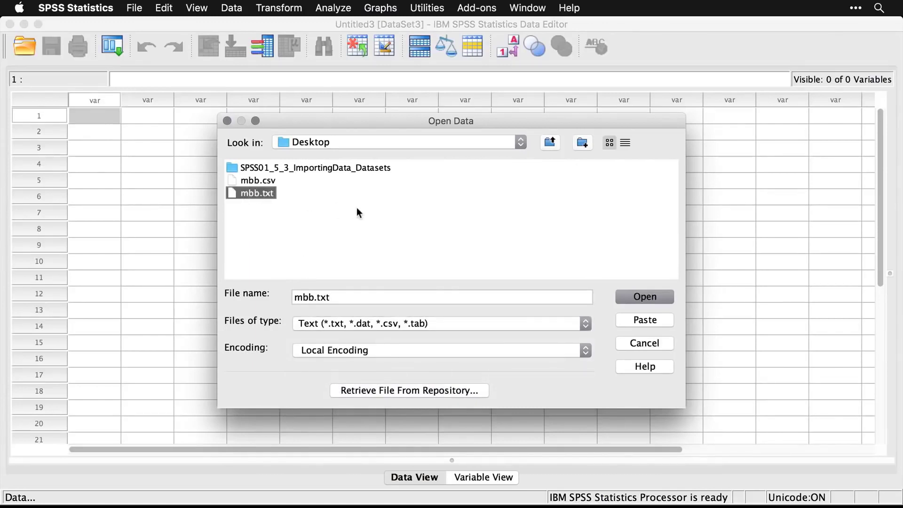
left_click(645, 297)
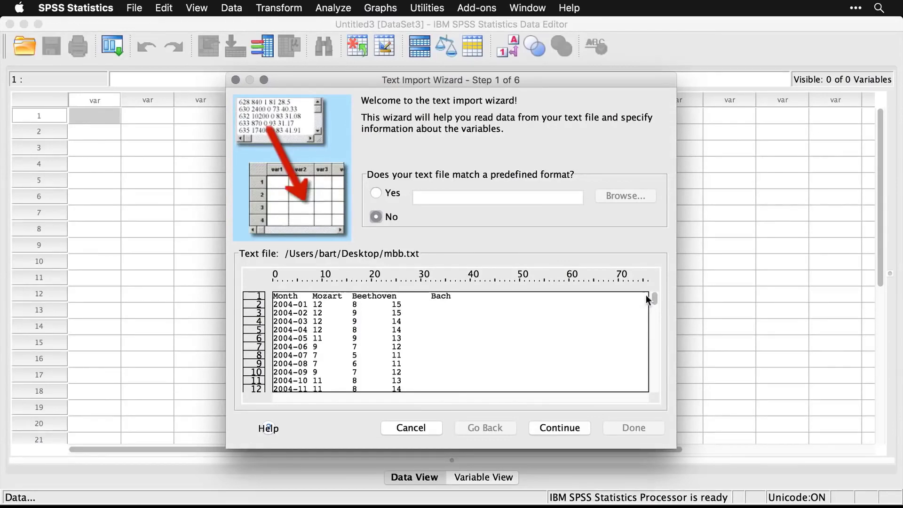
Import the file through the Text Import Wizard as tab-delimited with variable names at the top, accepting the other default settings
left_click(564, 428)
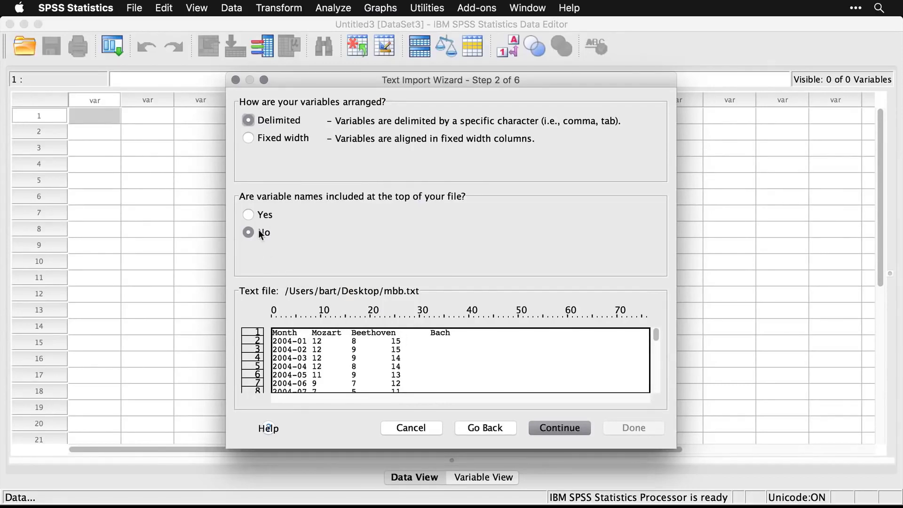
left_click(248, 214)
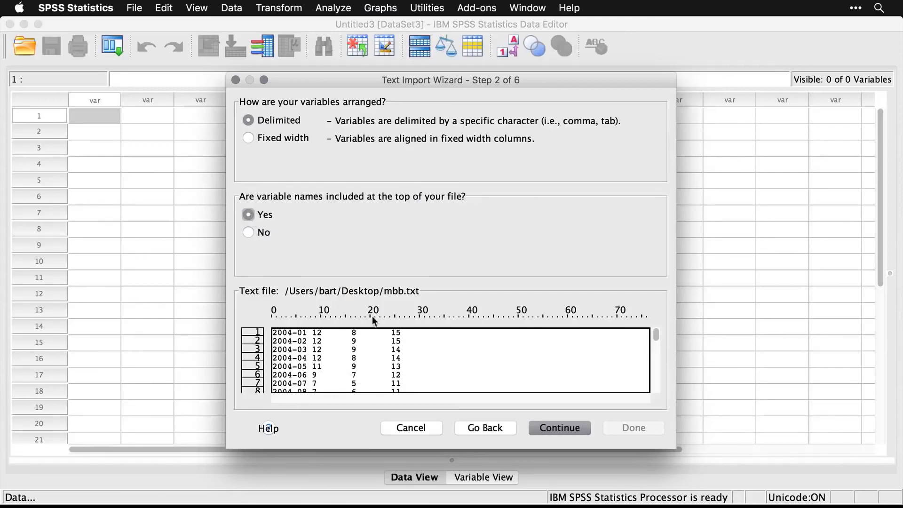
left_click(568, 428)
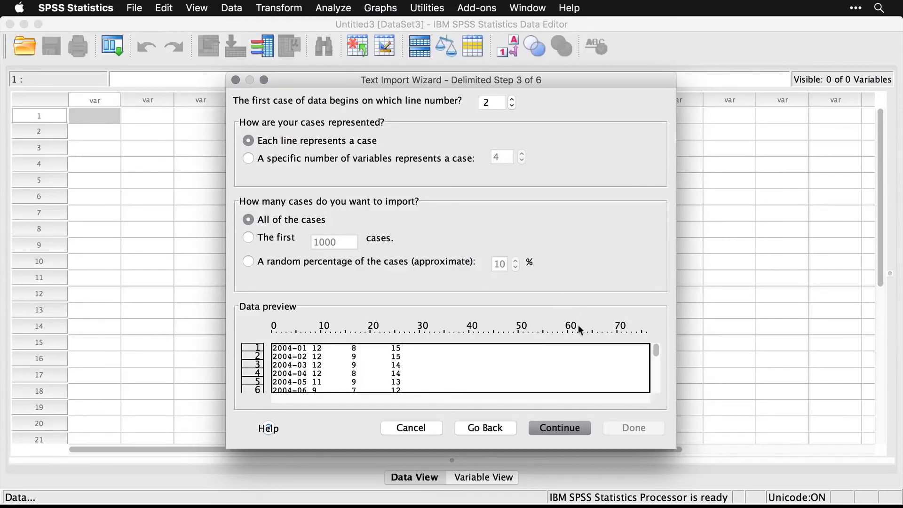
left_click(565, 428)
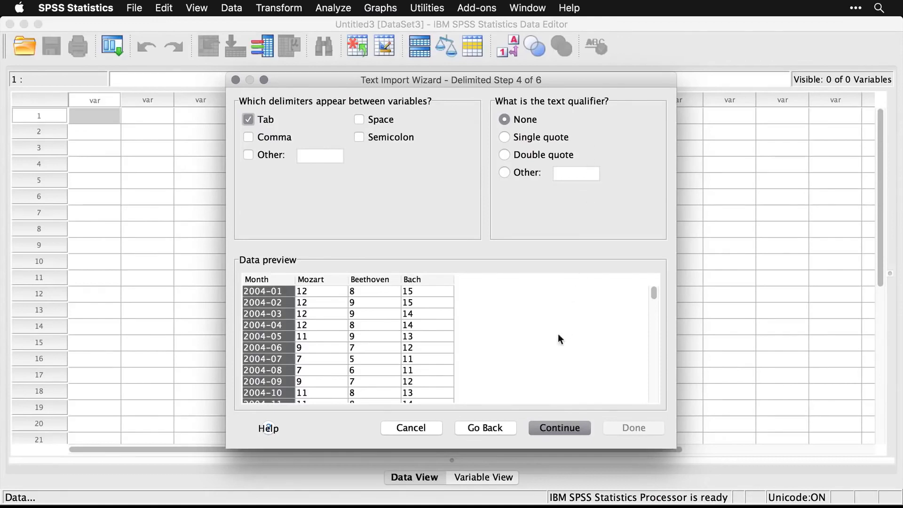
left_click(568, 427)
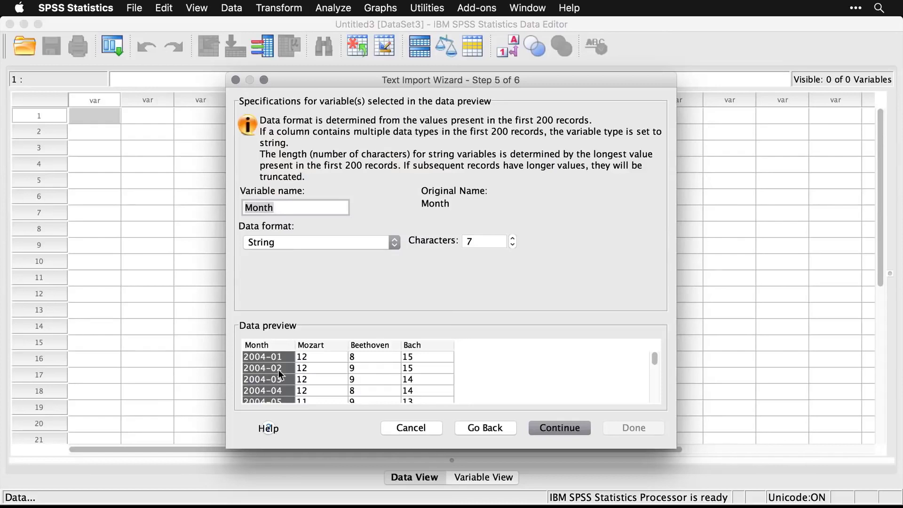
left_click(563, 427)
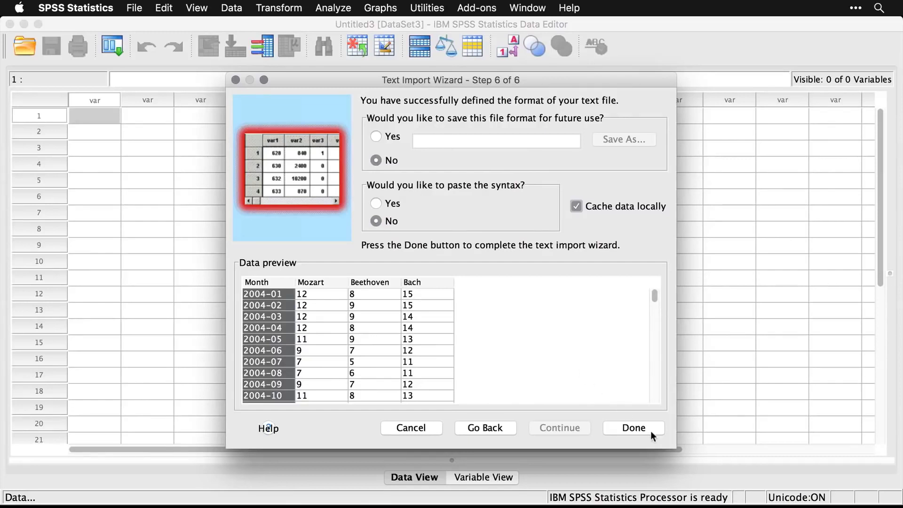
left_click(635, 428)
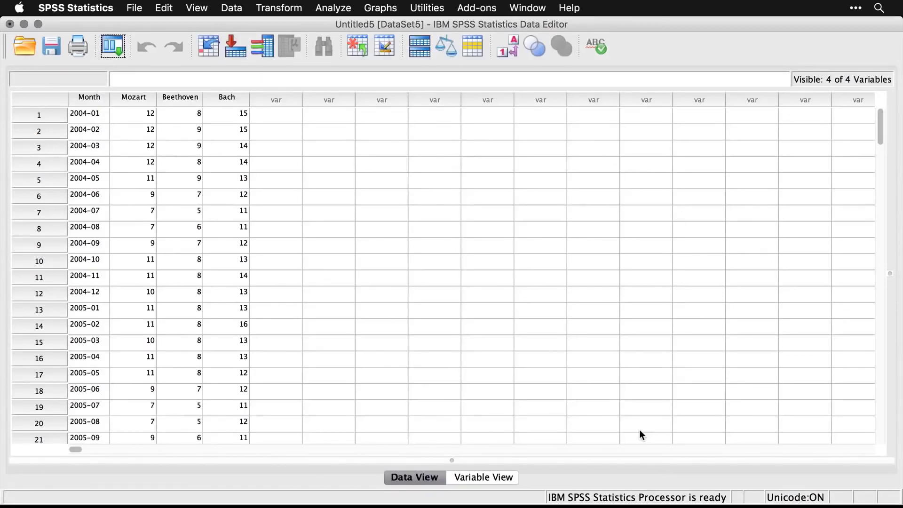
Set the measurement level of Mozart, Beethoven and Bach to Scale in the variable definitions, and return to the data values
left_click(492, 476)
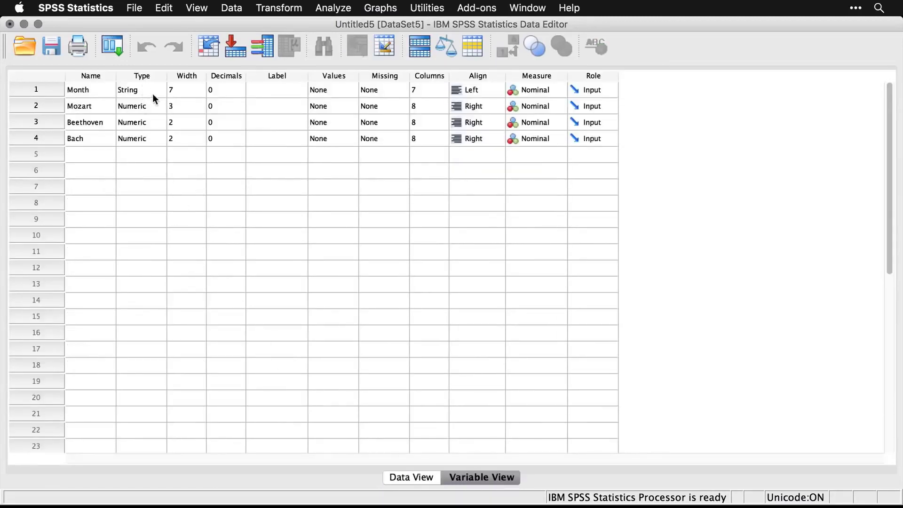
left_click(185, 145)
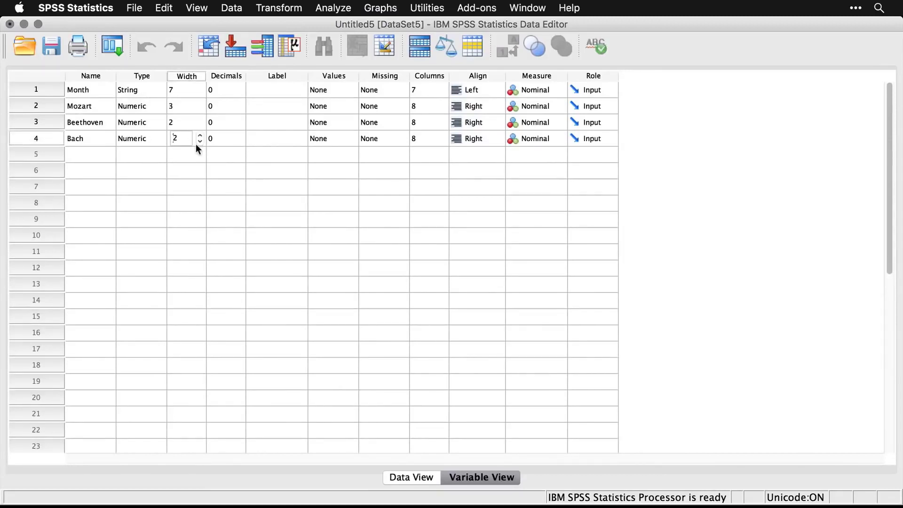
left_click(223, 151)
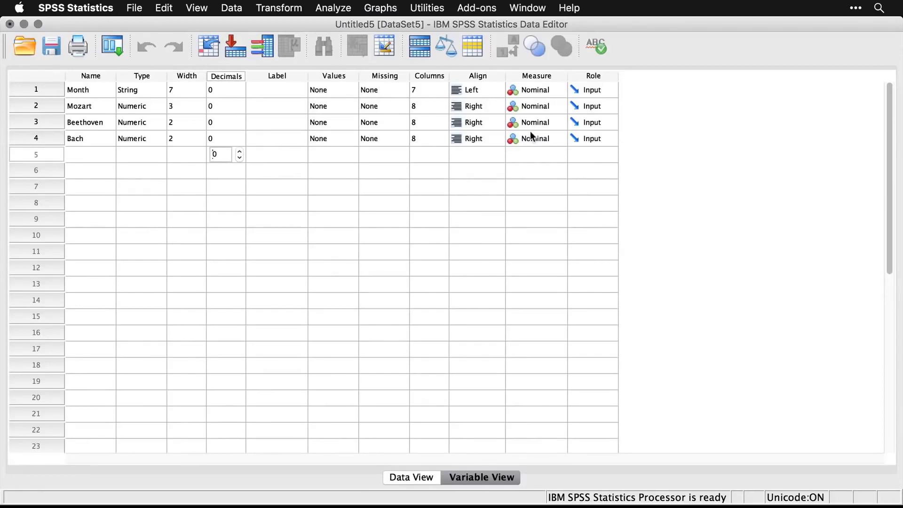
left_click(545, 105)
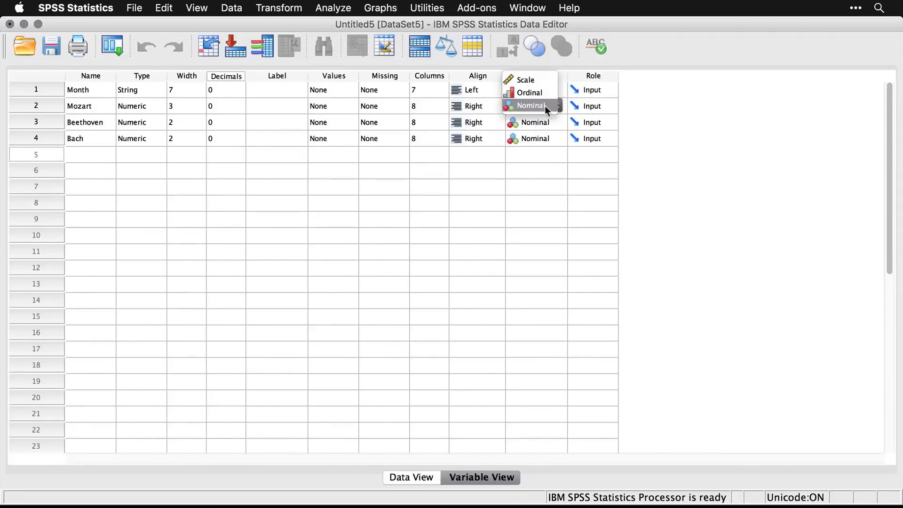
left_click(537, 79)
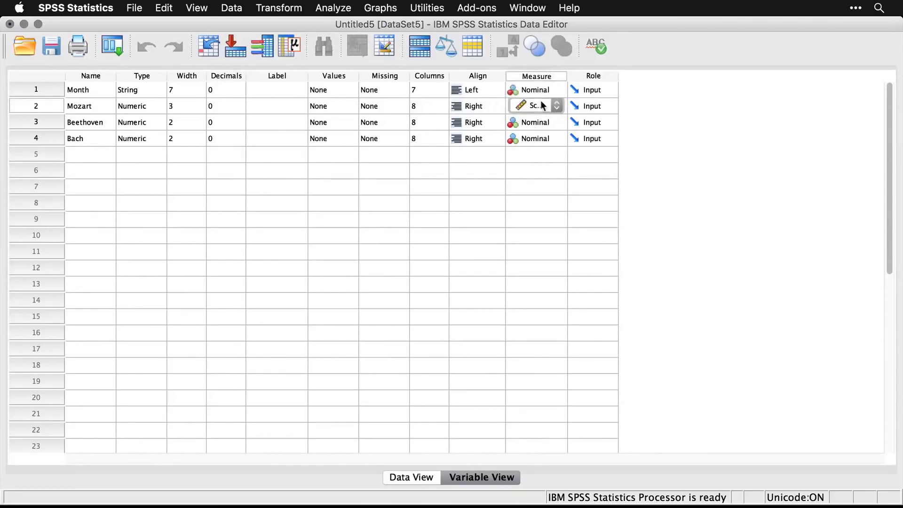
left_click(539, 125)
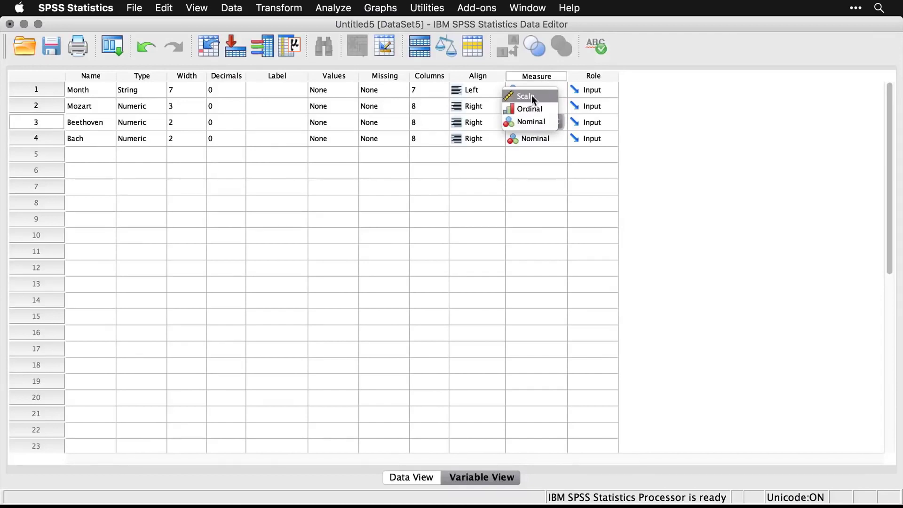
left_click(534, 99)
left_click(539, 139)
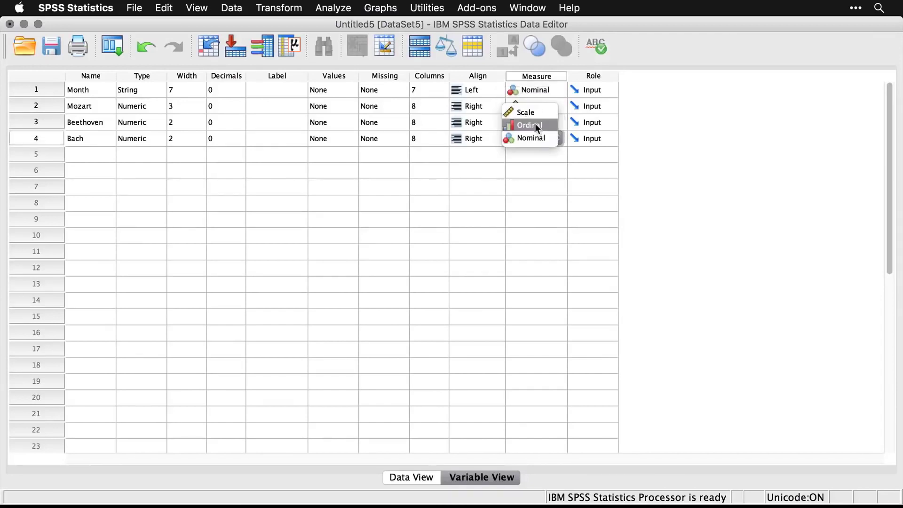
left_click(531, 111)
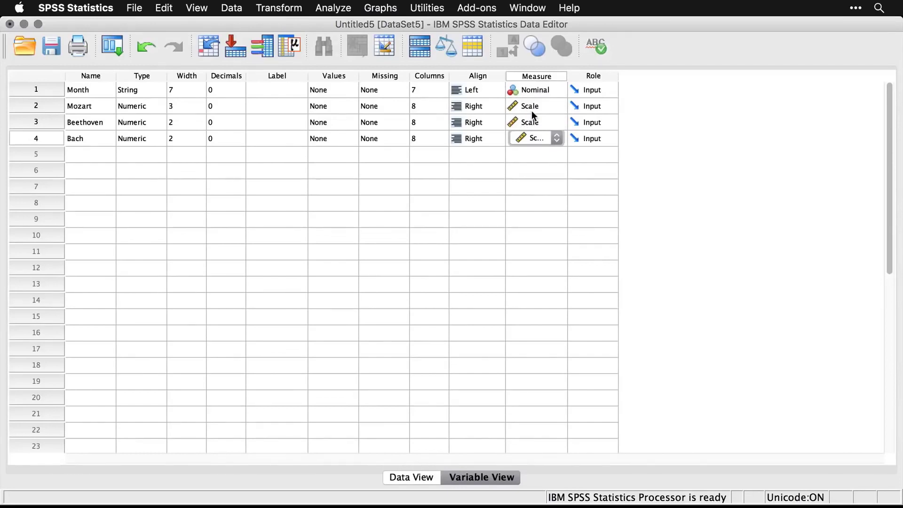
left_click(490, 157)
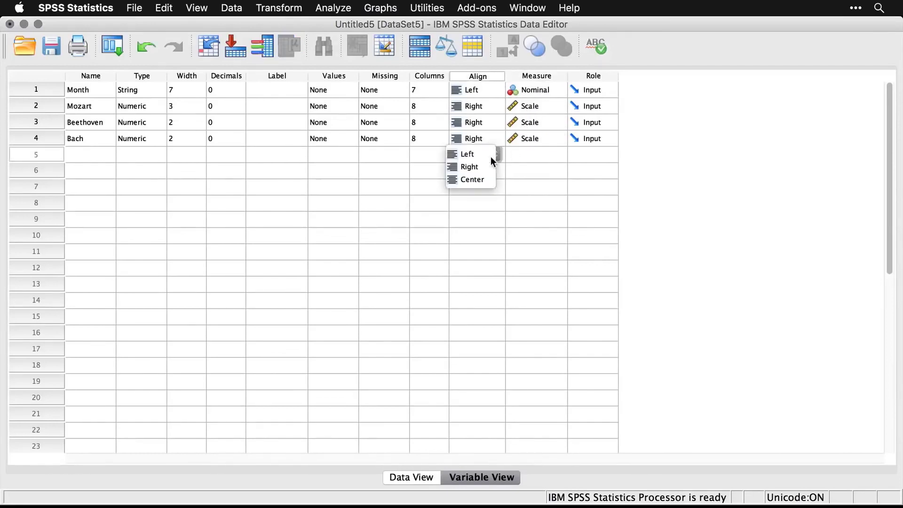
left_click(550, 159)
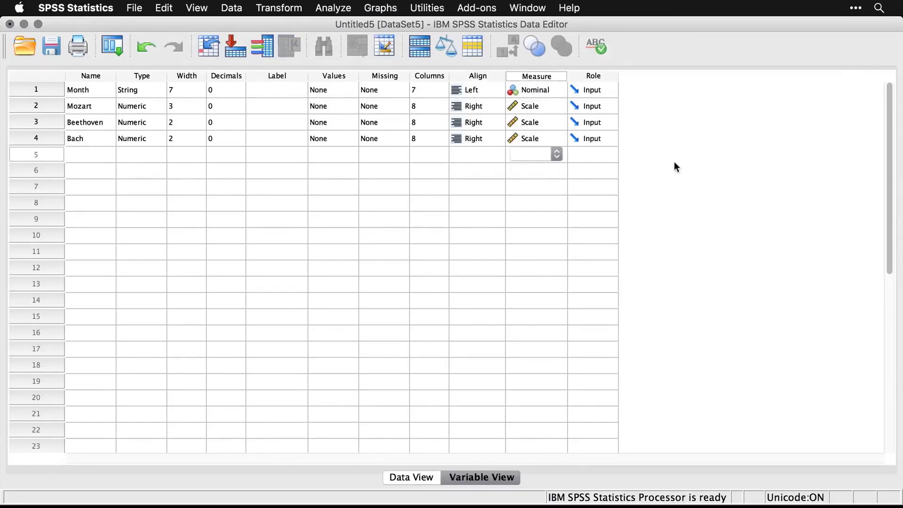
left_click(420, 479)
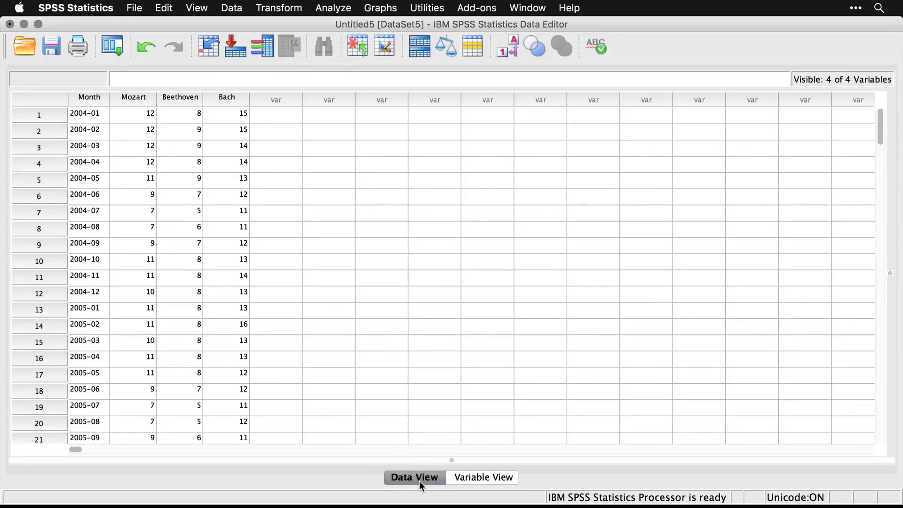
Create a new empty dataset and open mbb.csv from the Desktop as a Text (*.txt, *.dat, *.csv, *.tab) data file
key("super+n")
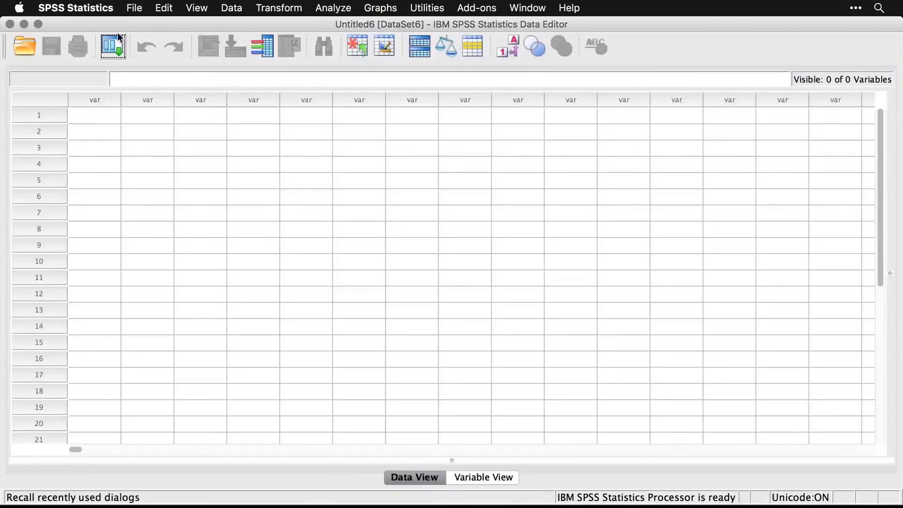
left_click(134, 8)
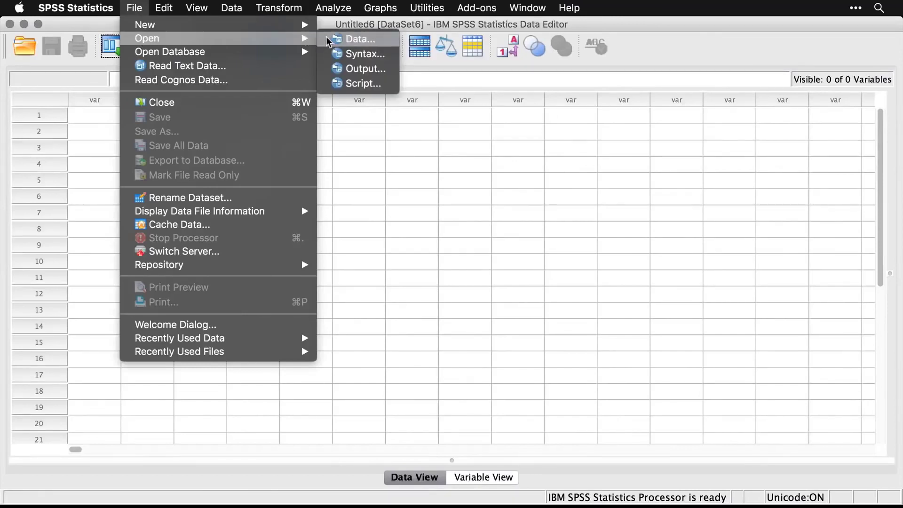
left_click(329, 41)
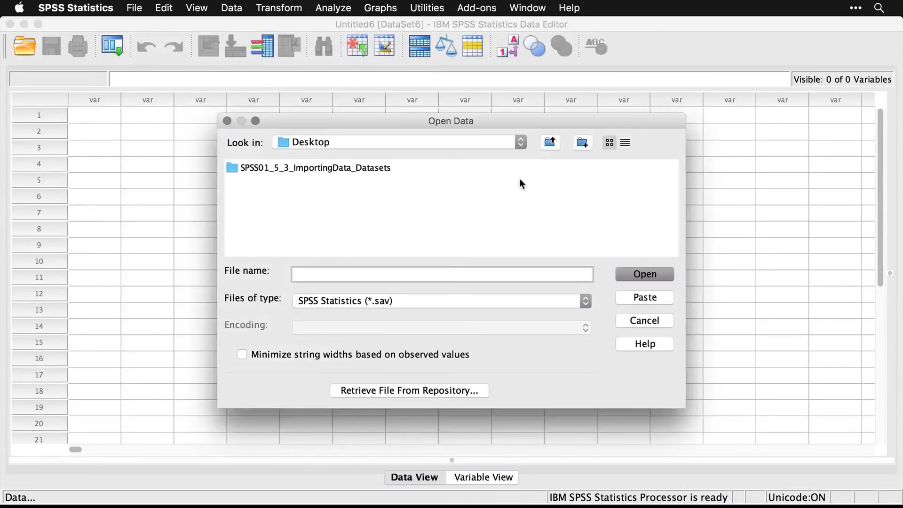
left_click(433, 302)
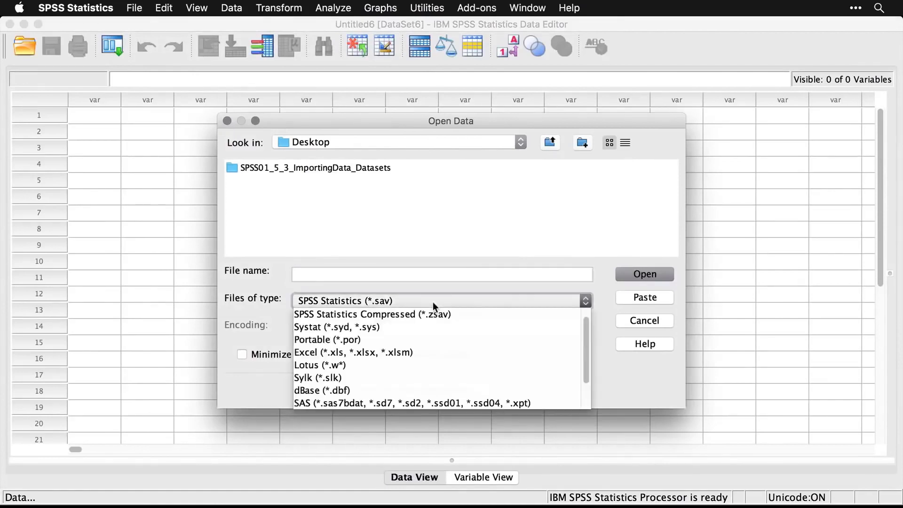
scroll(436, 342, "down", 3)
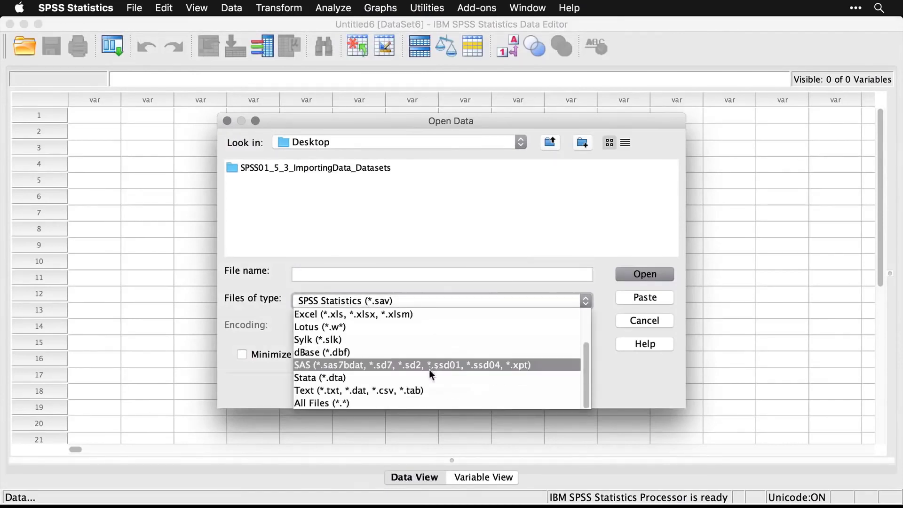
left_click(443, 389)
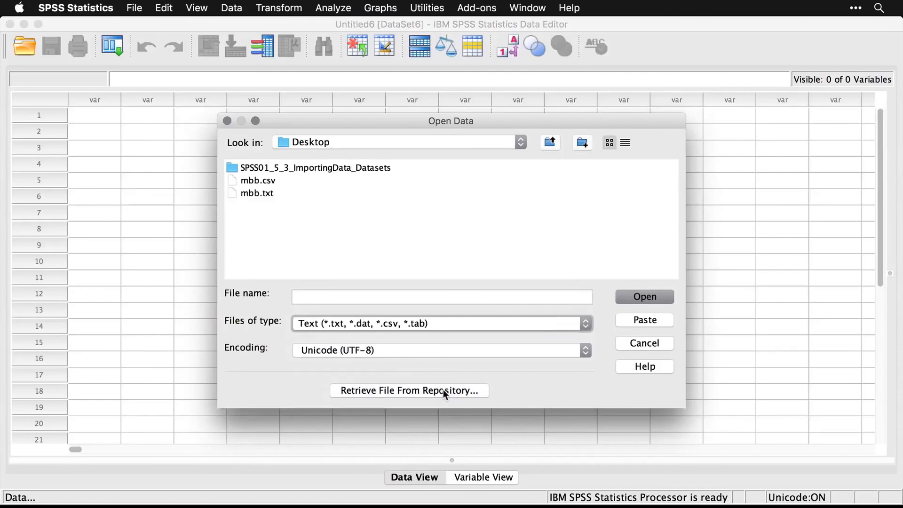
left_click(258, 183)
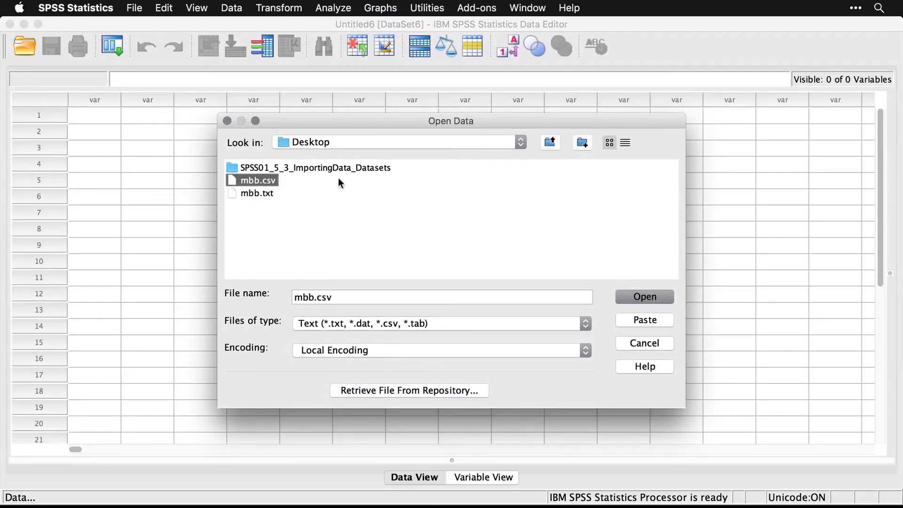
left_click(648, 300)
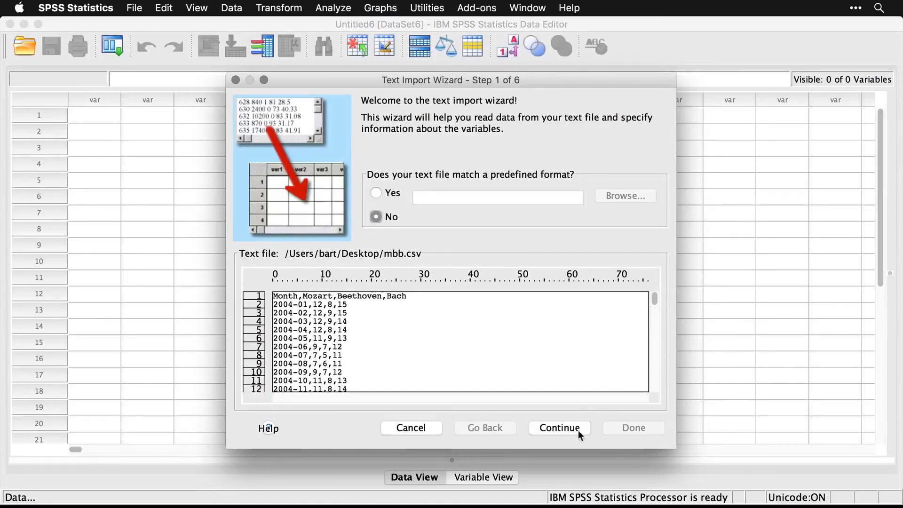
Import the CSV file through the Text Import Wizard as comma-delimited with variable names at the top, accepting the other default settings
left_click(565, 432)
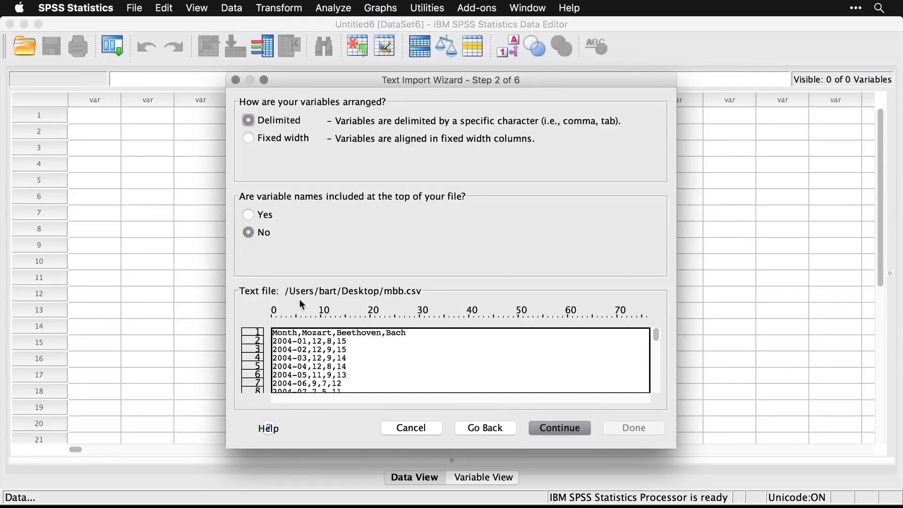
left_click(252, 214)
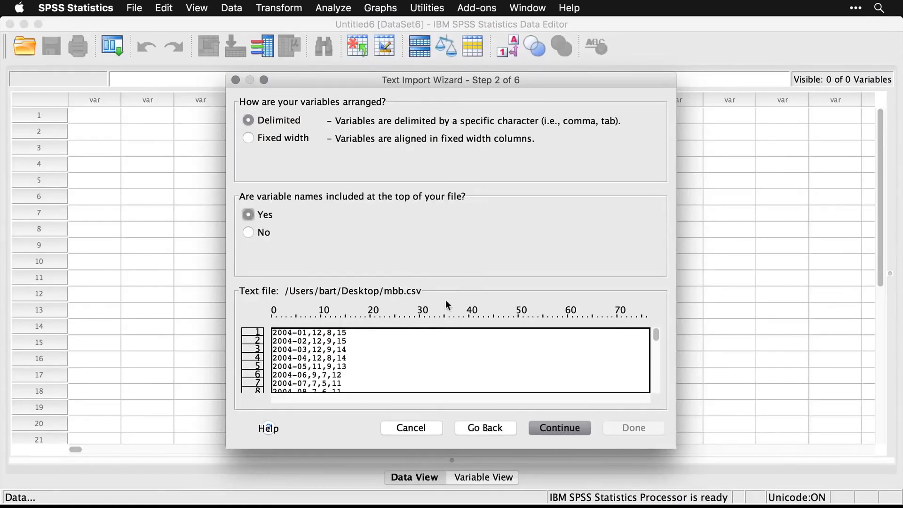
left_click(565, 436)
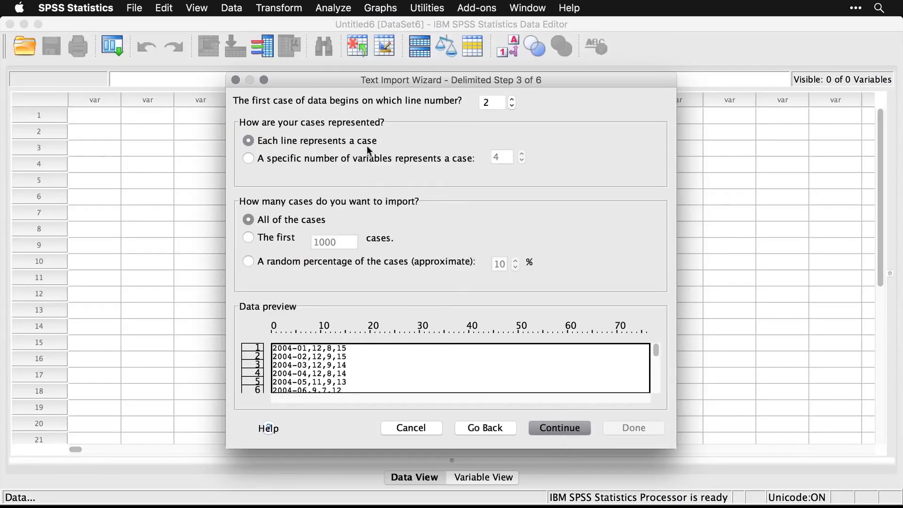
left_click(574, 430)
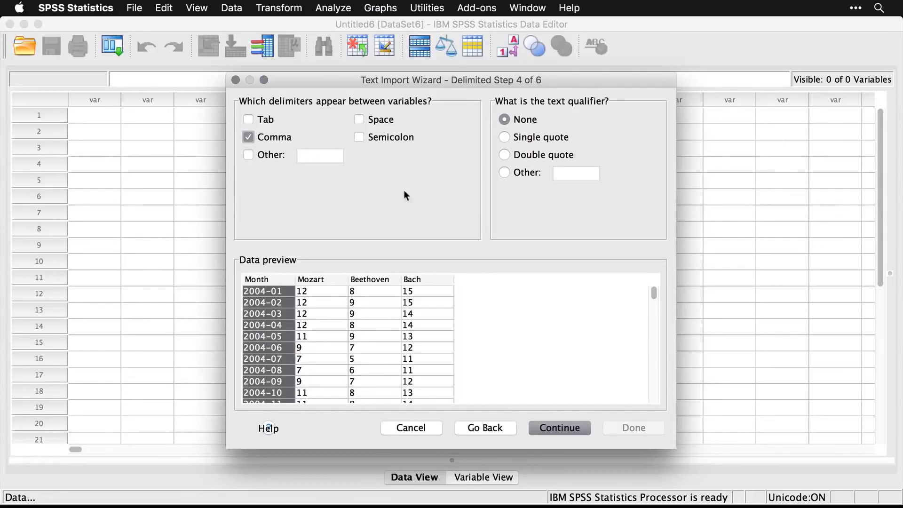
left_click(571, 429)
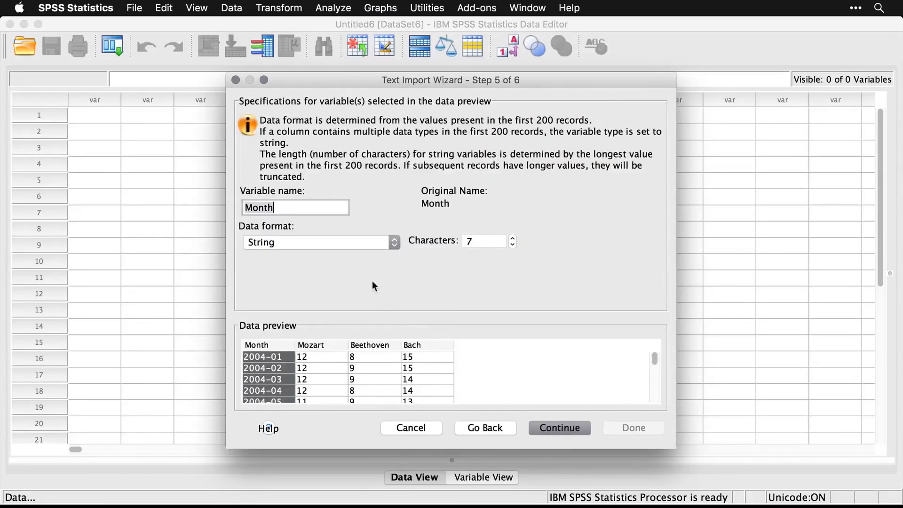
left_click(569, 429)
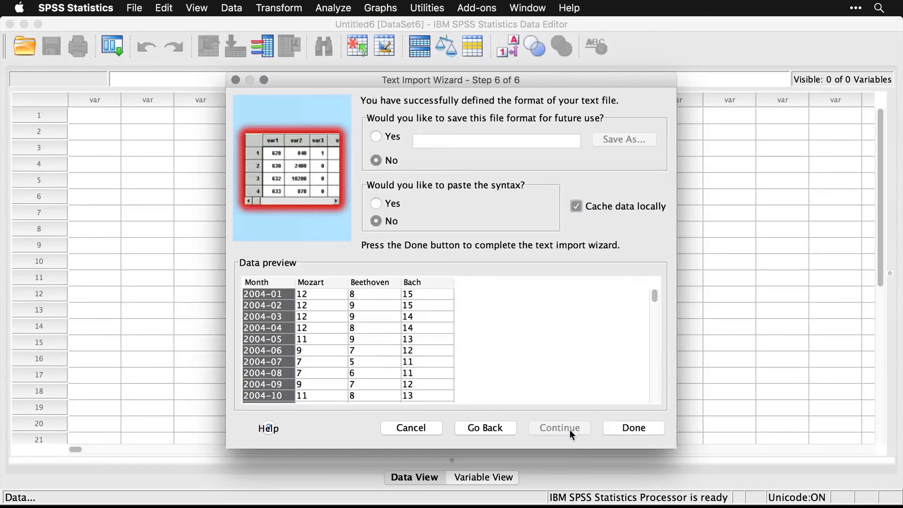
left_click(635, 428)
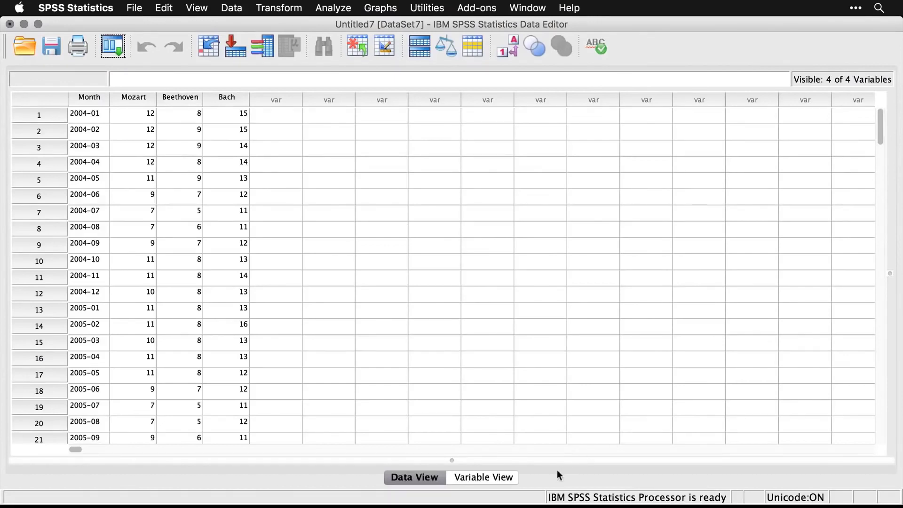
Set the measurement level of Mozart, Beethoven and Bach to Scale in the variable definitions of the imported CSV data
left_click(484, 479)
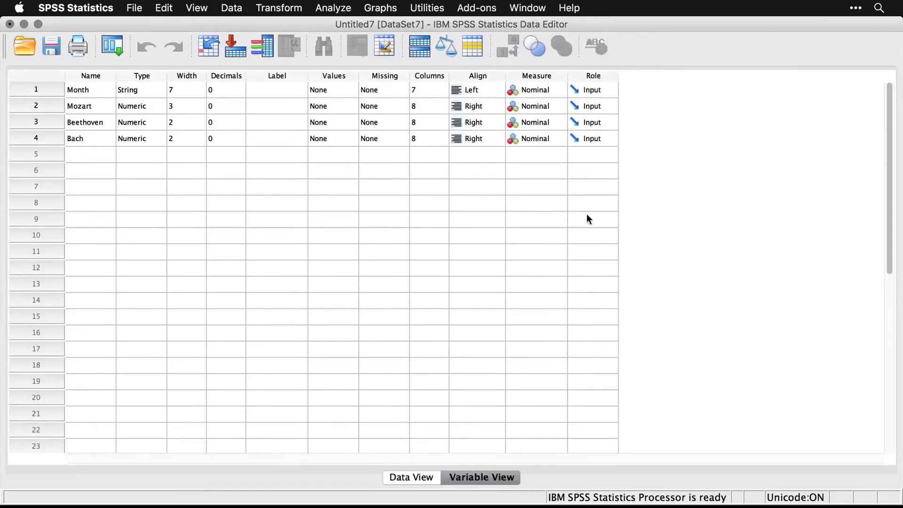
left_click(543, 106)
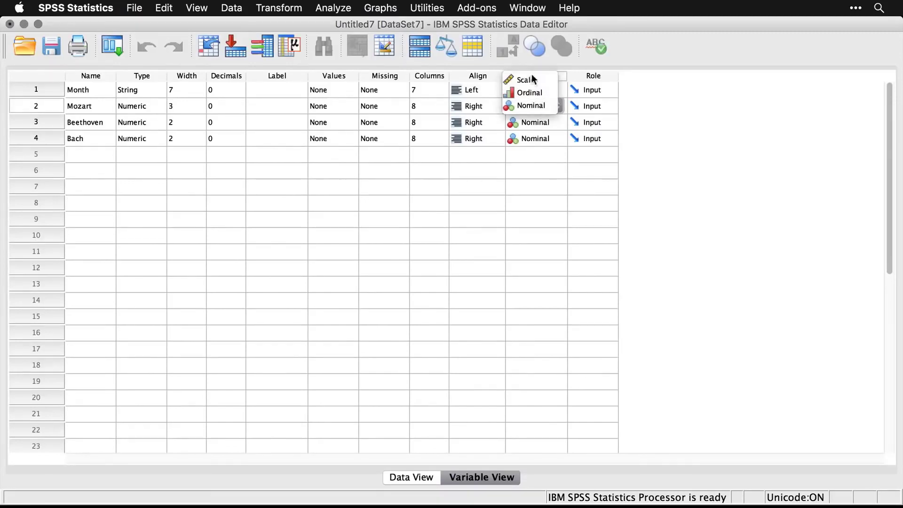
left_click(533, 78)
left_click(532, 118)
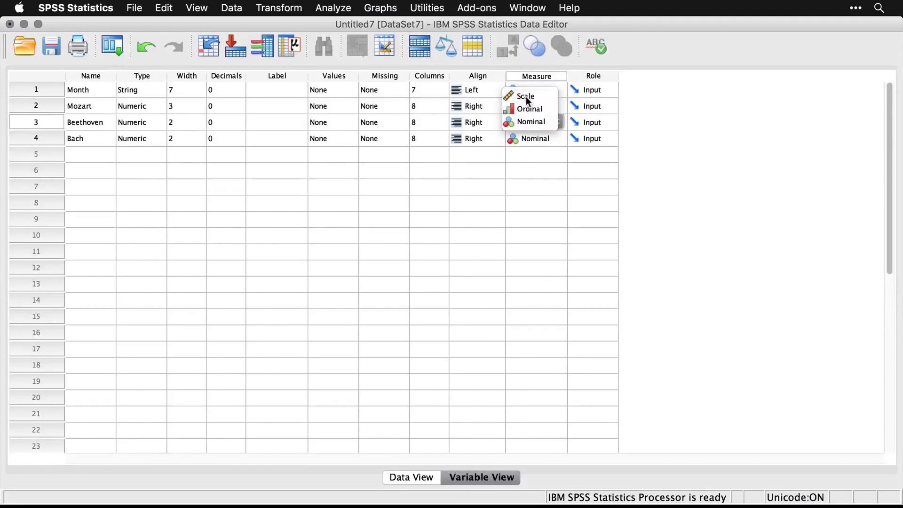
left_click(526, 97)
left_click(532, 138)
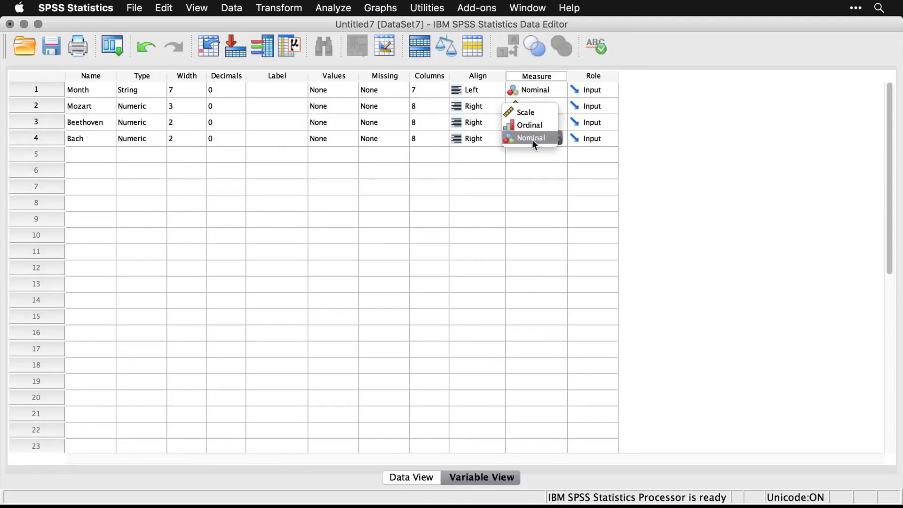
left_click(533, 112)
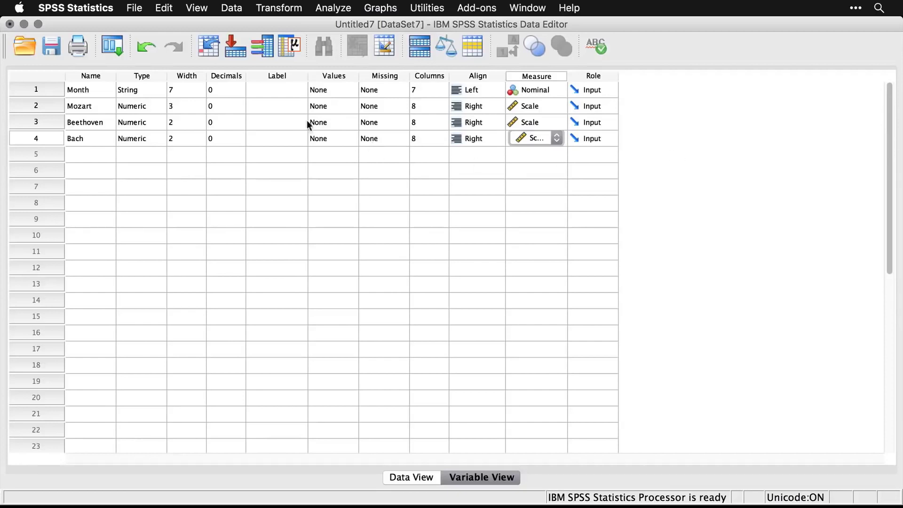
Import mbb.xlsx from the Desktop as an Excel file, reading variable names from the first row of worksheet mbb.csv [A1:D153]
left_click(135, 10)
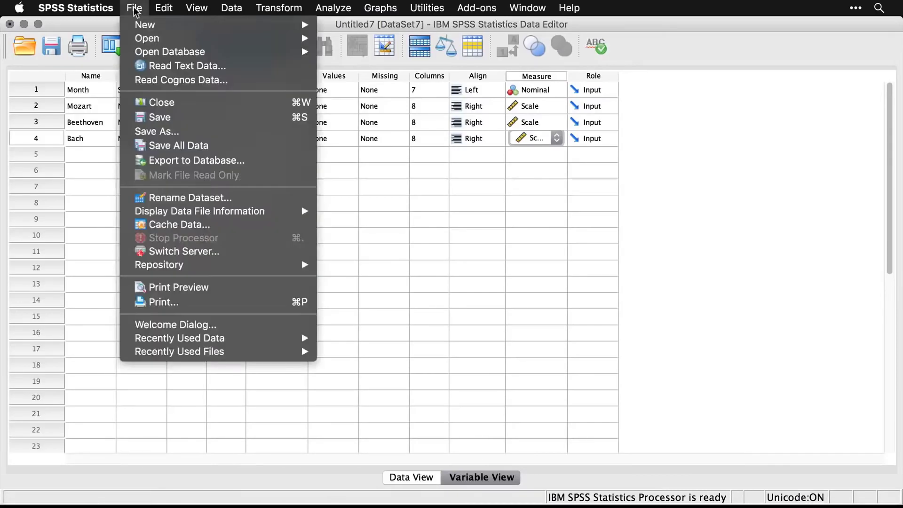
mouse_move(145, 26)
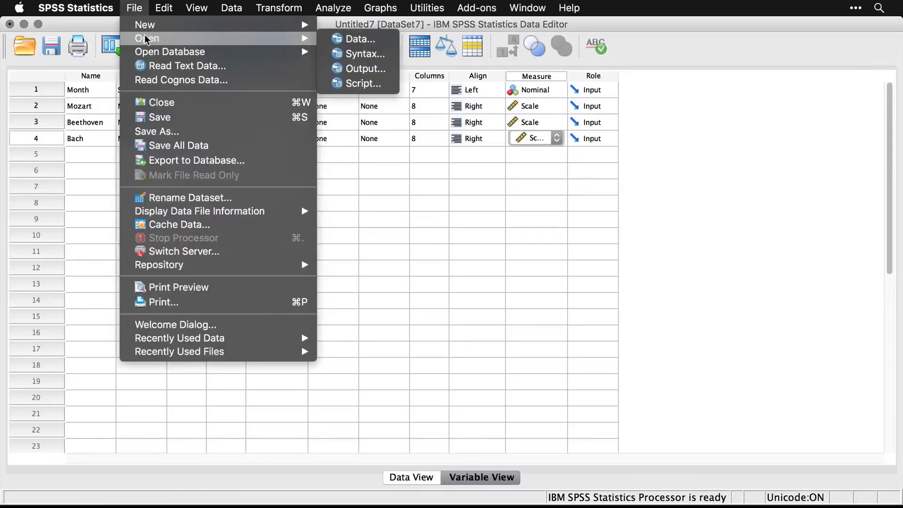
mouse_move(301, 39)
left_click(343, 40)
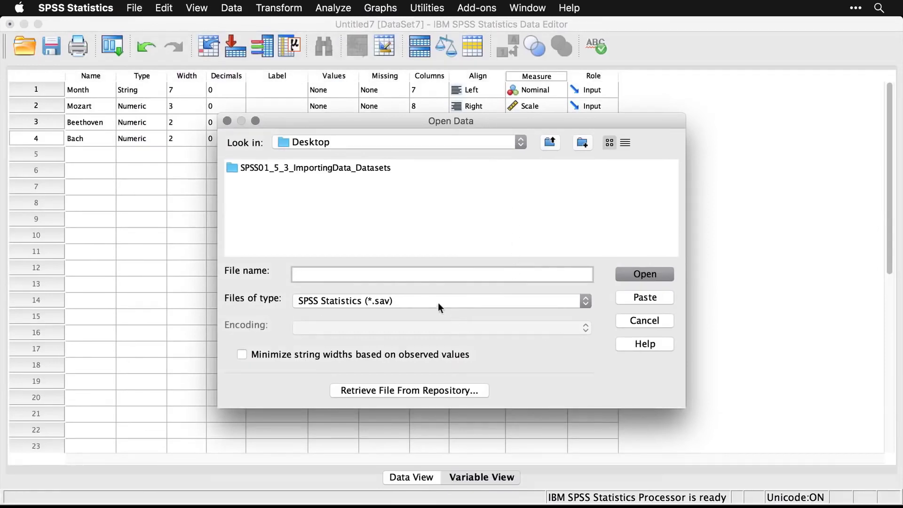
left_click(435, 303)
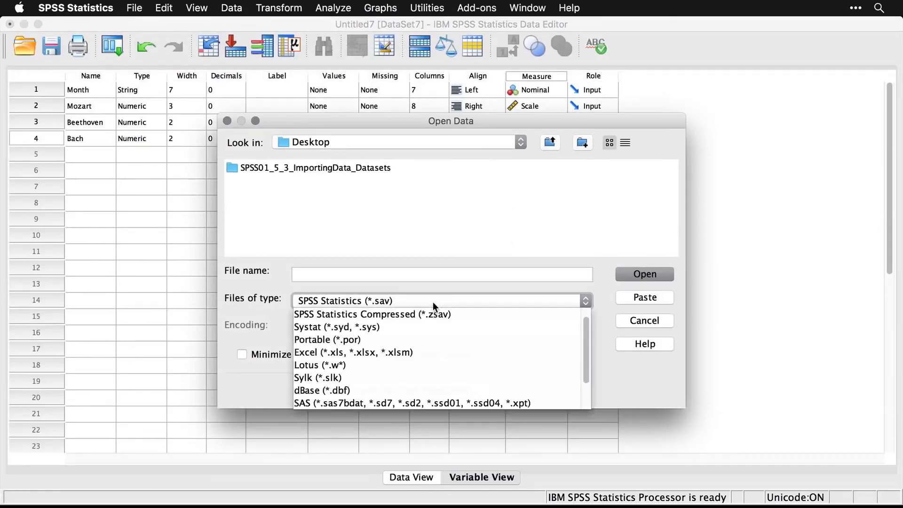
left_click(453, 352)
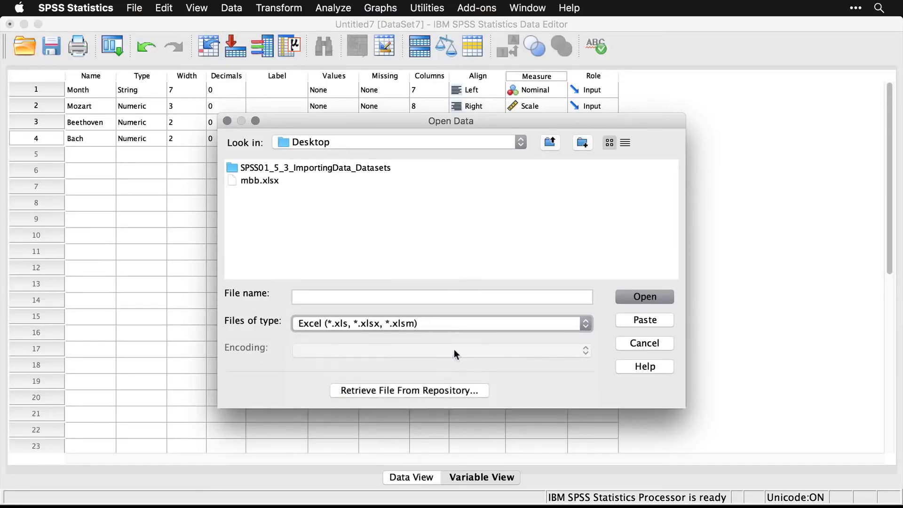
left_click(258, 183)
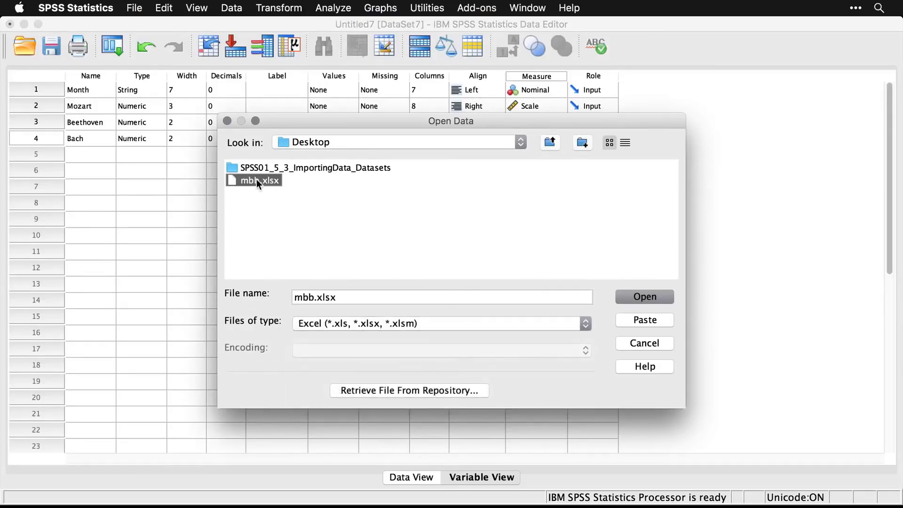
left_click(645, 297)
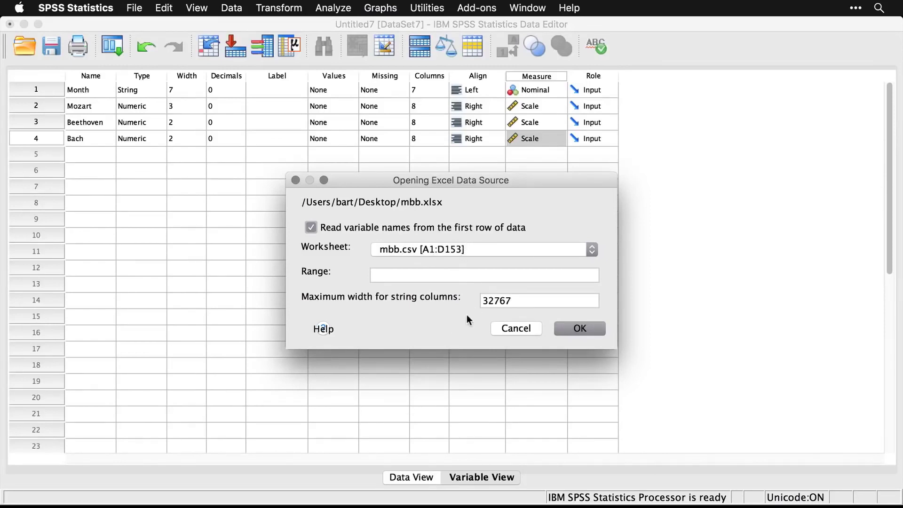
left_click(585, 330)
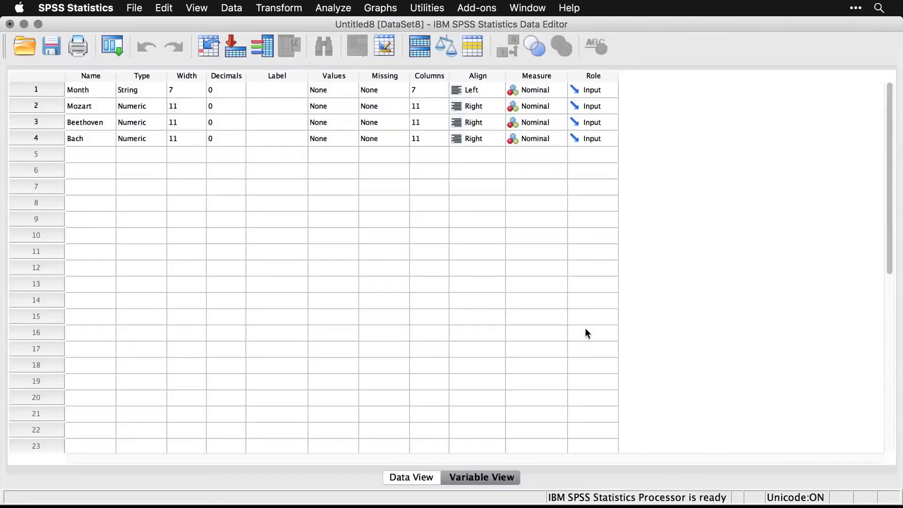
Check the imported Excel data values, and set the measurement level of Mozart, Beethoven and Bach to Scale in the variable definitions
left_click(408, 483)
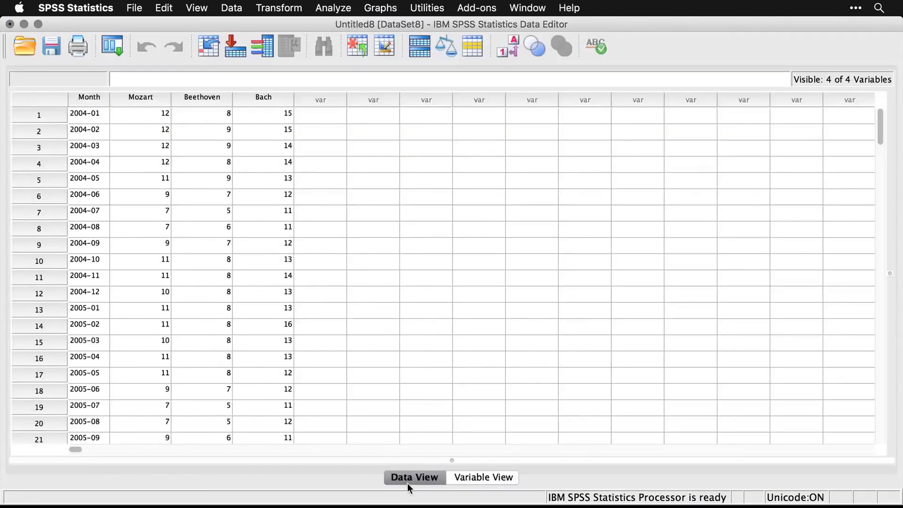
left_click(473, 476)
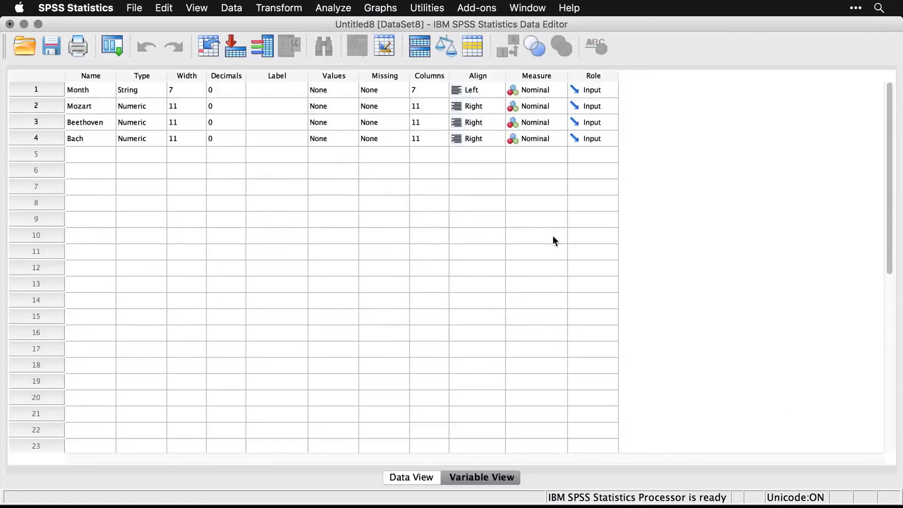
left_click(541, 106)
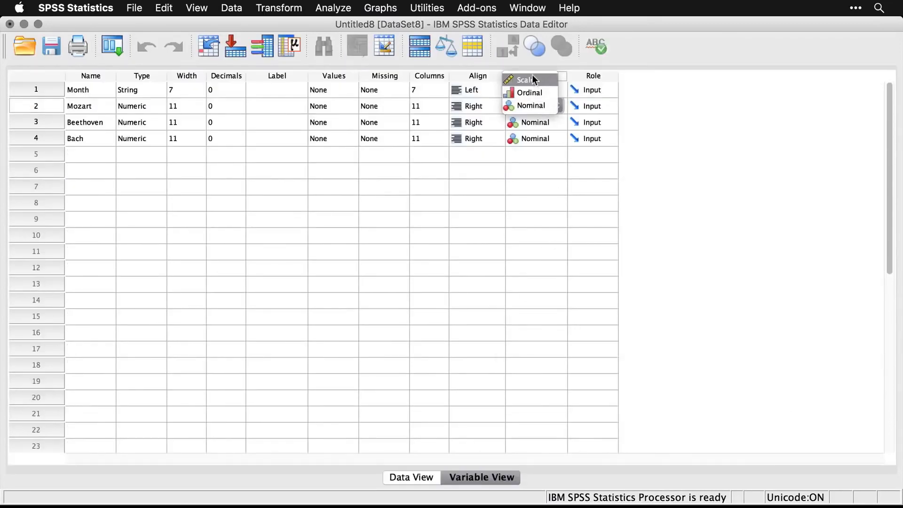
left_click(532, 77)
left_click(527, 121)
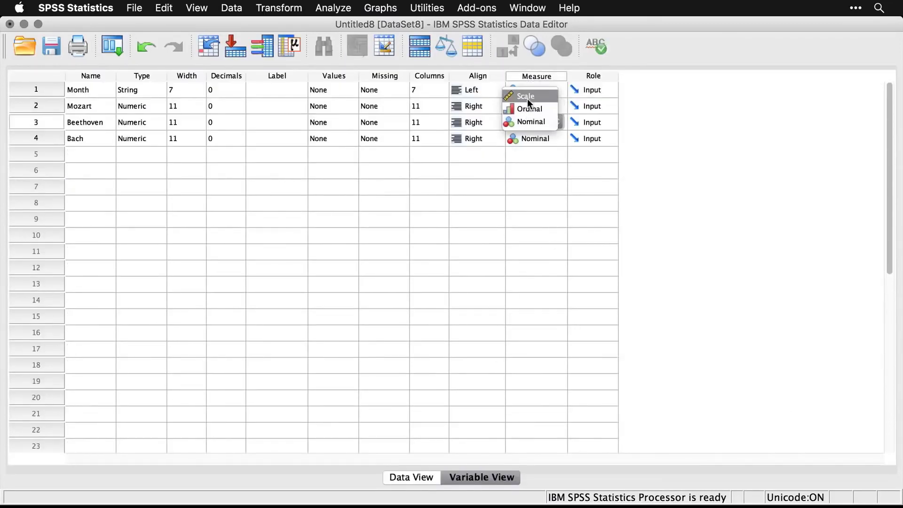
left_click(527, 98)
left_click(531, 140)
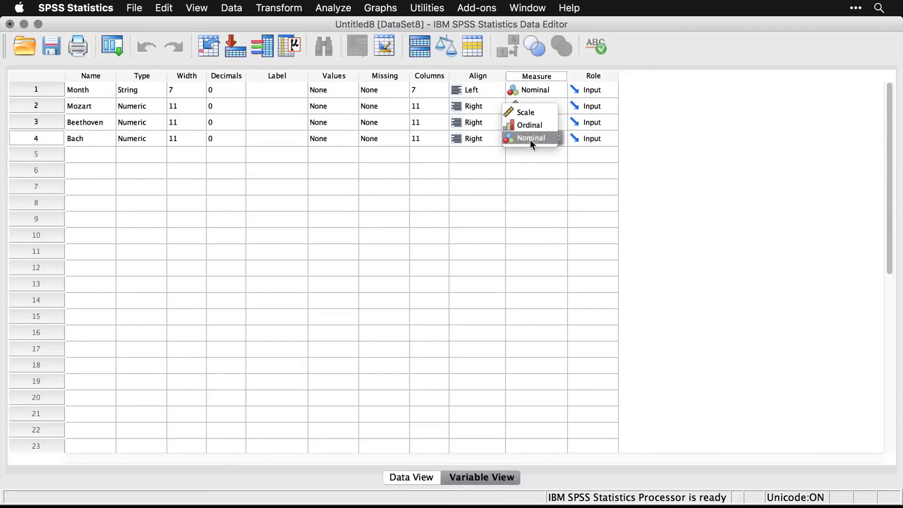
left_click(528, 111)
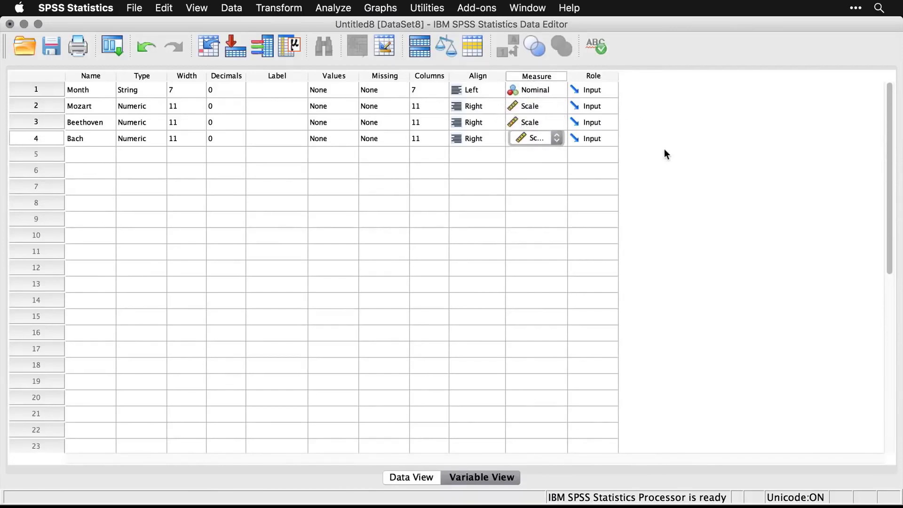
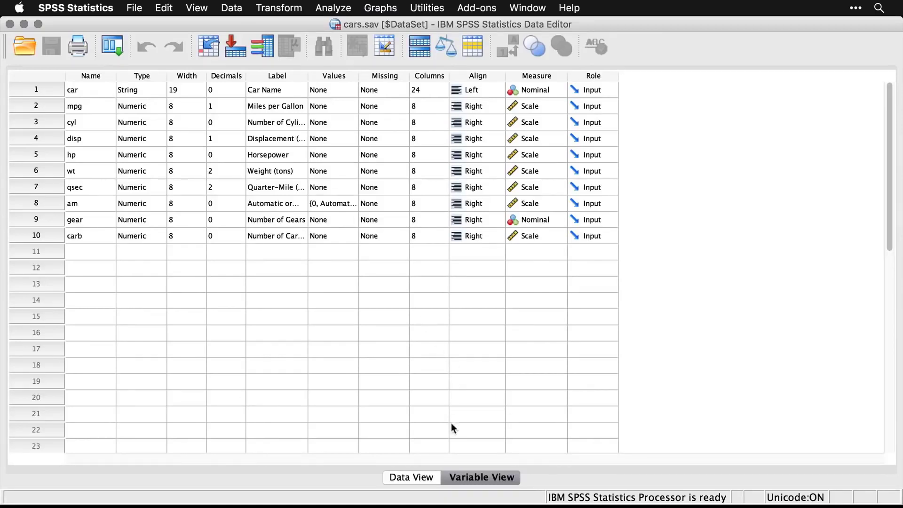
Show the data values of cars.sav with value labels displayed in place of numeric codes
left_click(407, 478)
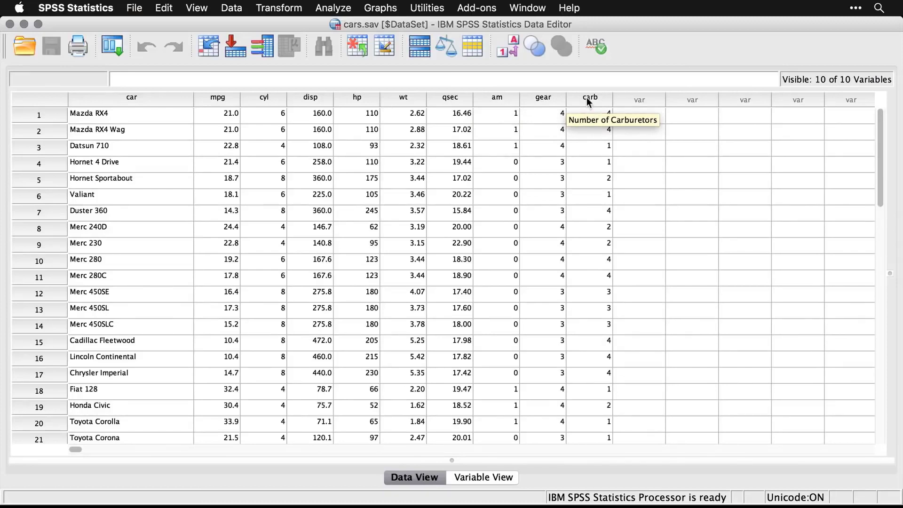
left_click(512, 54)
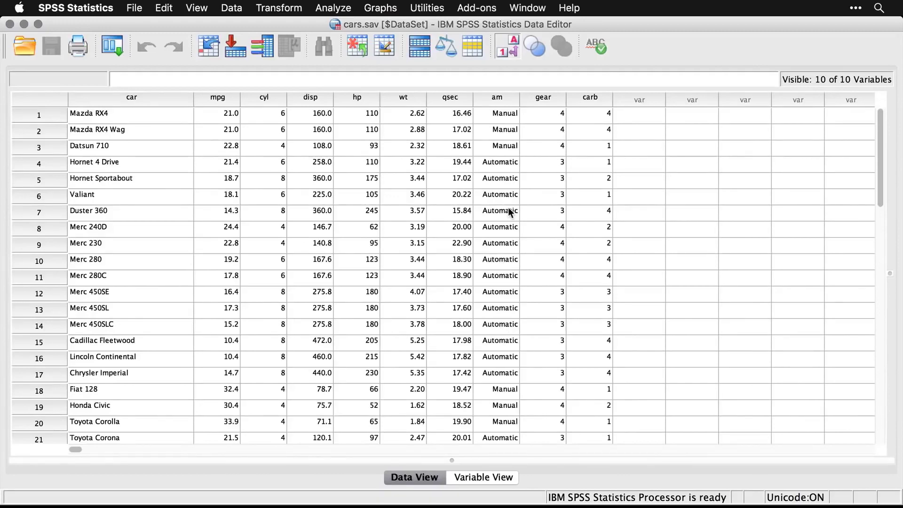
Review the hierarchical clustering syntax file and select the CLUSTER command under DEFAULT HIERARCHICAL CLUSTERING
key("super+grave")
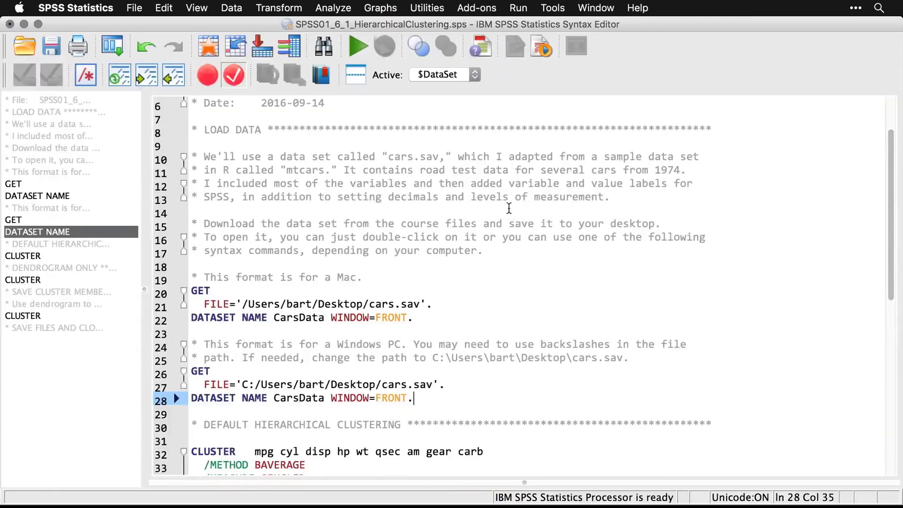
scroll(508, 266, "down", 5)
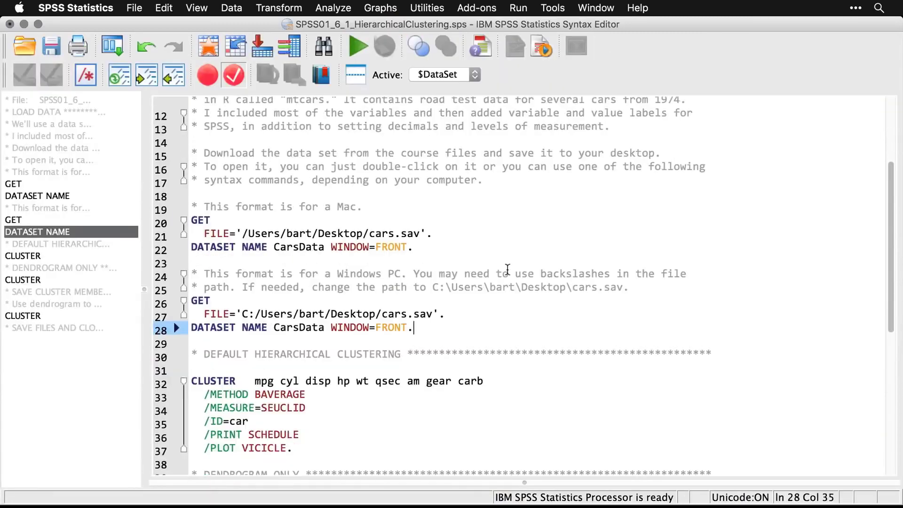
scroll(507, 270, "down", 5)
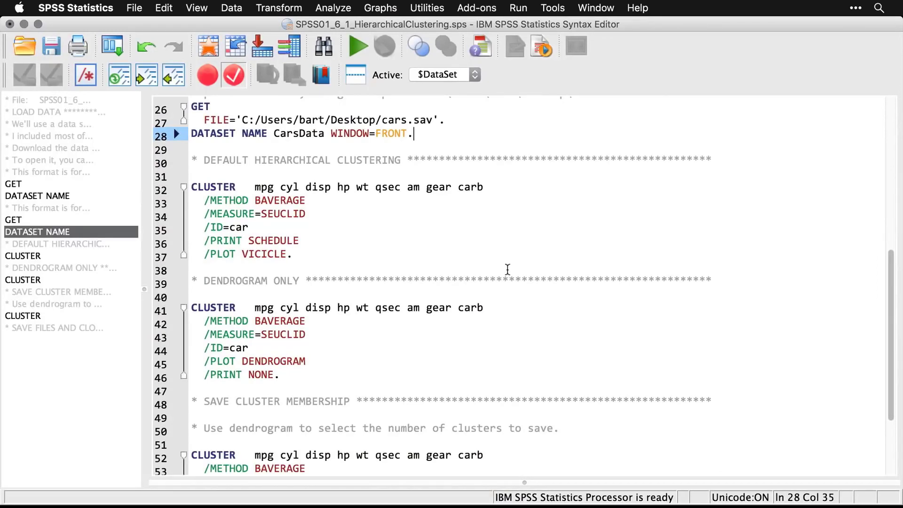
left_click_drag(308, 254, 192, 183)
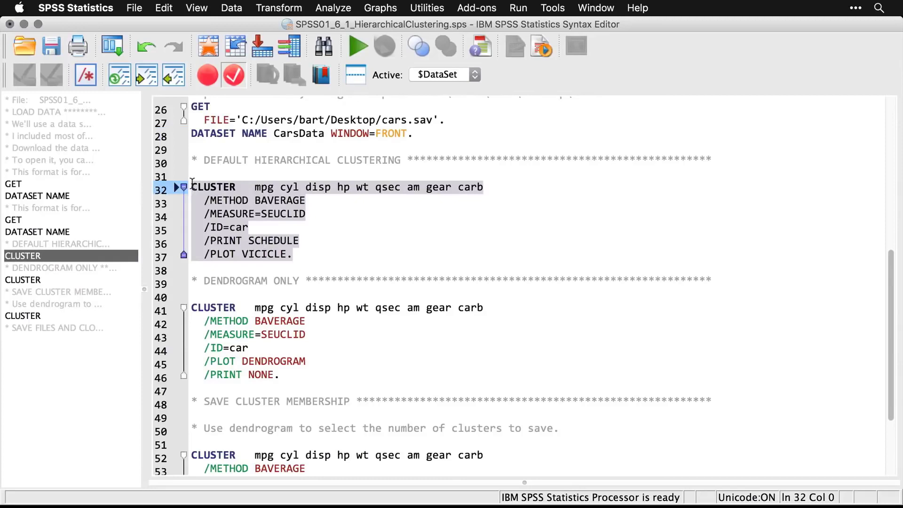
Run a default hierarchical cluster analysis on all variables from Miles per Gallon to Number of Carburetors, labelling cases by Car Name
left_click(335, 8)
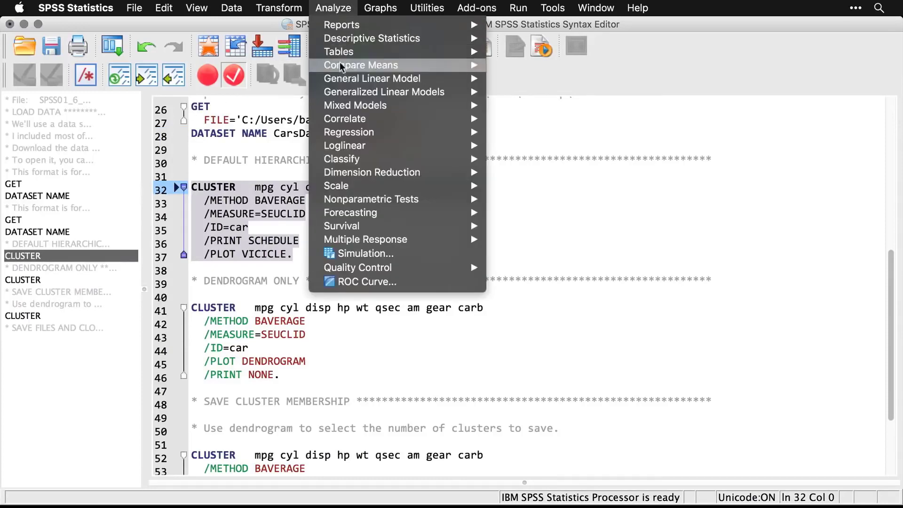
mouse_move(343, 163)
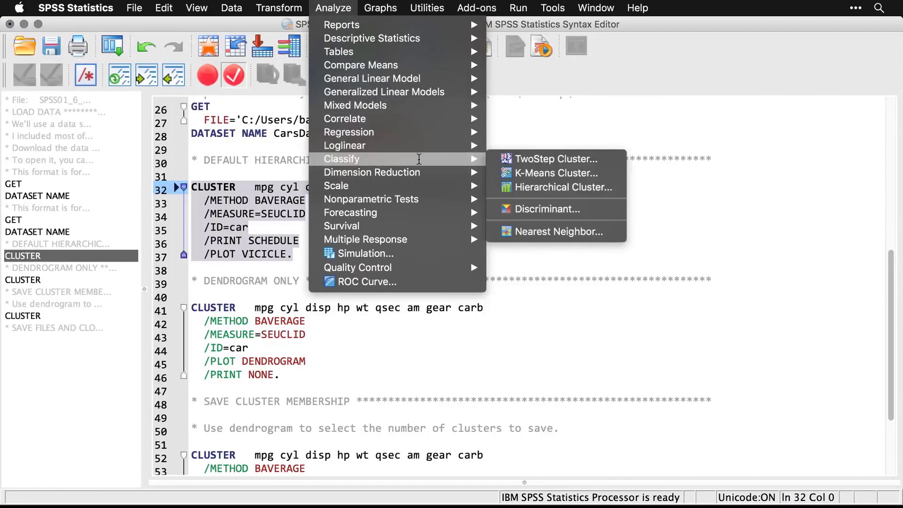
left_click(588, 187)
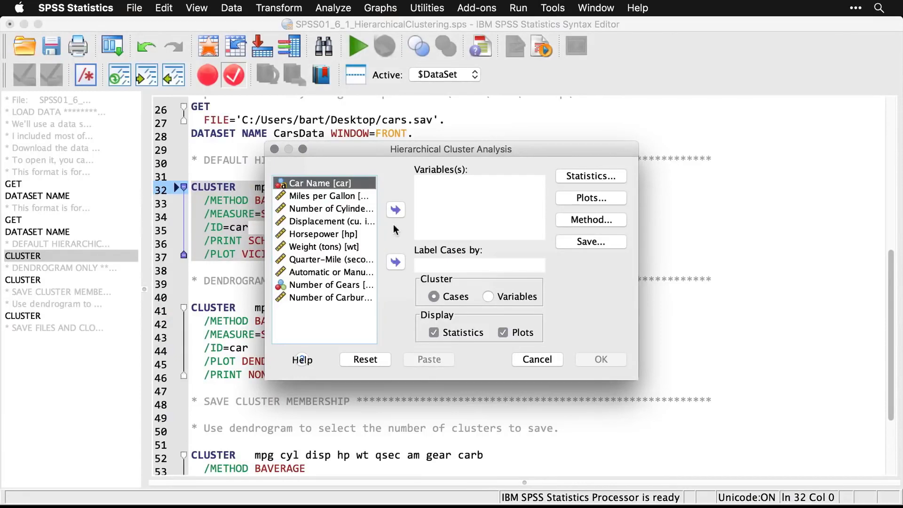
left_click(396, 262)
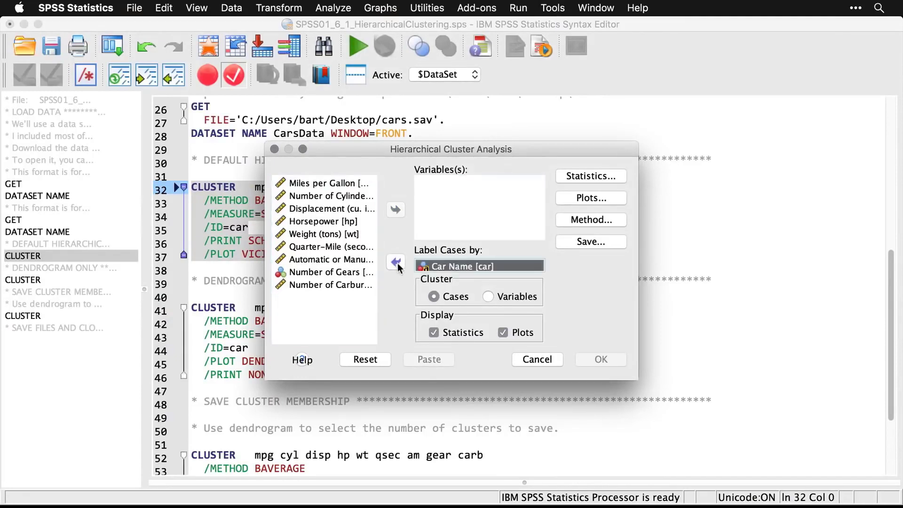
left_click(322, 184)
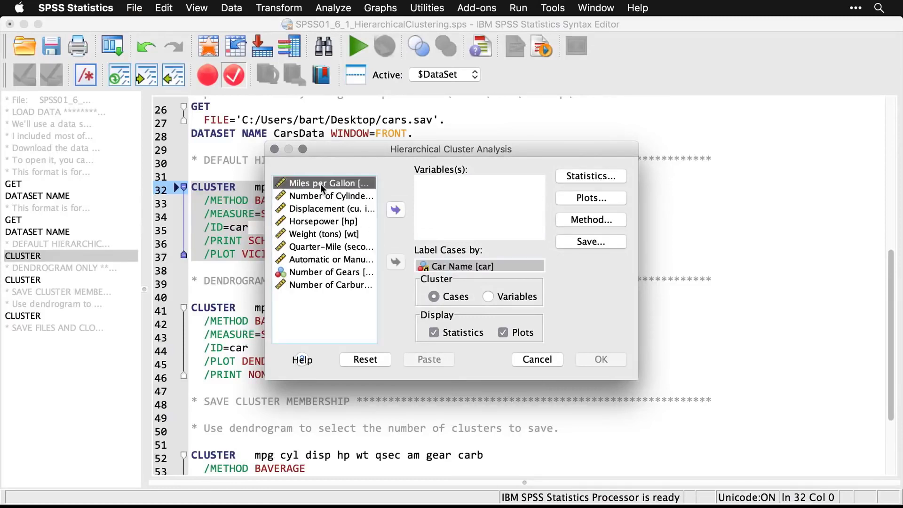
left_click(315, 285, "shift")
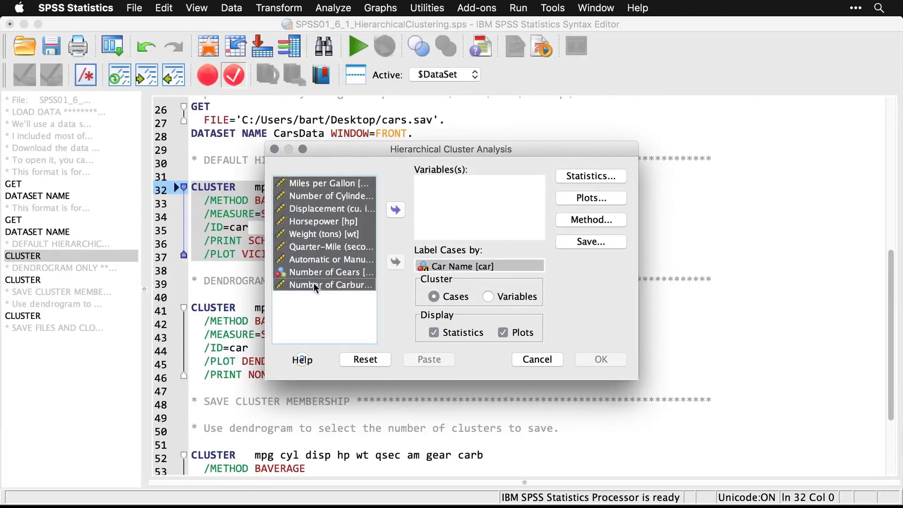
left_click(394, 211)
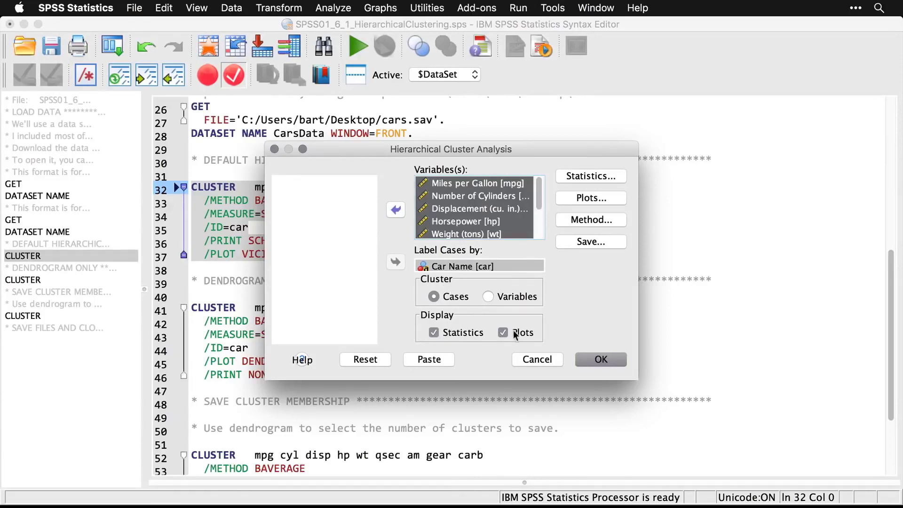
left_click(608, 360)
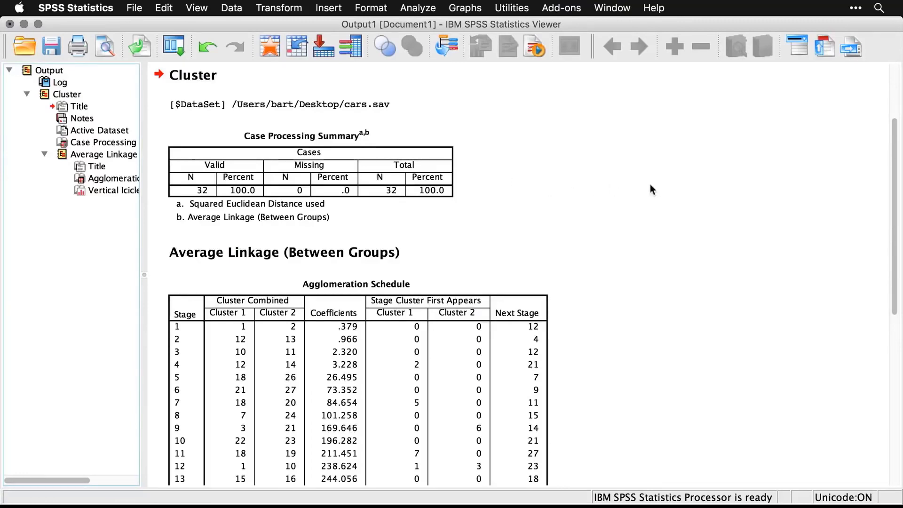
Examine the agglomeration schedule and the vertical icicle plot, and delete all output from the viewer
scroll(650, 186, "down", 3)
scroll(650, 186, "down", 2)
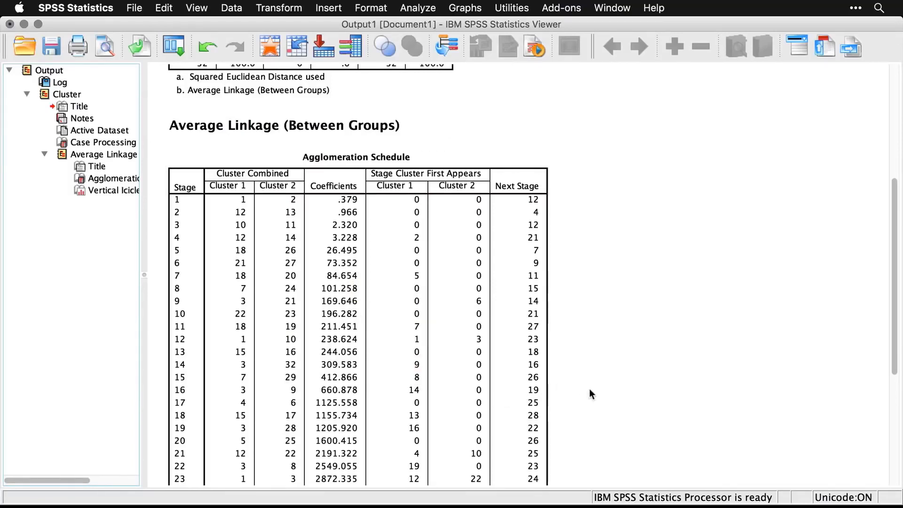
scroll(591, 393, "down", 3)
scroll(591, 393, "down", 3)
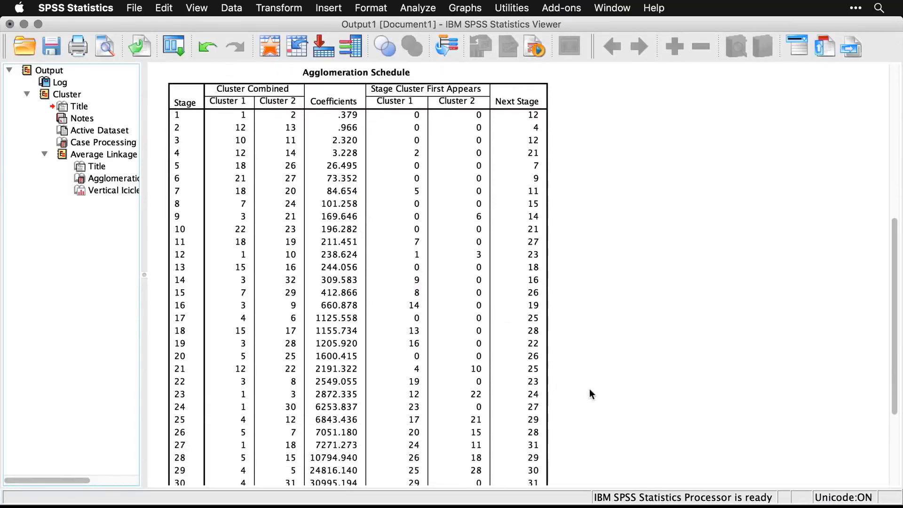
scroll(591, 394, "down", 10)
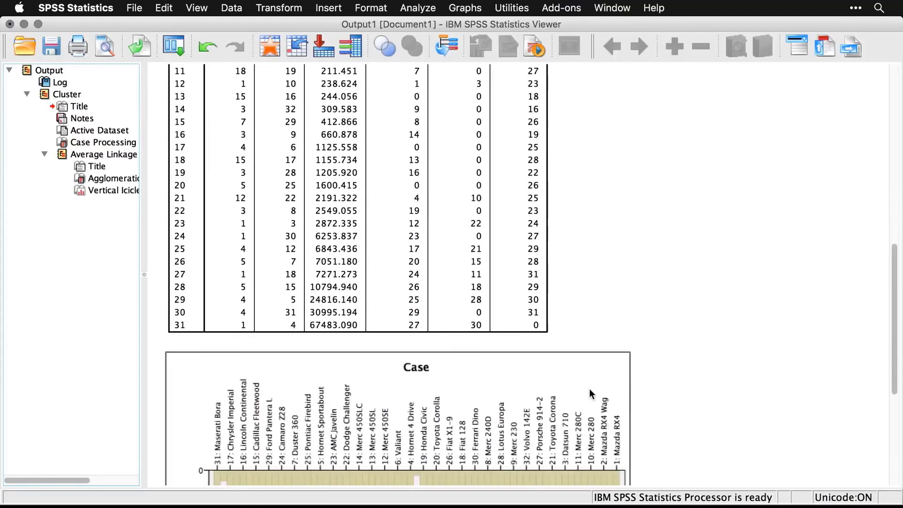
scroll(590, 394, "down", 12)
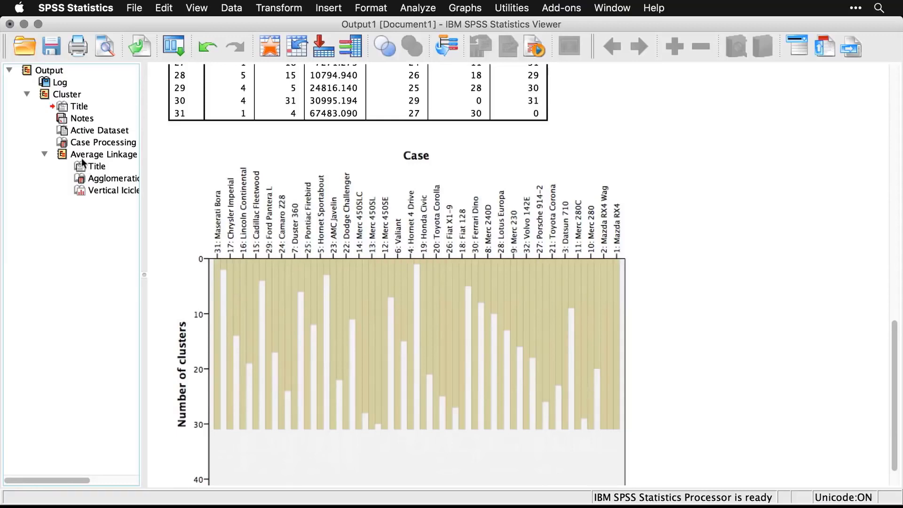
left_click(24, 72)
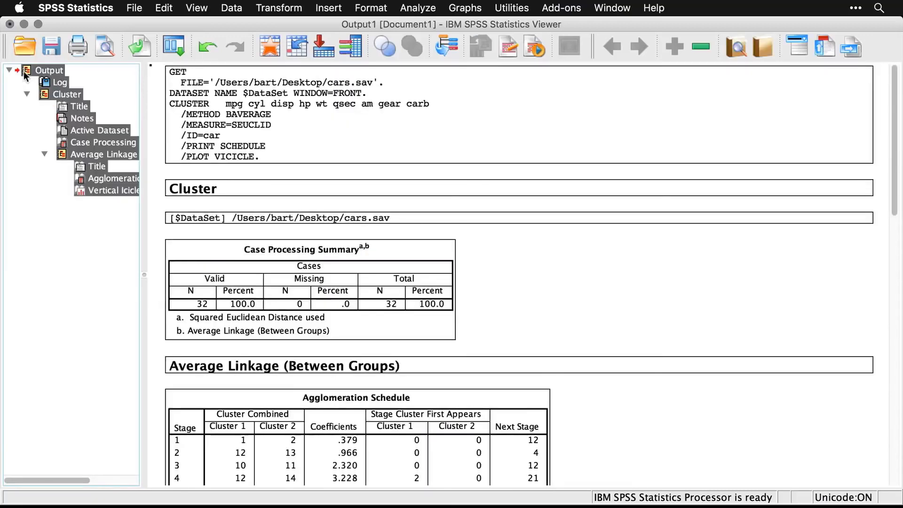
key("Delete")
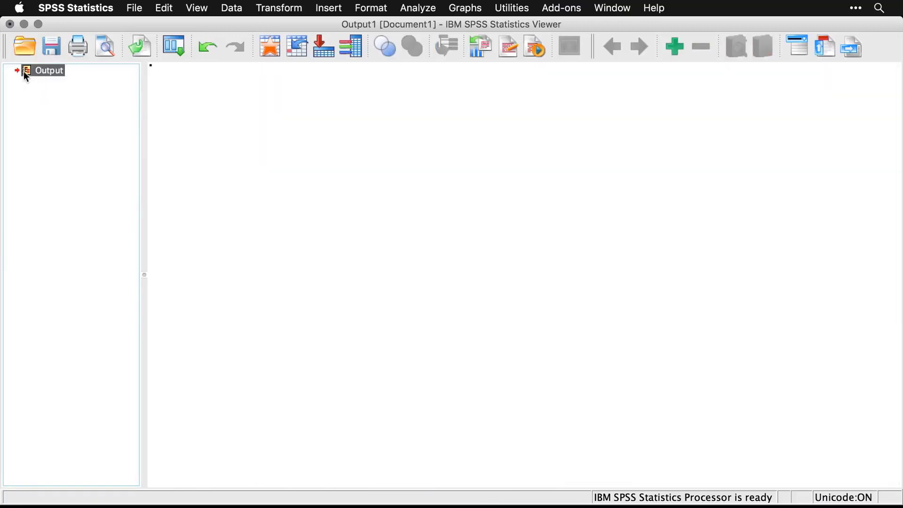
Rerun the hierarchical cluster analysis with the statistics display off, a dendrogram plot on and the icicle plot set to None
left_click(174, 47)
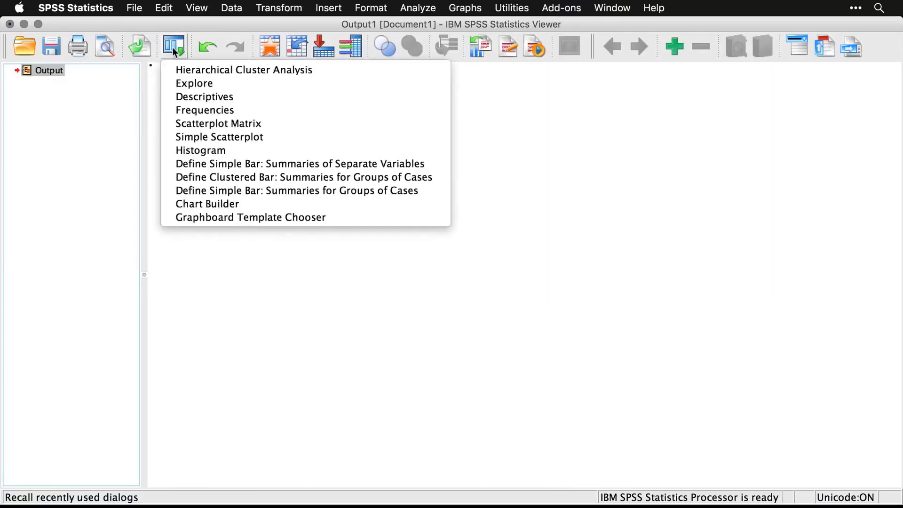
left_click(185, 68)
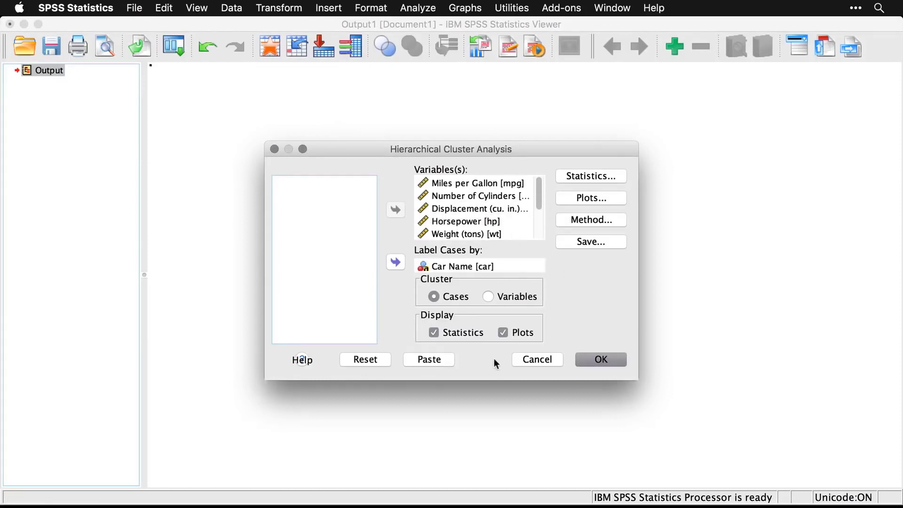
left_click(433, 335)
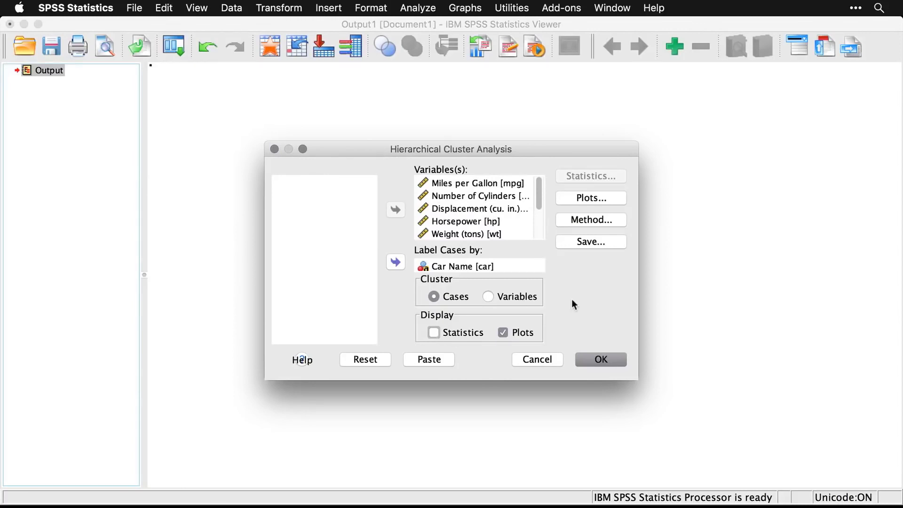
left_click(586, 199)
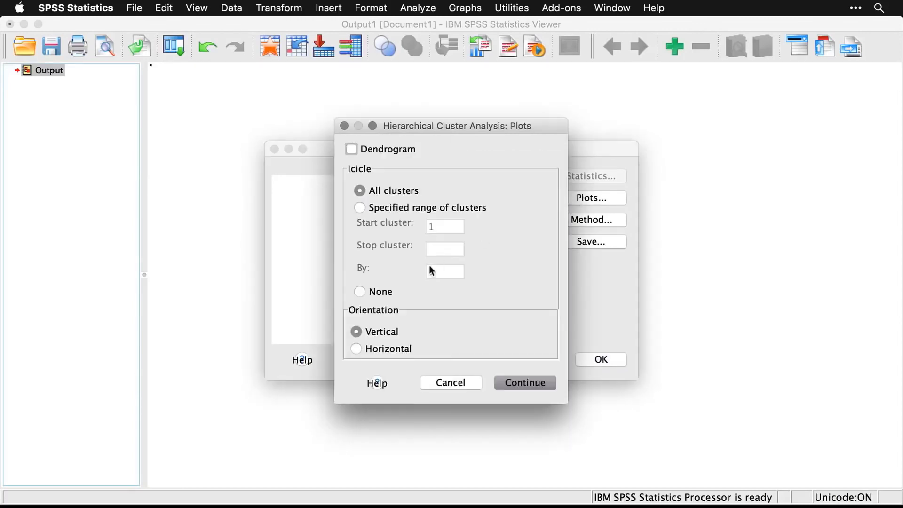
left_click(358, 292)
left_click(351, 149)
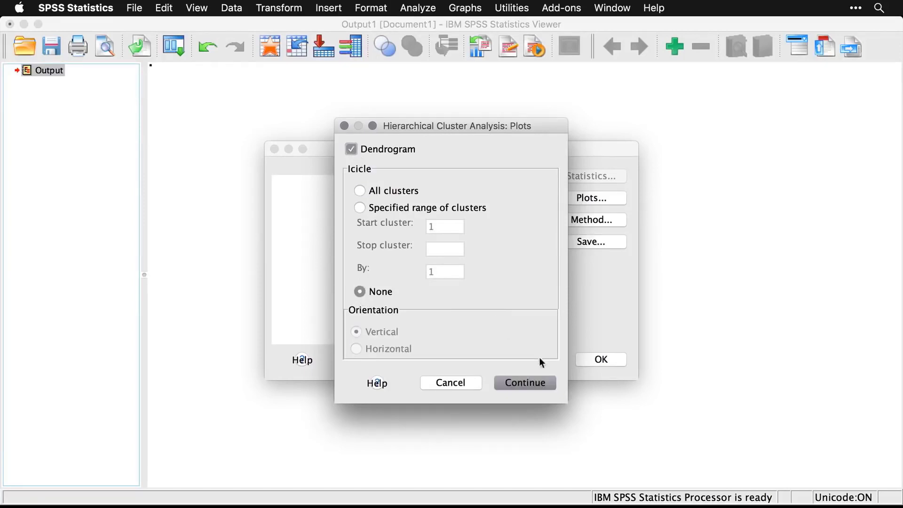
left_click(532, 383)
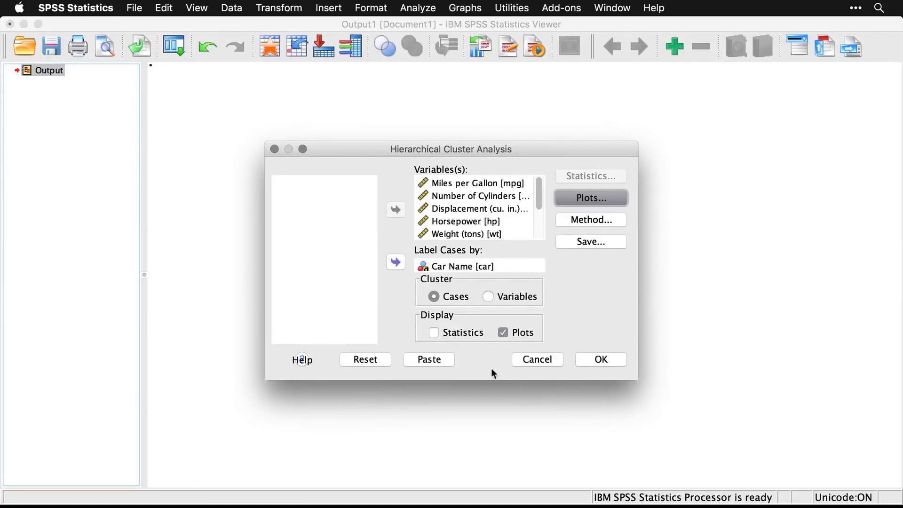
left_click(602, 359)
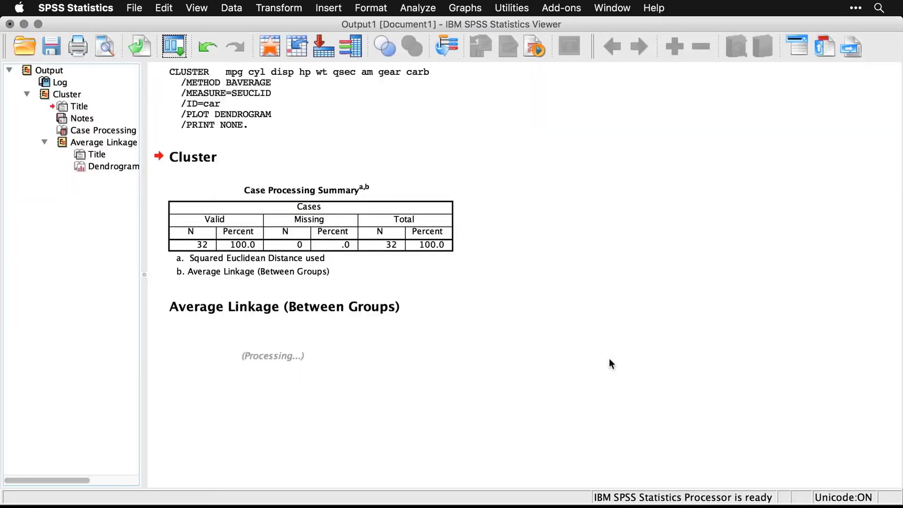
Examine the average linkage dendrogram to see how the cars group into clusters at different distances
scroll(609, 358, "down", 5)
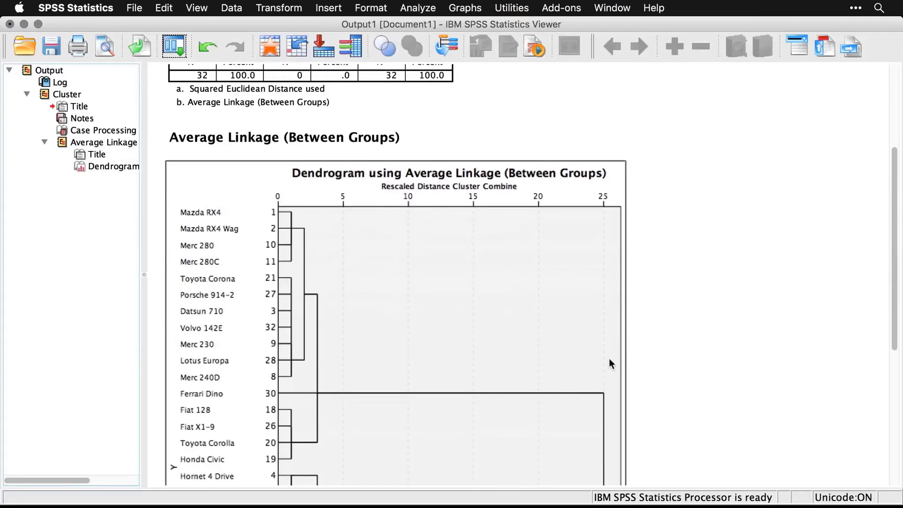
scroll(610, 362, "down", 3)
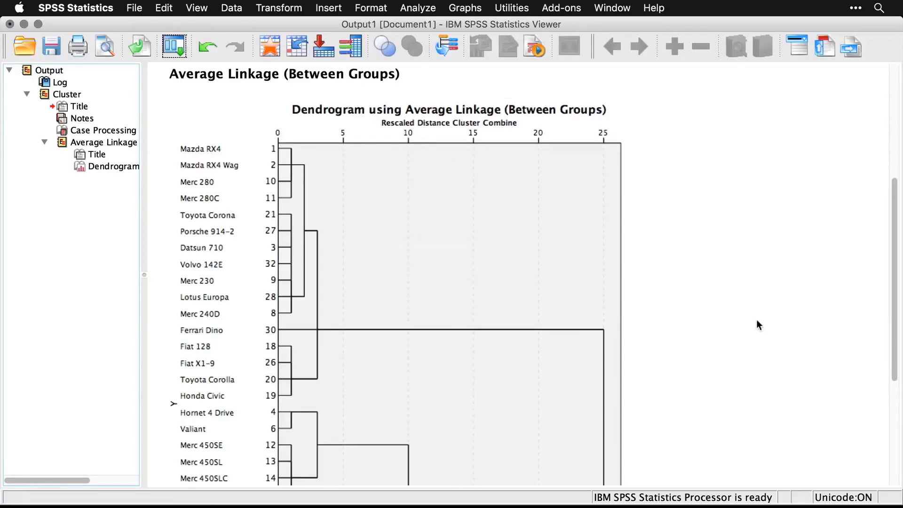
scroll(757, 321, "down", 5)
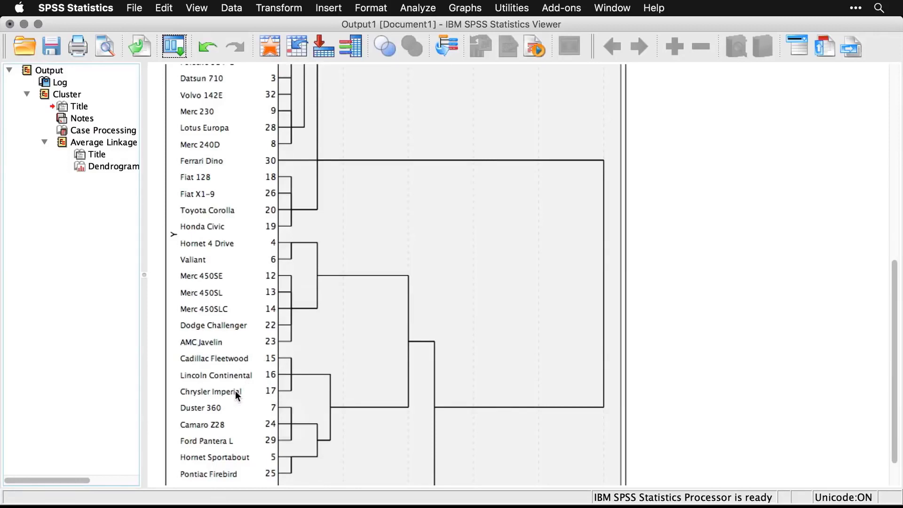
scroll(237, 396, "down", 2)
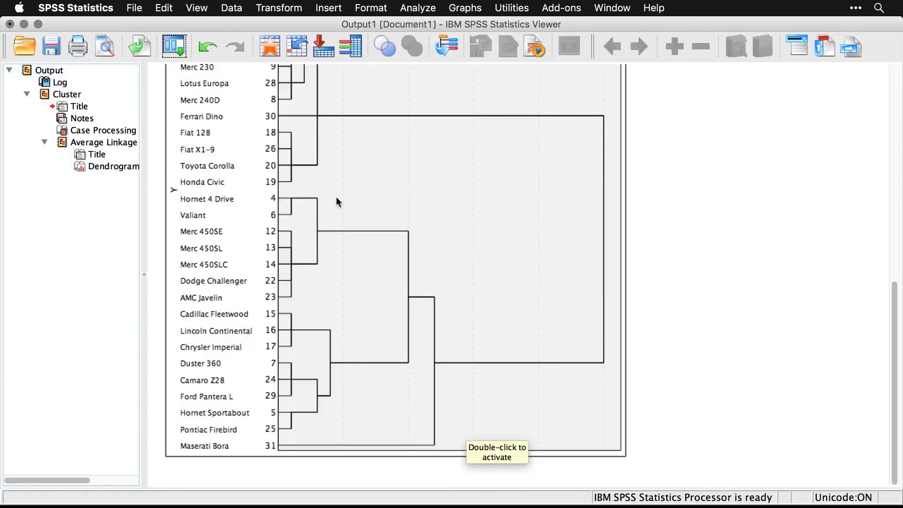
scroll(337, 201, "up", 3)
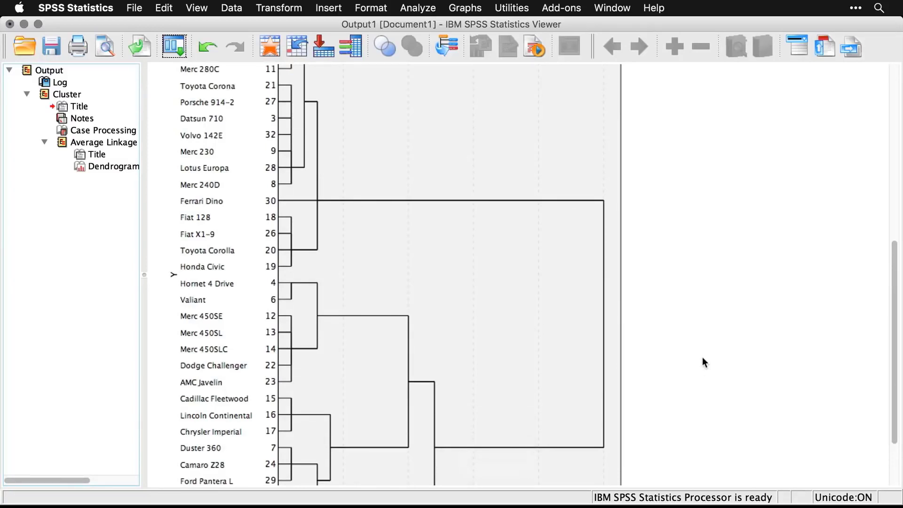
scroll(702, 357, "down", 5)
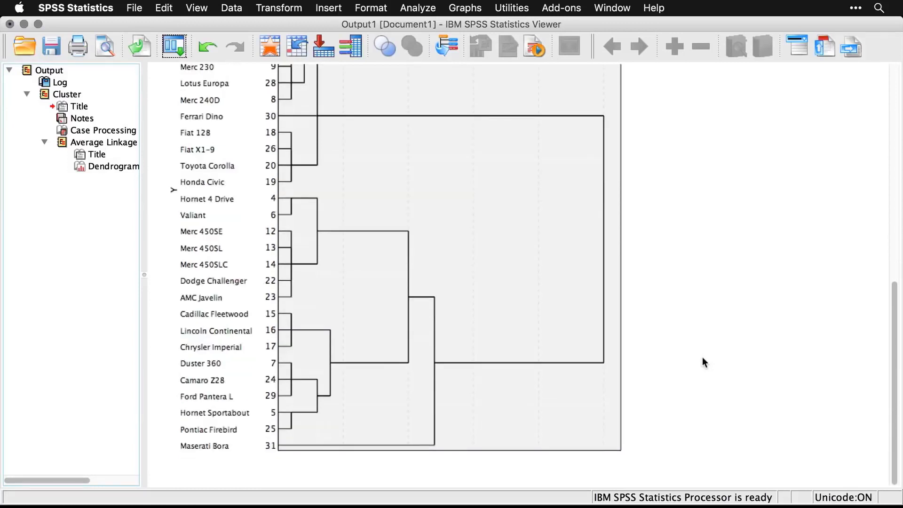
scroll(703, 358, "up", 10)
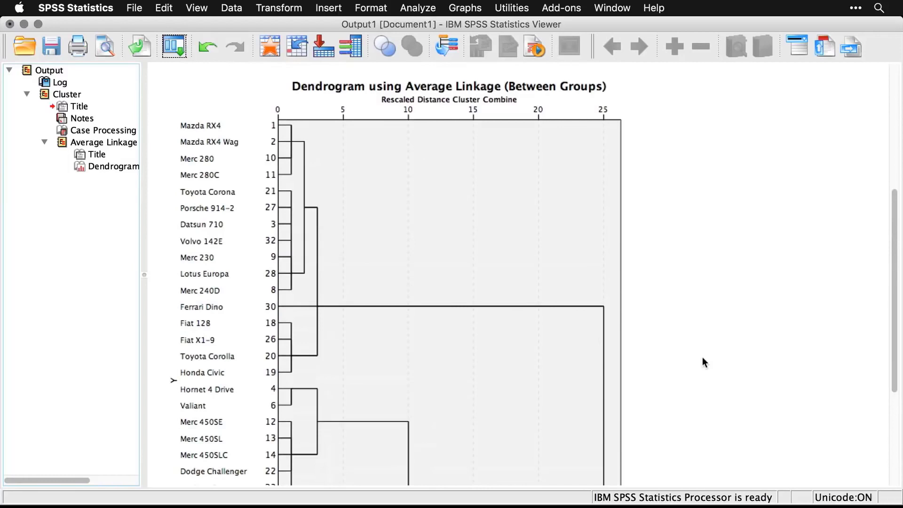
scroll(703, 358, "down", 10)
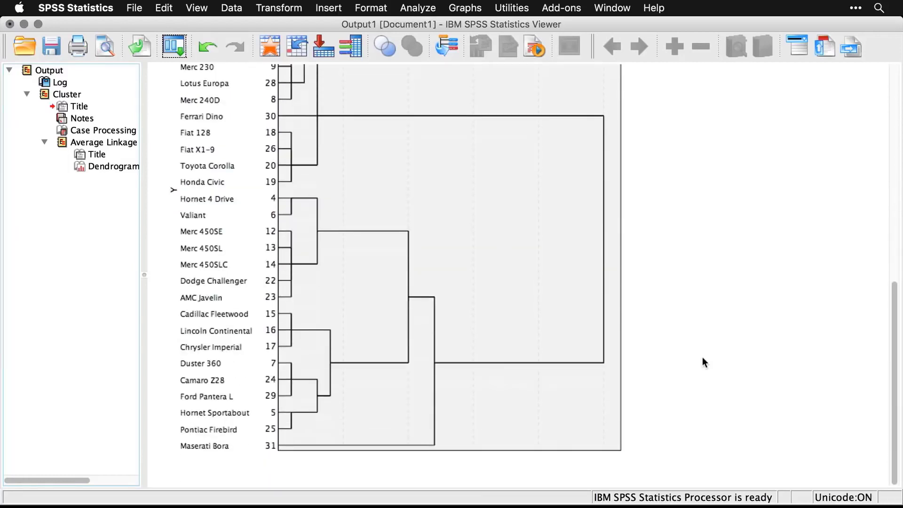
Examine the dendrogram's main branches and the lone Ferrari Dino and Maserati Bora cases to judge how many clusters to keep
scroll(702, 358, "up", 9)
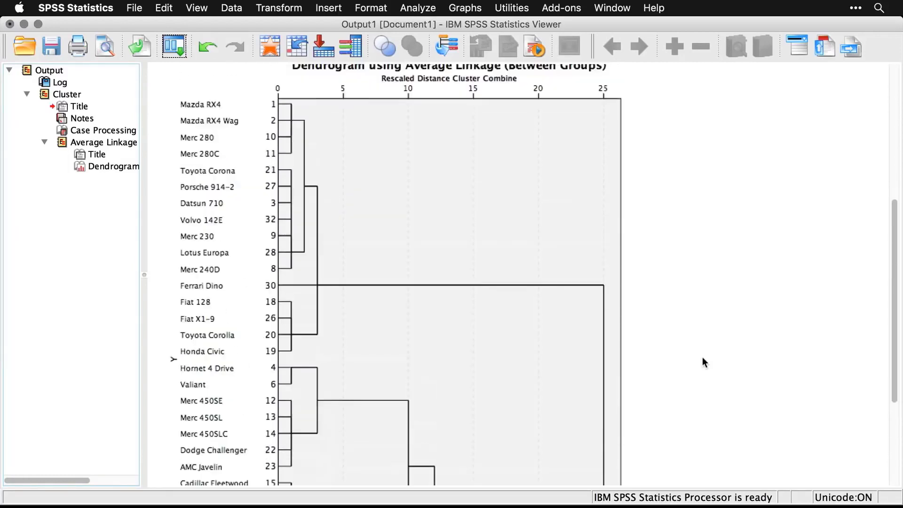
scroll(703, 359, "down", 5)
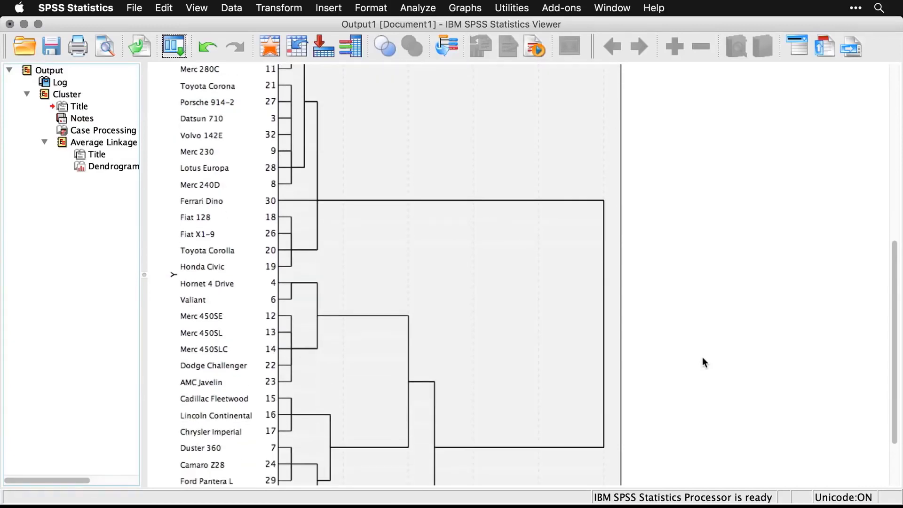
left_click(408, 273)
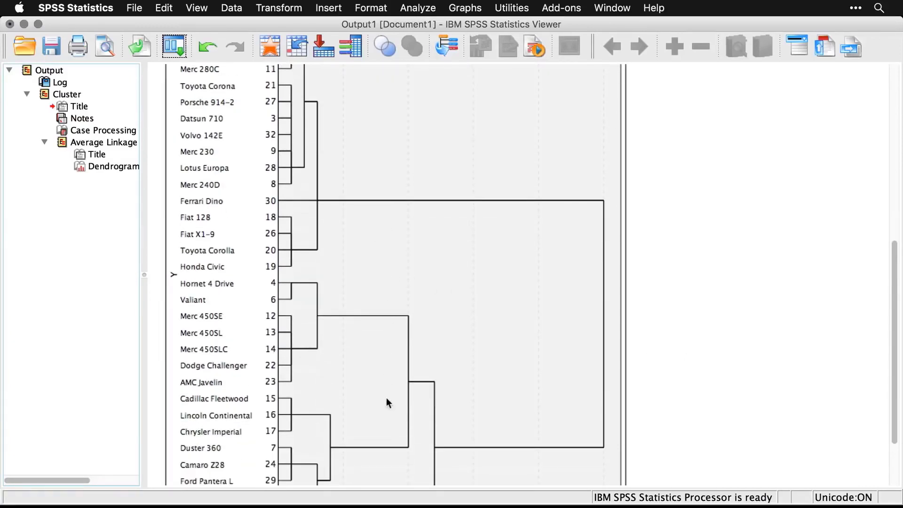
scroll(386, 449, "down", 5)
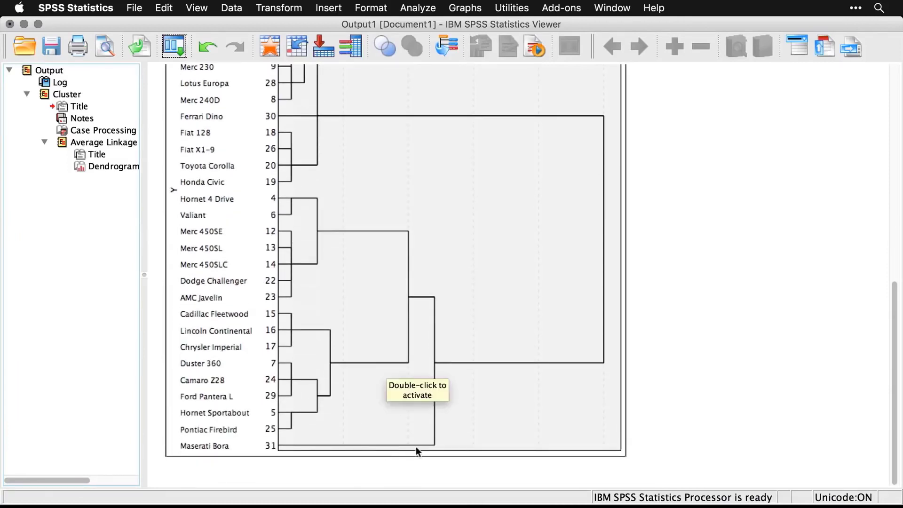
left_click(805, 234)
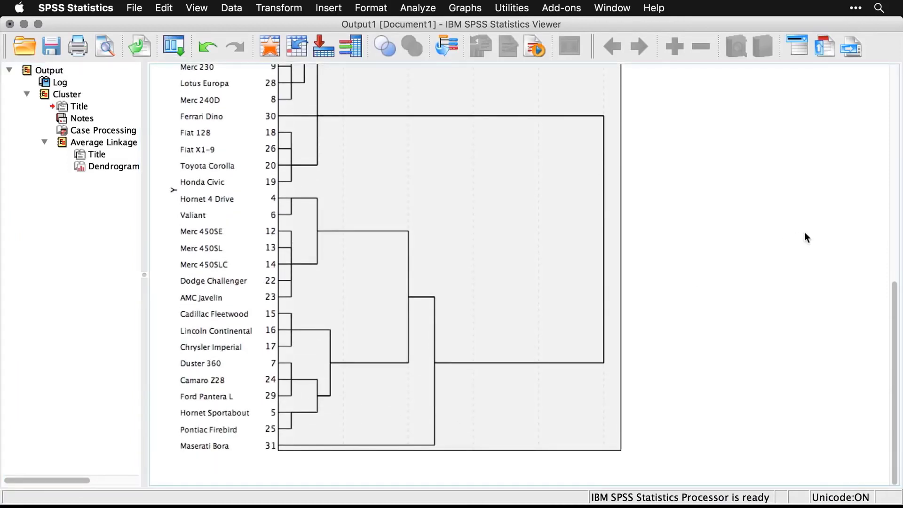
Rerun the hierarchical cluster analysis with plots display off, saving cluster membership as a single solution of 4 clusters
left_click(179, 47)
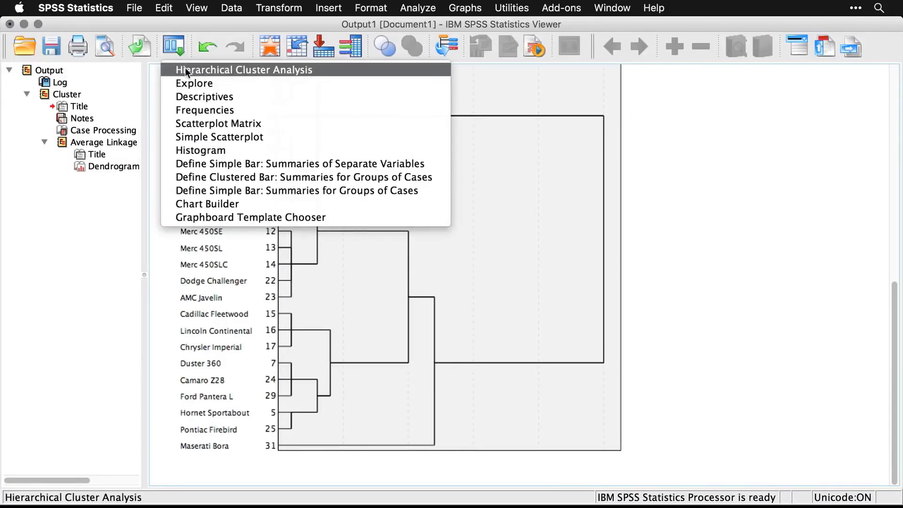
left_click(186, 71)
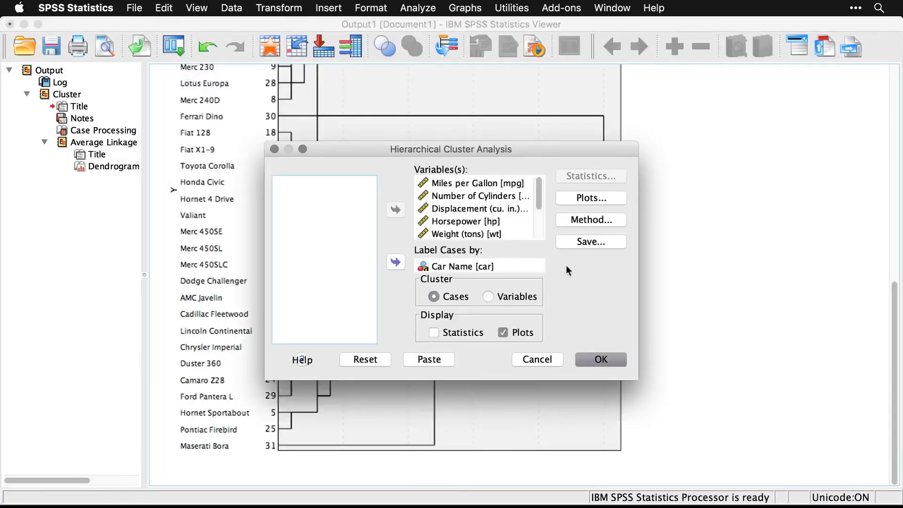
left_click(598, 242)
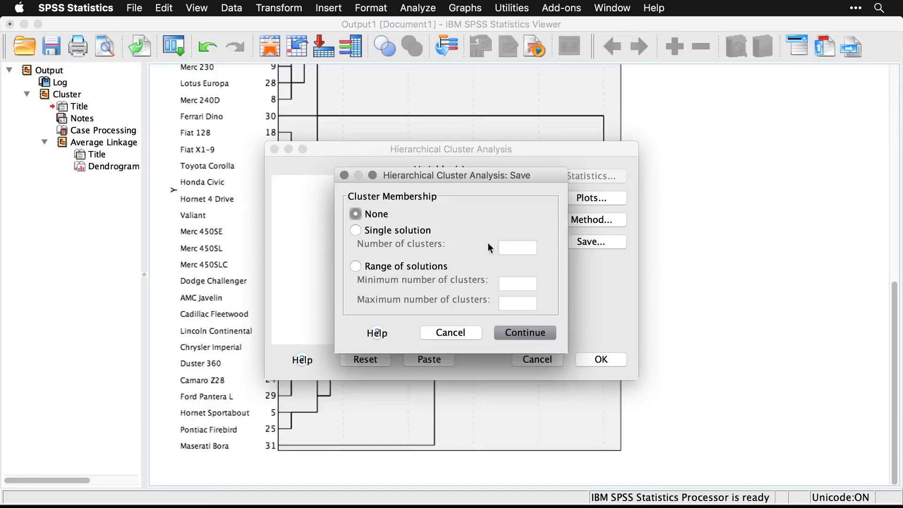
left_click(356, 231)
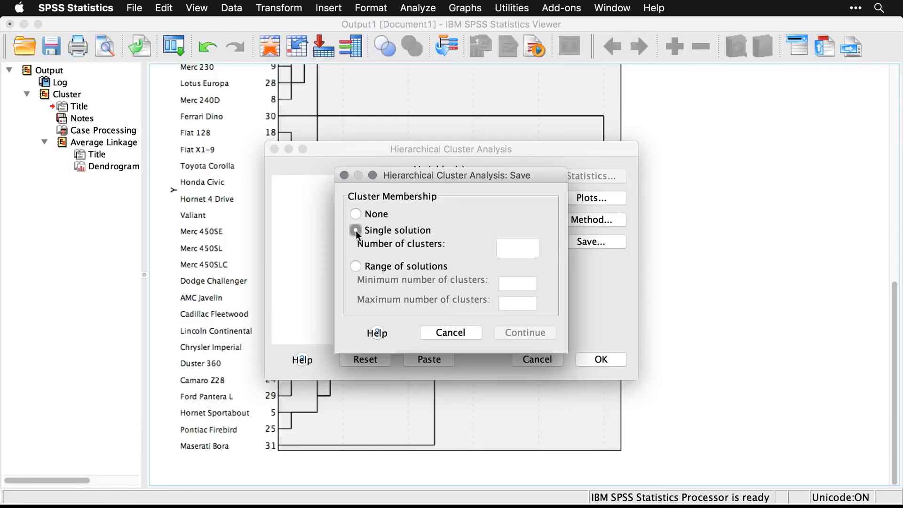
left_click(507, 253)
type("4")
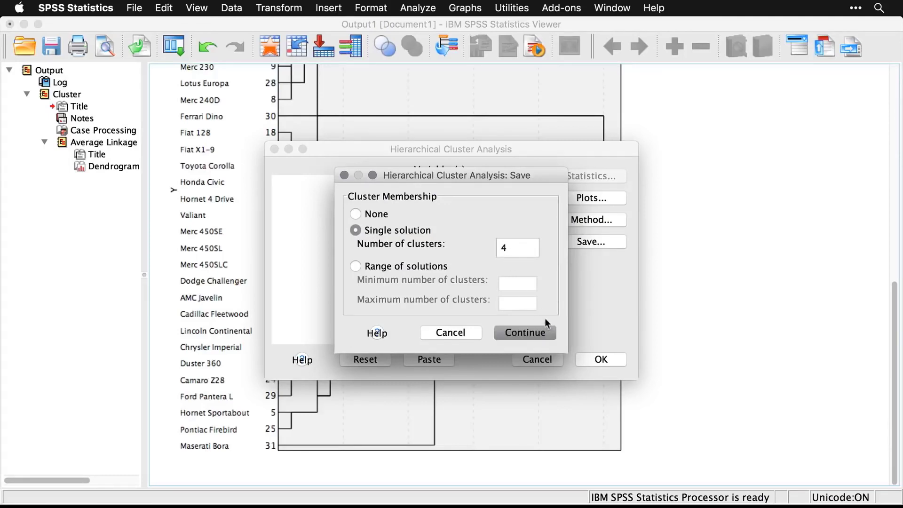
left_click(531, 338)
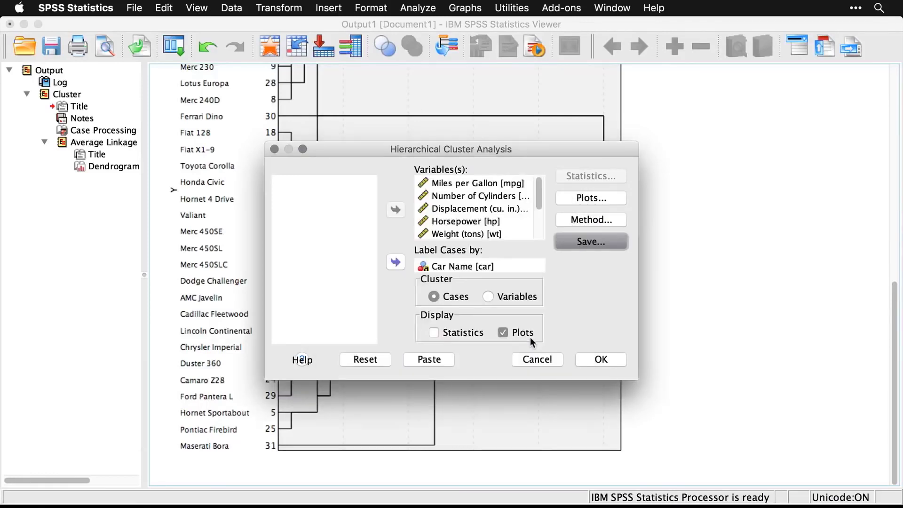
left_click(503, 332)
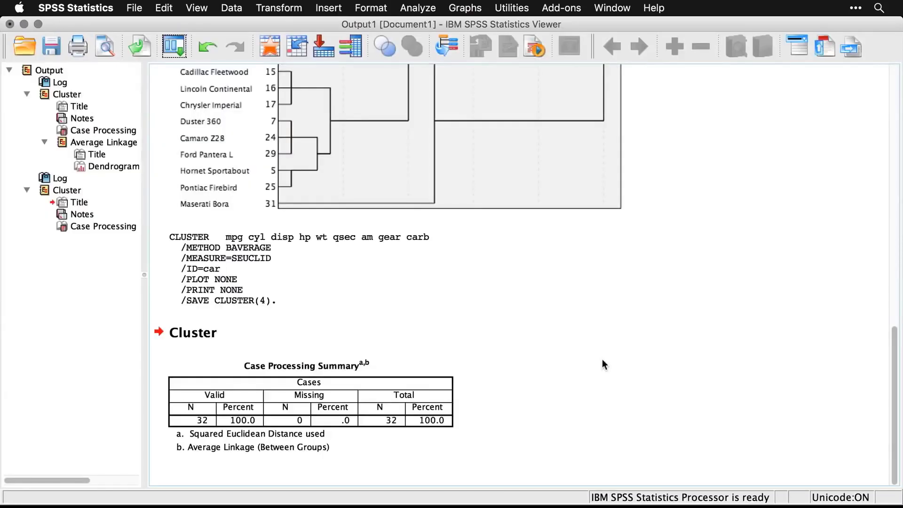
Examine the saved four-cluster membership column in the cars data, down to the Maserati Bora case
left_click(382, 392)
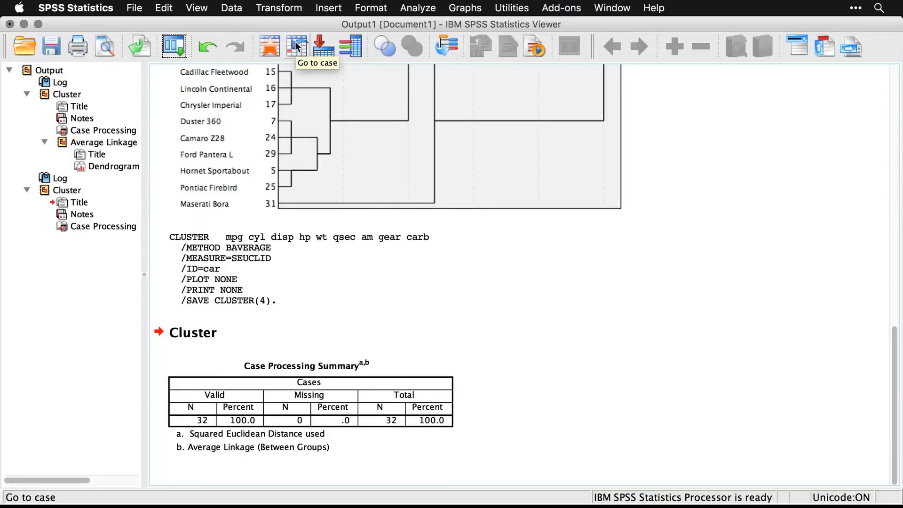
left_click(271, 43)
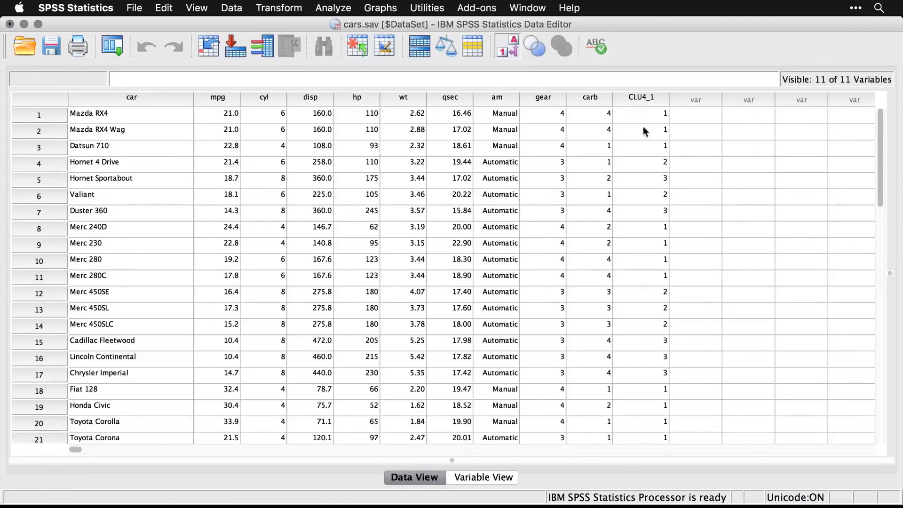
left_click(649, 97)
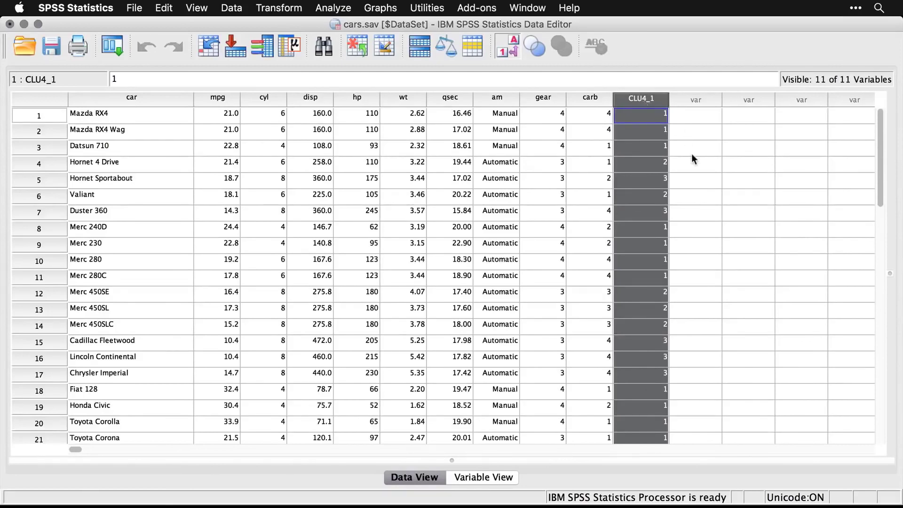
scroll(687, 205, "down", 5)
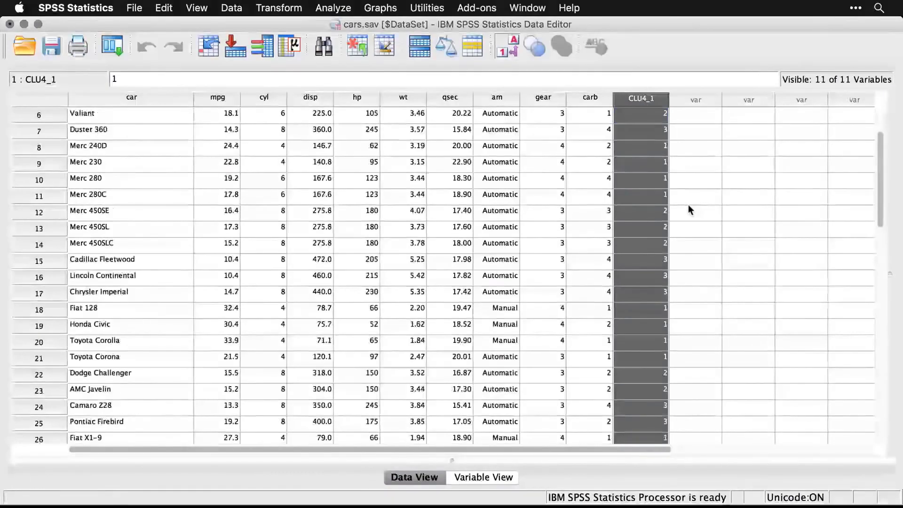
scroll(688, 210, "down", 3)
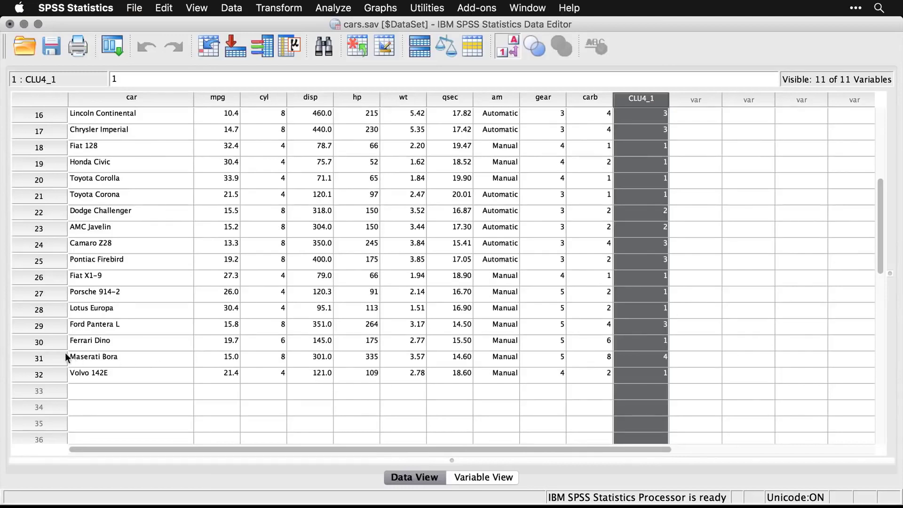
left_click(39, 361)
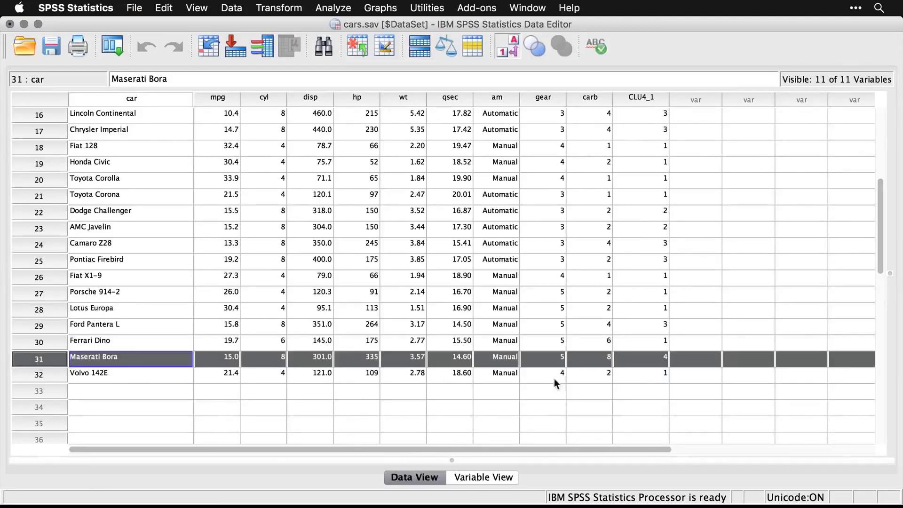
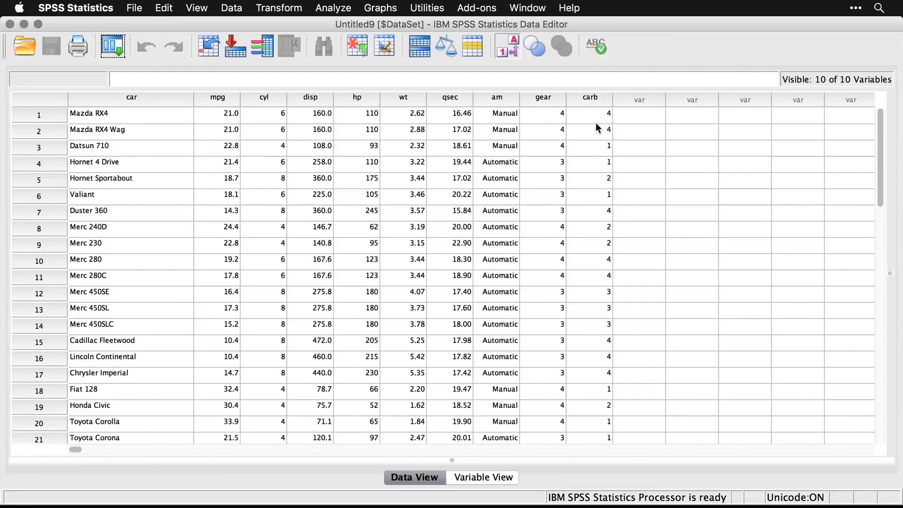
Look through the cases of the cars data and switch to the SPSS01_6_2_FactorAnalysis.sps syntax file
scroll(595, 122, "down", 13)
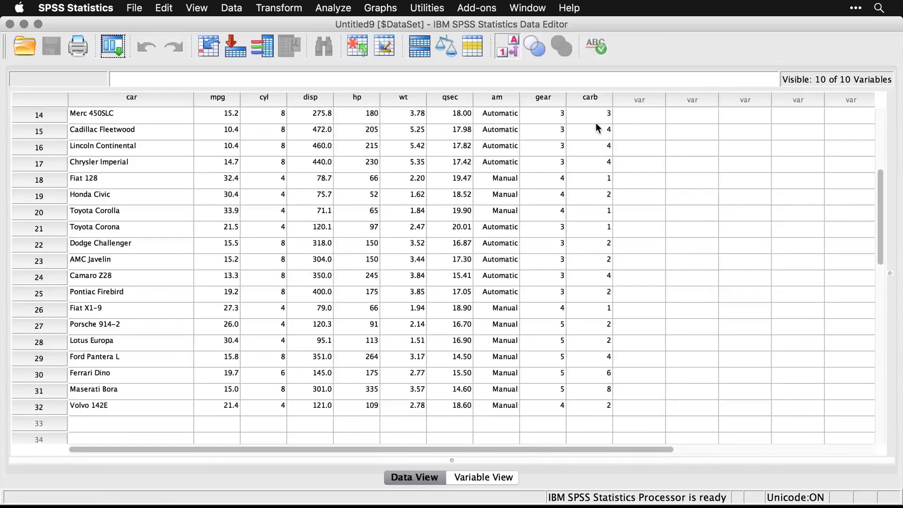
key("super+grave")
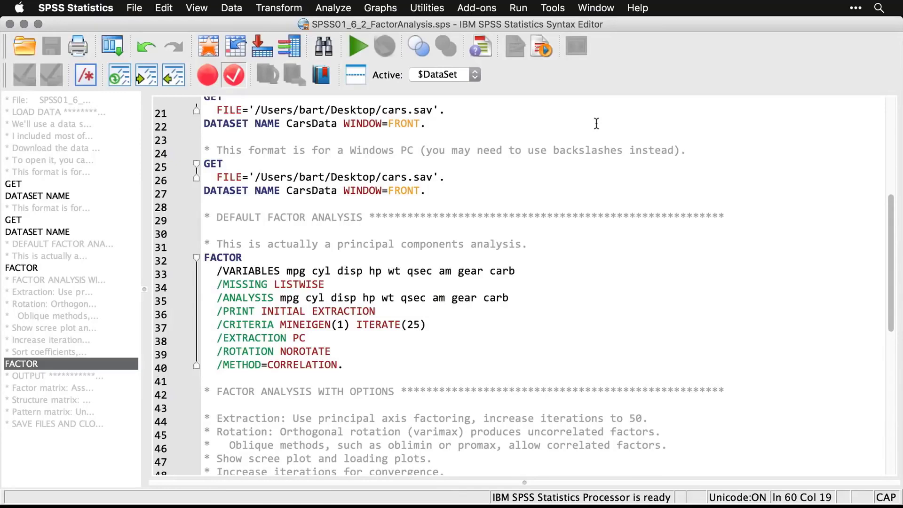
left_click(597, 123)
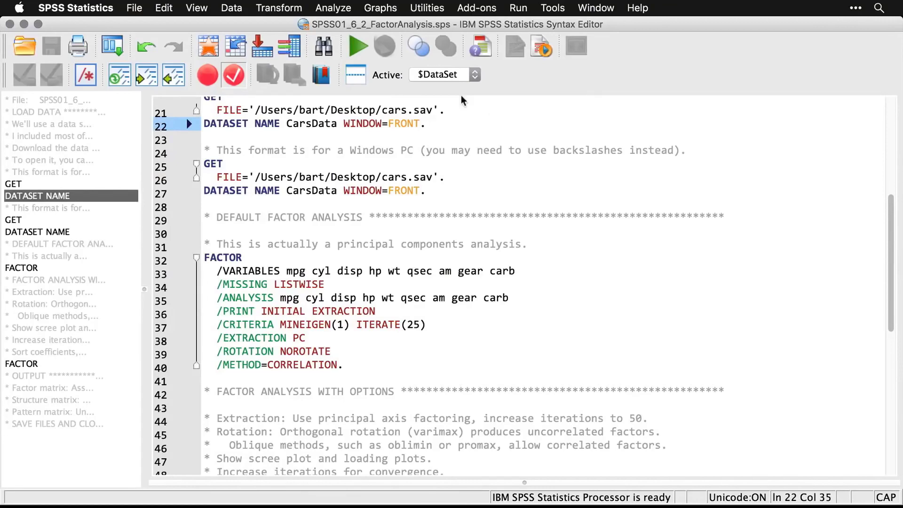
Run a default factor analysis on all variables from Miles per Gallon to Number of Carburetors
left_click(339, 10)
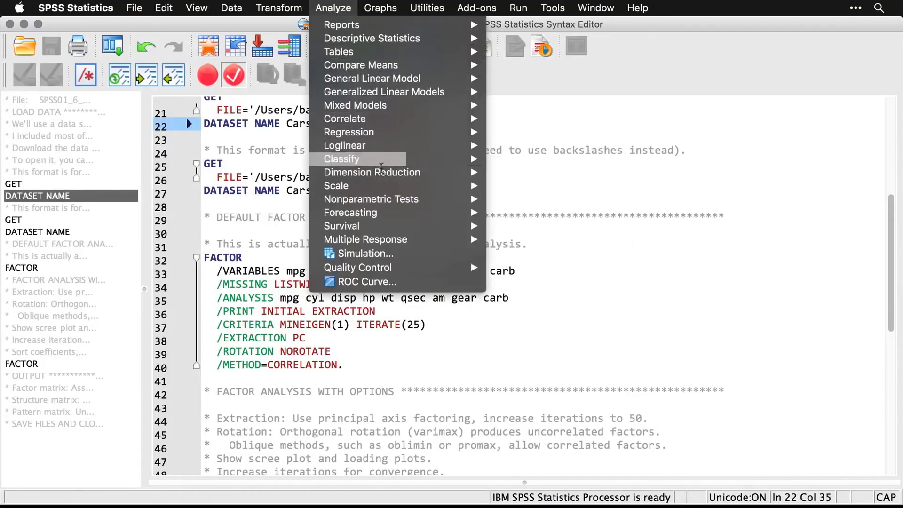
mouse_move(385, 174)
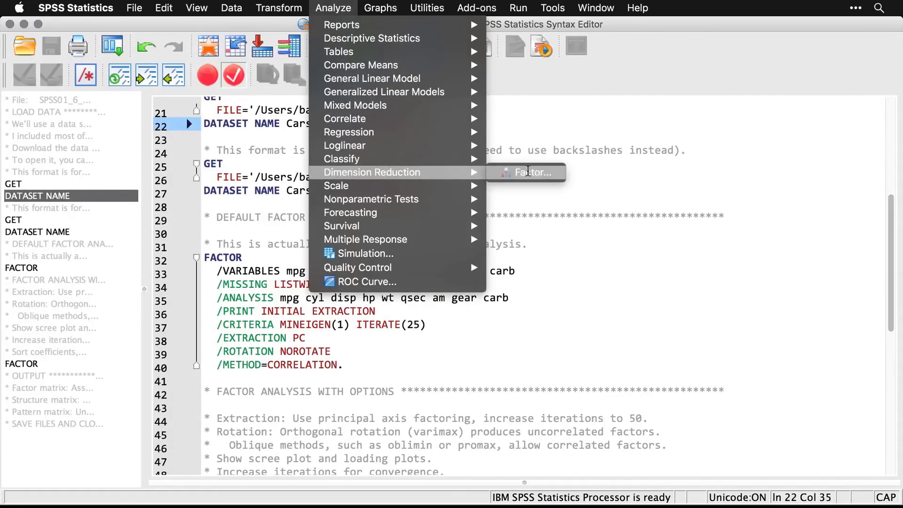
left_click(527, 172)
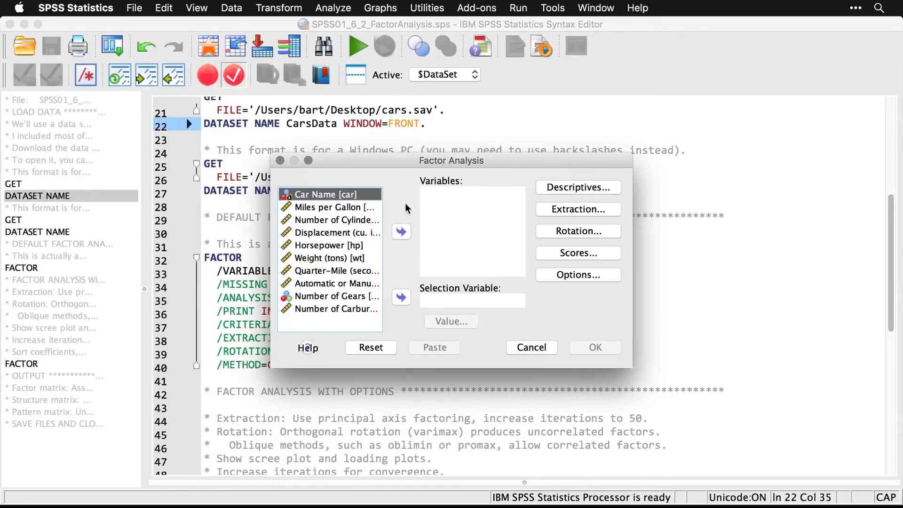
left_click(352, 213)
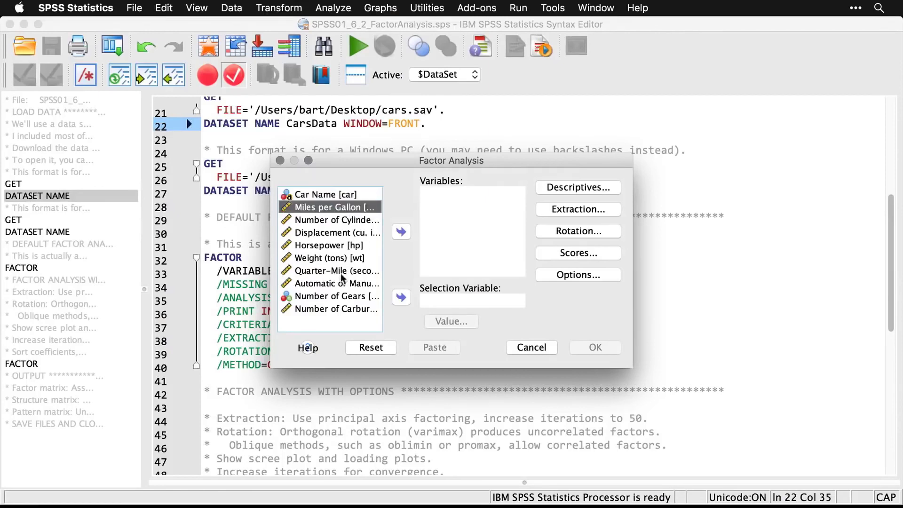
left_click(325, 309, "shift")
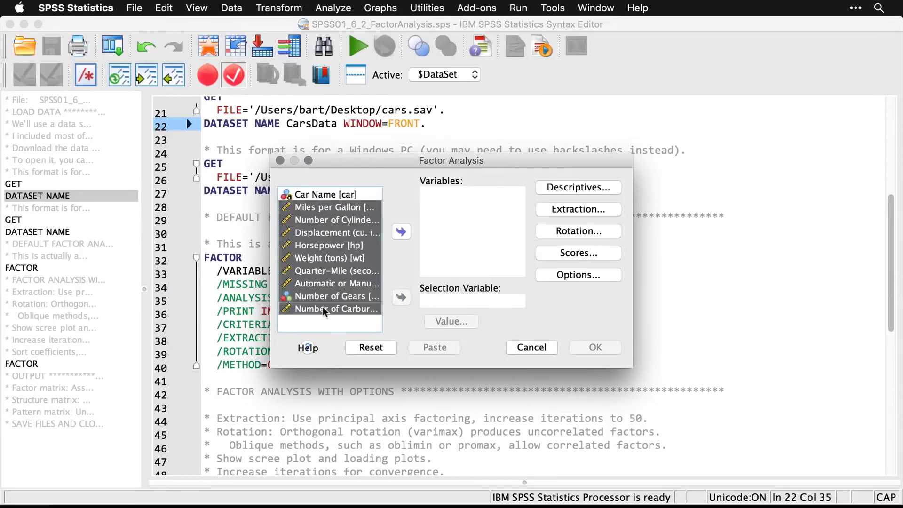
left_click(398, 233)
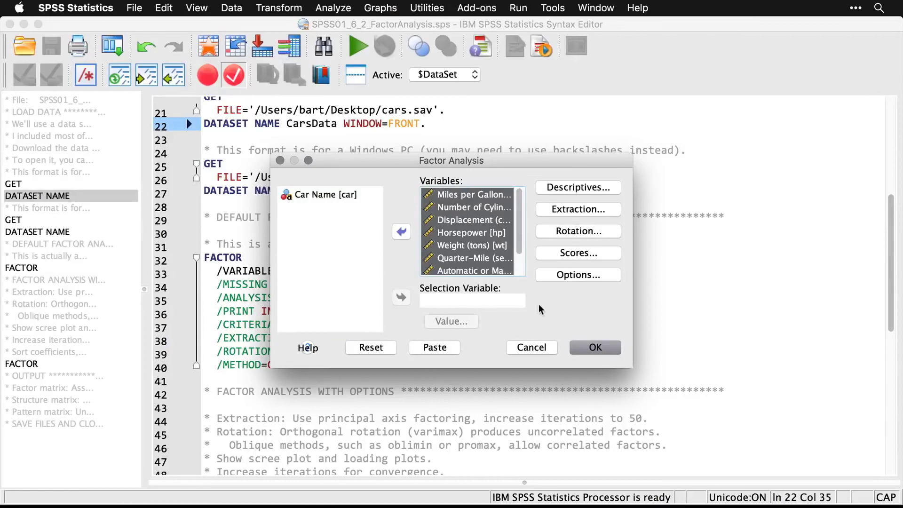
left_click(599, 352)
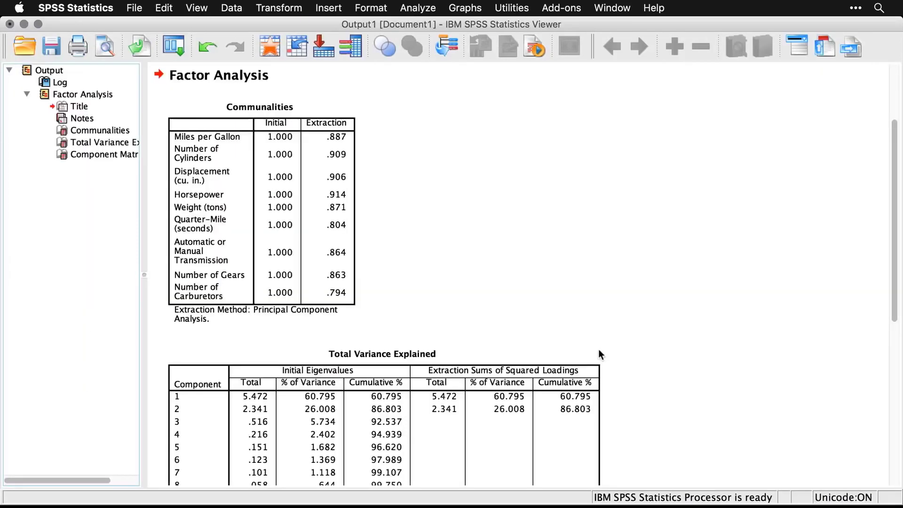
Review the default factor analysis syntax, the Communalities table and the Total Variance Explained table in the output
scroll(667, 281, "up", 5)
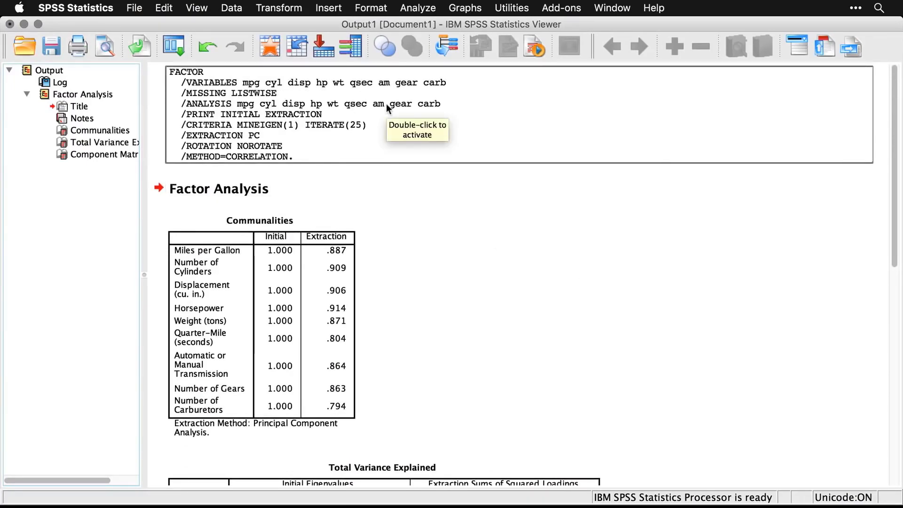
scroll(489, 261, "down", 3)
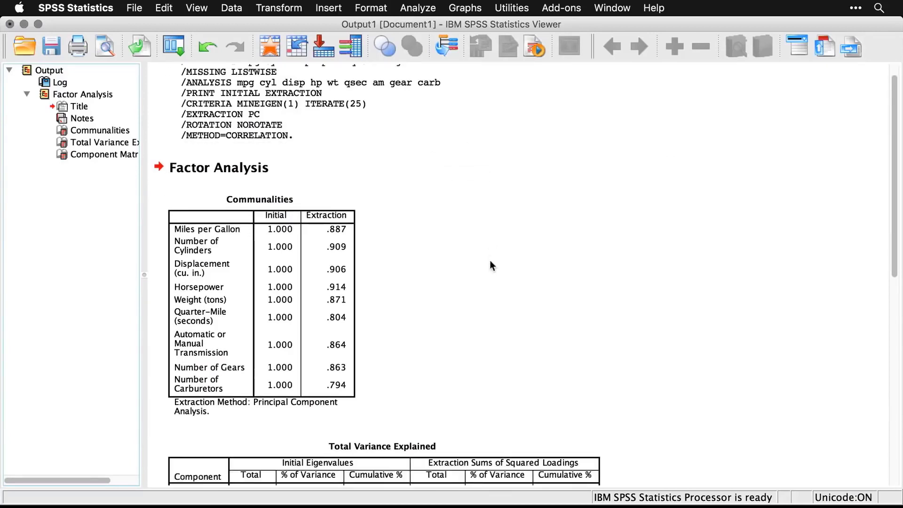
scroll(490, 262, "down", 2)
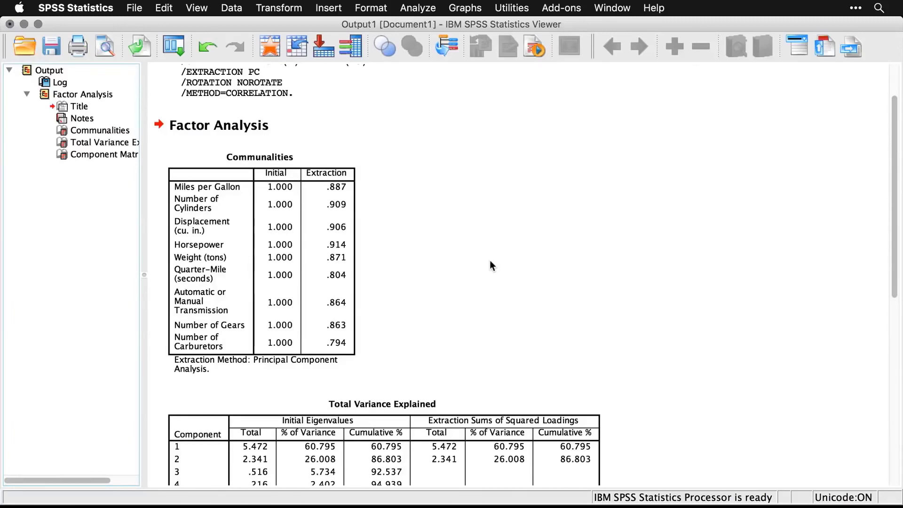
left_click(446, 237)
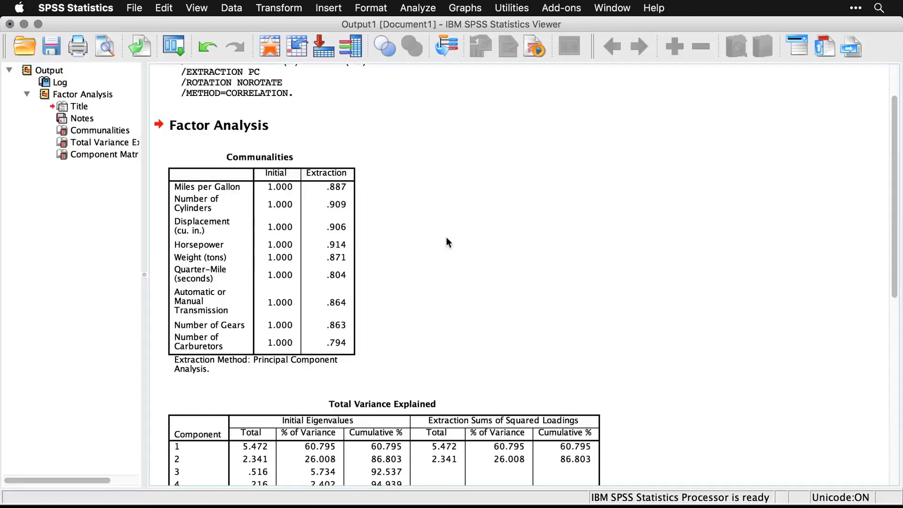
scroll(447, 241, "down", 3)
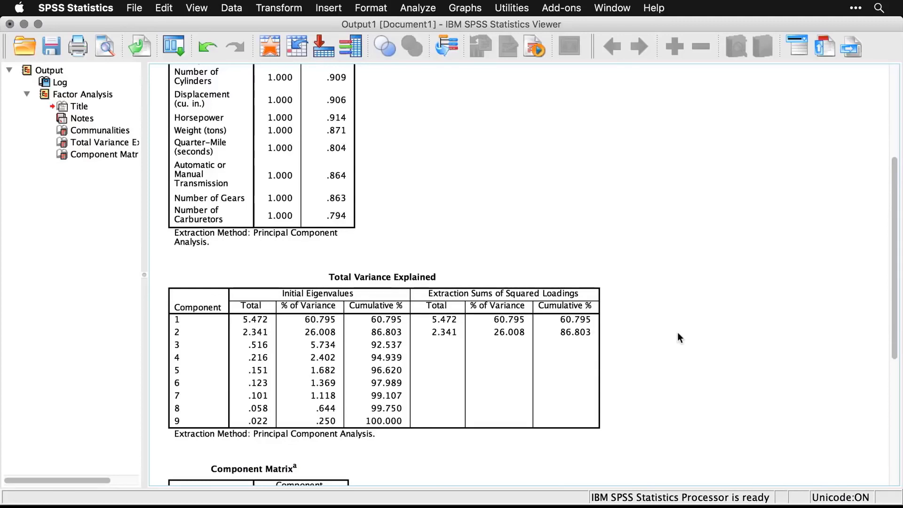
scroll(678, 335, "down", 3)
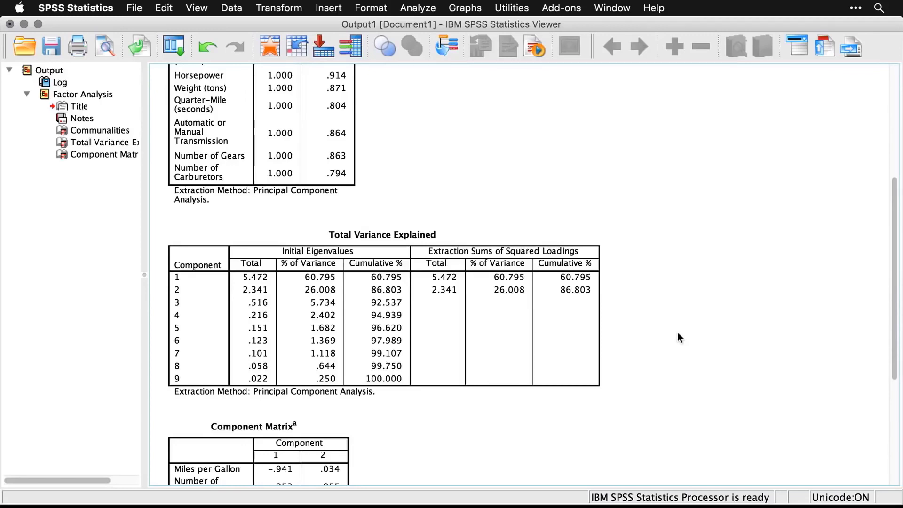
Examine the Component Matrix loadings of each car variable on the two components
left_click(521, 315)
scroll(651, 293, "down", 10)
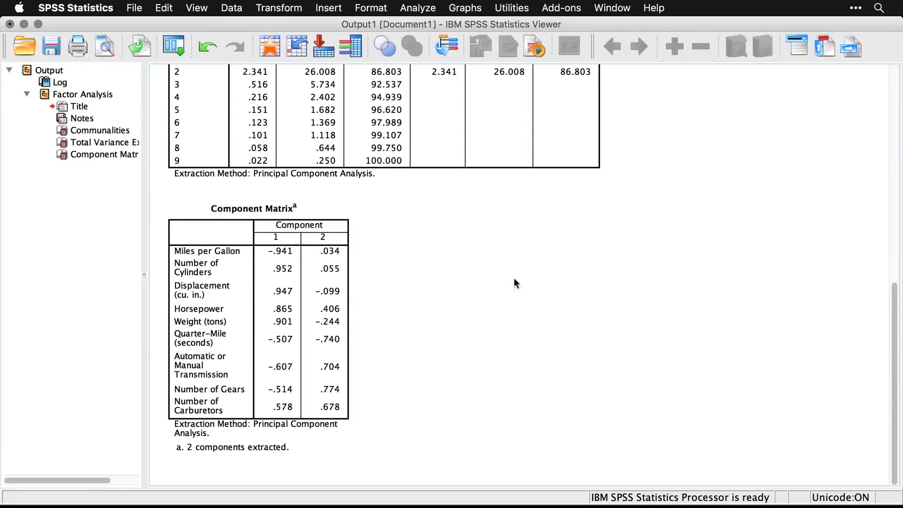
left_click(344, 290)
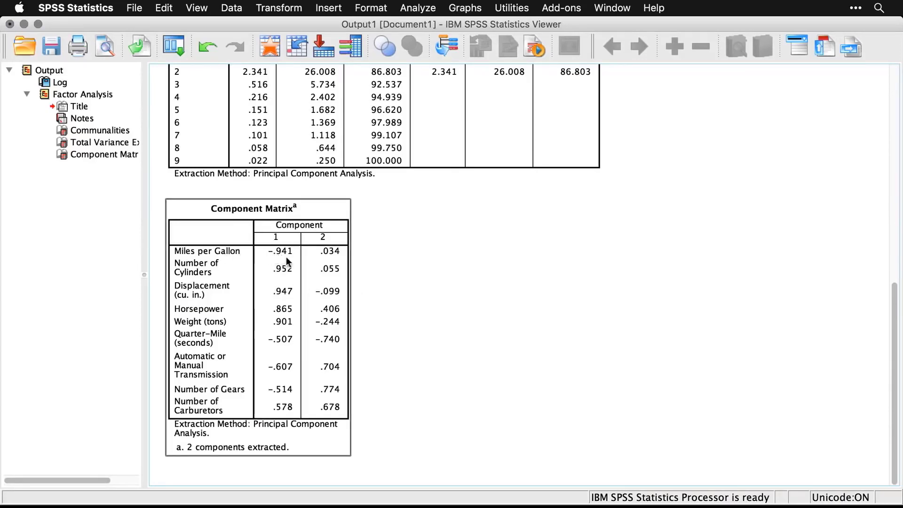
left_click(357, 264)
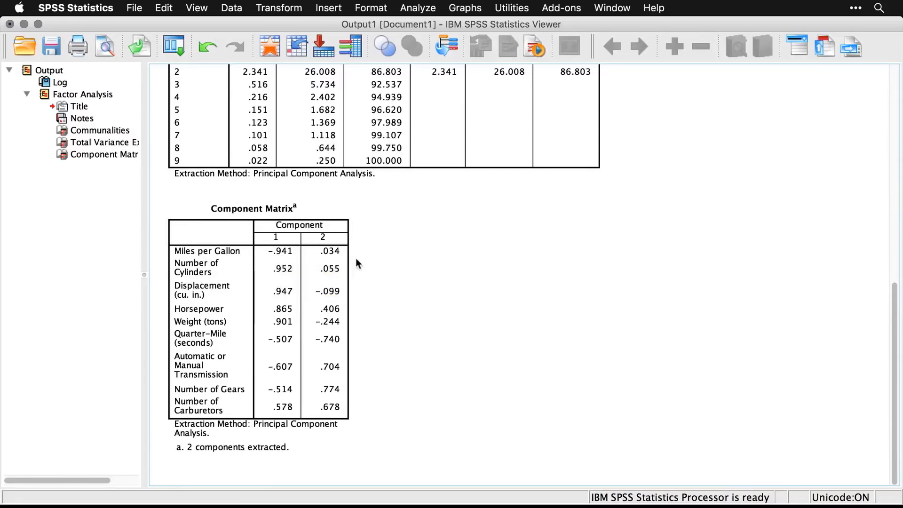
left_click(341, 426)
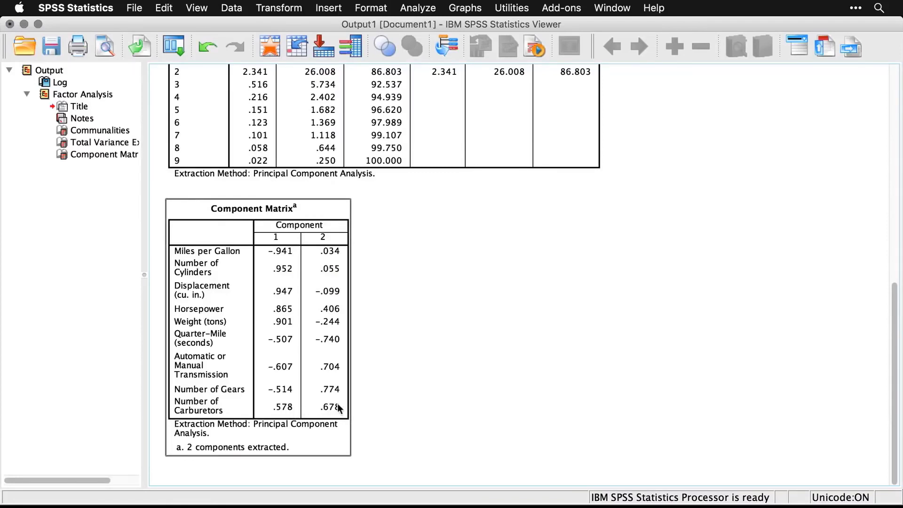
left_click(410, 397)
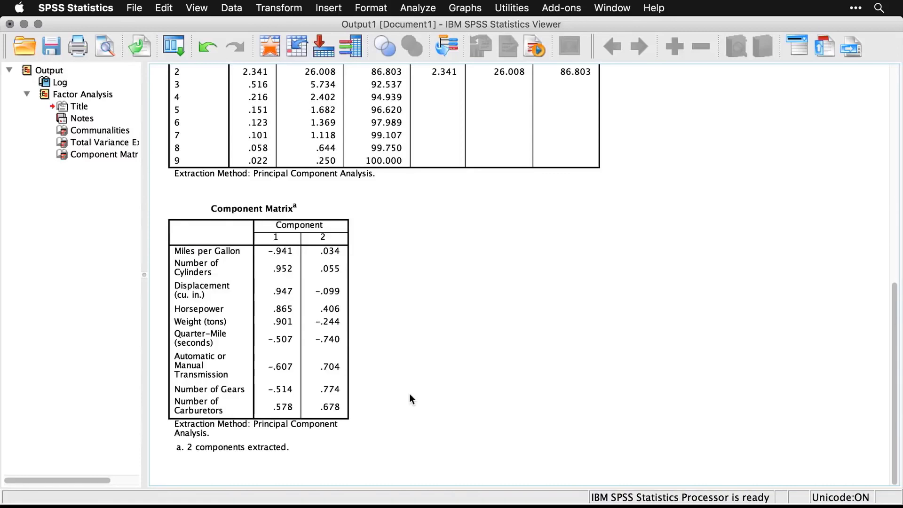
left_click(261, 287)
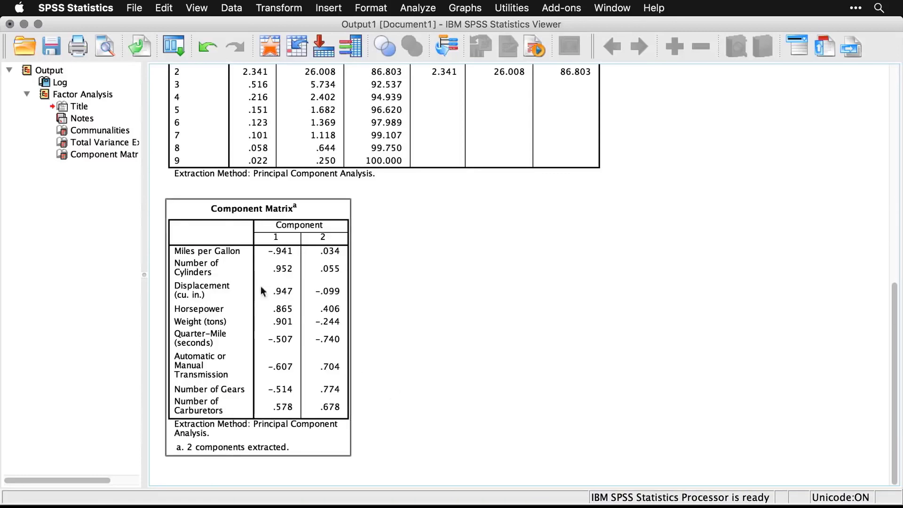
Delete all existing output, reopen the factor analysis setup and turn off the Initial solution statistic
left_click(26, 71)
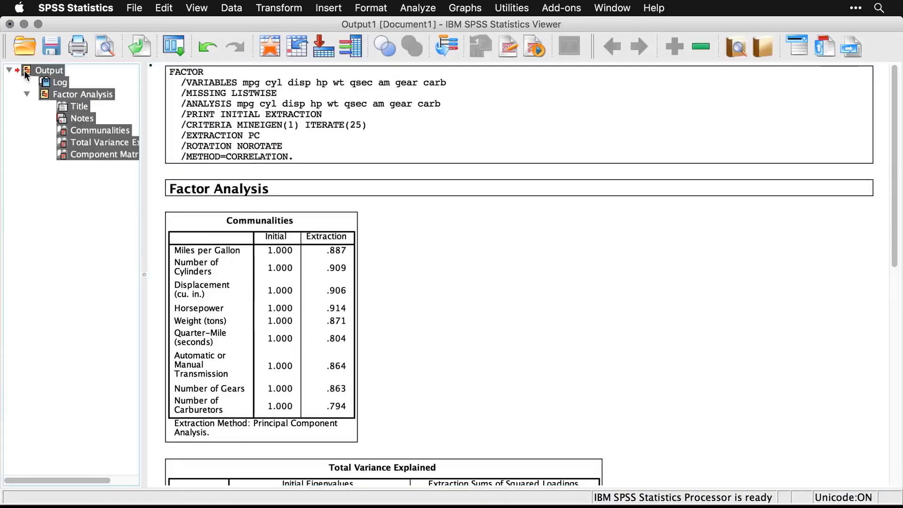
key("Delete")
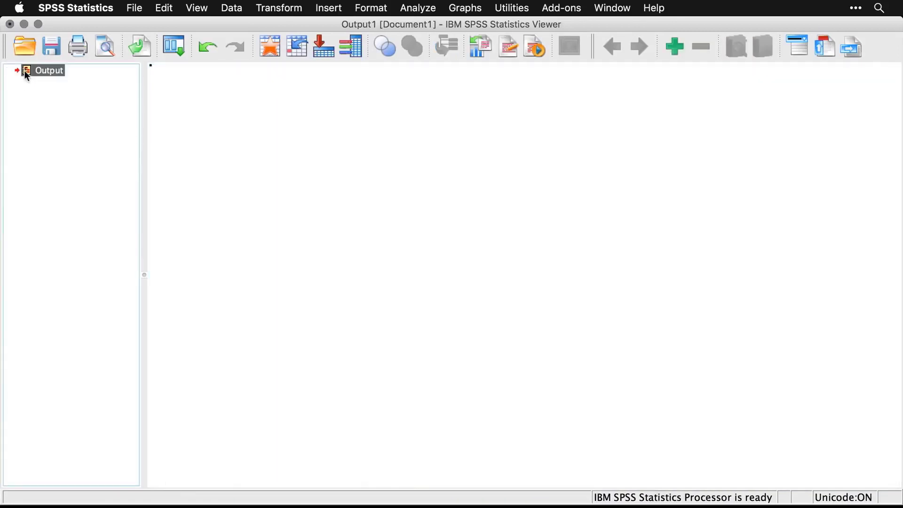
left_click(173, 45)
left_click(188, 70)
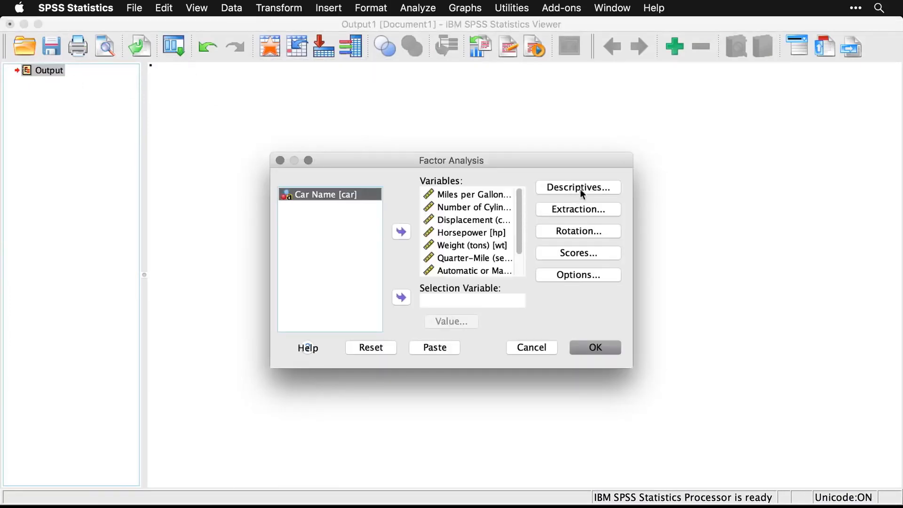
left_click(594, 188)
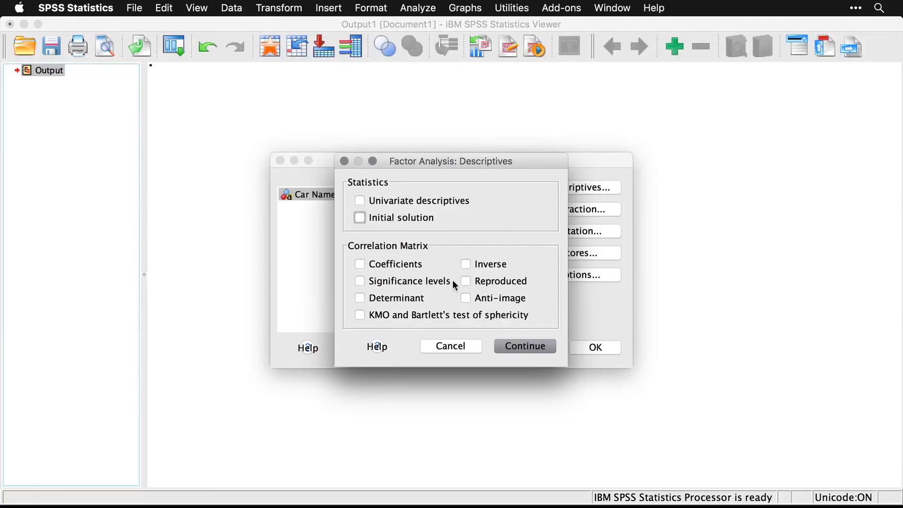
left_click(526, 344)
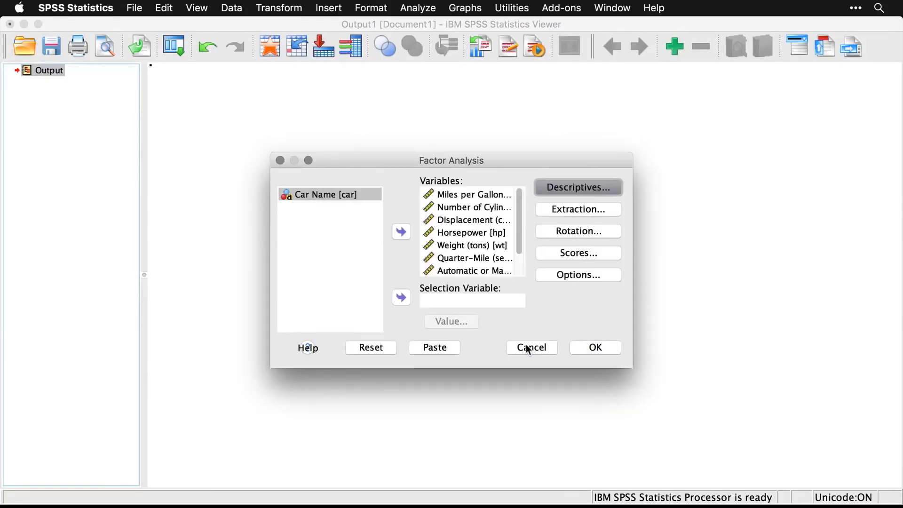
Set extraction to Principal axis factoring with the scree plot on, the unrotated factor solution off and 50 maximum iterations
left_click(586, 207)
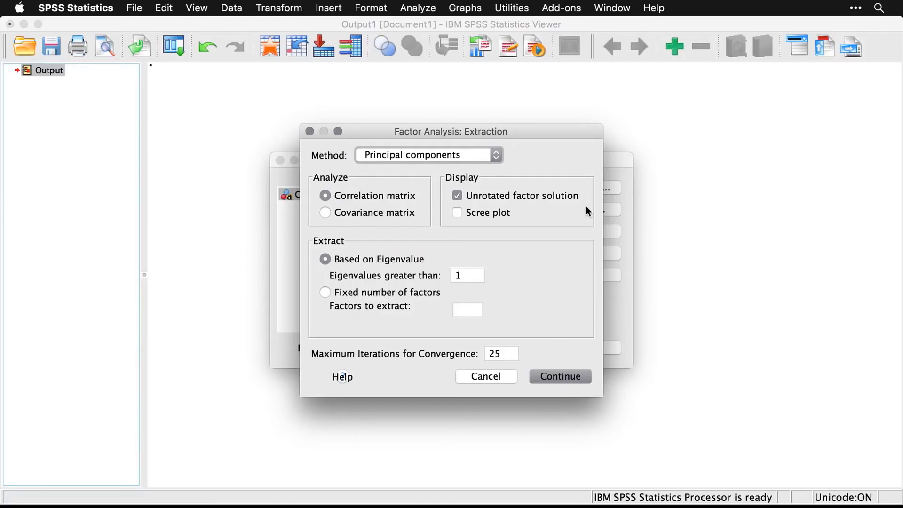
left_click(477, 160)
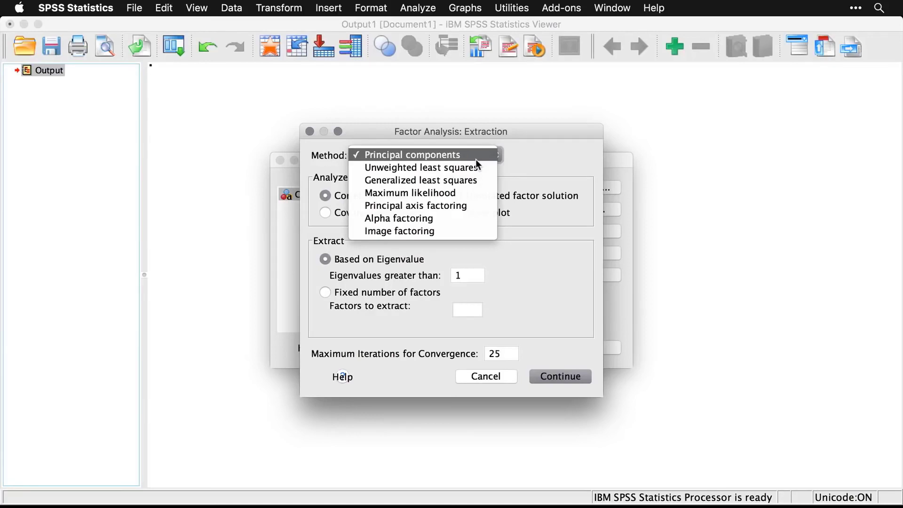
left_click(483, 207)
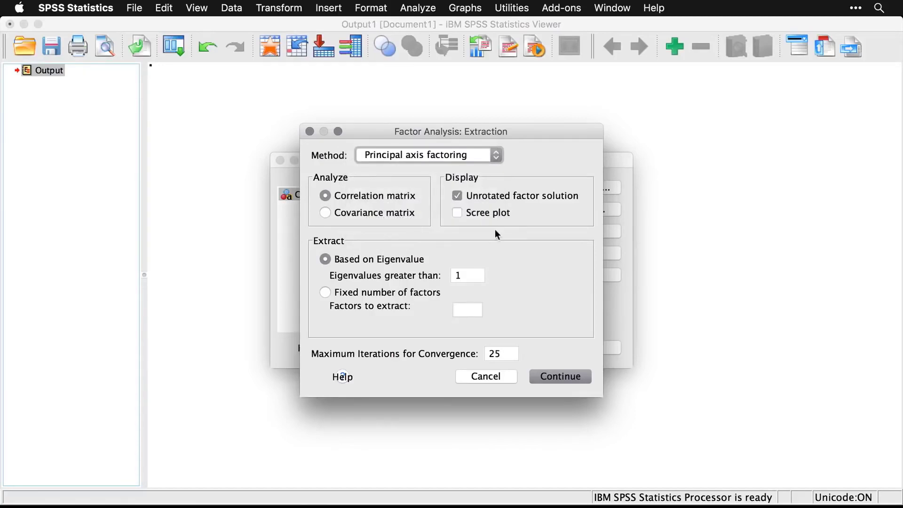
left_click(463, 199)
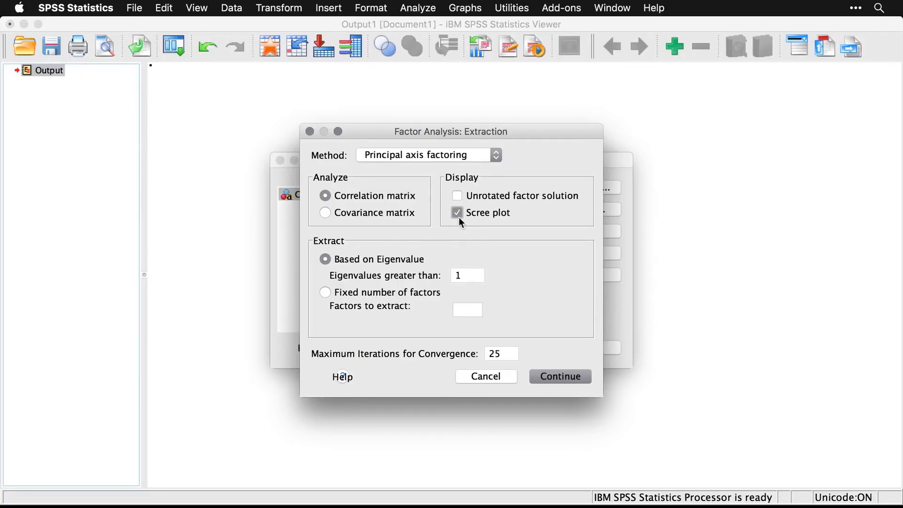
double_click(502, 353)
type("50")
left_click(579, 380)
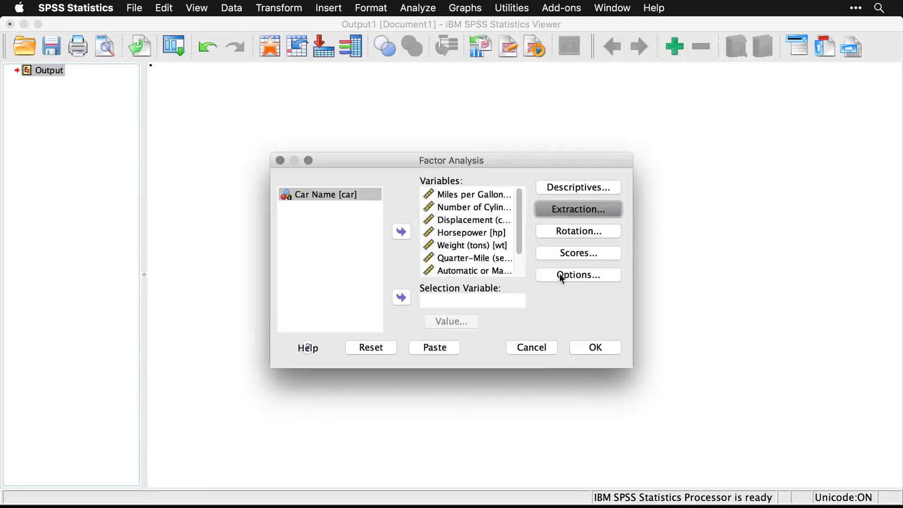
Set the rotation to Direct Oblimin with the rotated solution off, loading plots on and 50 maximum iterations
left_click(606, 235)
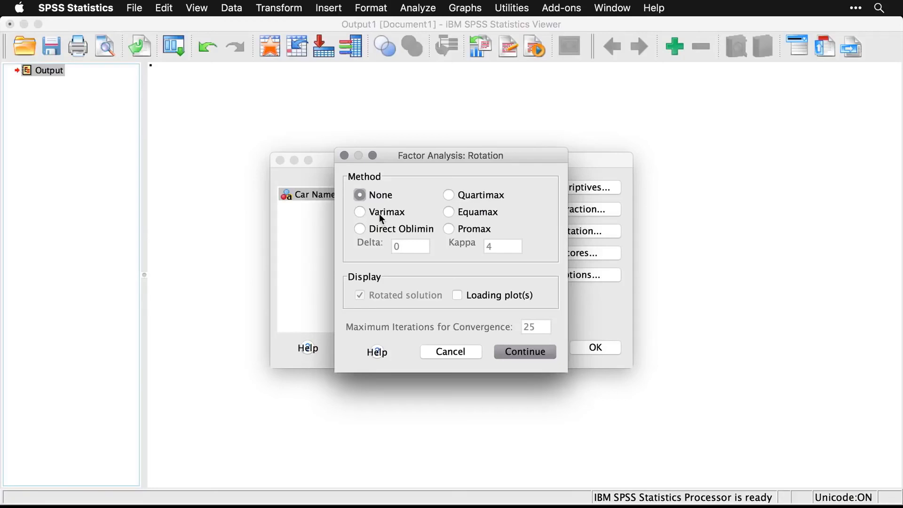
left_click(360, 230)
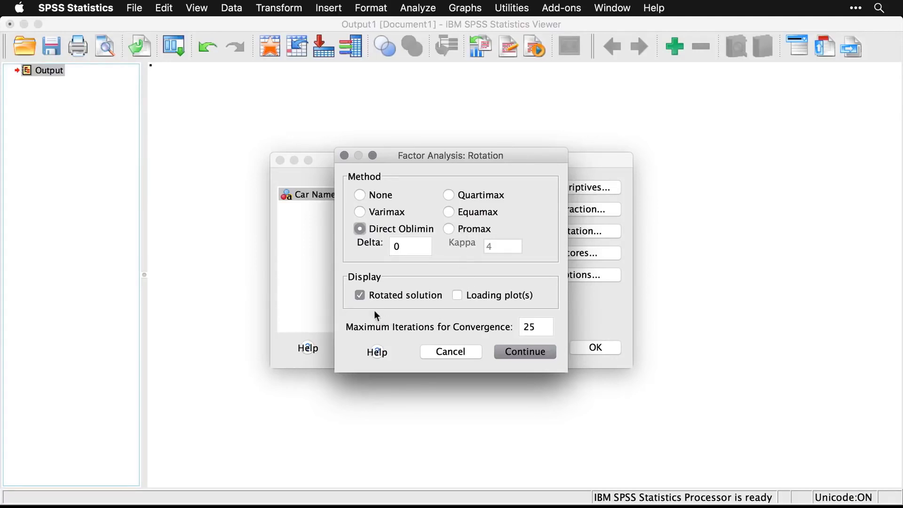
left_click(360, 296)
left_click(464, 295)
left_click(543, 329)
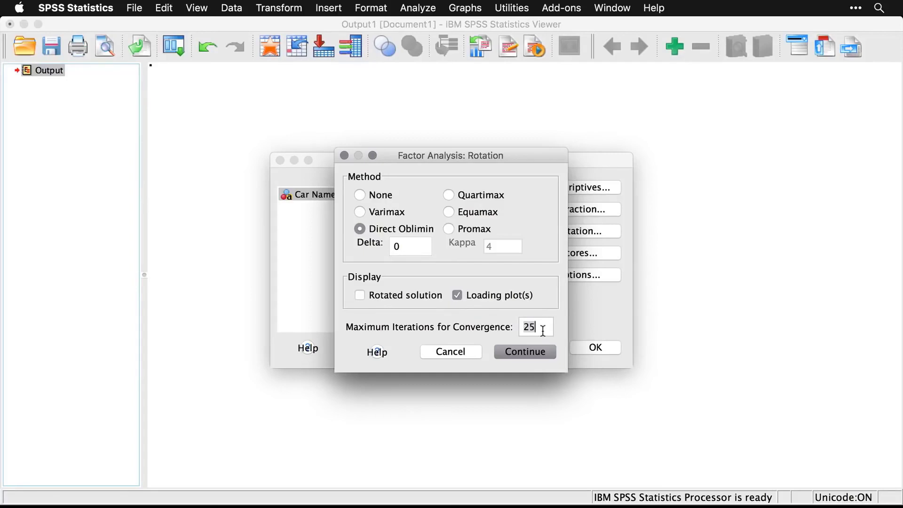
type("50")
left_click(533, 353)
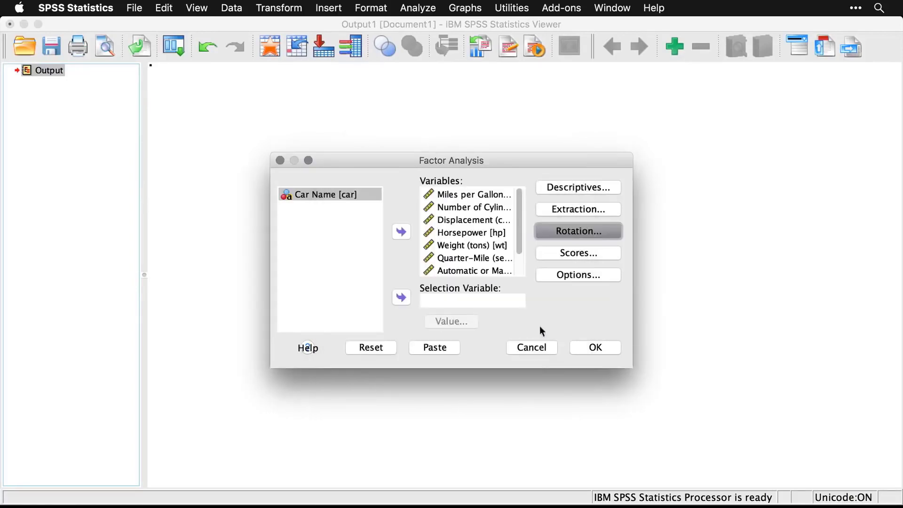
Sort coefficients by size, suppress those with an absolute value below .6, and run the factor analysis
left_click(599, 253)
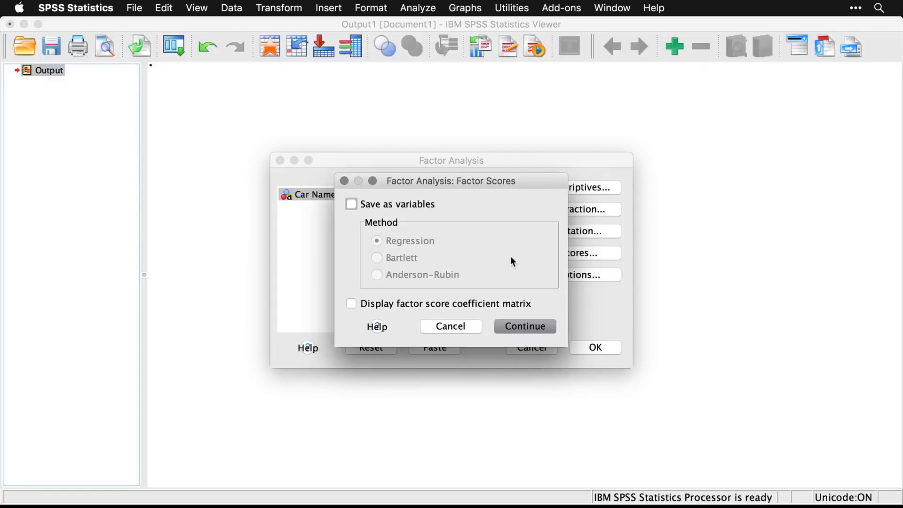
left_click(477, 327)
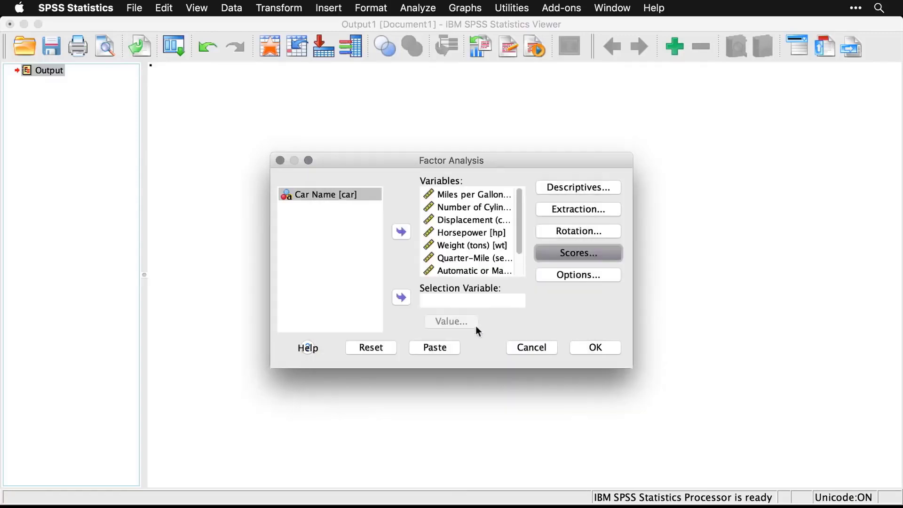
left_click(598, 281)
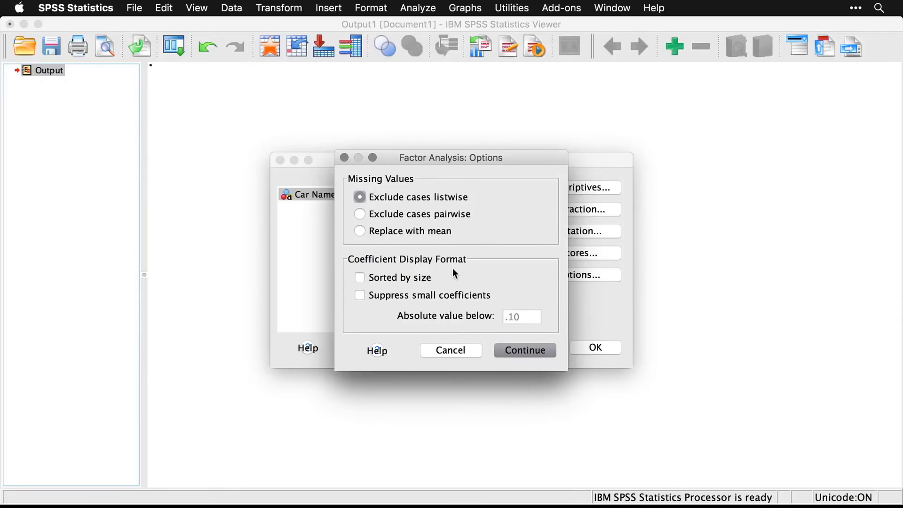
left_click(360, 278)
left_click(360, 296)
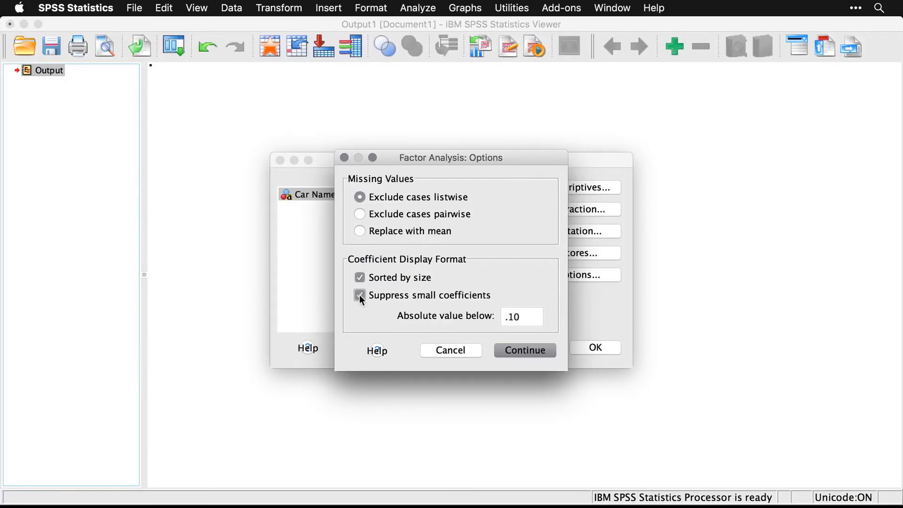
double_click(530, 316)
type(".6")
left_click(525, 350)
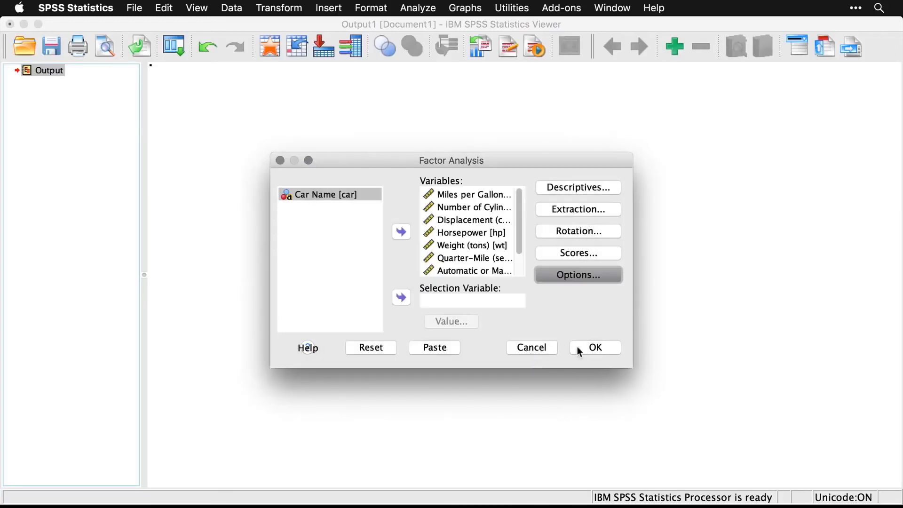
left_click(596, 347)
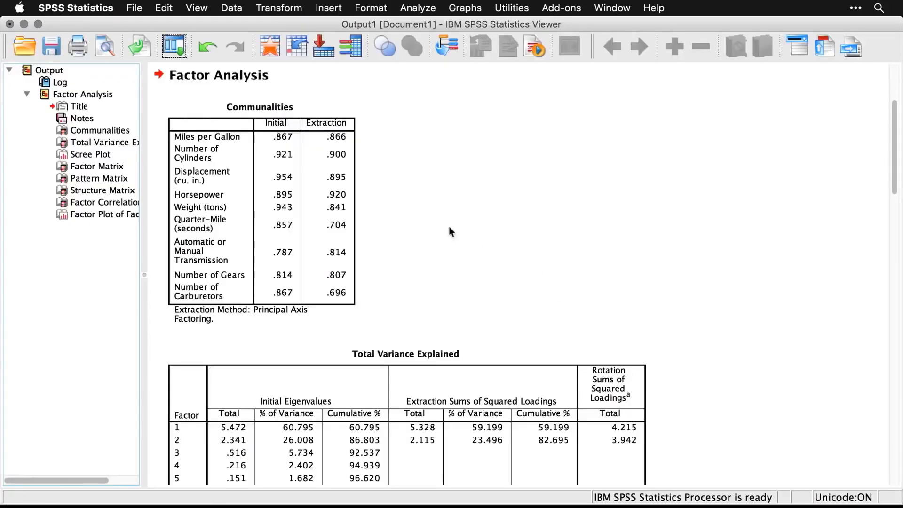
Review the communalities, total variance explained, scree plot, and factor, pattern and structure matrices in the factor analysis output
left_click(316, 168)
scroll(482, 305, "down", 5)
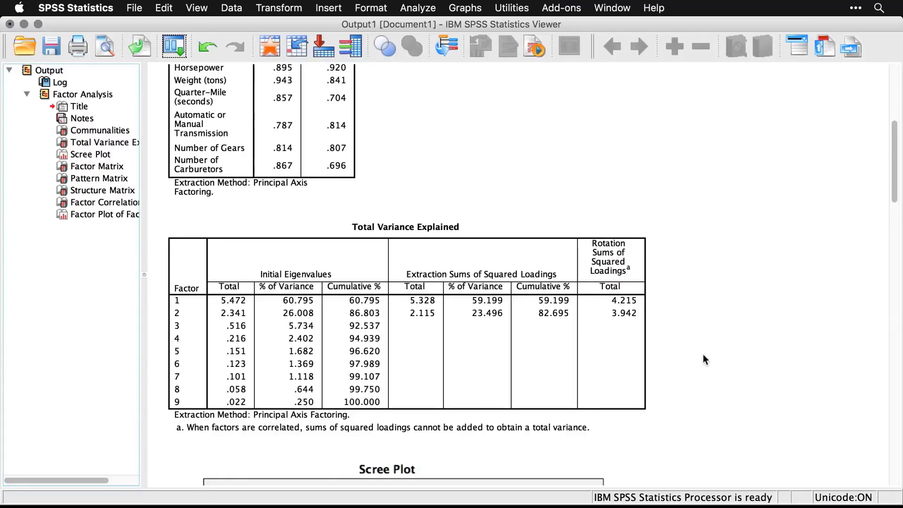
scroll(704, 357, "down", 10)
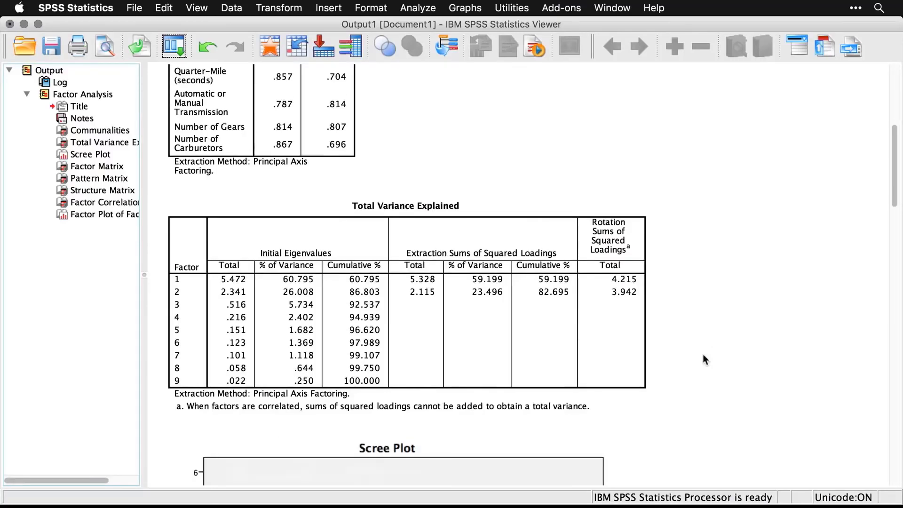
scroll(703, 355, "down", 5)
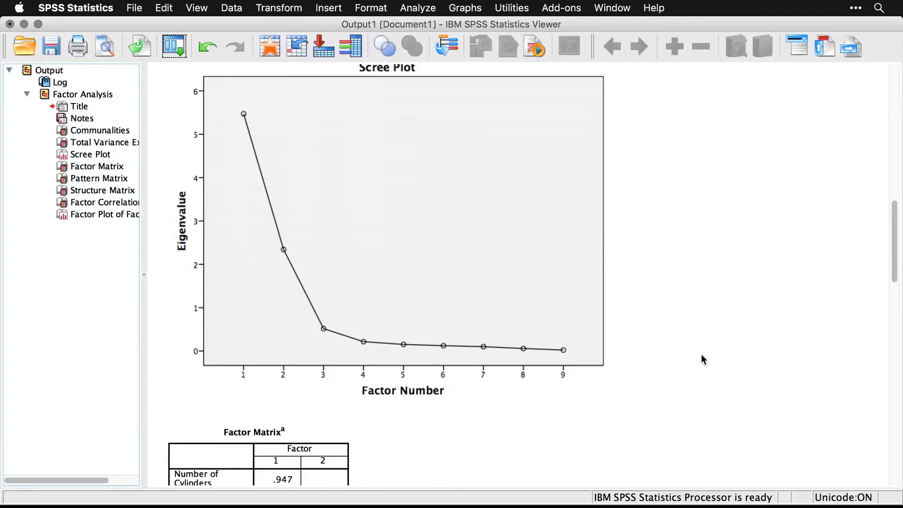
left_click(438, 342)
scroll(681, 320, "down", 5)
scroll(680, 319, "down", 4)
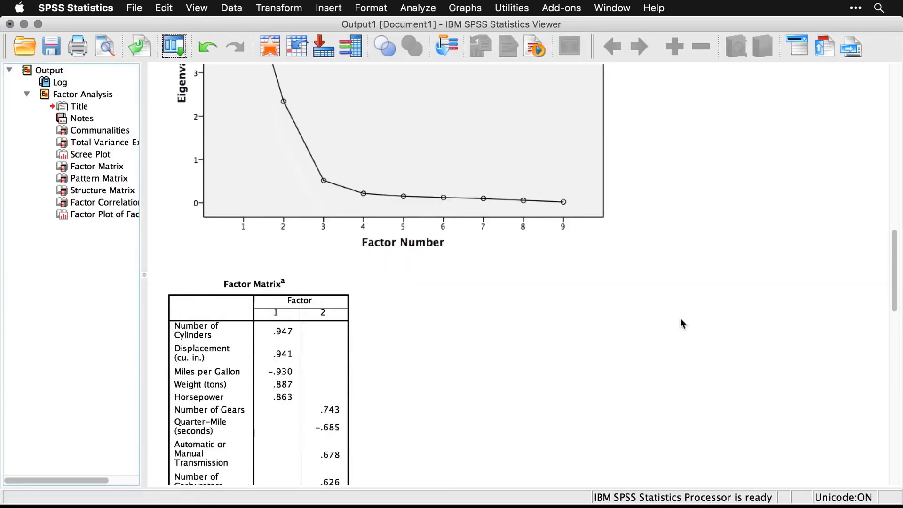
scroll(680, 319, "down", 13)
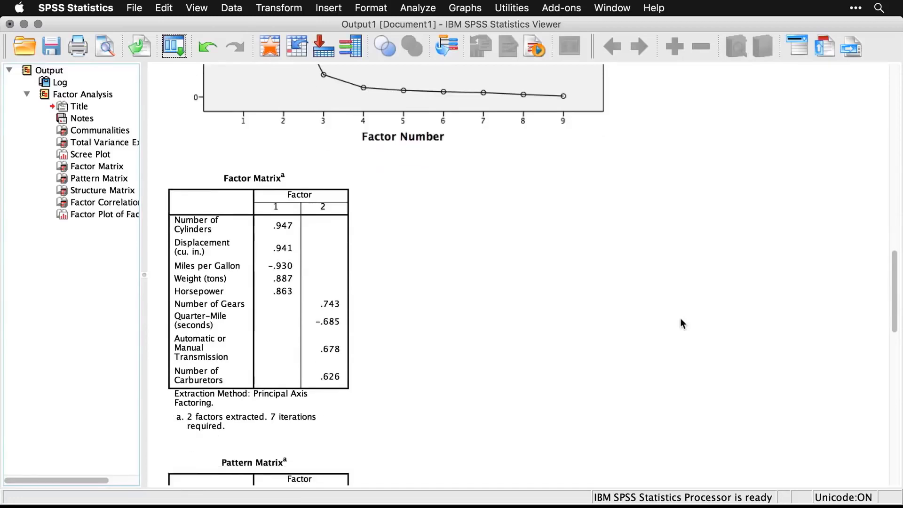
scroll(681, 319, "down", 14)
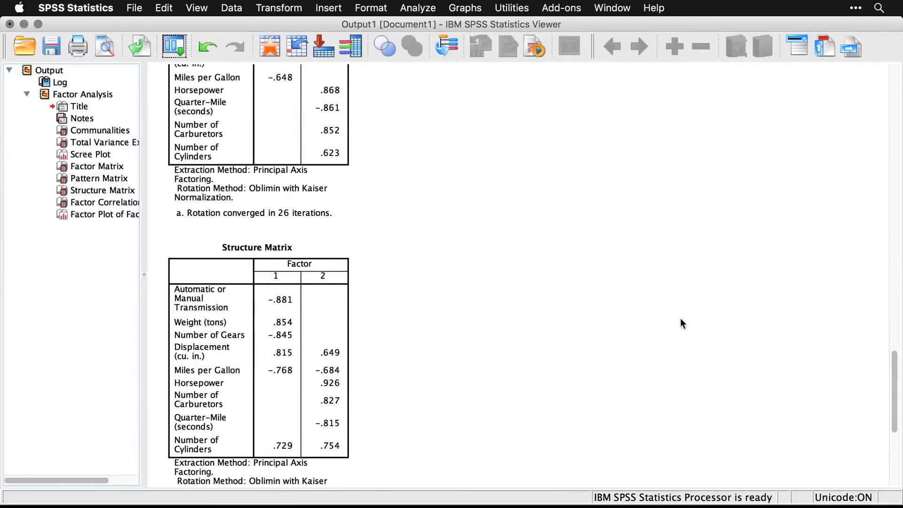
Switch to the SPSS01_6_2_FactorAnalysis.sps syntax and read the notes defining the factor, structure and pattern matrices
key("super+grave")
scroll(681, 319, "down", 12)
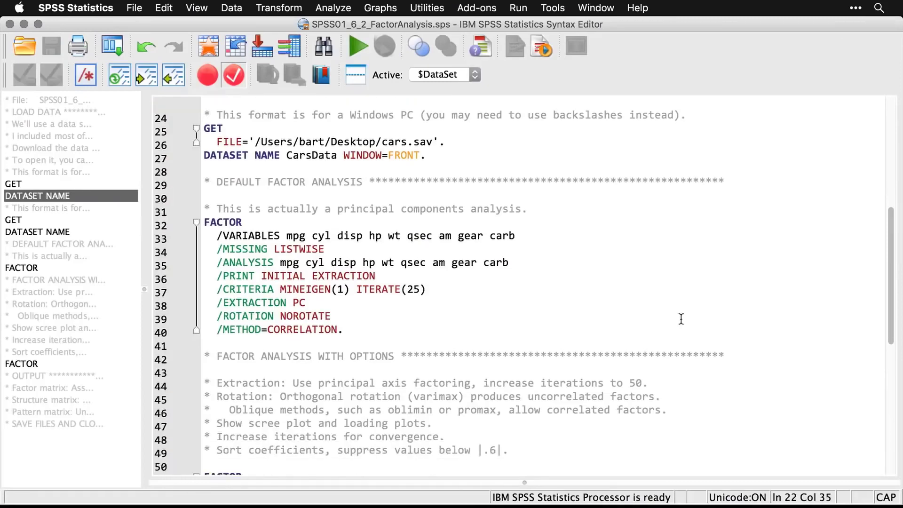
scroll(681, 319, "down", 4)
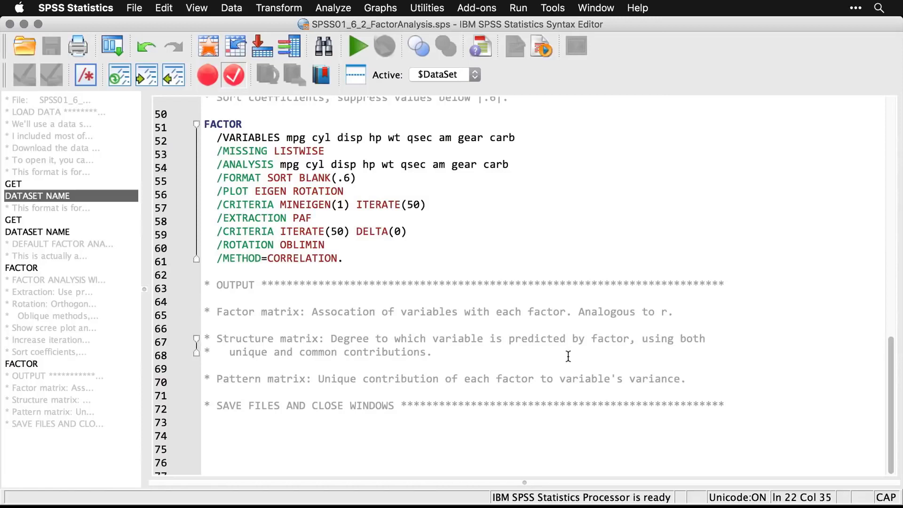
triple_click(474, 338)
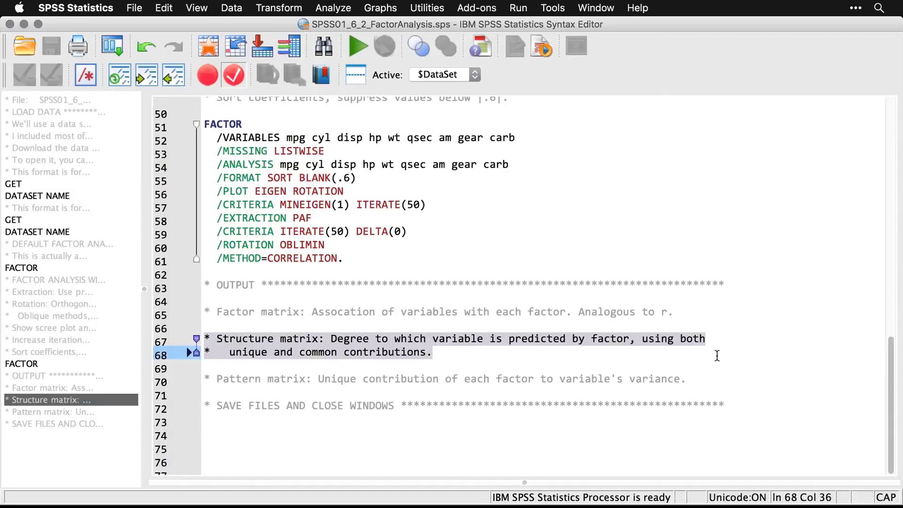
left_click(668, 380)
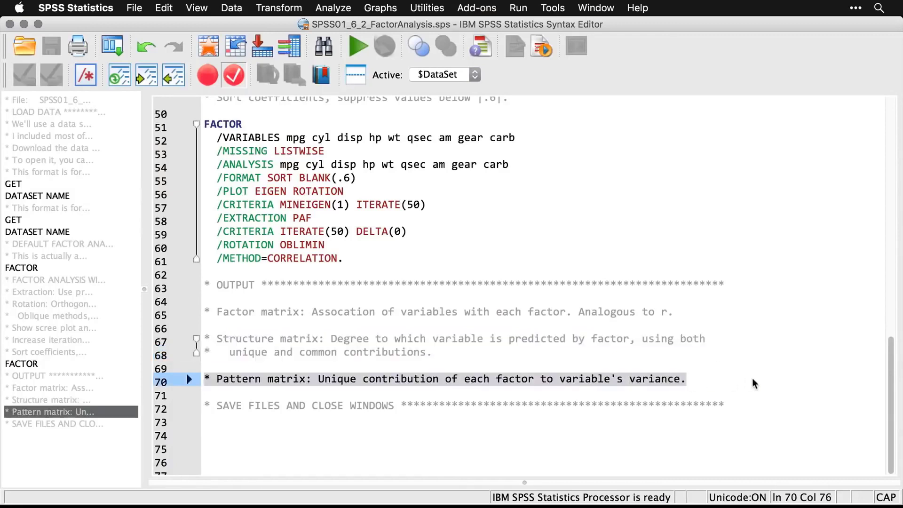
key("Down")
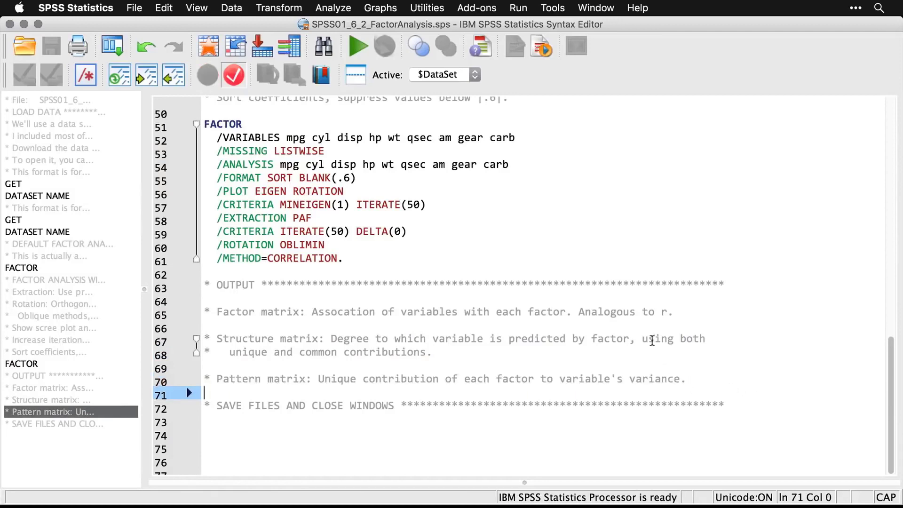
double_click(632, 311)
left_click(632, 311)
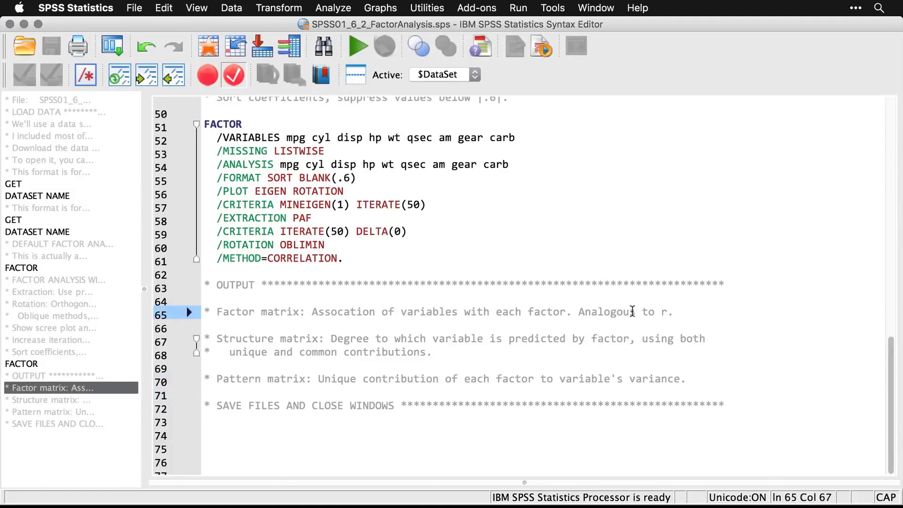
double_click(632, 311)
triple_click(631, 311)
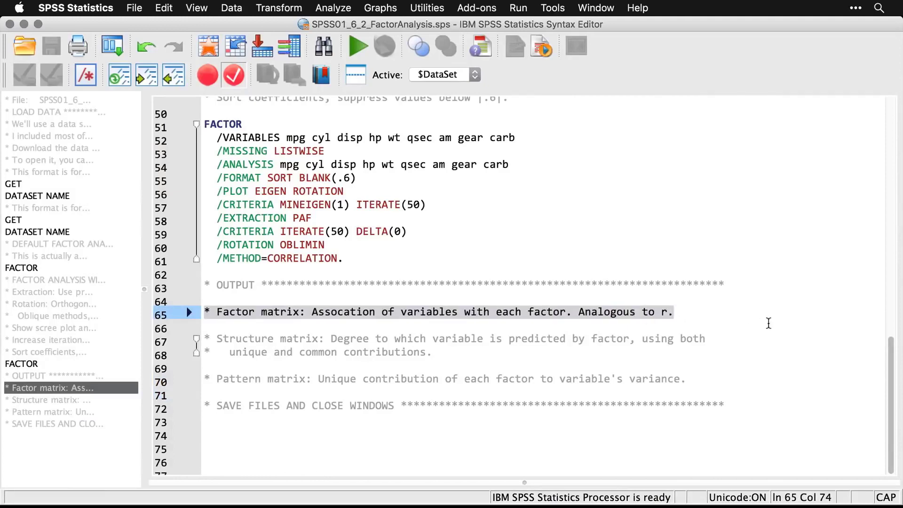
key("Down")
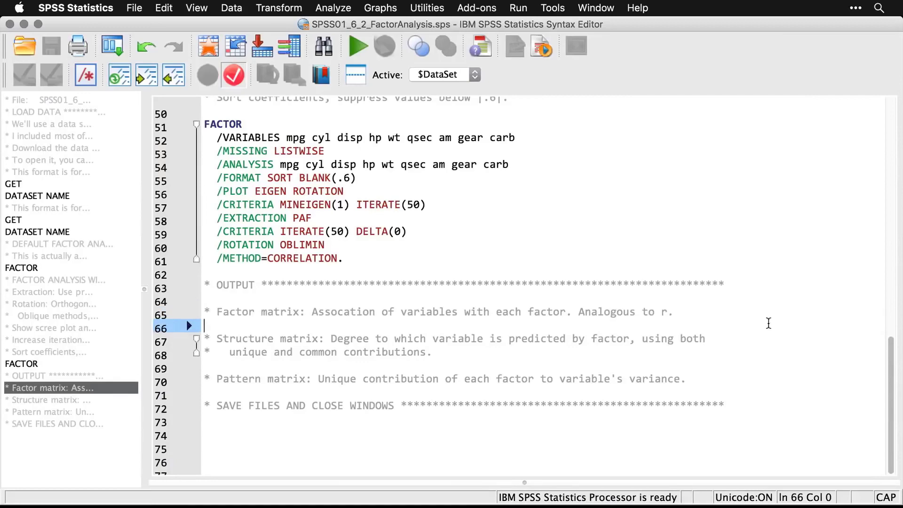
Return to the output and examine which variables load on each of the two factors in the Factor Matrix
key("super+grave")
scroll(768, 324, "up", 5)
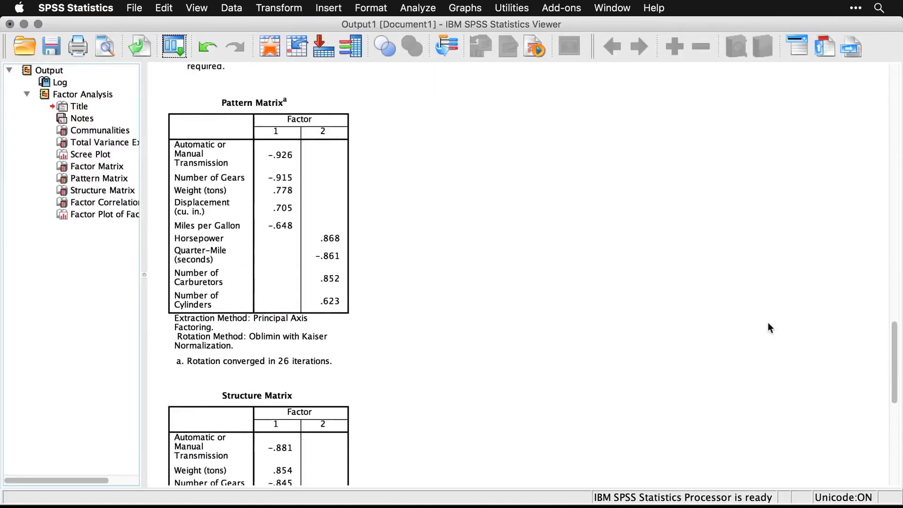
scroll(768, 323, "up", 5)
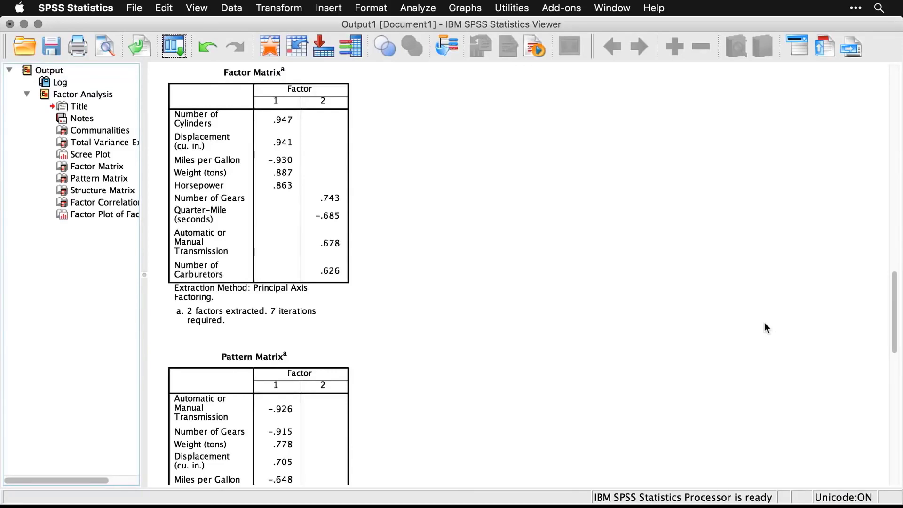
left_click(336, 164)
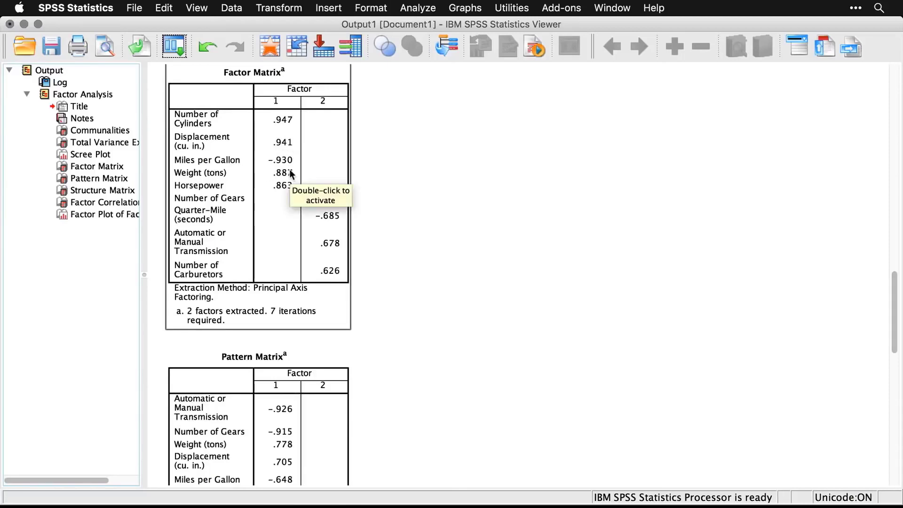
left_click(420, 185)
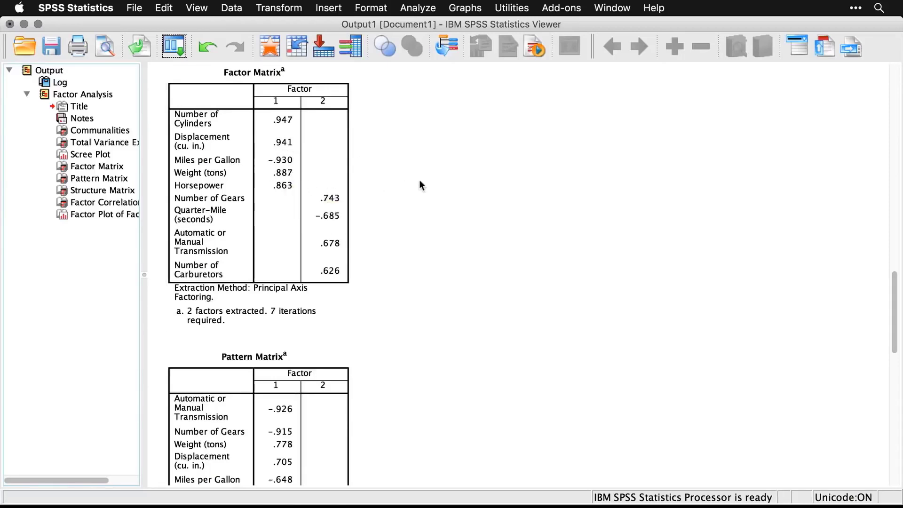
left_click(304, 177)
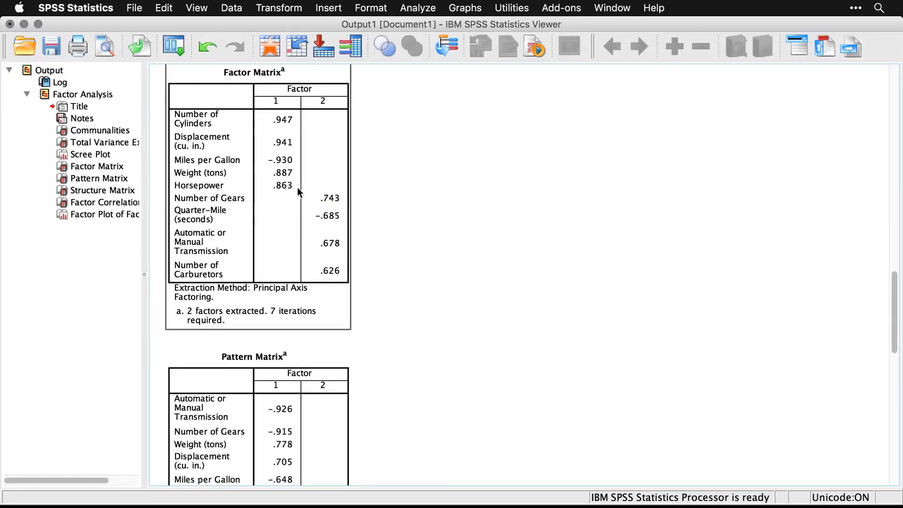
left_click(362, 194)
left_click(306, 183)
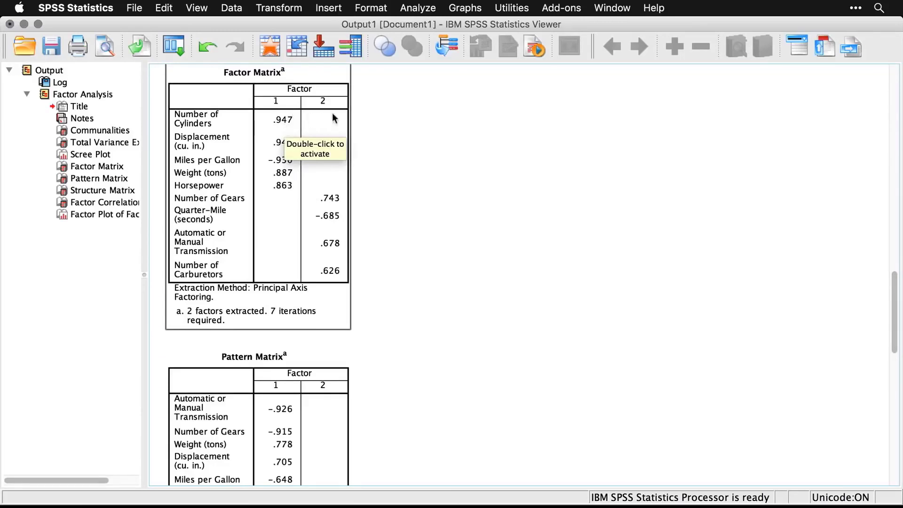
left_click(418, 133)
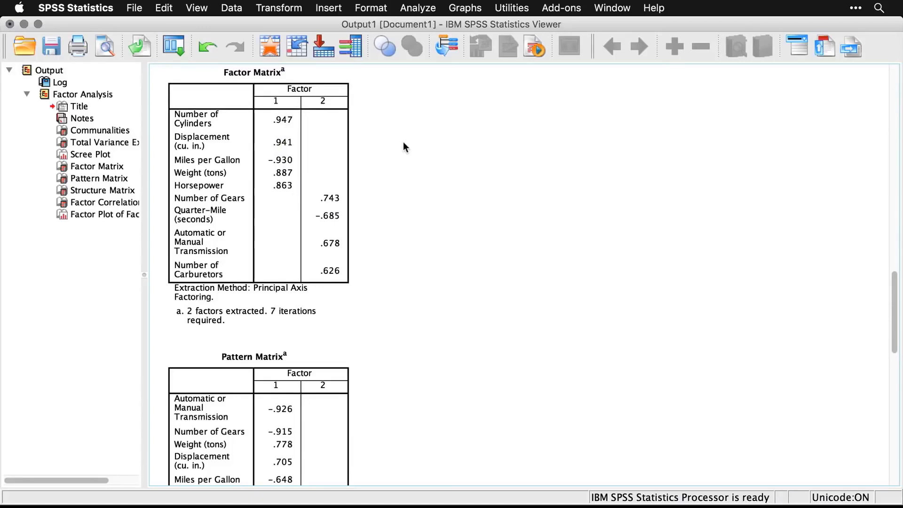
left_click(350, 199)
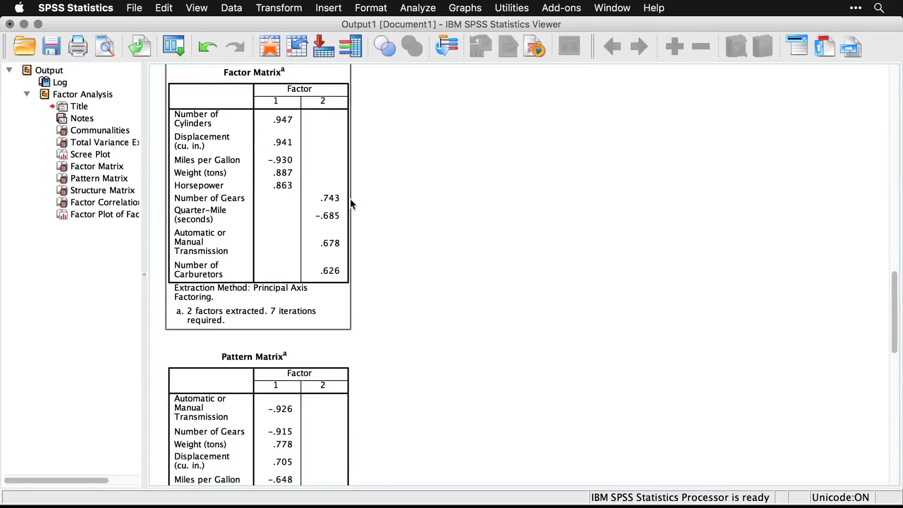
left_click(356, 211)
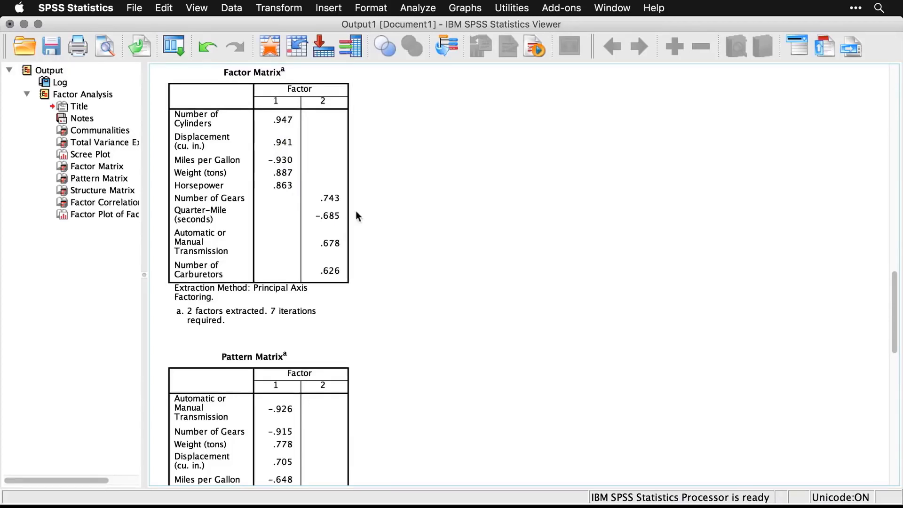
left_click(359, 278)
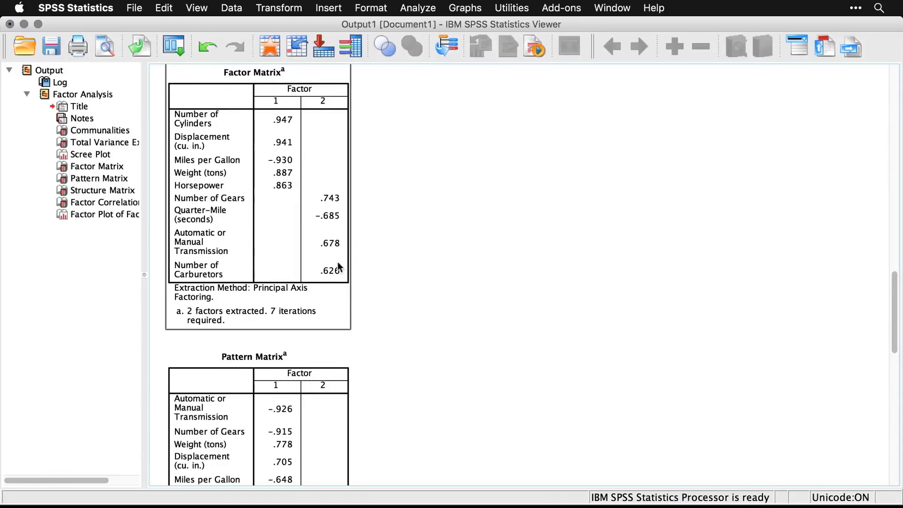
left_click(366, 270)
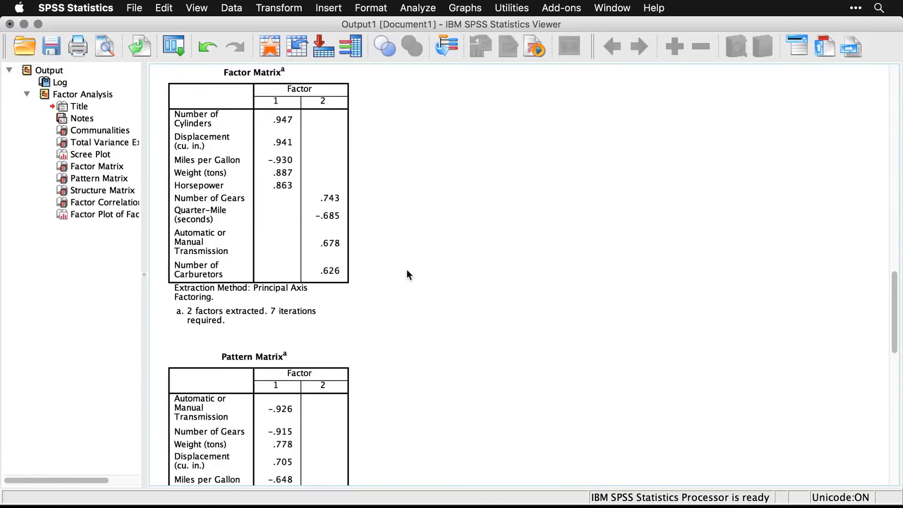
Examine the structure matrix, the factor correlation matrix and how the variables cluster in the rotated factor plot
scroll(407, 272, "down", 12)
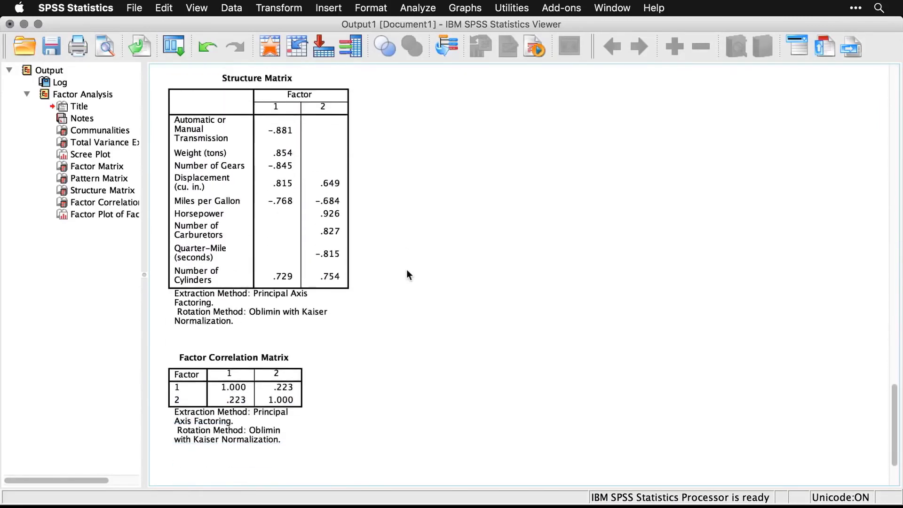
scroll(408, 273, "down", 10)
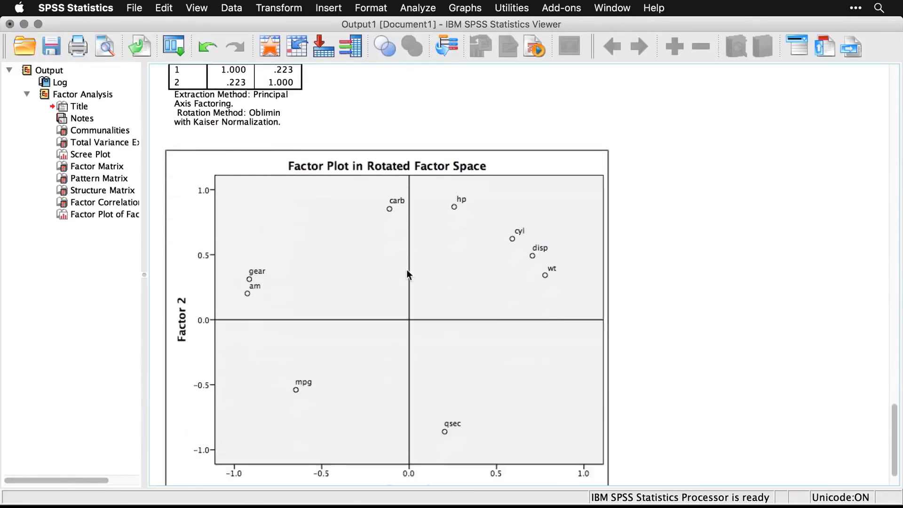
scroll(407, 275, "down", 3)
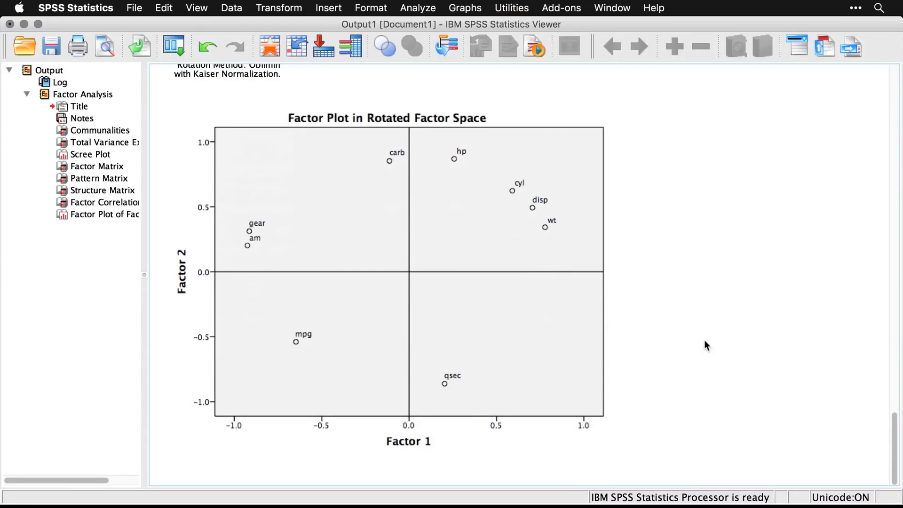
left_click(370, 457)
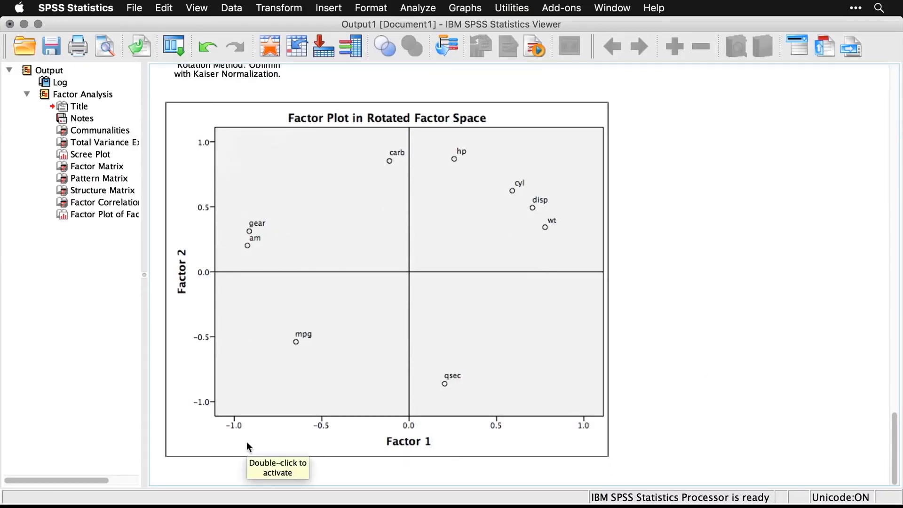
left_click(657, 334)
left_click(557, 232)
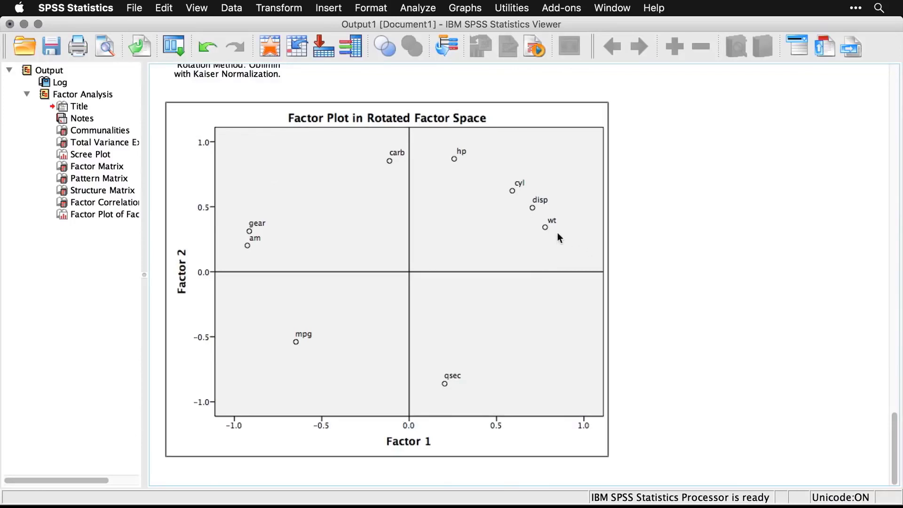
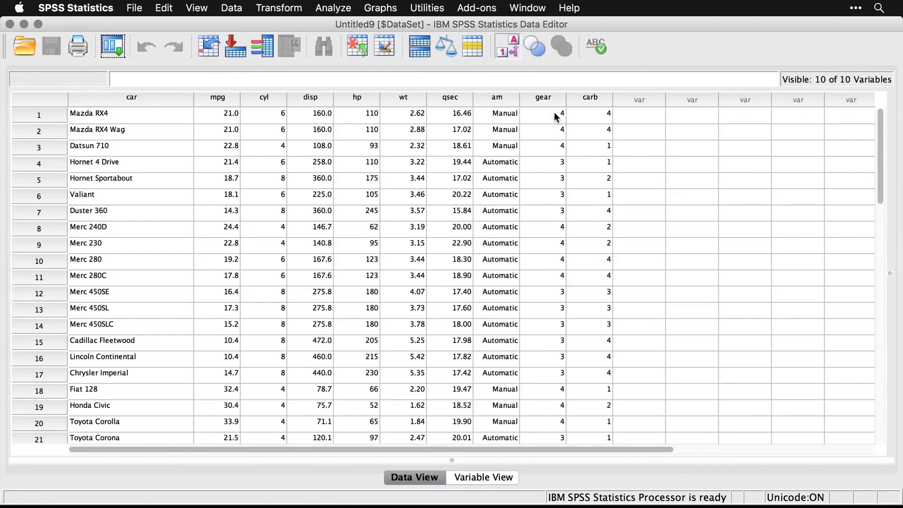
Look through the car rows in the data and check the variable labels from mpg across to gear
scroll(371, 228, "down", 4)
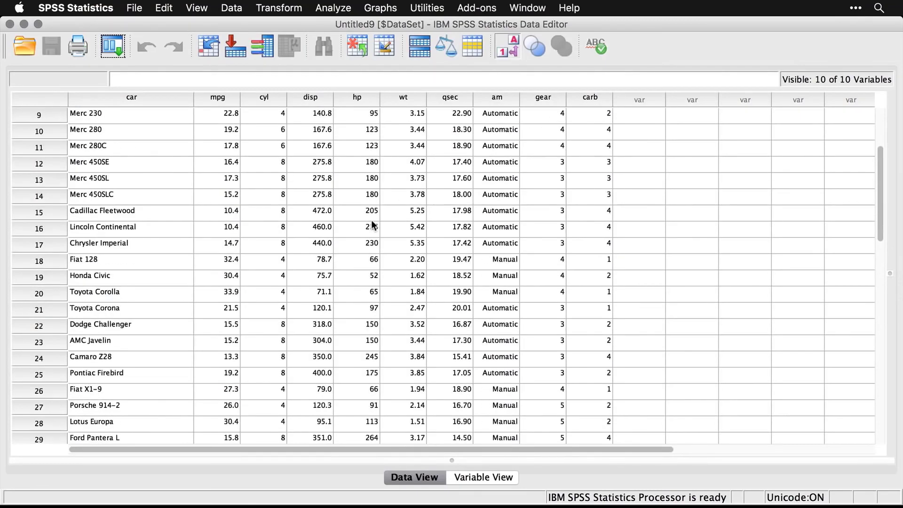
scroll(372, 225, "down", 3)
scroll(373, 225, "up", 6)
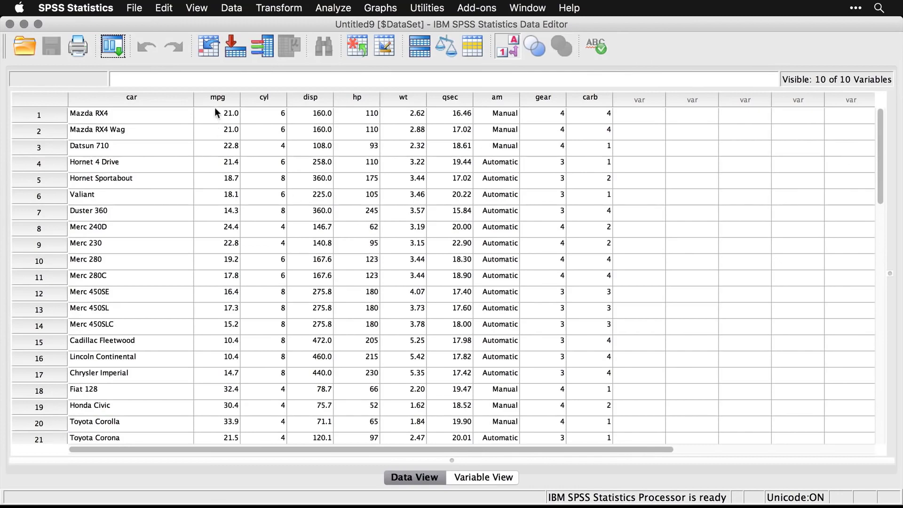
mouse_move(216, 102)
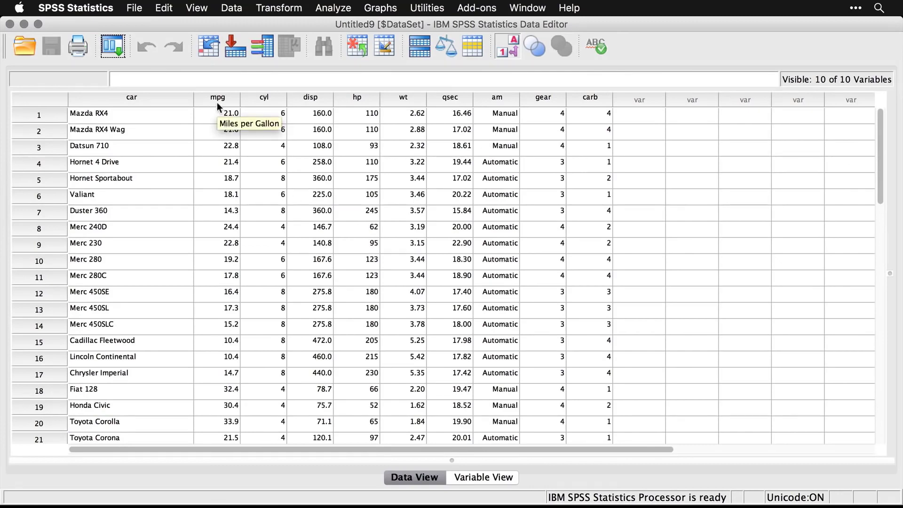
mouse_move(259, 103)
mouse_move(296, 100)
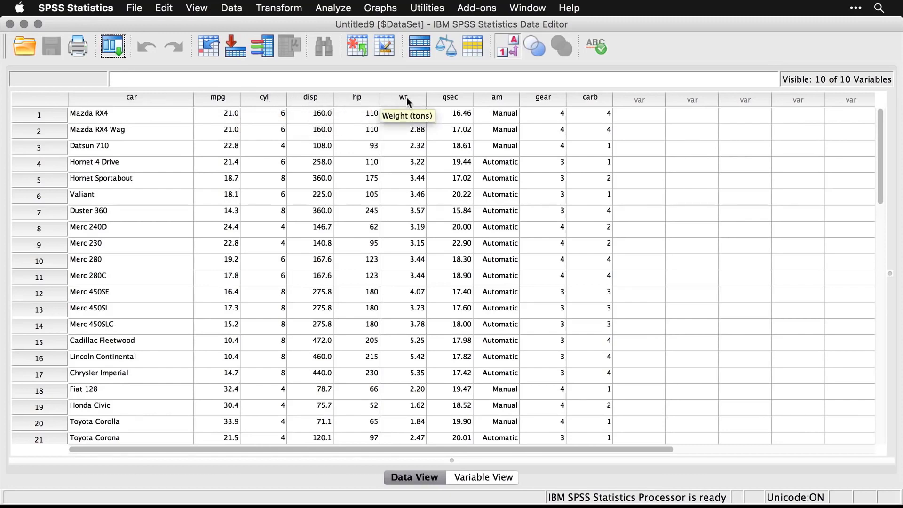
mouse_move(450, 101)
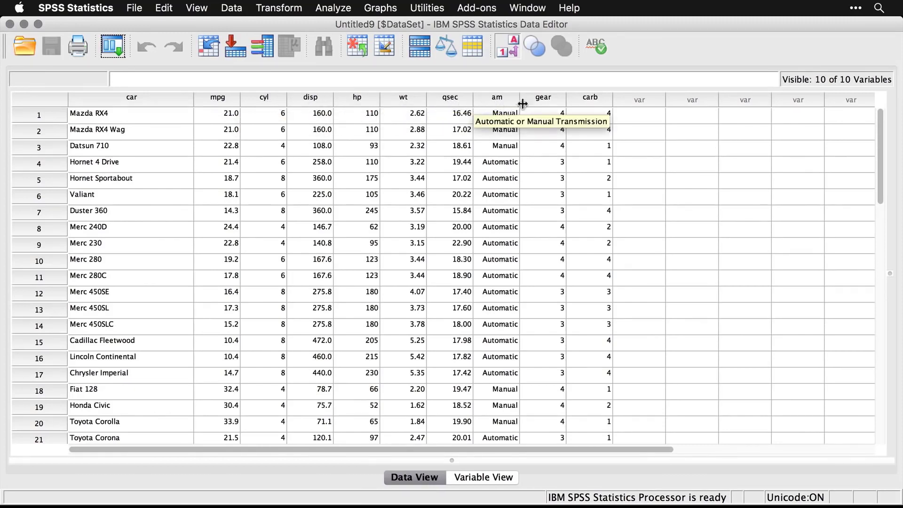
mouse_move(534, 103)
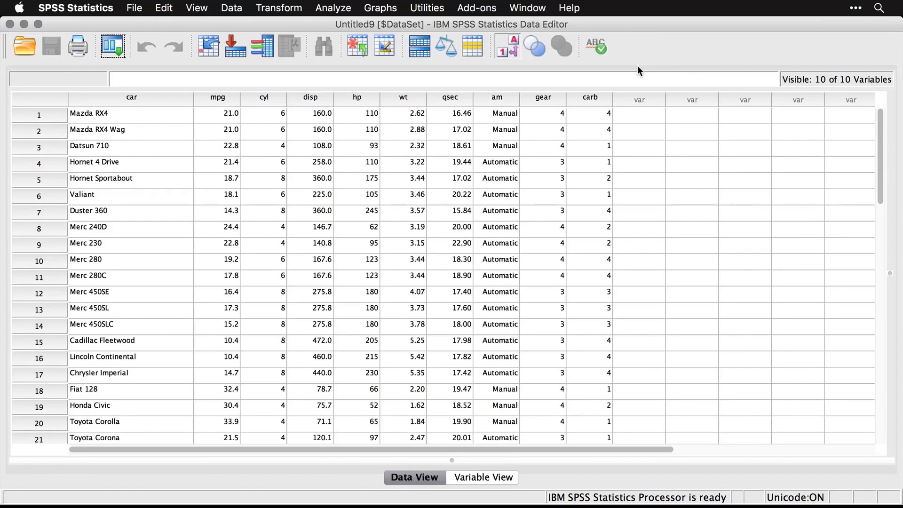
Start a Linear Regression with Miles per Gallon [mpg] as the dependent variable
left_click(334, 8)
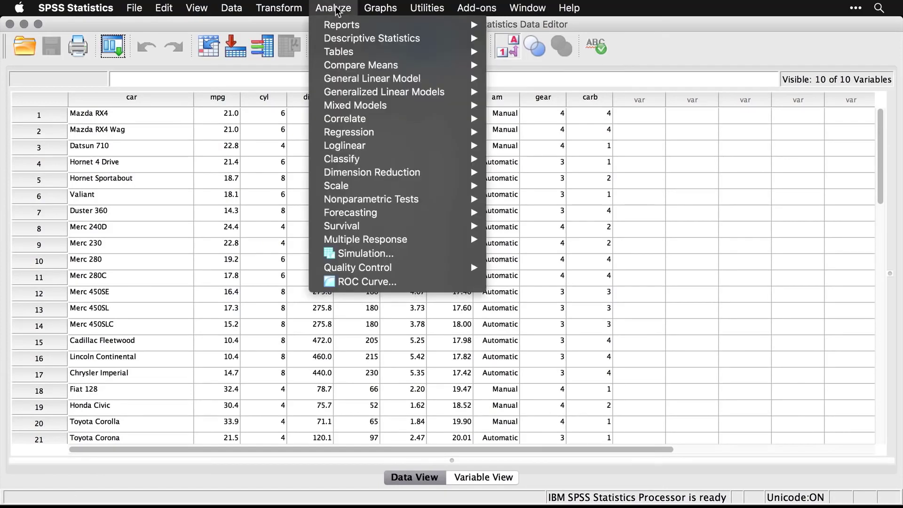
mouse_move(372, 130)
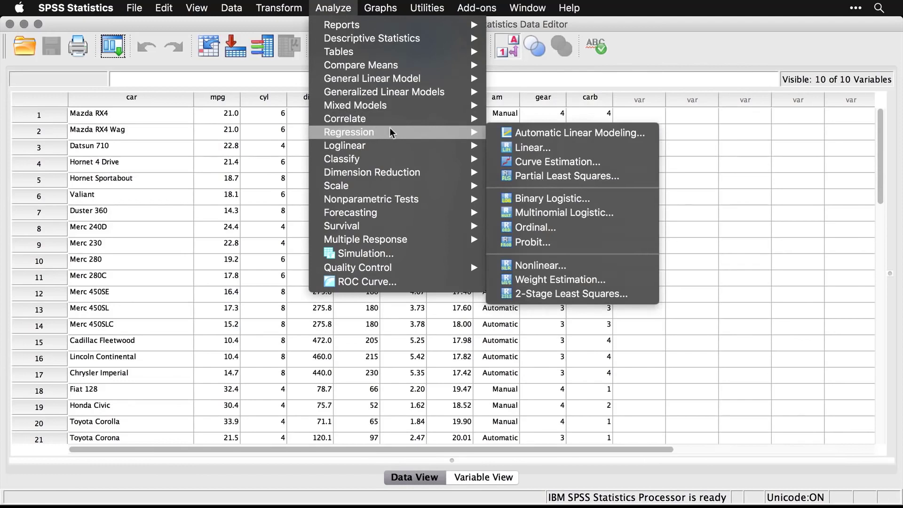
left_click(573, 151)
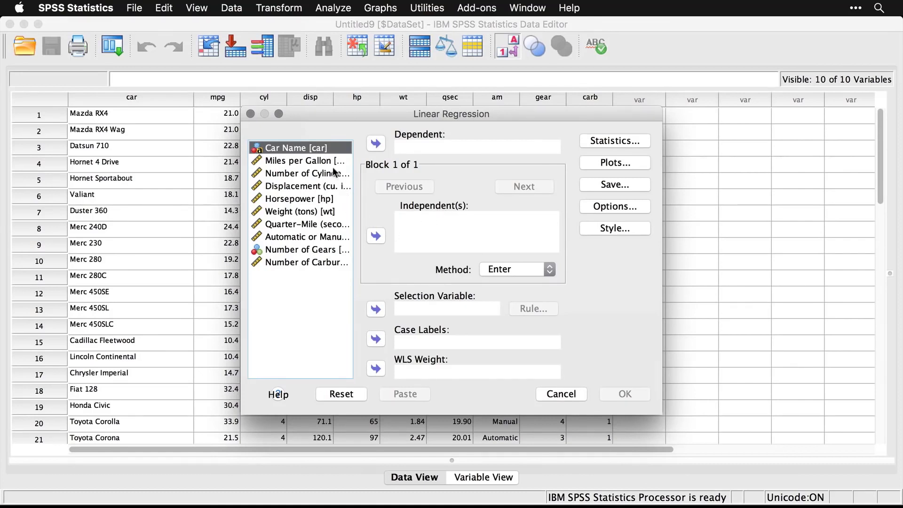
left_click(317, 162)
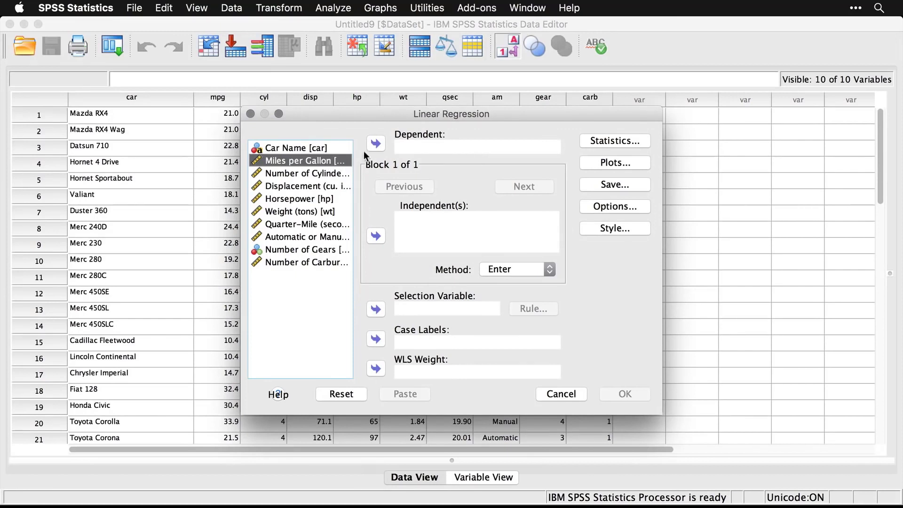
left_click(376, 144)
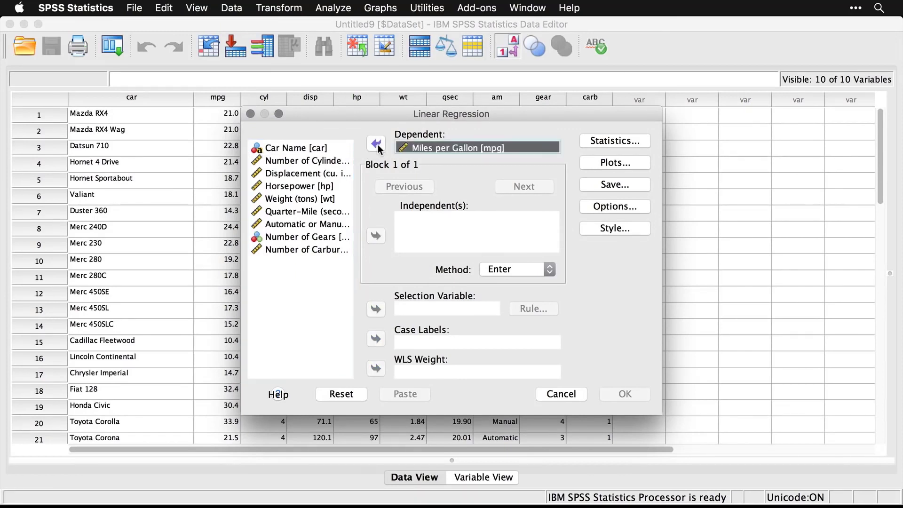
Add all variables from Number of Cylinders through Number of Carburetors as independents and run the regression with the Enter method
left_click(290, 161)
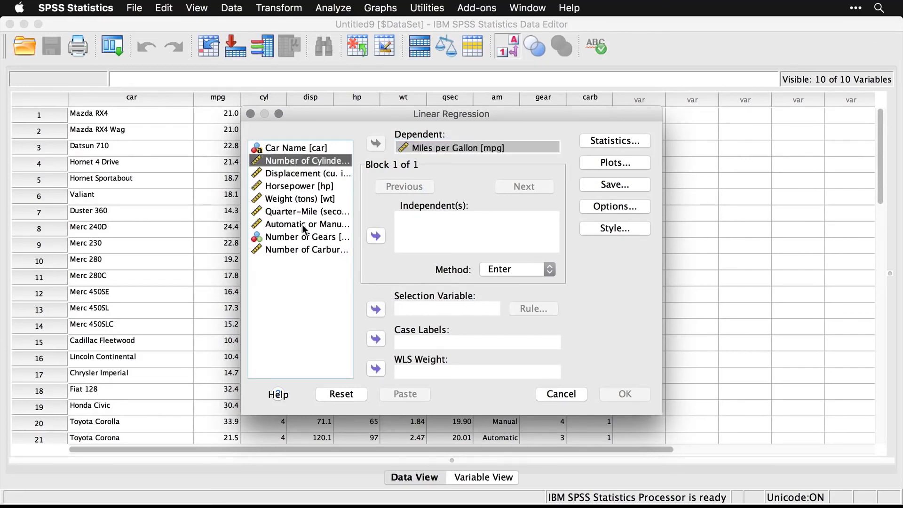
left_click(288, 250, "shift")
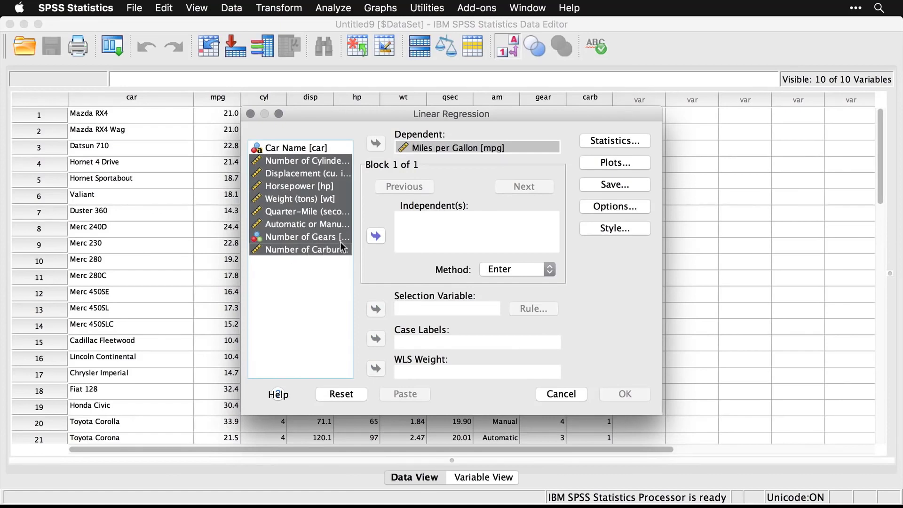
left_click(376, 236)
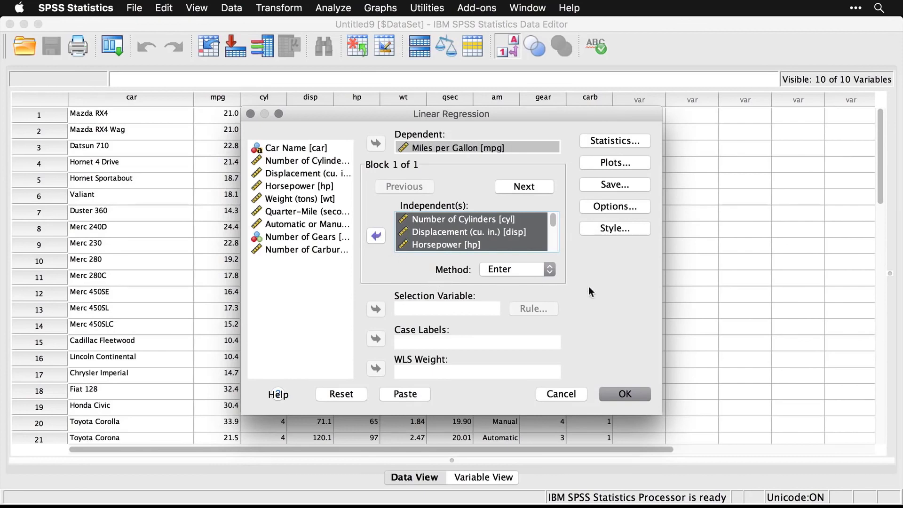
left_click(628, 396)
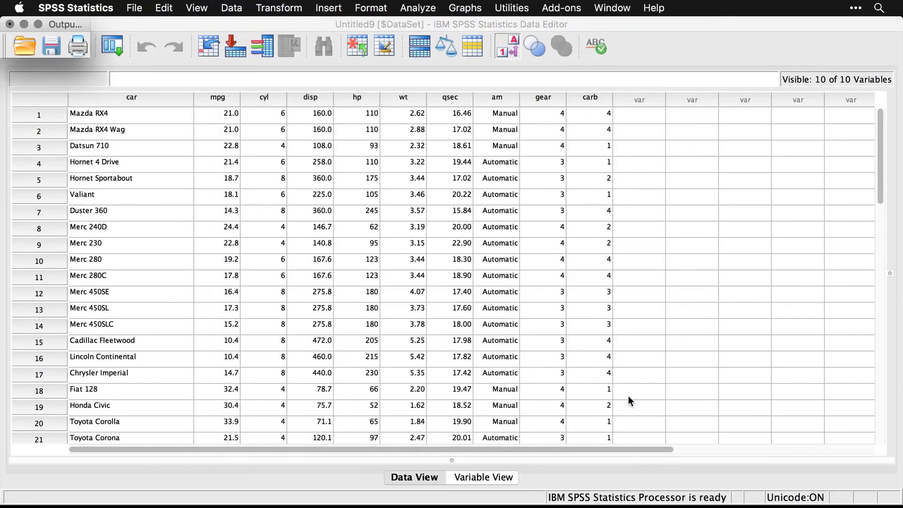
Review the regression output: command log, variables entered, Model Summary, ANOVA and Coefficients tables
scroll(595, 299, "up", 4)
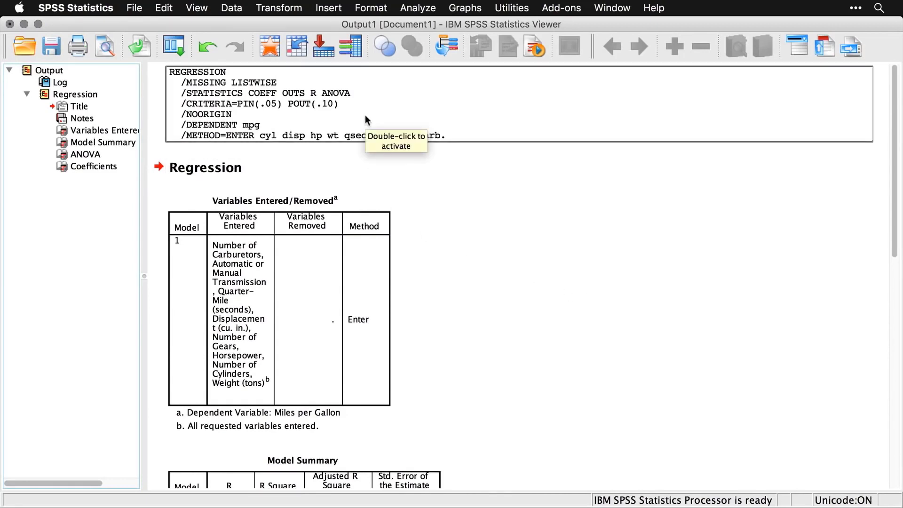
scroll(482, 251, "down", 4)
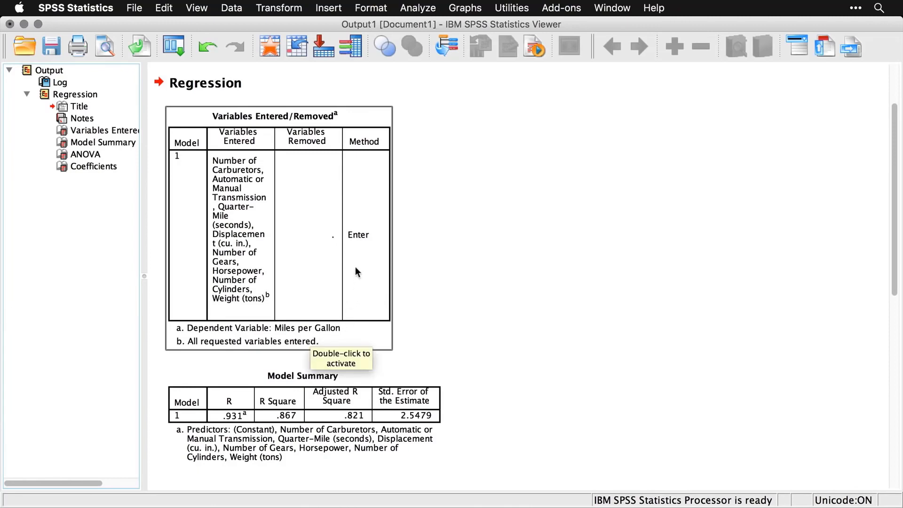
scroll(445, 271, "down", 5)
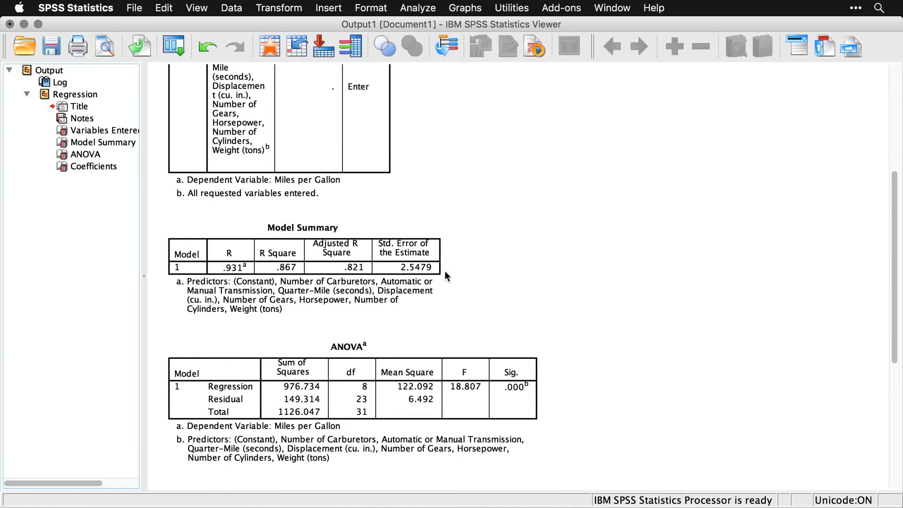
left_click(309, 303)
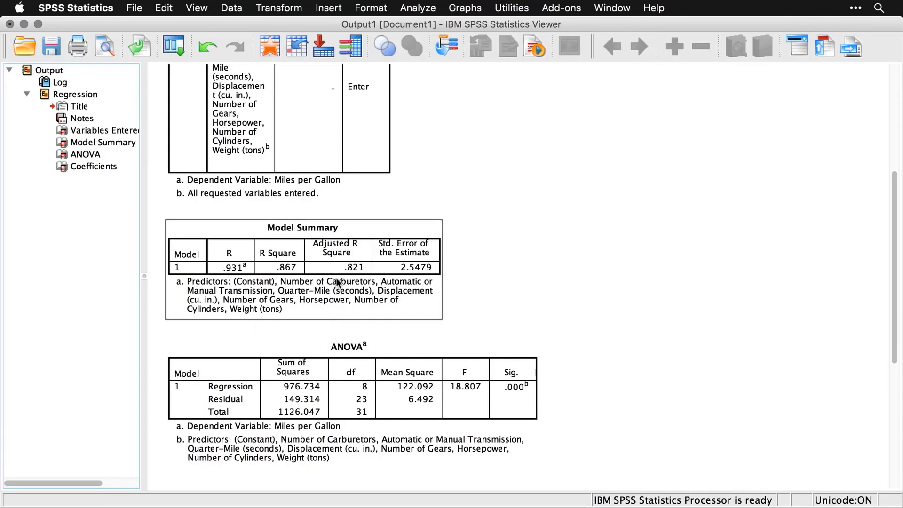
scroll(337, 280, "down", 2)
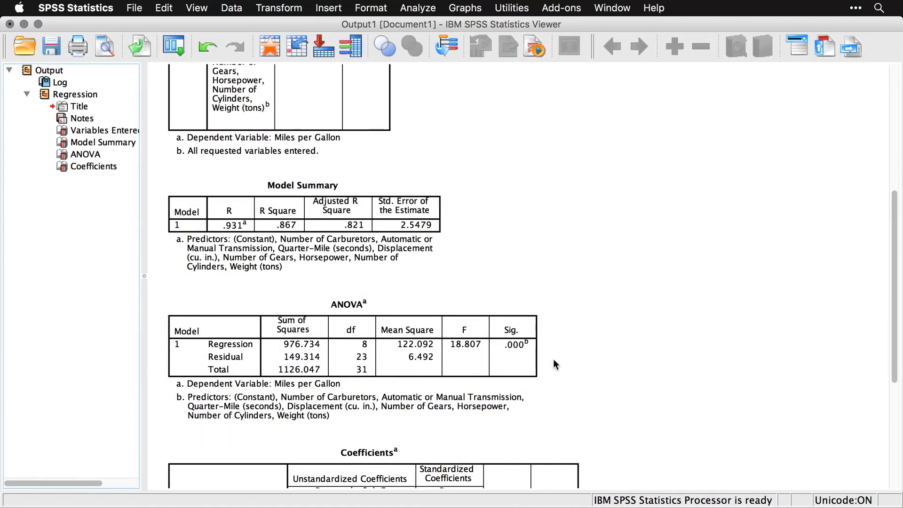
scroll(554, 359, "down", 10)
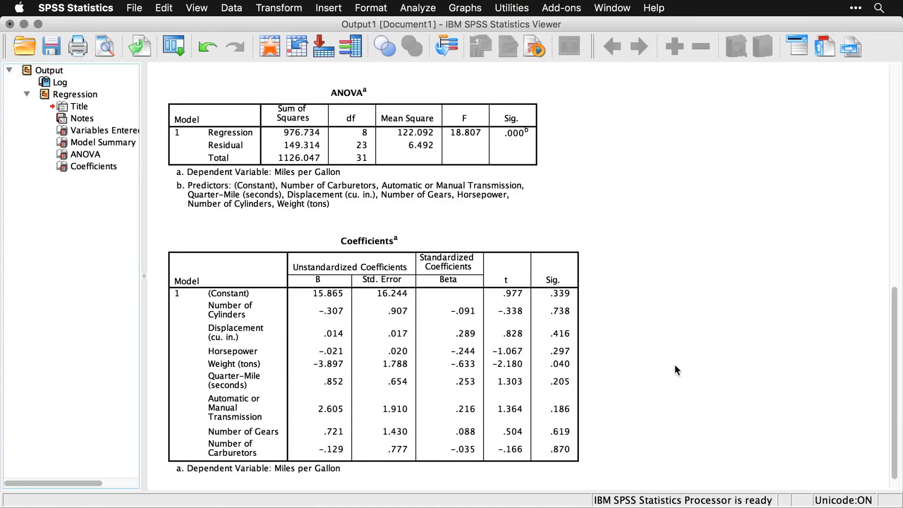
scroll(674, 370, "down", 1)
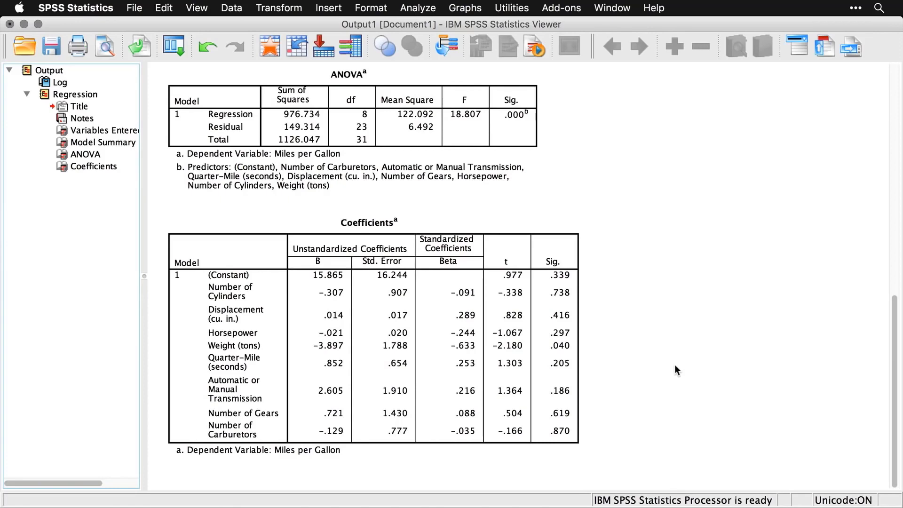
Reopen the Linear Regression setup for Miles per Gallon and set the entry method to Stepwise
left_click(417, 8)
mouse_move(437, 132)
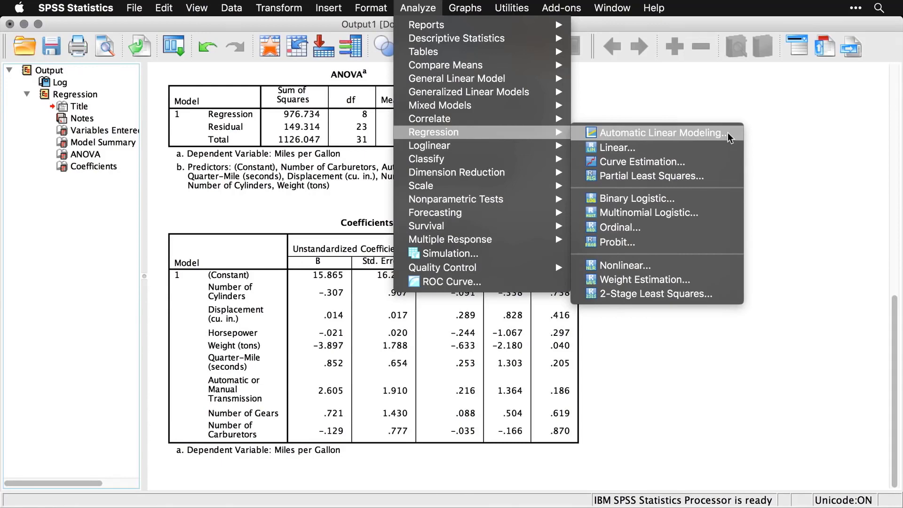
left_click(723, 149)
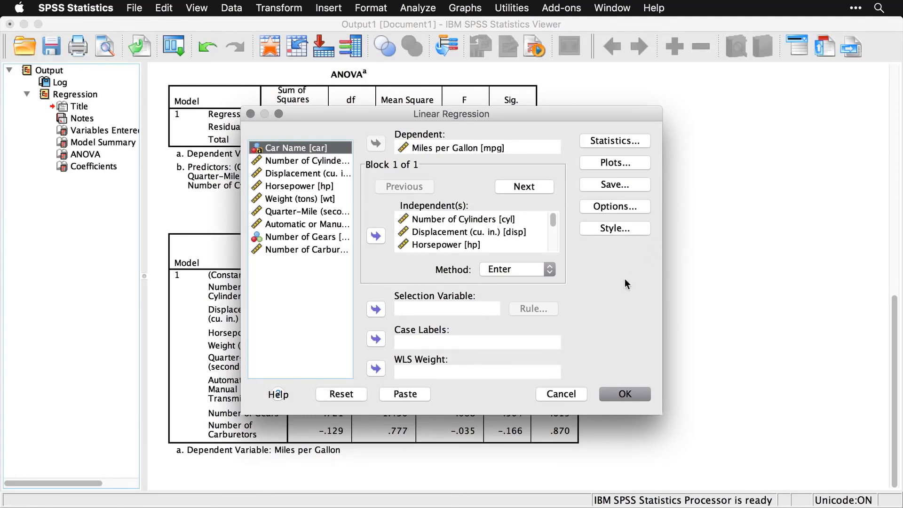
left_click(534, 274)
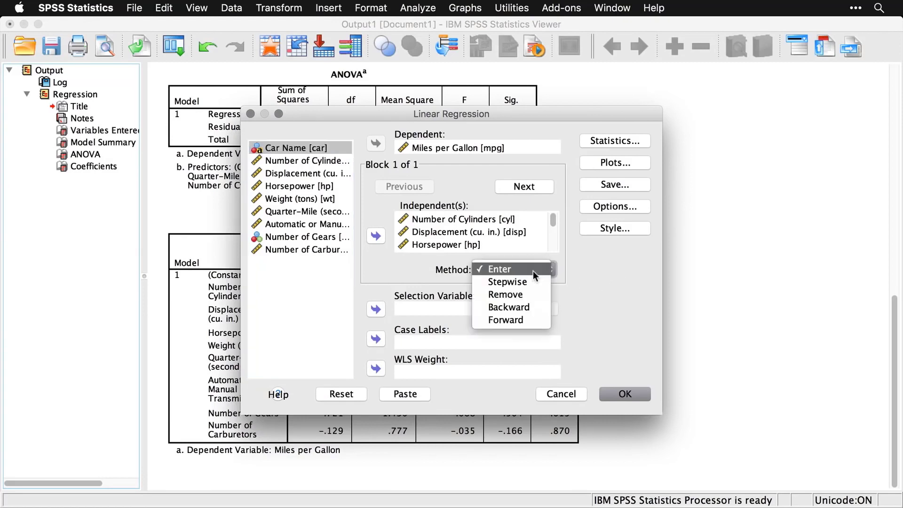
left_click(533, 281)
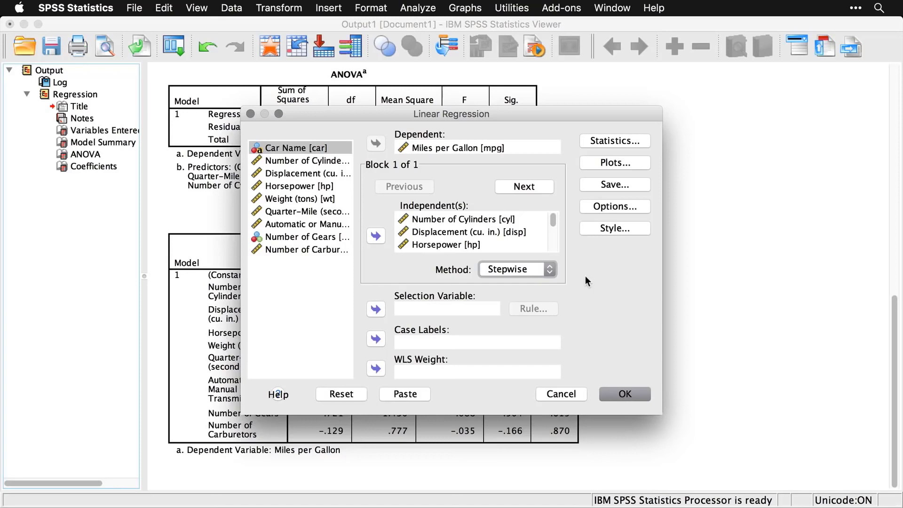
Add 95% confidence intervals for the coefficients and R squared change to the regression statistics
left_click(624, 140)
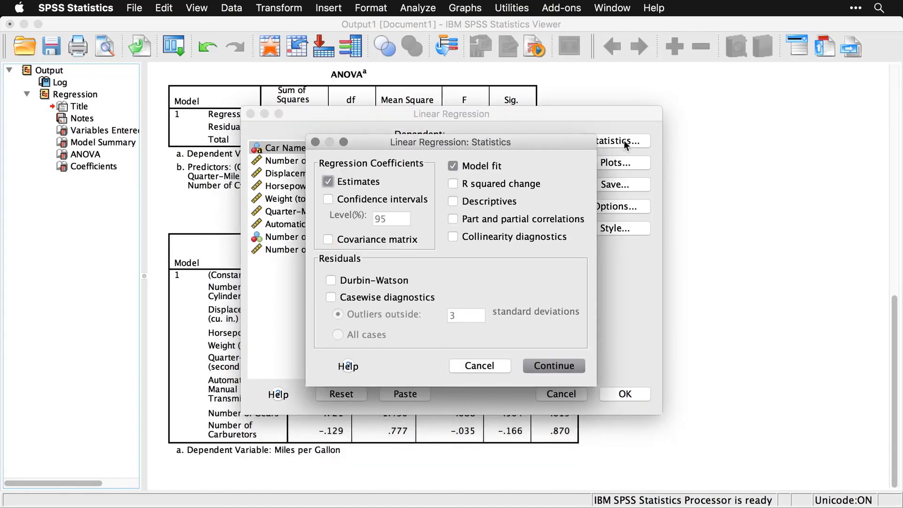
left_click(328, 200)
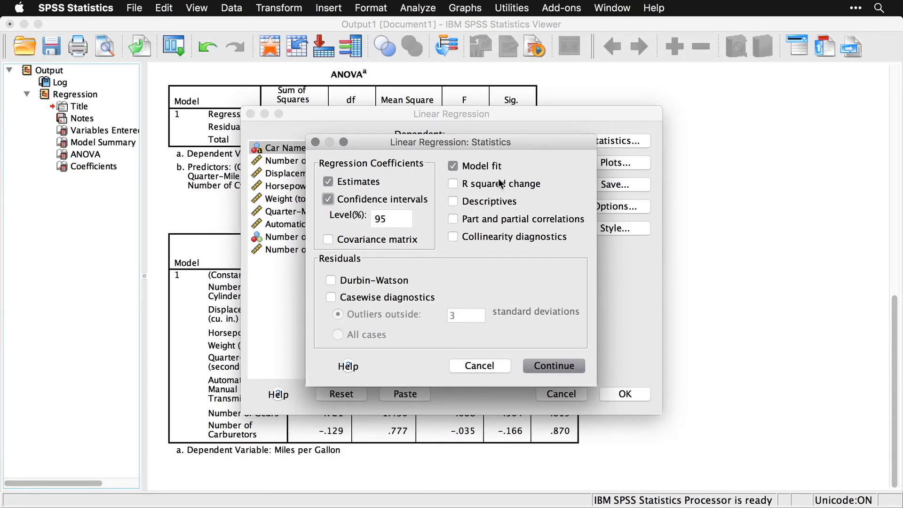
left_click(451, 184)
left_click(557, 366)
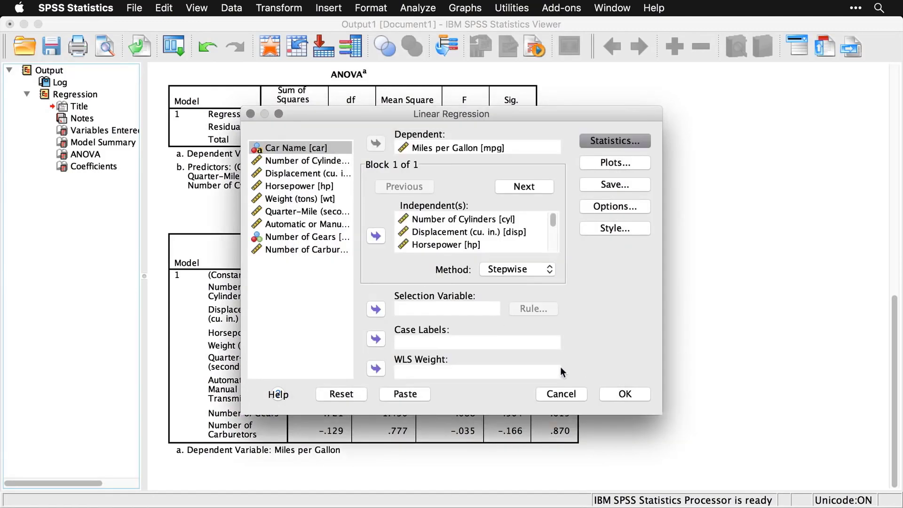
Request a histogram and a normal probability plot of the standardized residuals
left_click(615, 162)
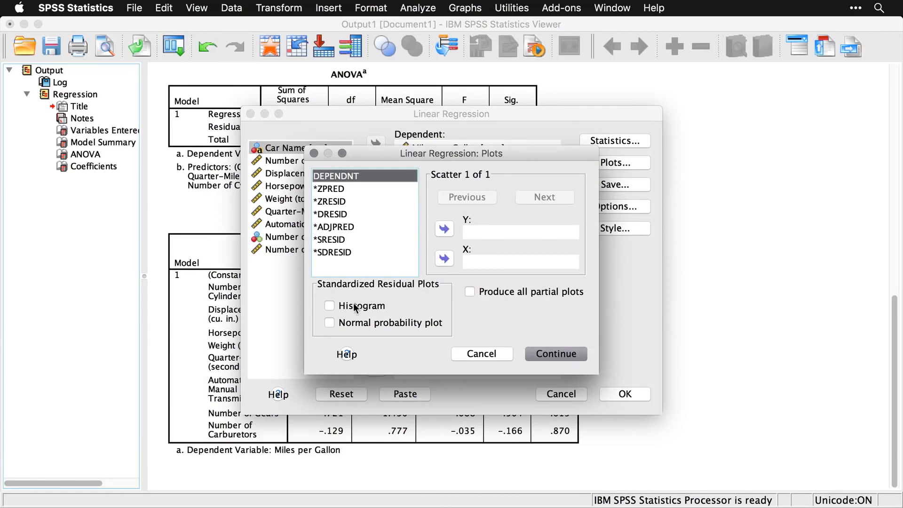
left_click(330, 306)
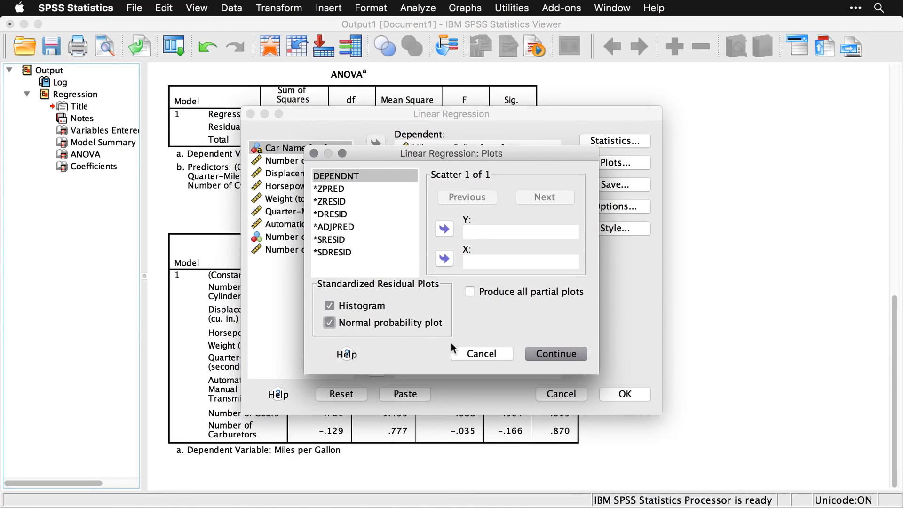
left_click(561, 355)
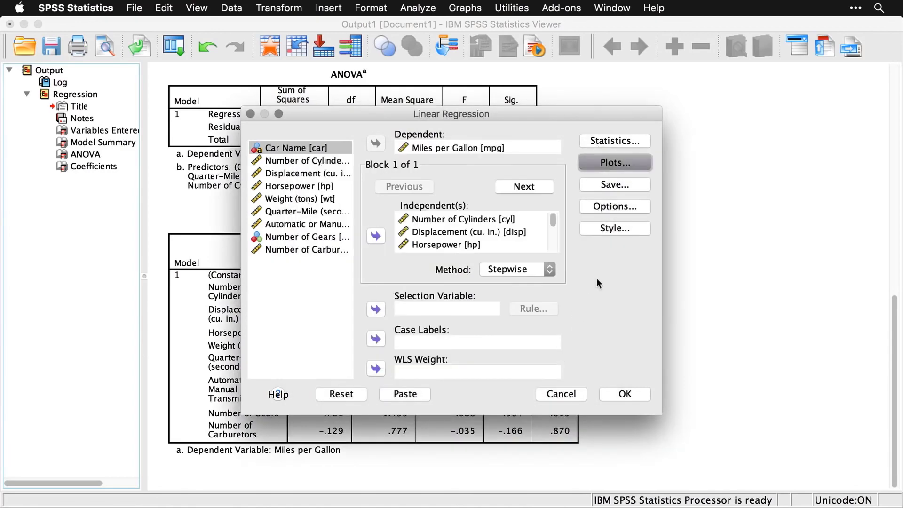
Check the regression's Save, Options and Table Style settings, leaving each without making changes
left_click(639, 185)
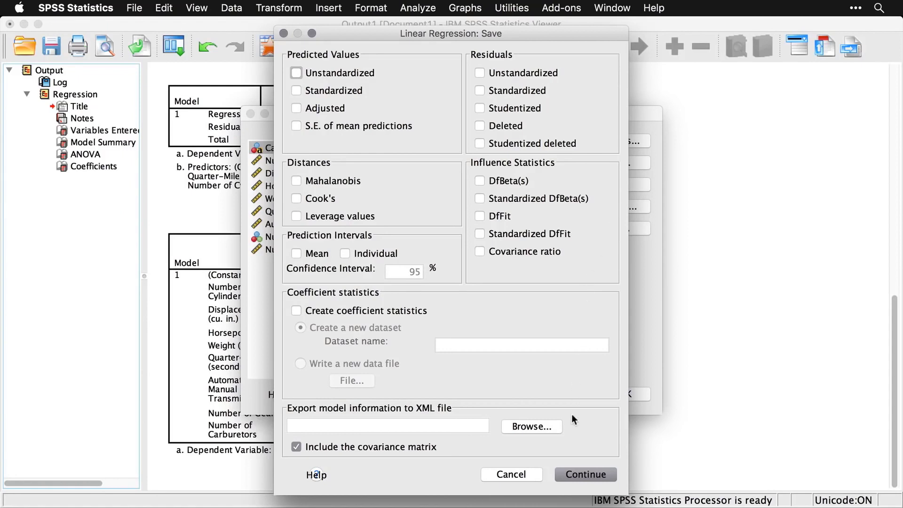
left_click(523, 473)
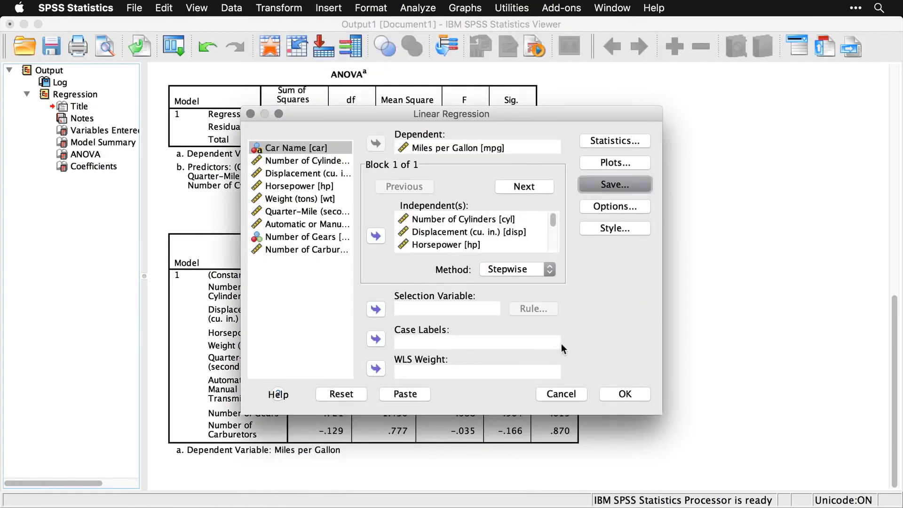
left_click(625, 210)
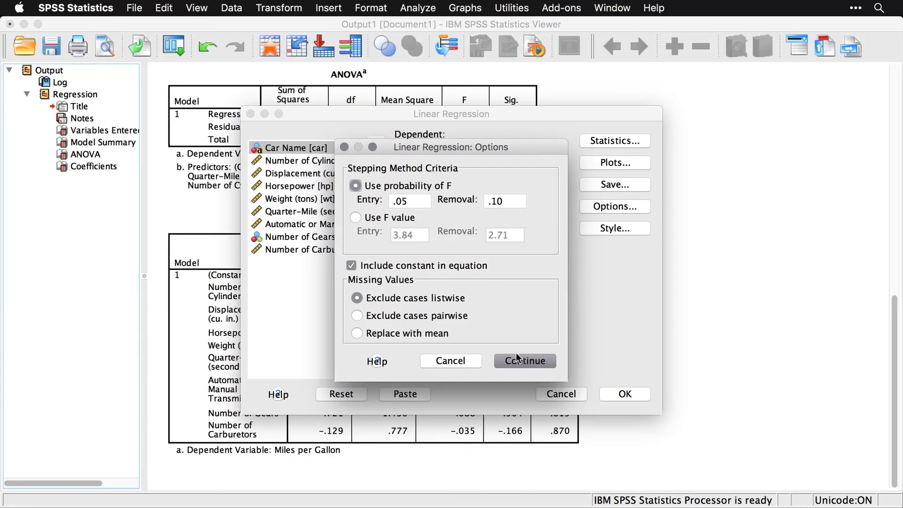
left_click(464, 363)
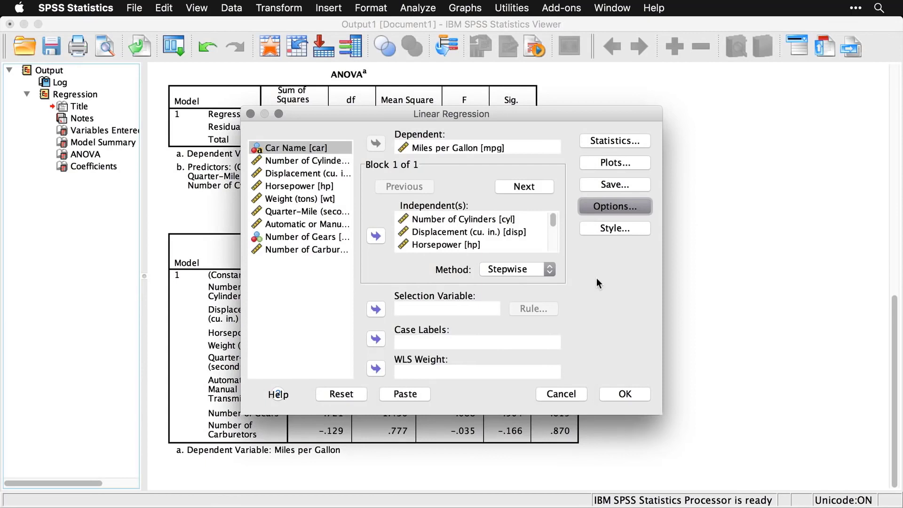
left_click(616, 229)
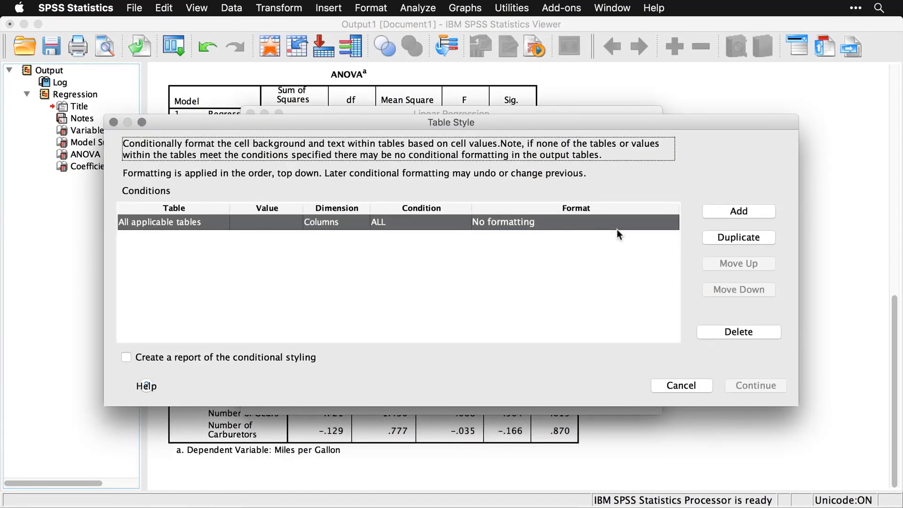
left_click(693, 386)
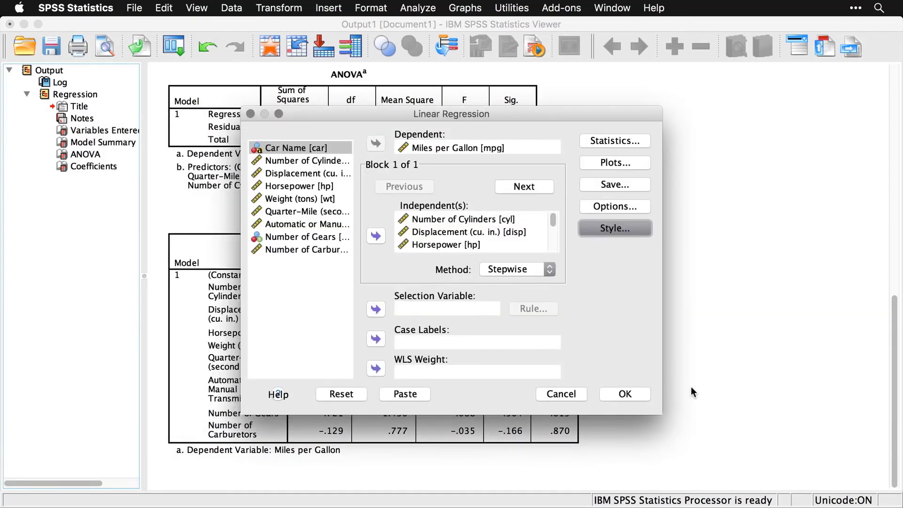
Run the stepwise regression for Miles per Gallon and inspect the command syntax logged above its results
left_click(630, 397)
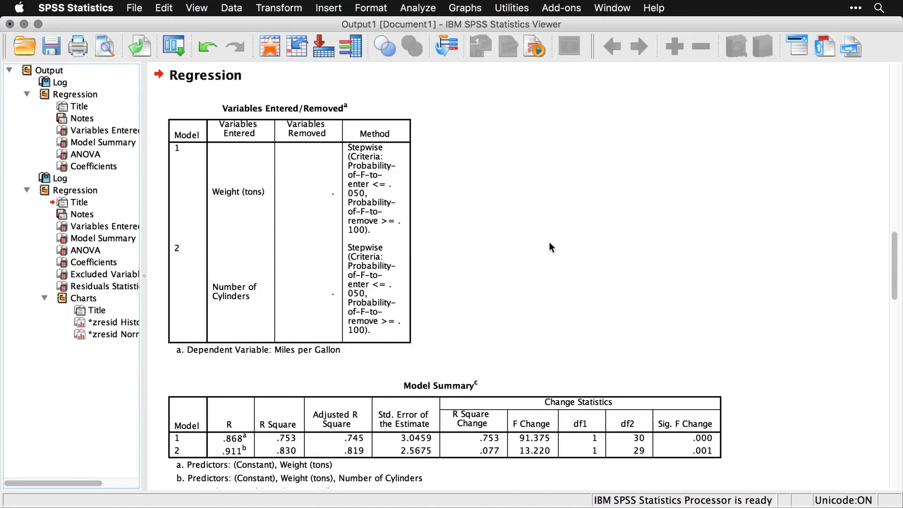
scroll(549, 243, "down", 5)
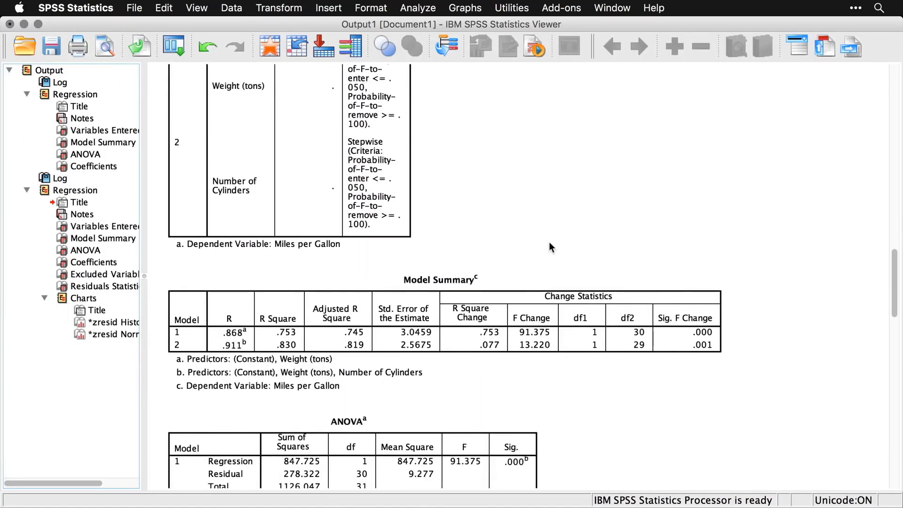
scroll(549, 241, "up", 10)
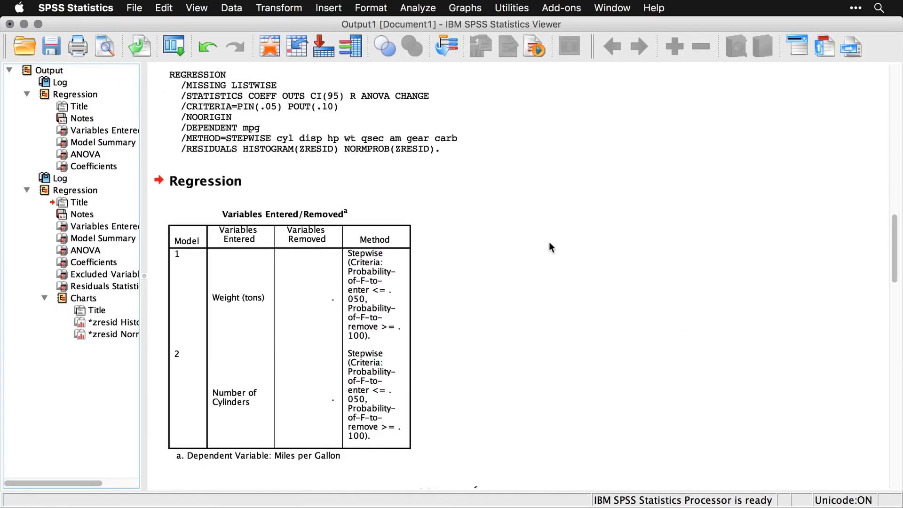
scroll(549, 241, "up", 2)
left_click(347, 192)
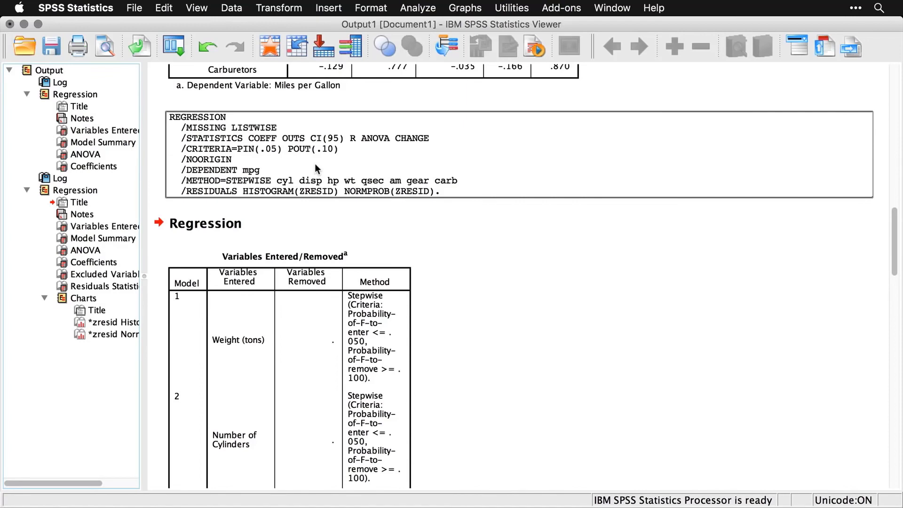
Examine the stepwise regression's Variables Entered/Removed, Model Summary and ANOVA tables
scroll(315, 164, "down", 4)
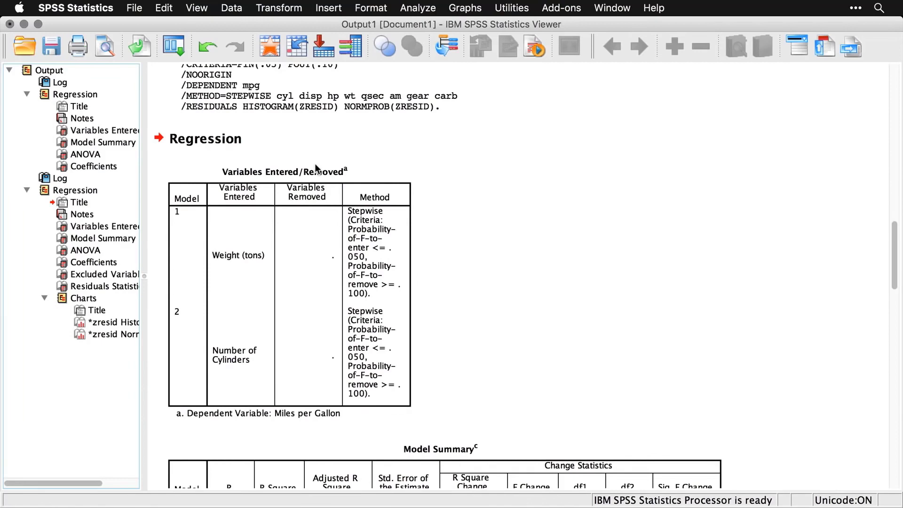
left_click(316, 168)
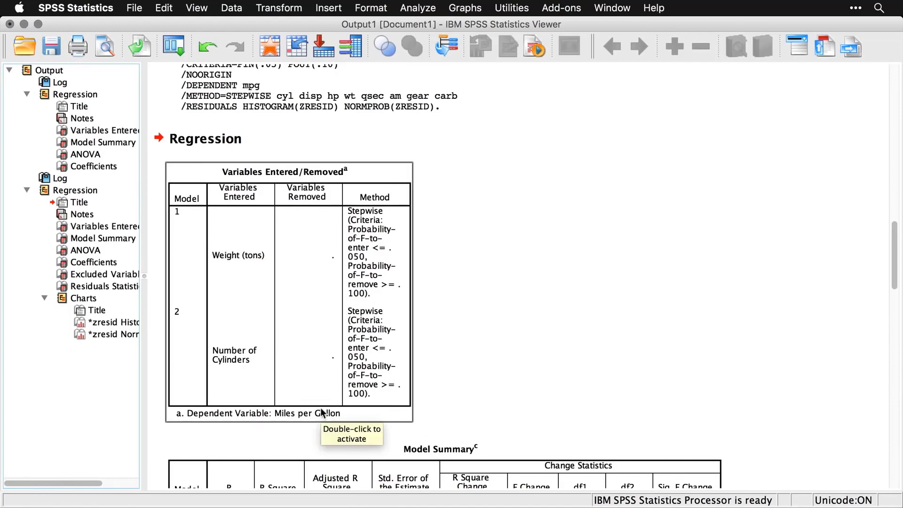
left_click(516, 389)
scroll(714, 360, "down", 5)
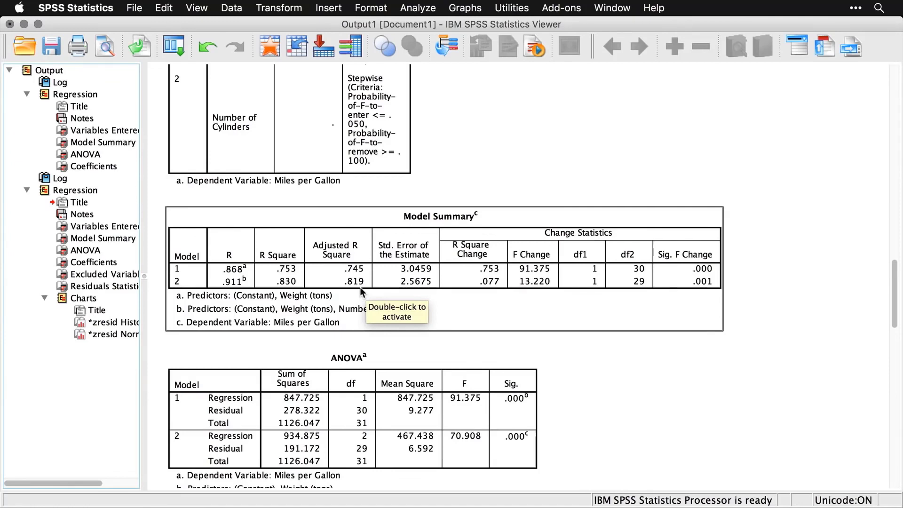
scroll(428, 304, "down", 3)
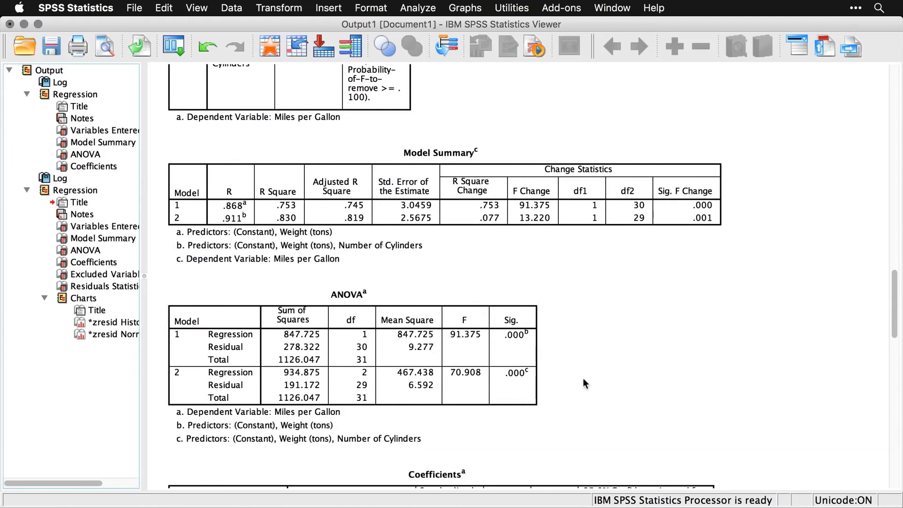
left_click(529, 335)
Examine the Coefficients table for both stepwise models, including the 95% confidence intervals for B
key("Down")
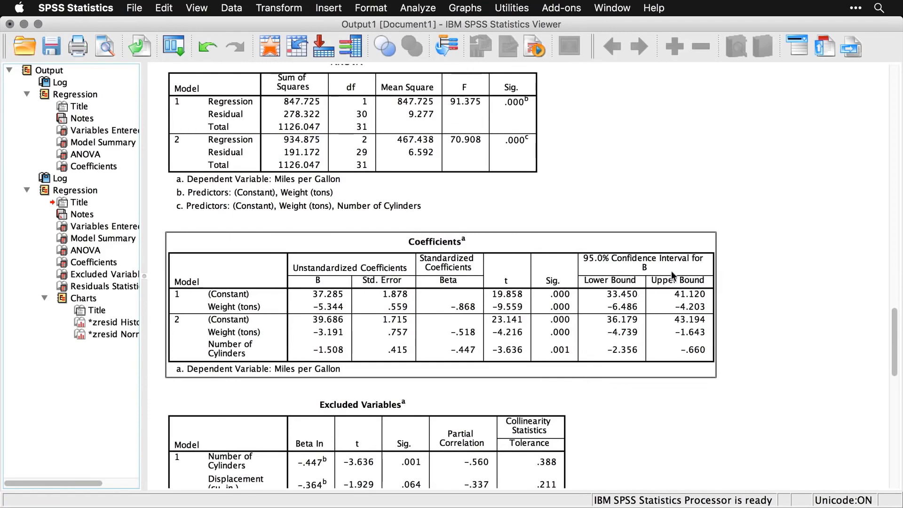
left_click(624, 393)
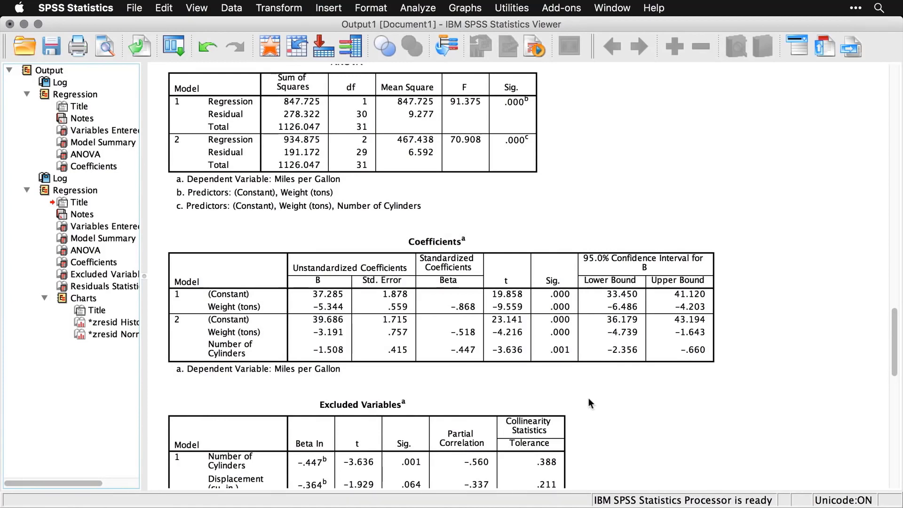
left_click(560, 340)
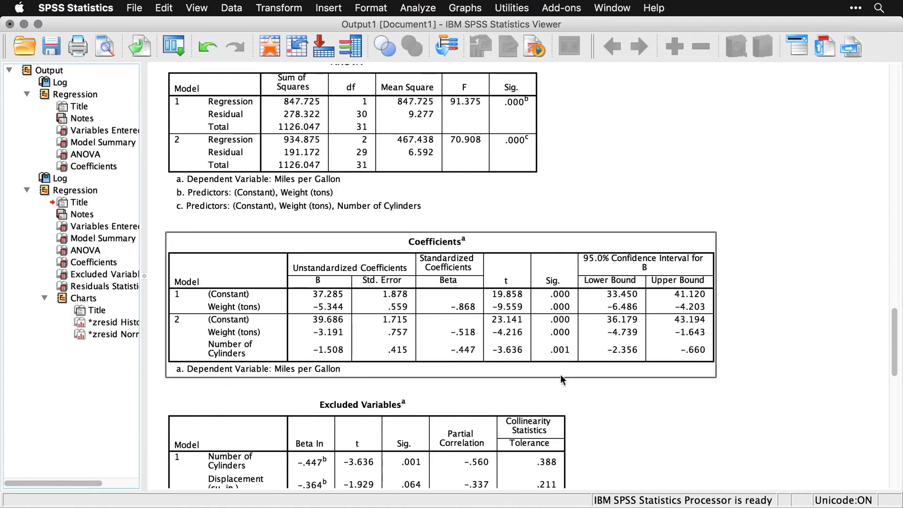
left_click(634, 432)
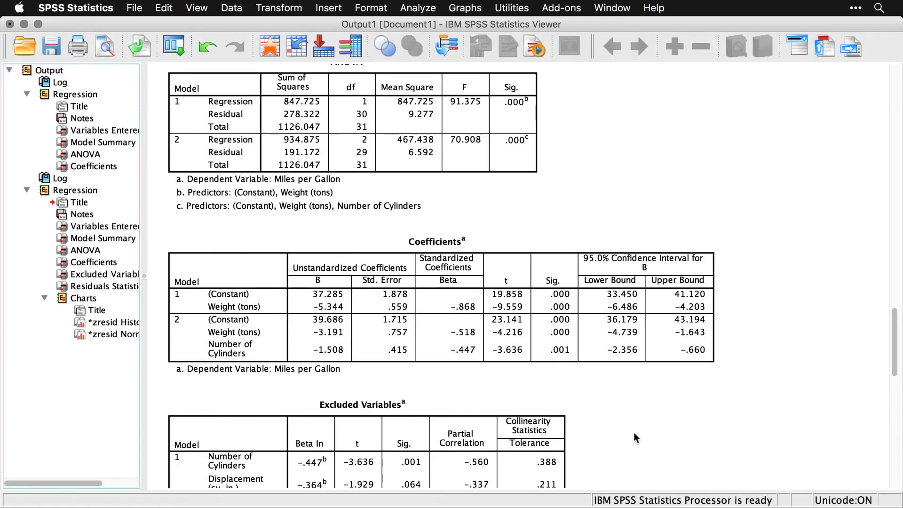
Examine the Excluded Variables table, including partial correlations and collinearity tolerance
scroll(634, 432, "down", 5)
scroll(634, 433, "down", 4)
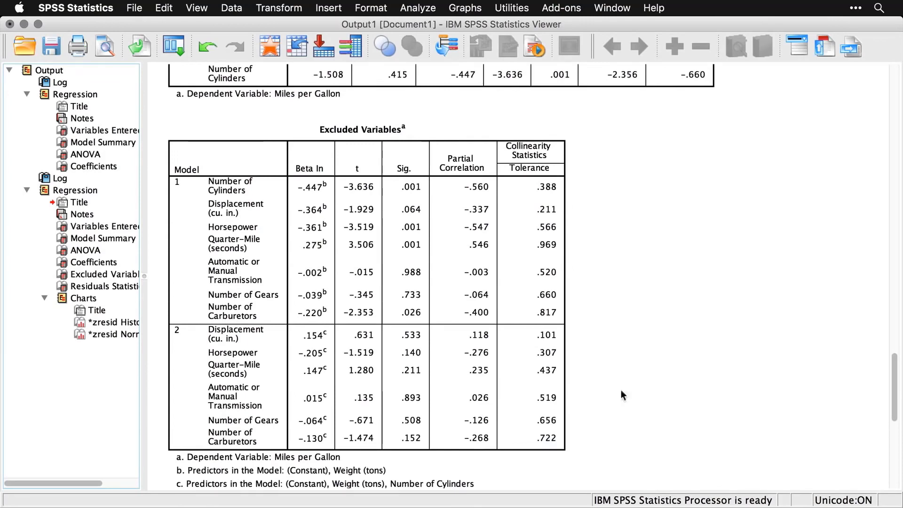
left_click(559, 168)
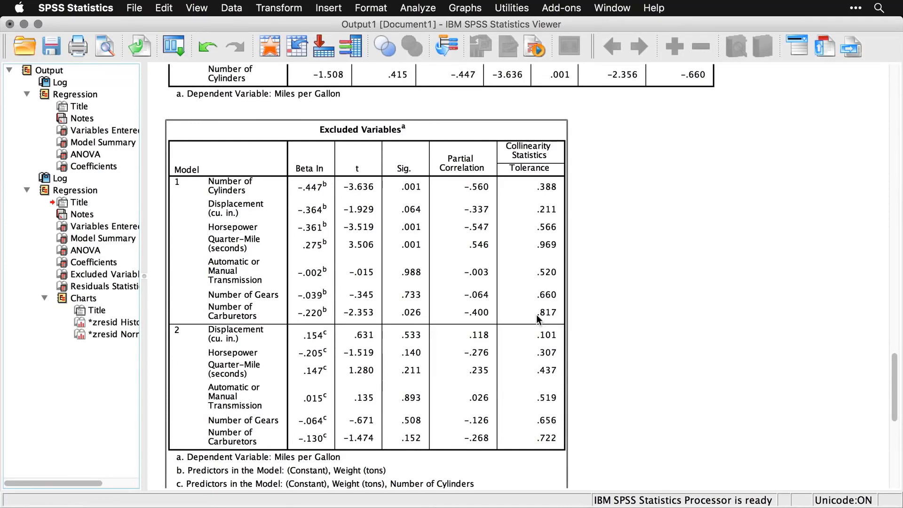
scroll(658, 337, "down", 5)
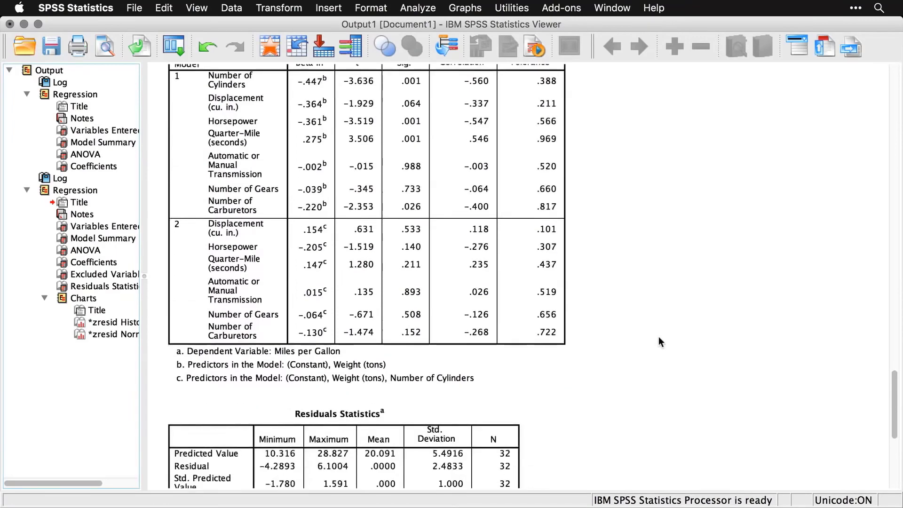
Examine the Residuals Statistics table, the standardized residual histogram and the normal P-P plot
scroll(658, 337, "down", 5)
scroll(658, 337, "down", 8)
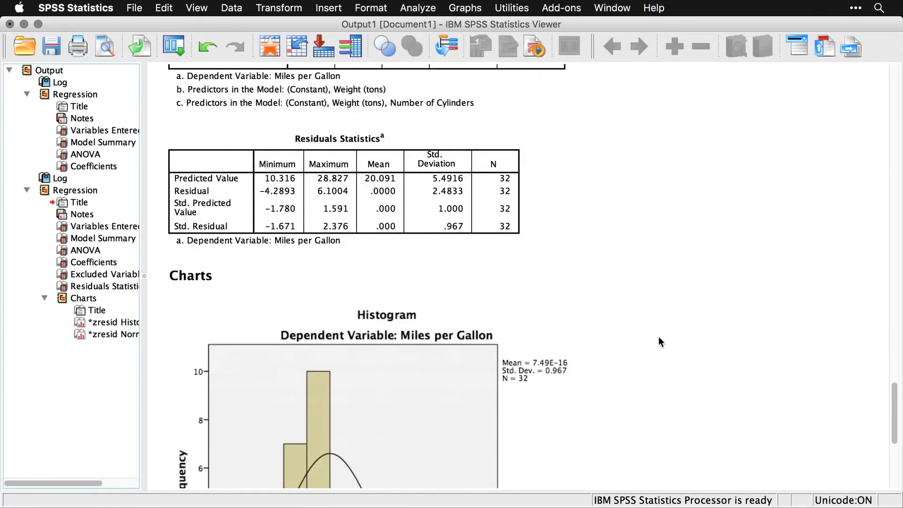
scroll(658, 337, "down", 8)
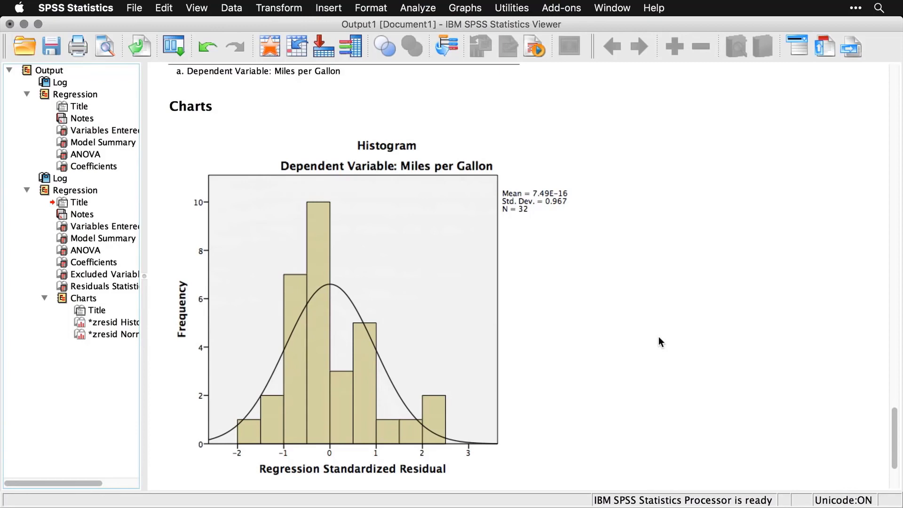
scroll(659, 337, "down", 10)
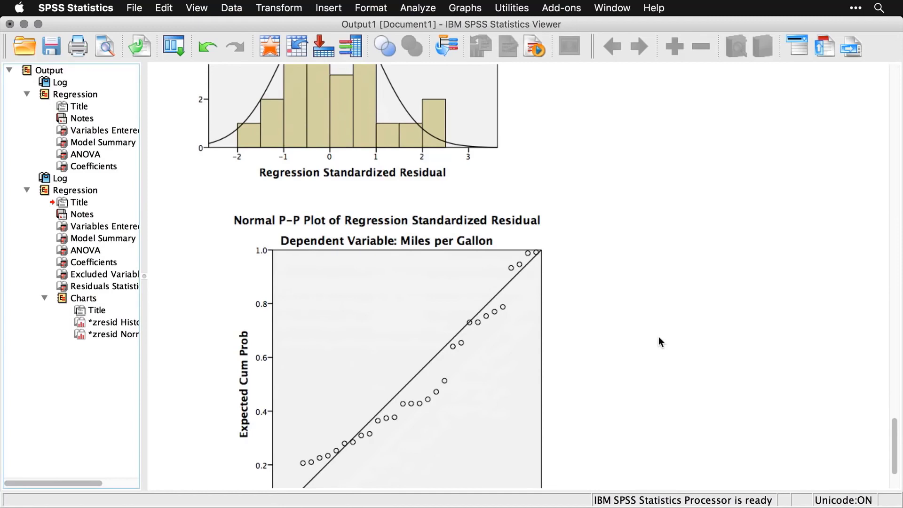
scroll(659, 337, "down", 3)
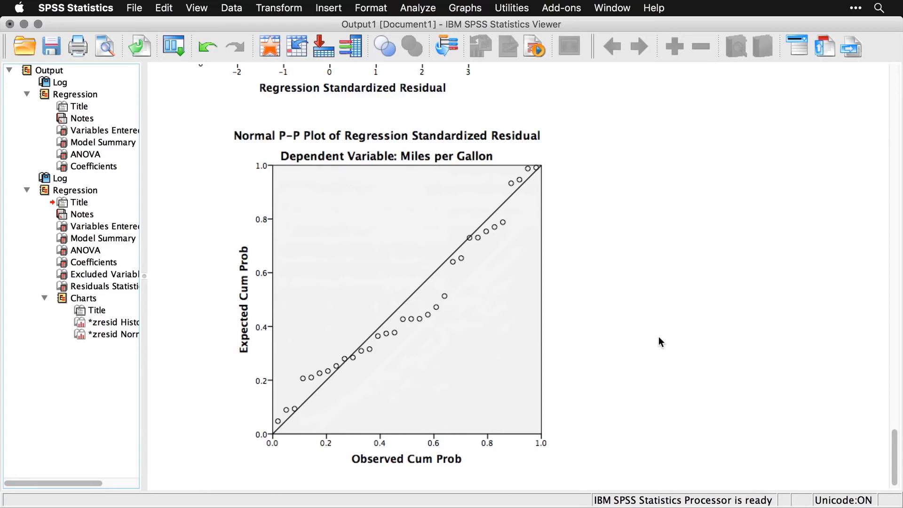
Review the stepwise regression output again from the residual charts back to the Model Summary and Variables Entered/Removed tables
scroll(659, 339, "up", 10)
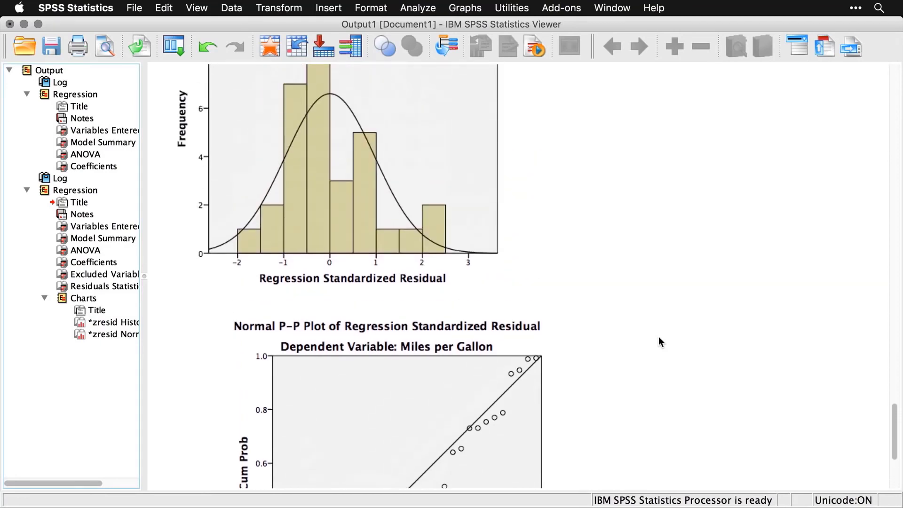
scroll(659, 336, "up", 7)
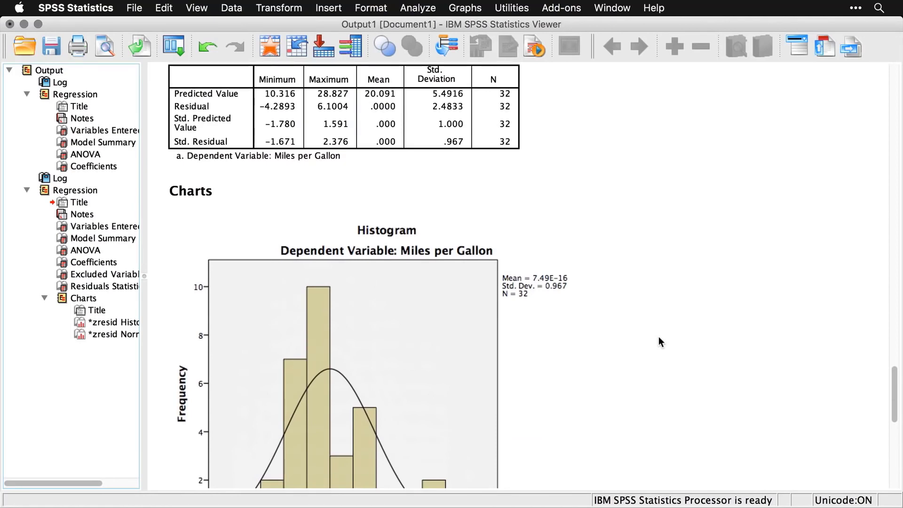
scroll(659, 339, "up", 10)
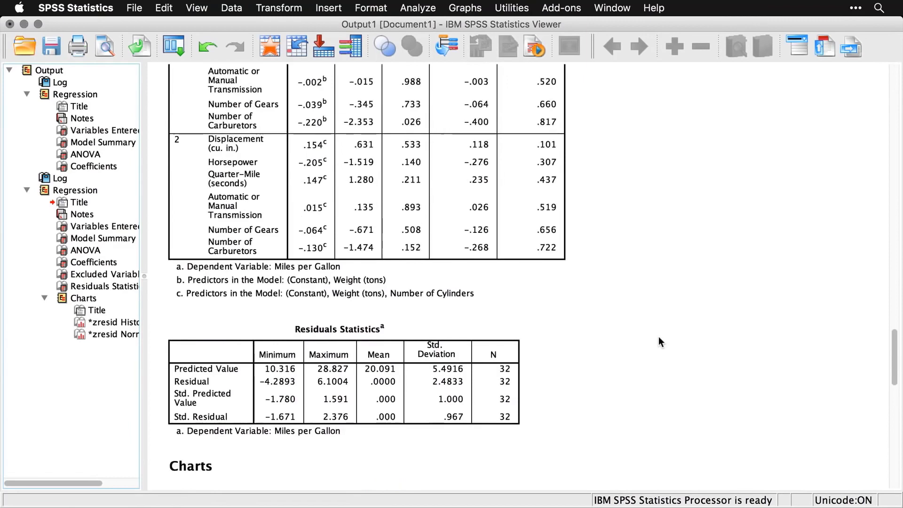
scroll(659, 341, "up", 10)
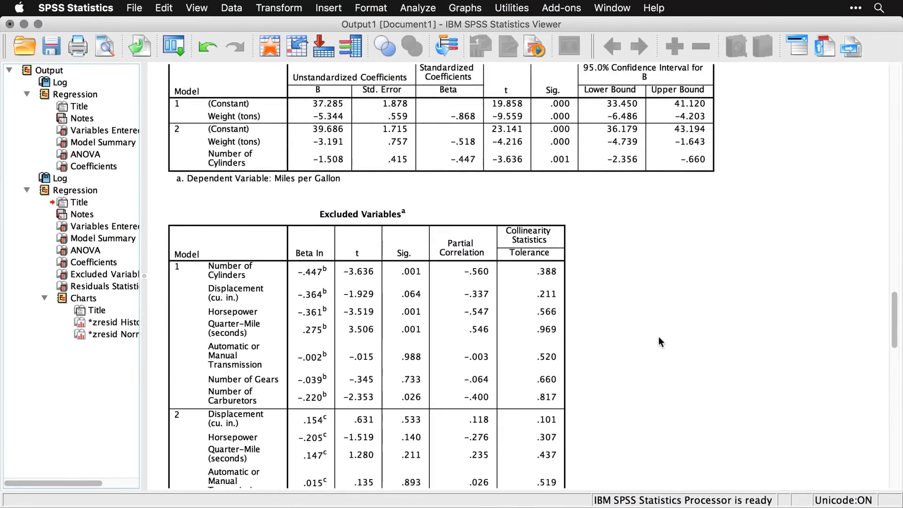
scroll(658, 337, "up", 5)
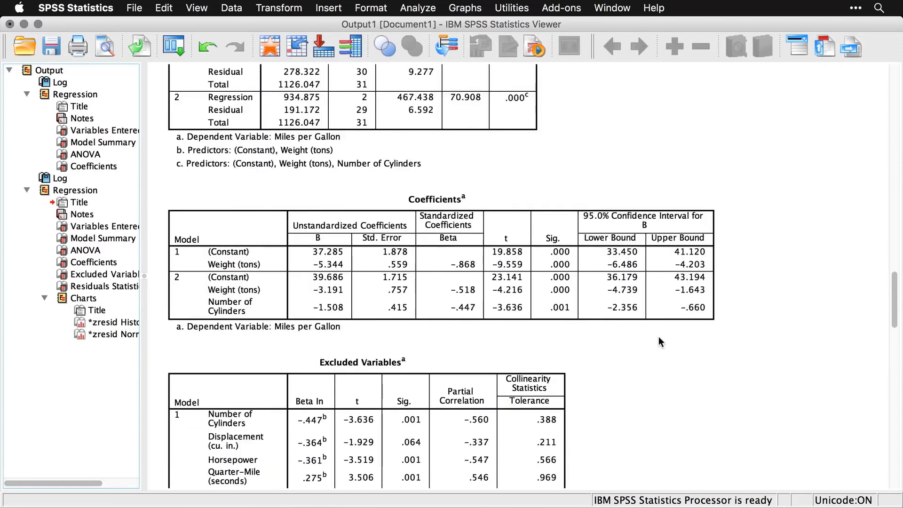
scroll(658, 342, "up", 9)
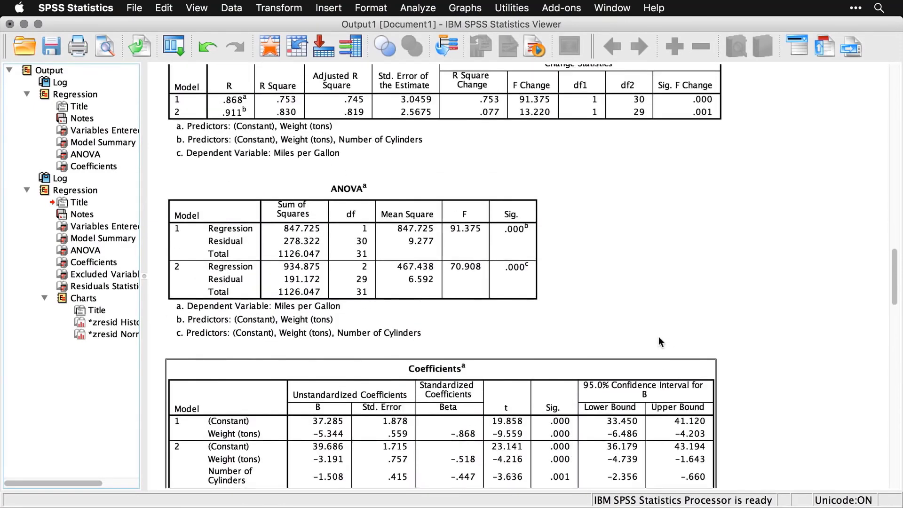
scroll(661, 342, "up", 5)
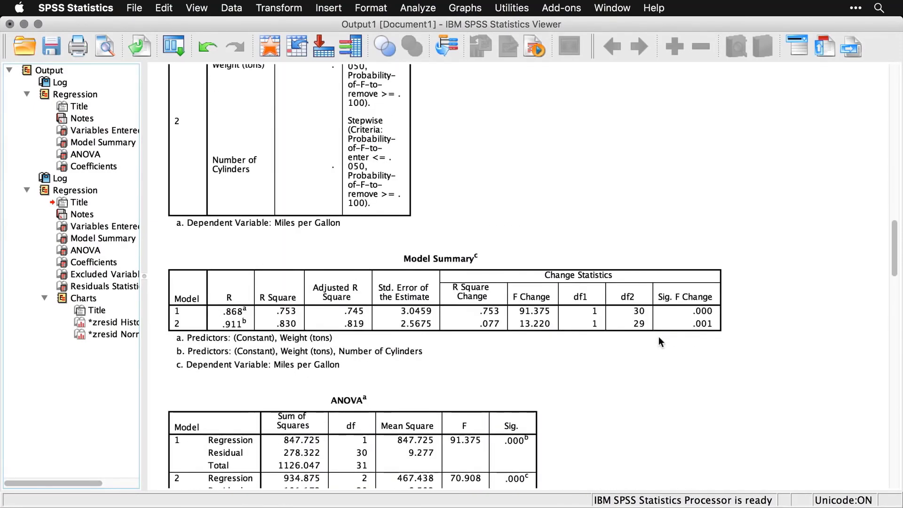
left_click(661, 342)
scroll(659, 341, "up", 3)
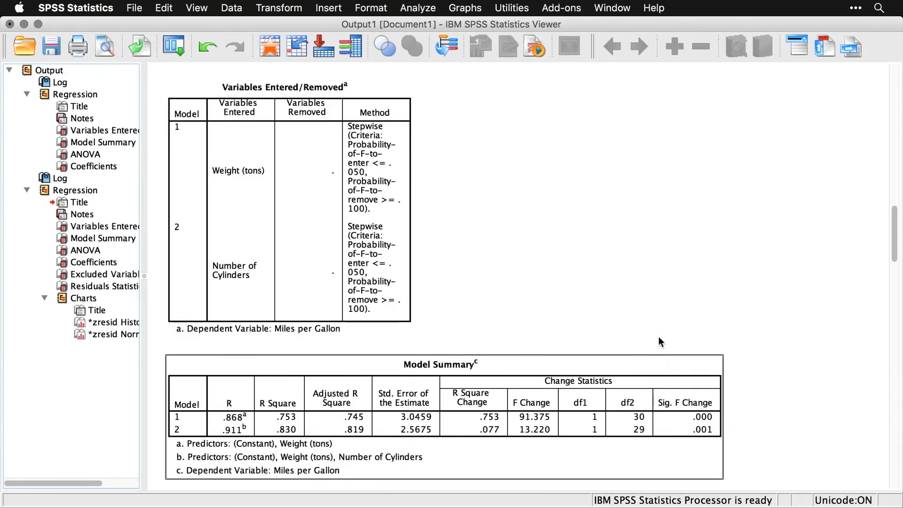